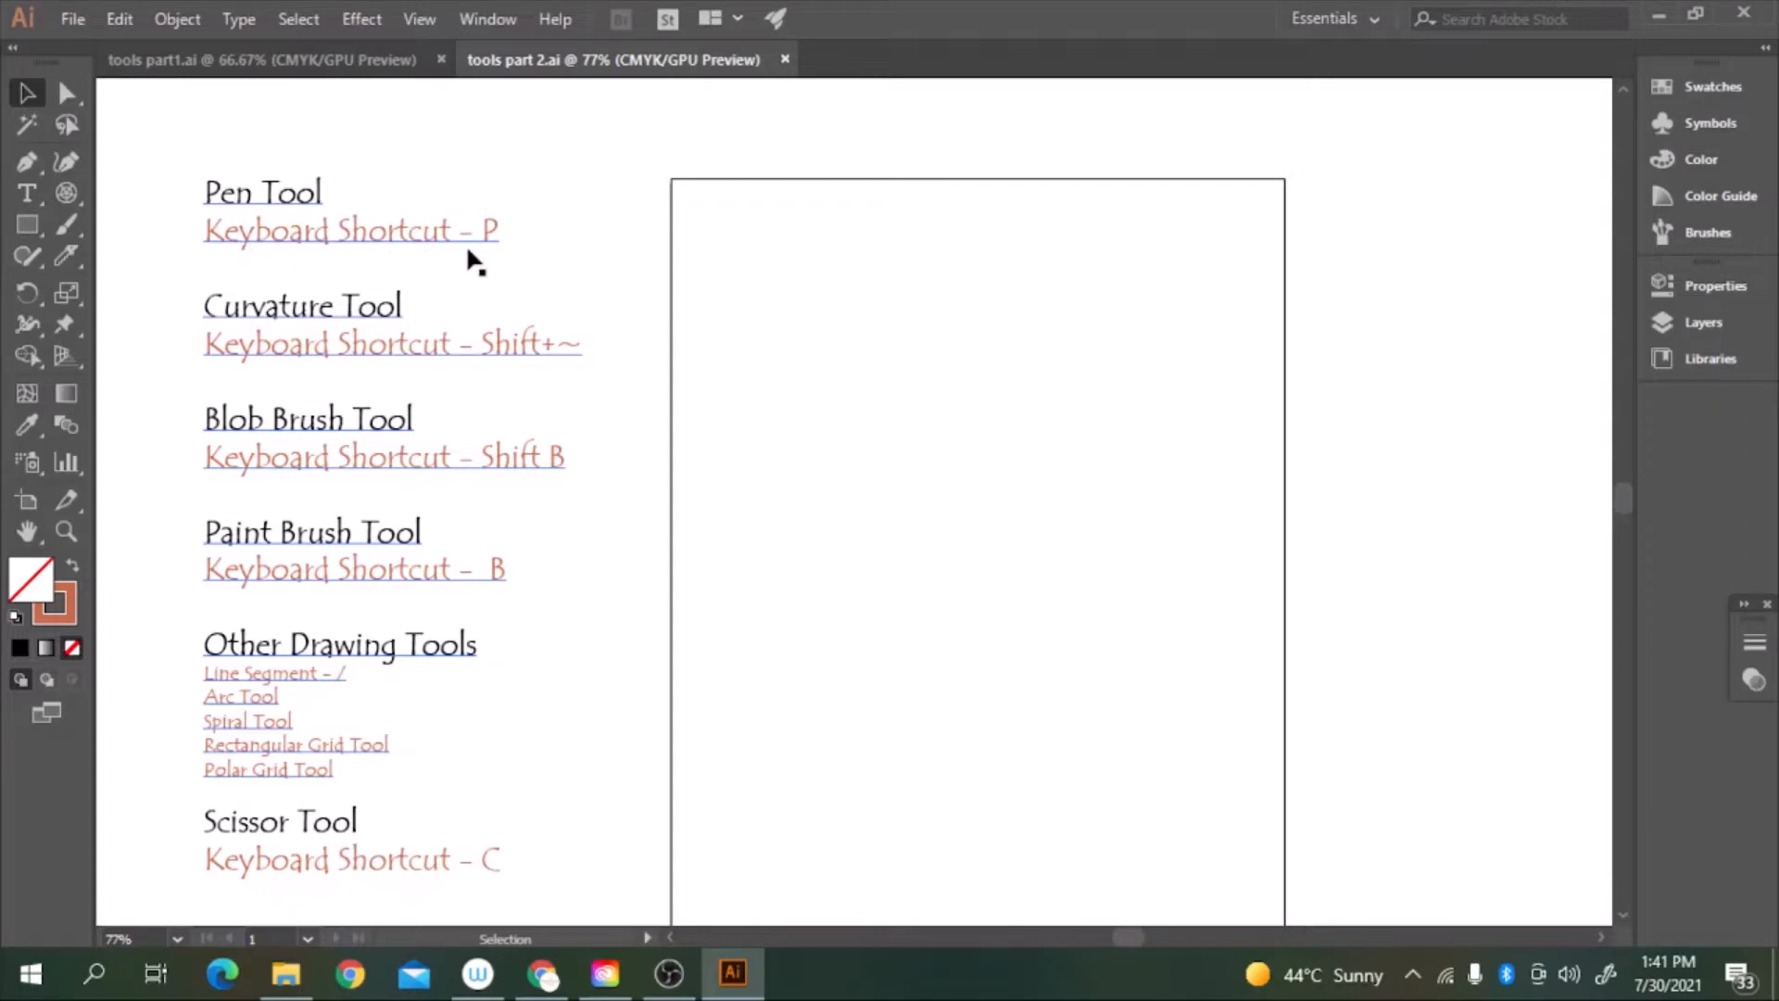
# Draw a Pen tool path across the artboard with one curved segment followed by three straight zigzag segments
pyautogui.press('p')
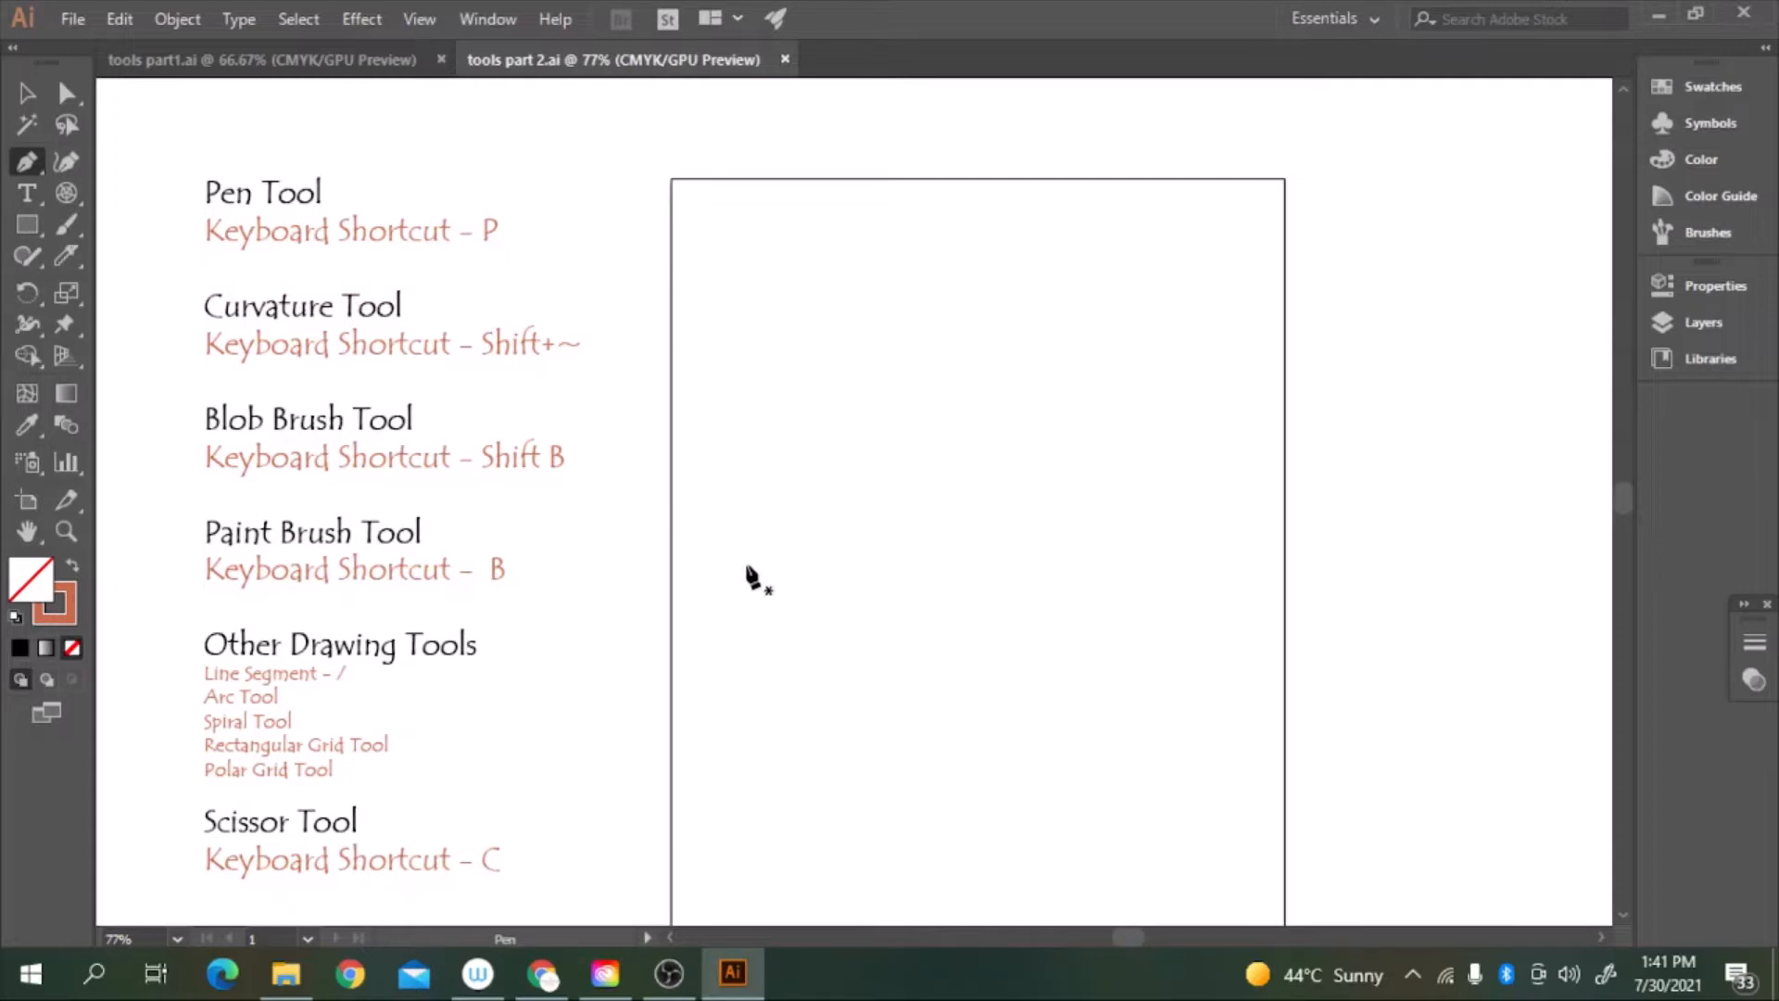
pyautogui.moveTo(795, 464); pyautogui.dragTo(806, 422)
pyautogui.moveTo(806, 423); pyautogui.dragTo(809, 424)
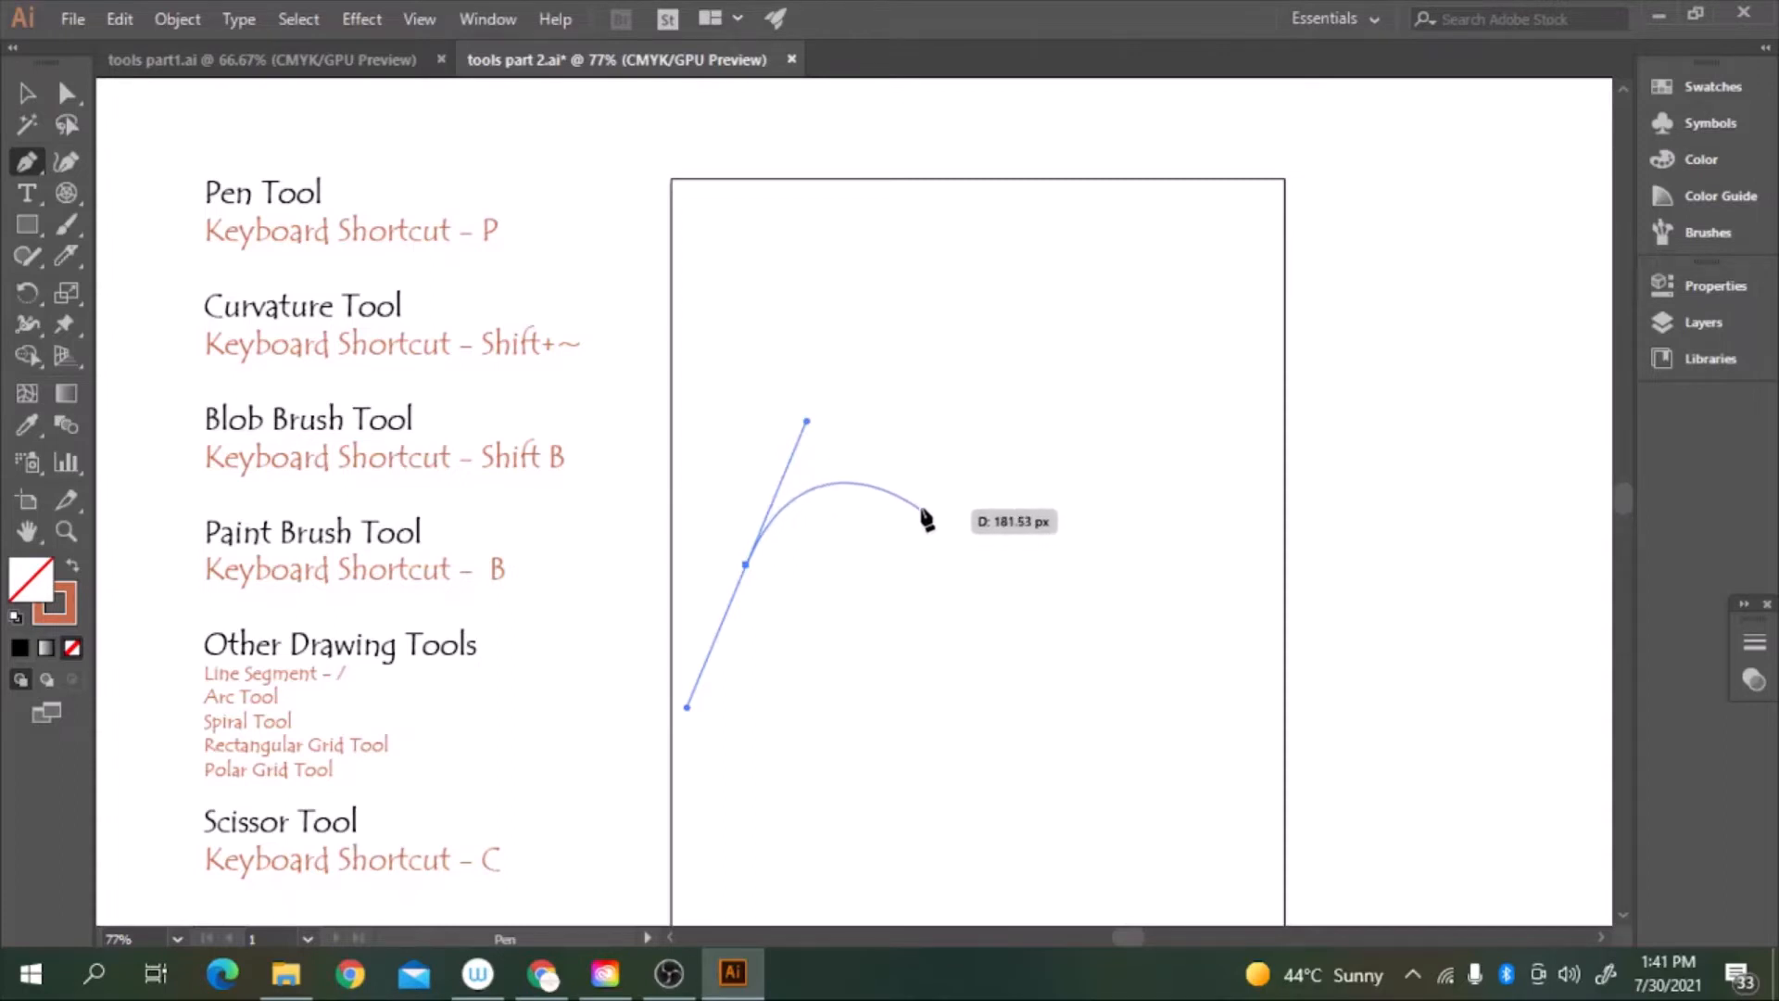
pyautogui.click(977, 628)
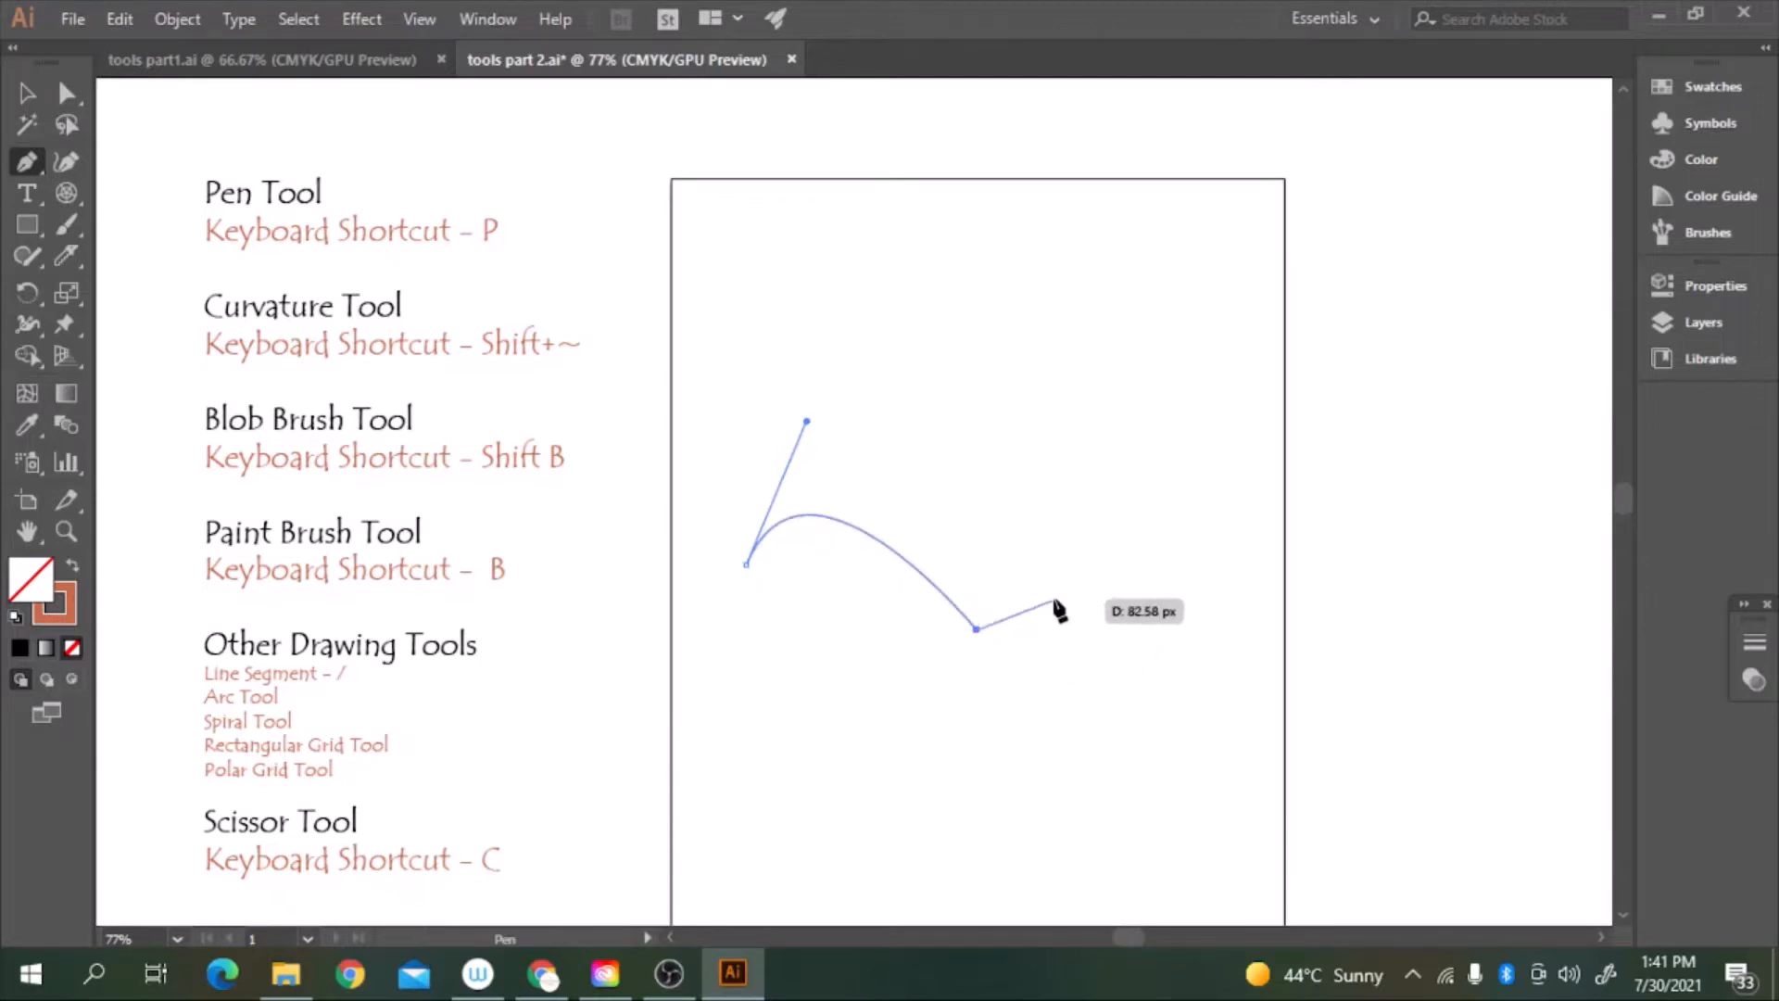
pyautogui.click(1100, 496)
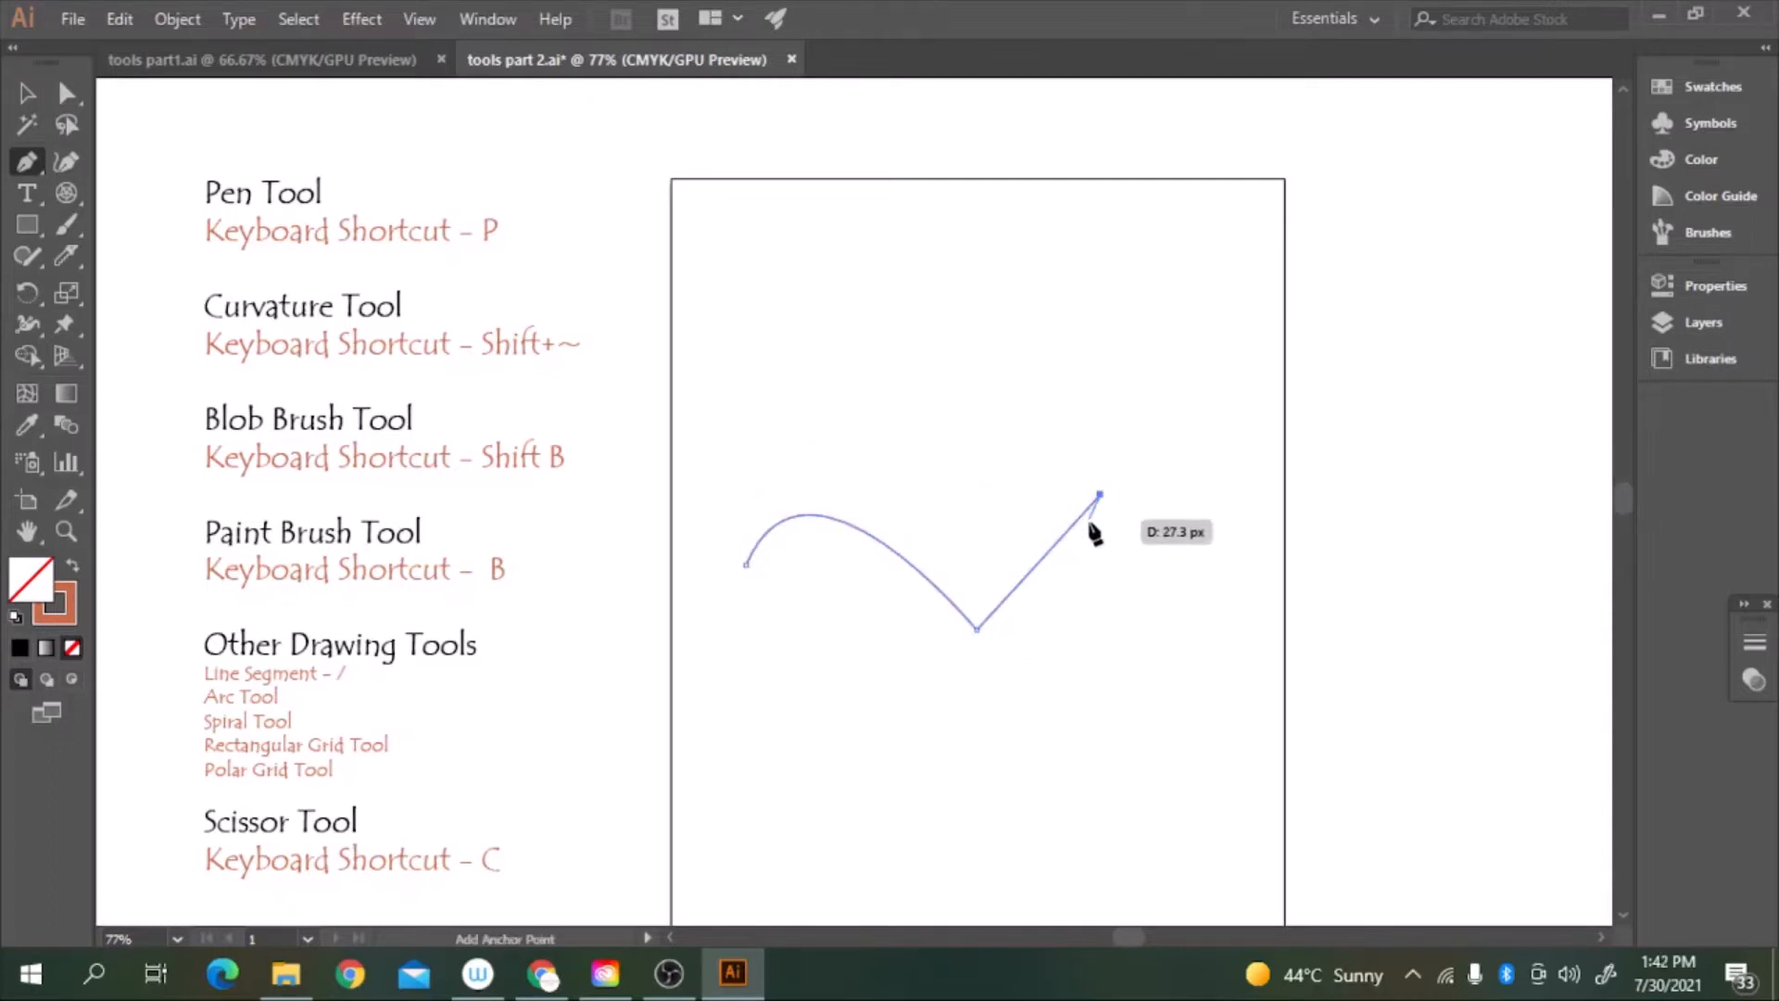
pyautogui.click(1263, 618)
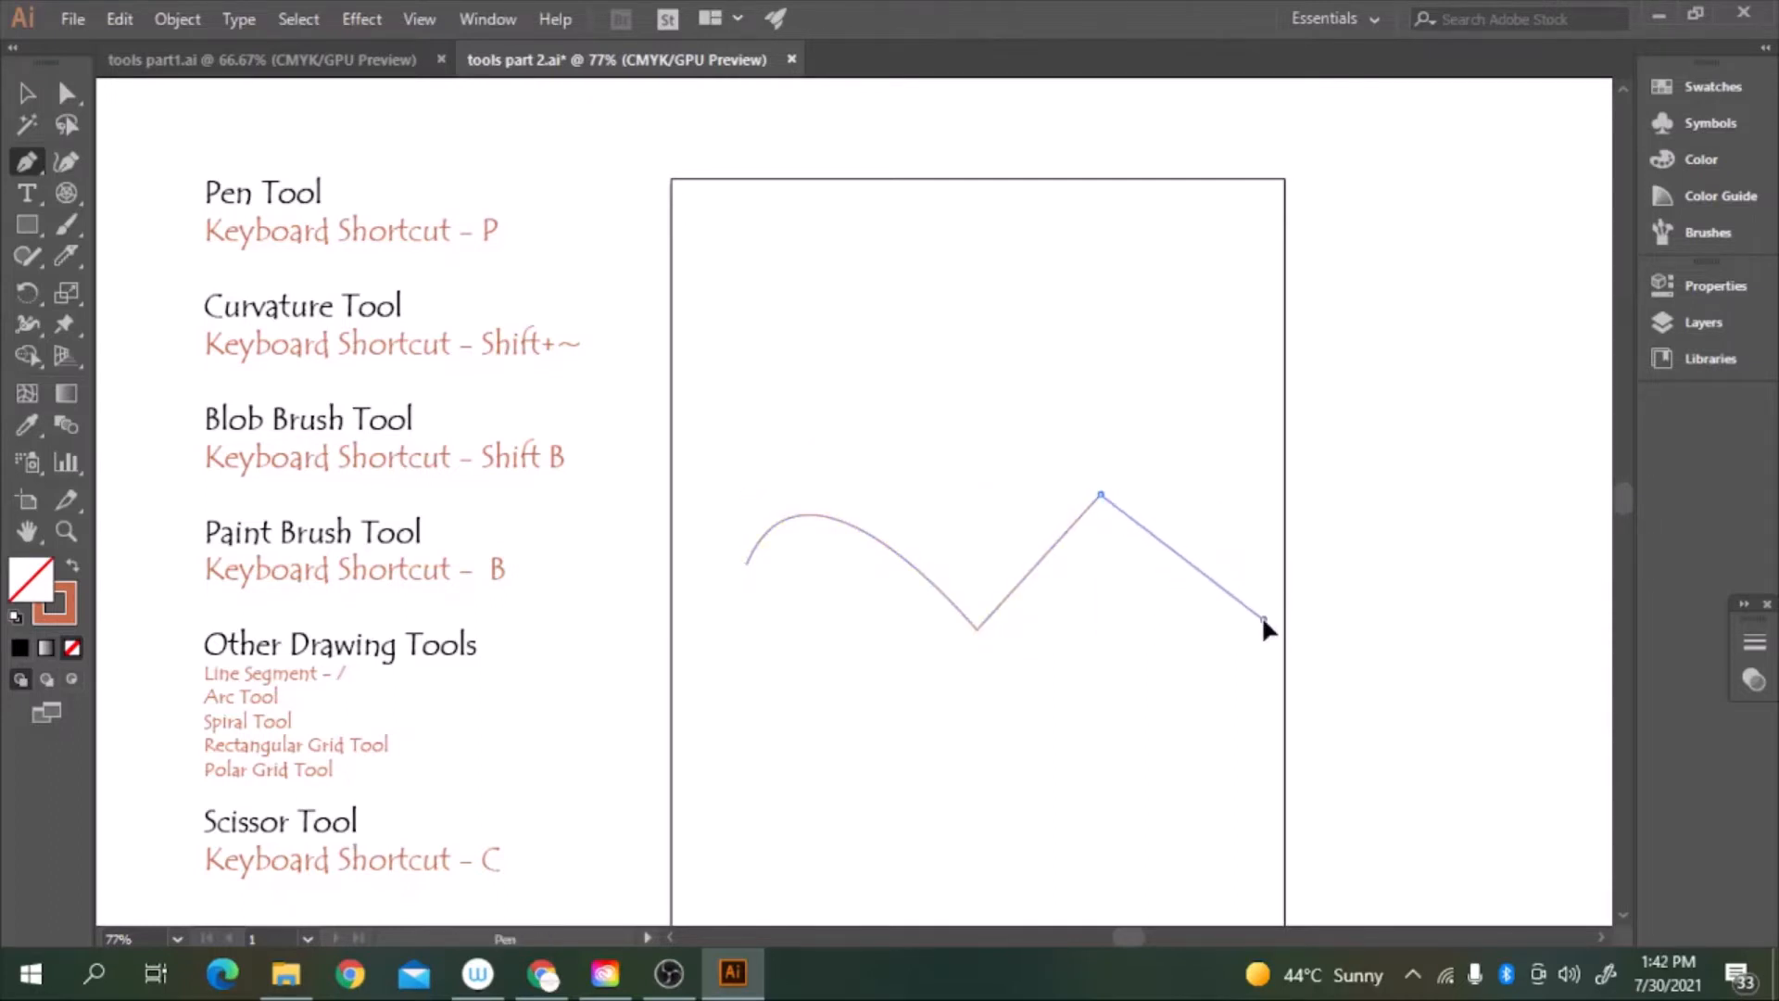
pyautogui.click(1381, 463)
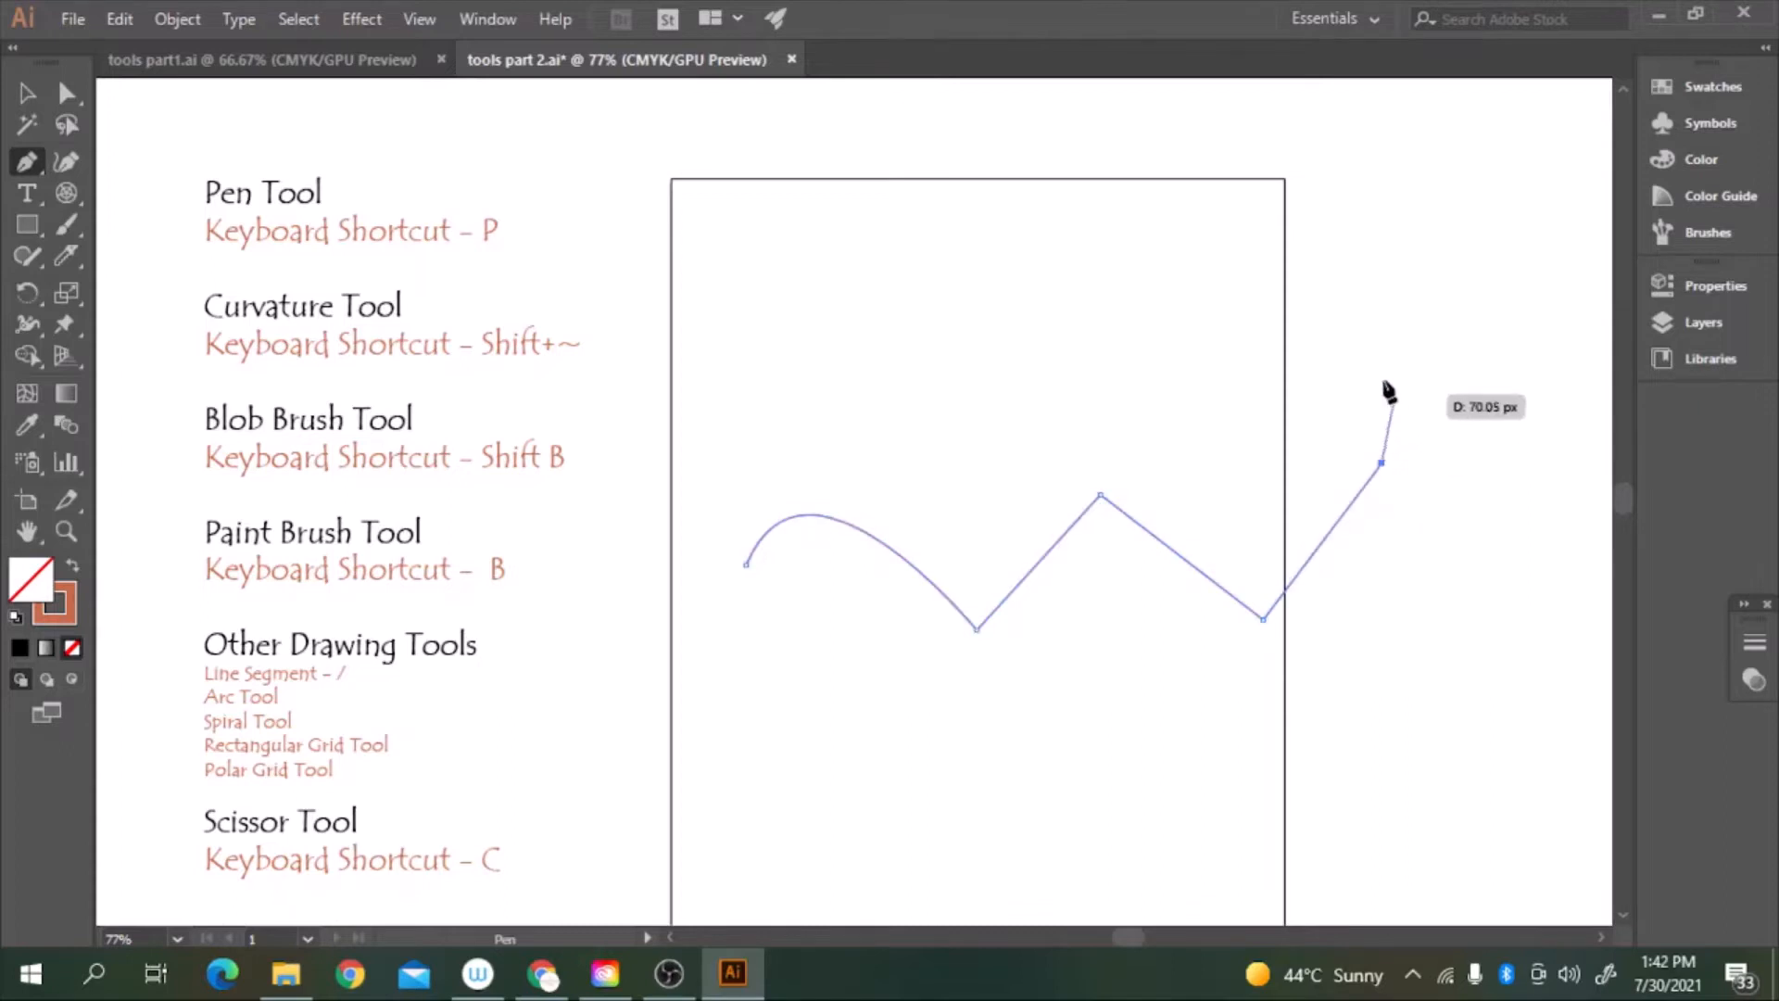
# Continue the path back above the first part with straight zigzag segments and close it at the starting anchor point
pyautogui.click(1183, 307)
pyautogui.click(1048, 435)
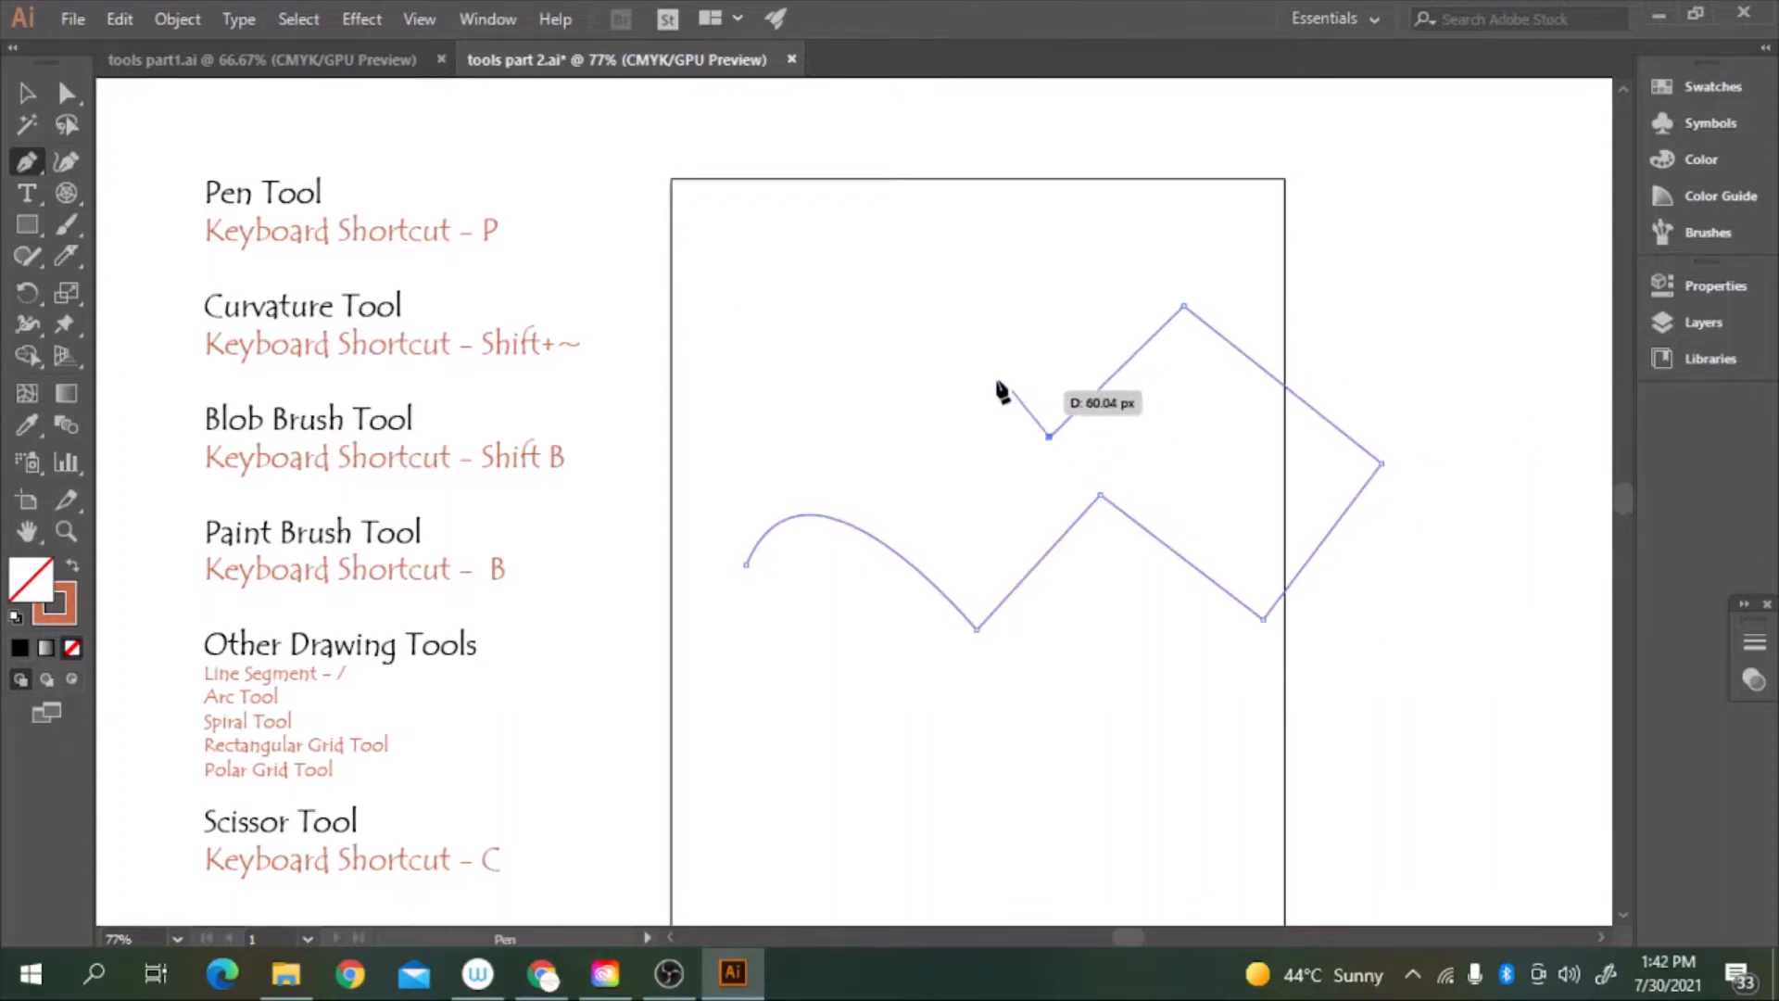
pyautogui.click(881, 293)
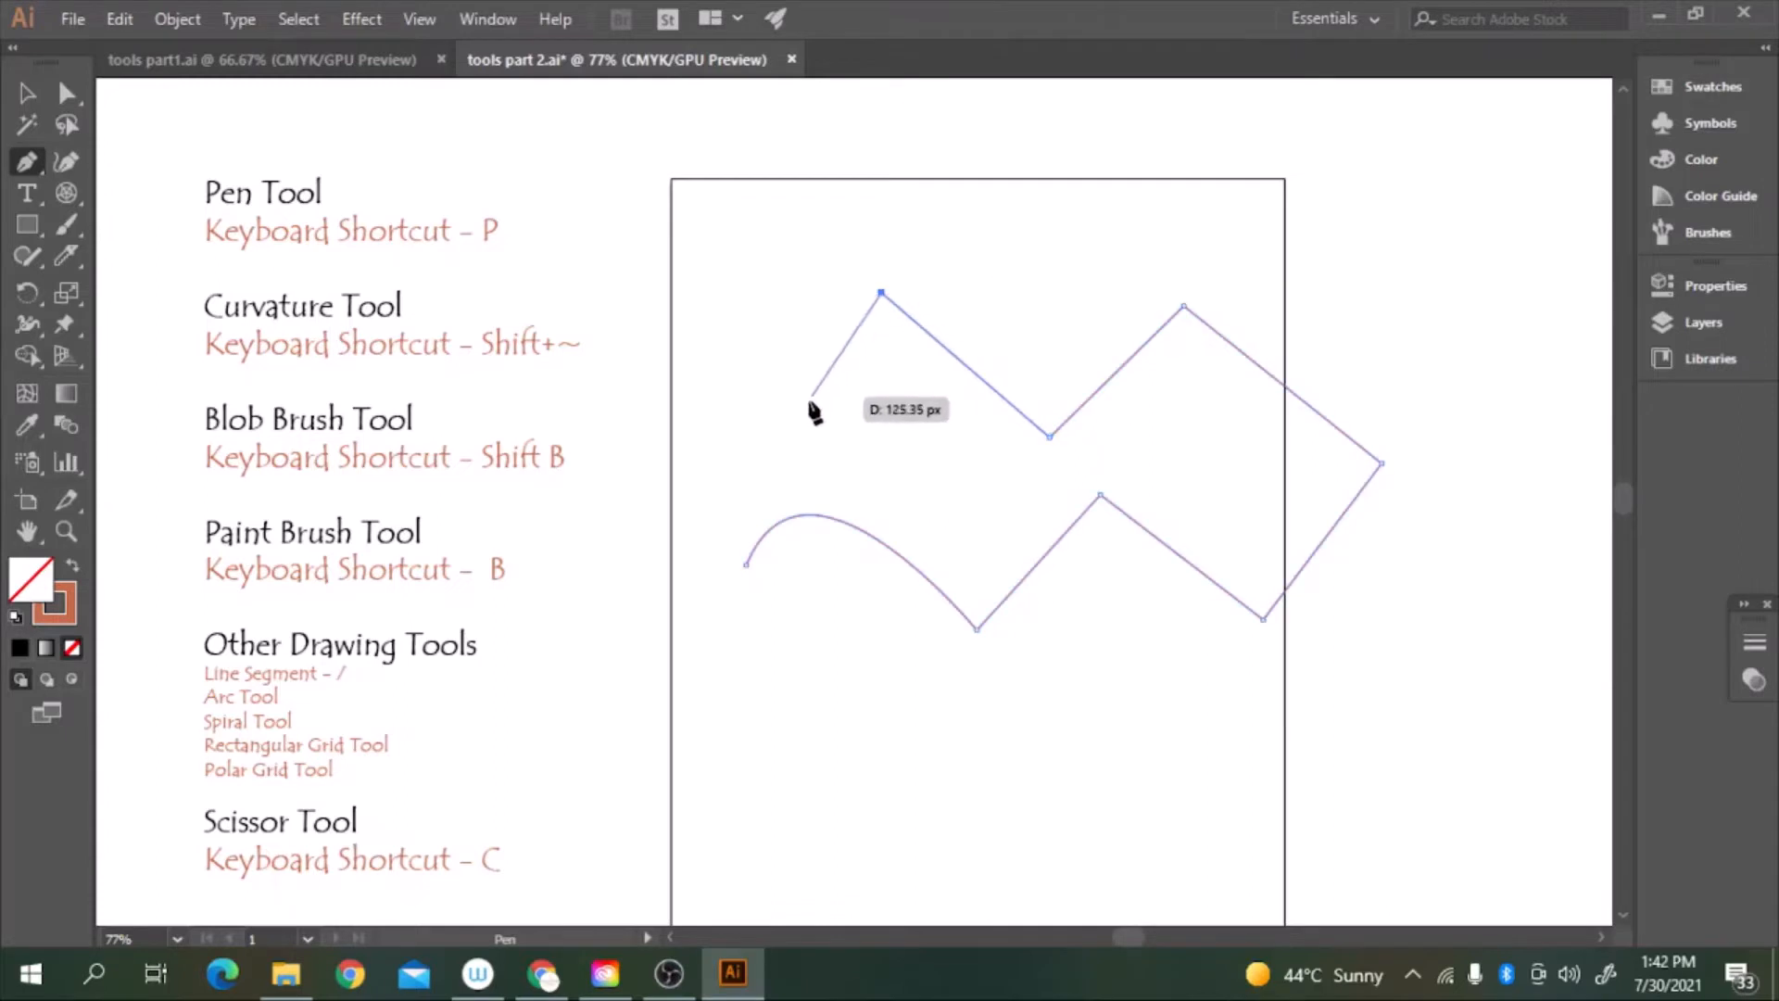
pyautogui.click(762, 443)
pyautogui.click(619, 406)
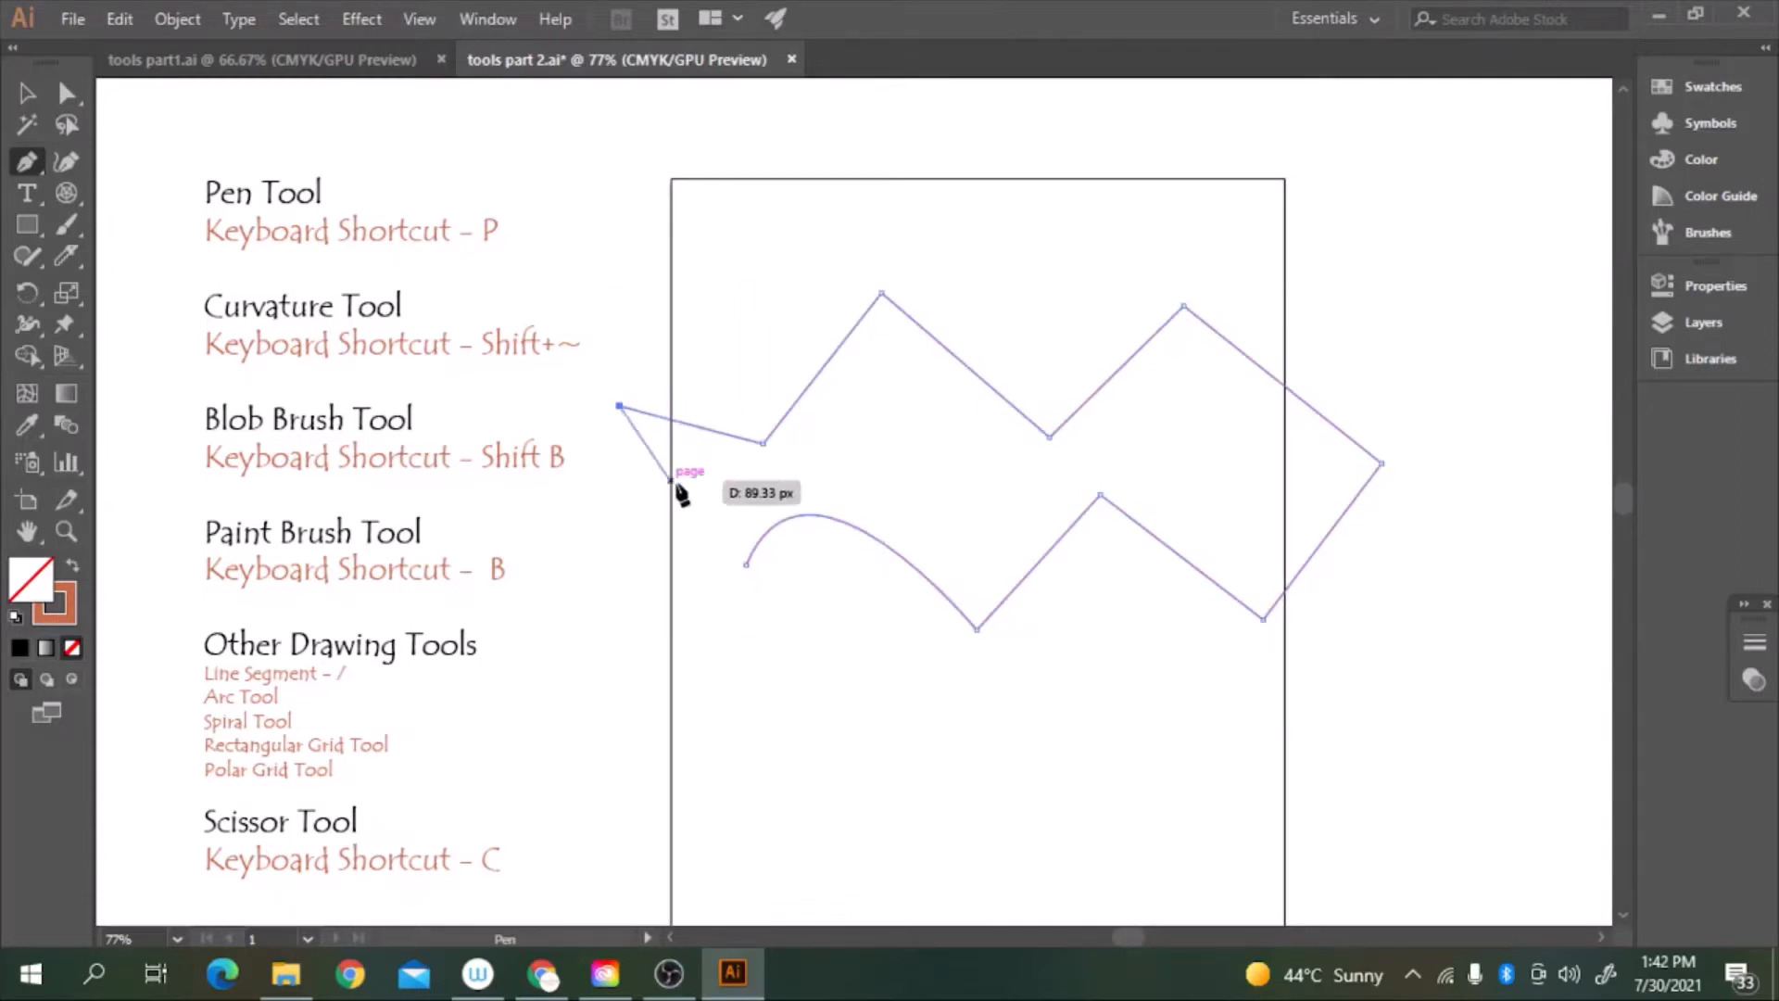
pyautogui.click(746, 562)
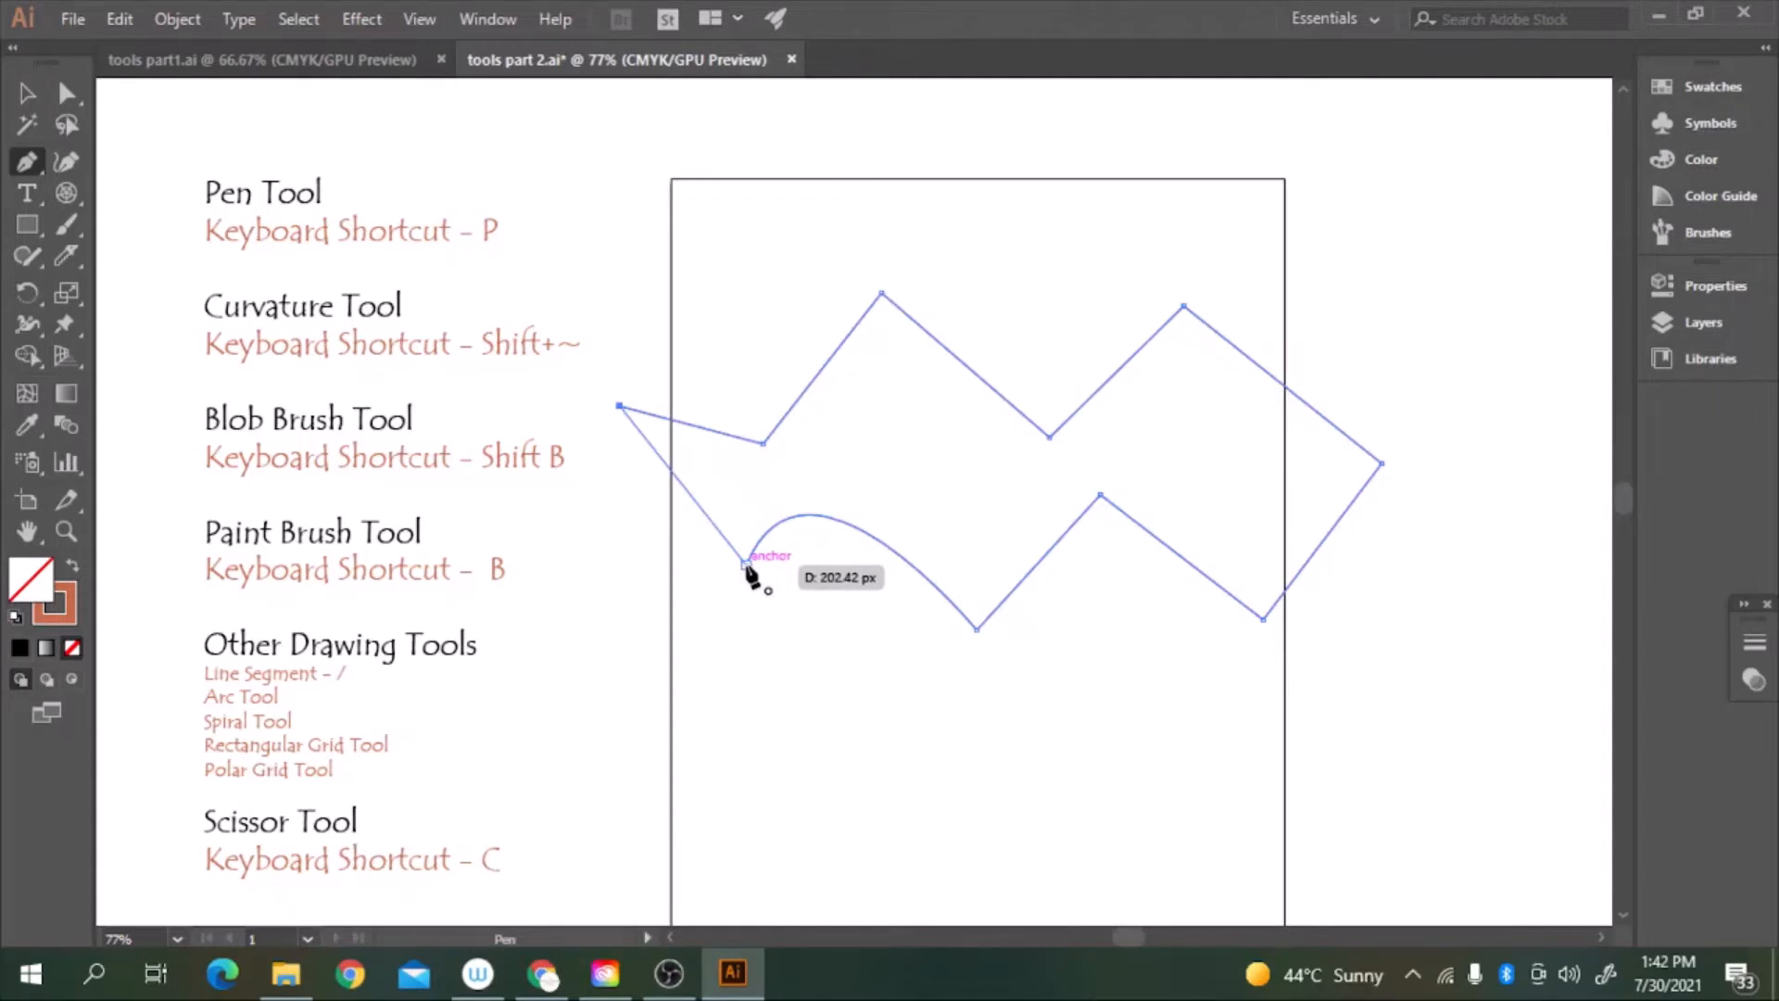
pyautogui.click(747, 564)
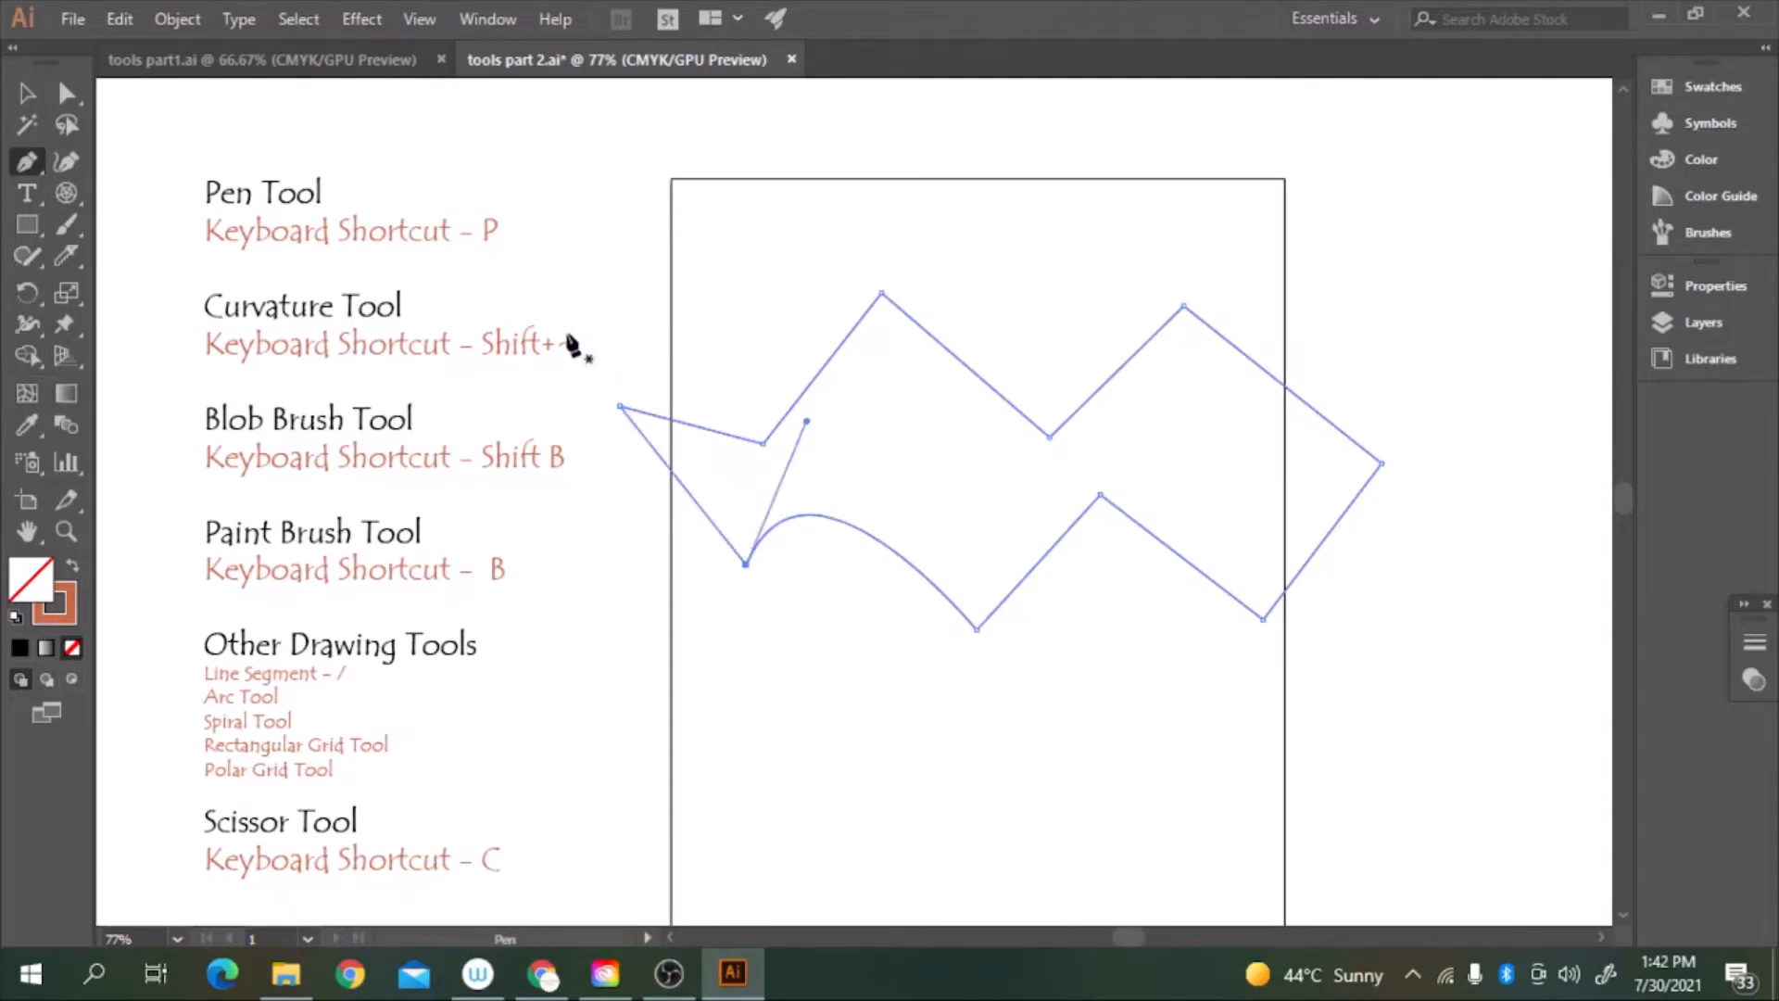
# Select the closed zigzag shape with the Selection tool and delete it from the artboard
pyautogui.click(24, 91)
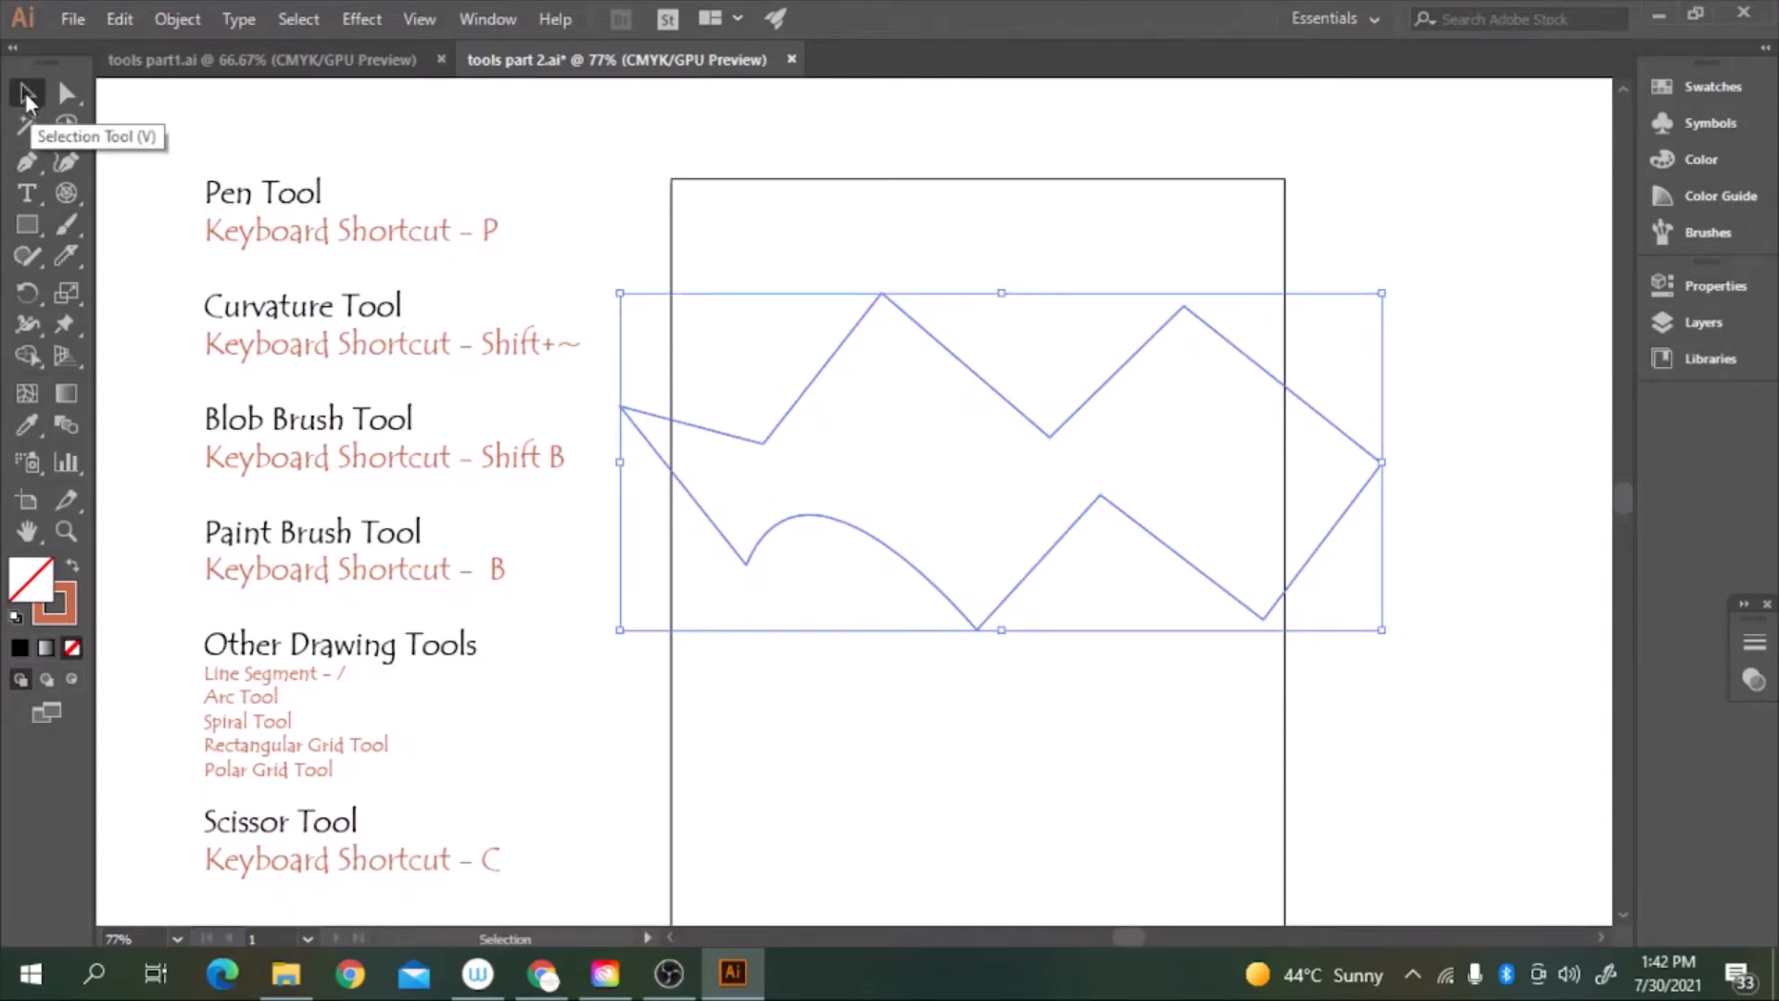
pyautogui.click(947, 663)
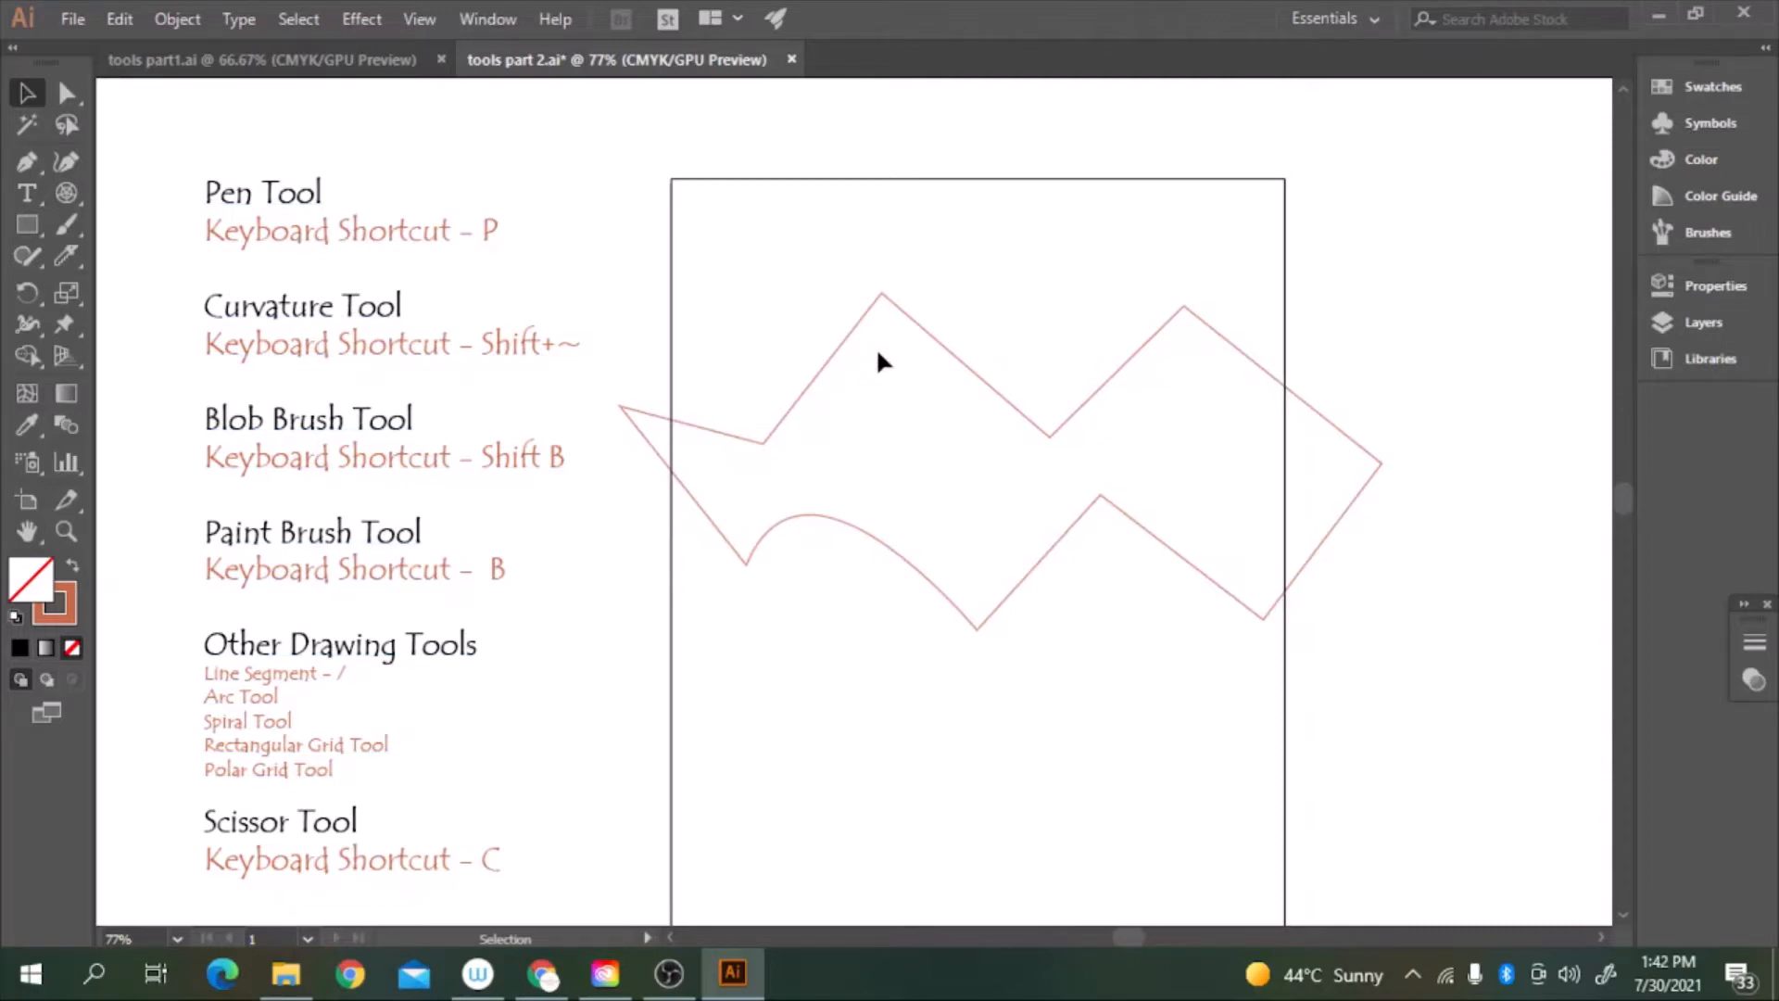
pyautogui.moveTo(778, 304); pyautogui.dragTo(997, 501)
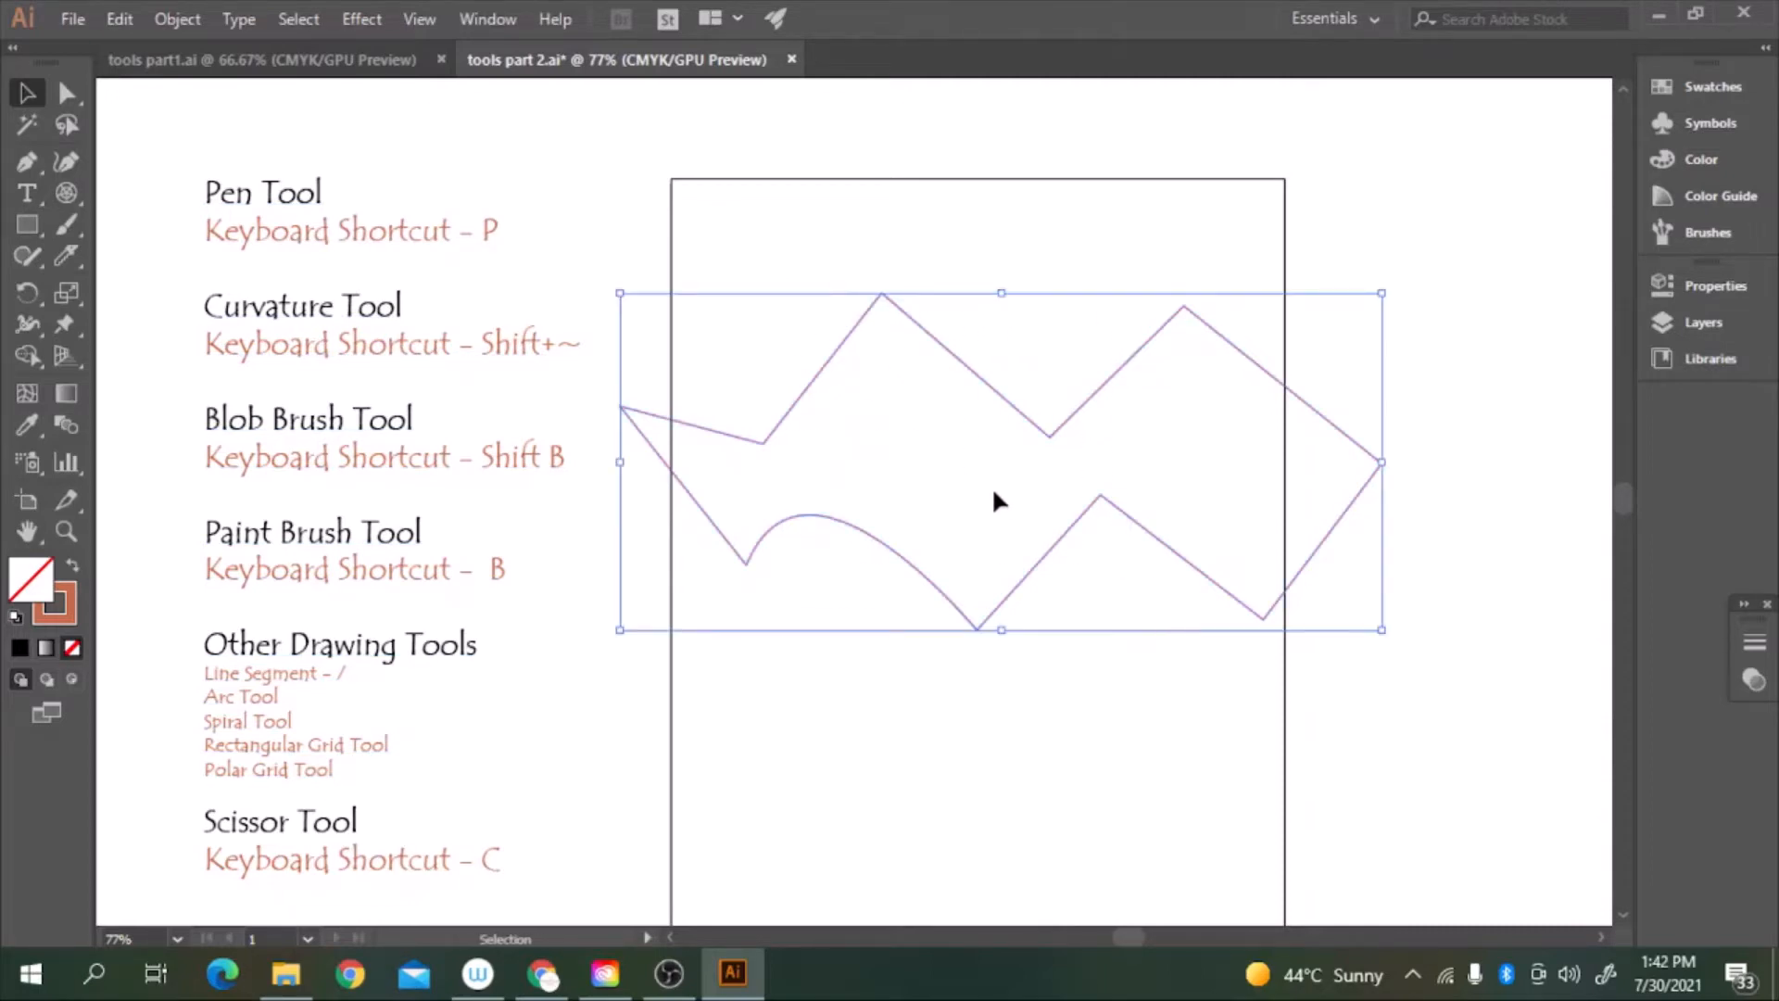
pyautogui.press('Delete')
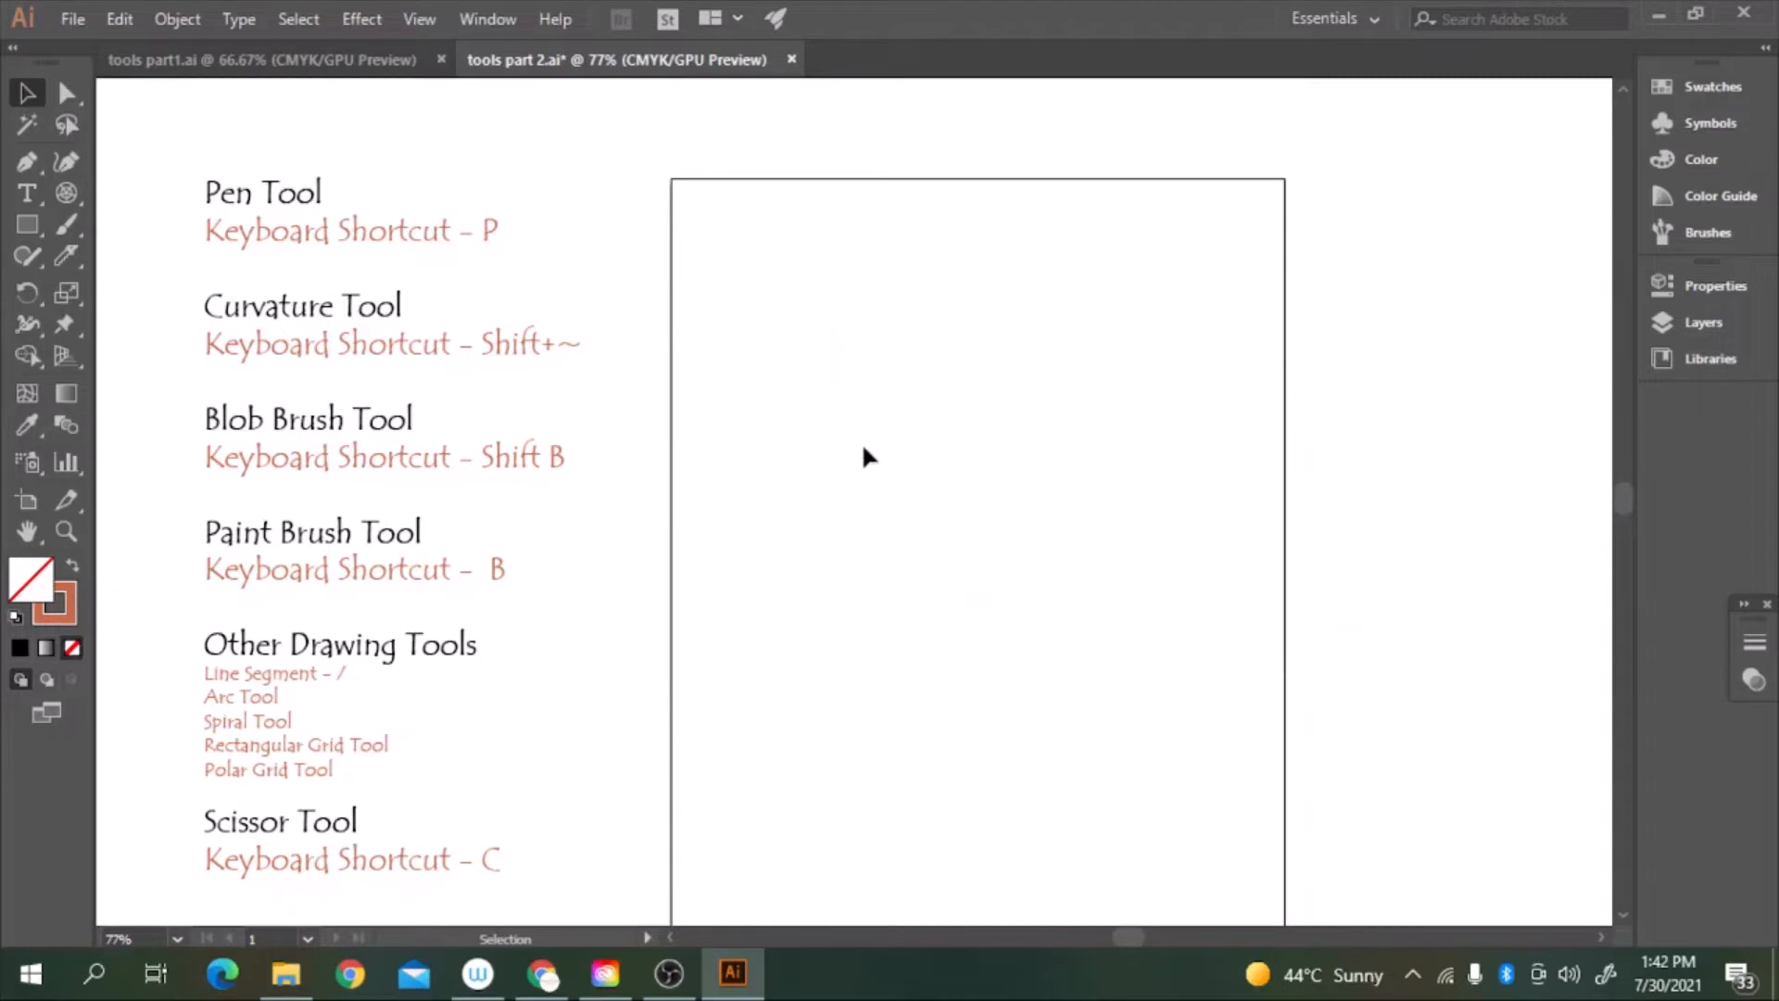
# Draw an open zigzag path of seven straight segments across the upper artboard with the Pen tool, ending beyond its edge
pyautogui.press('p')
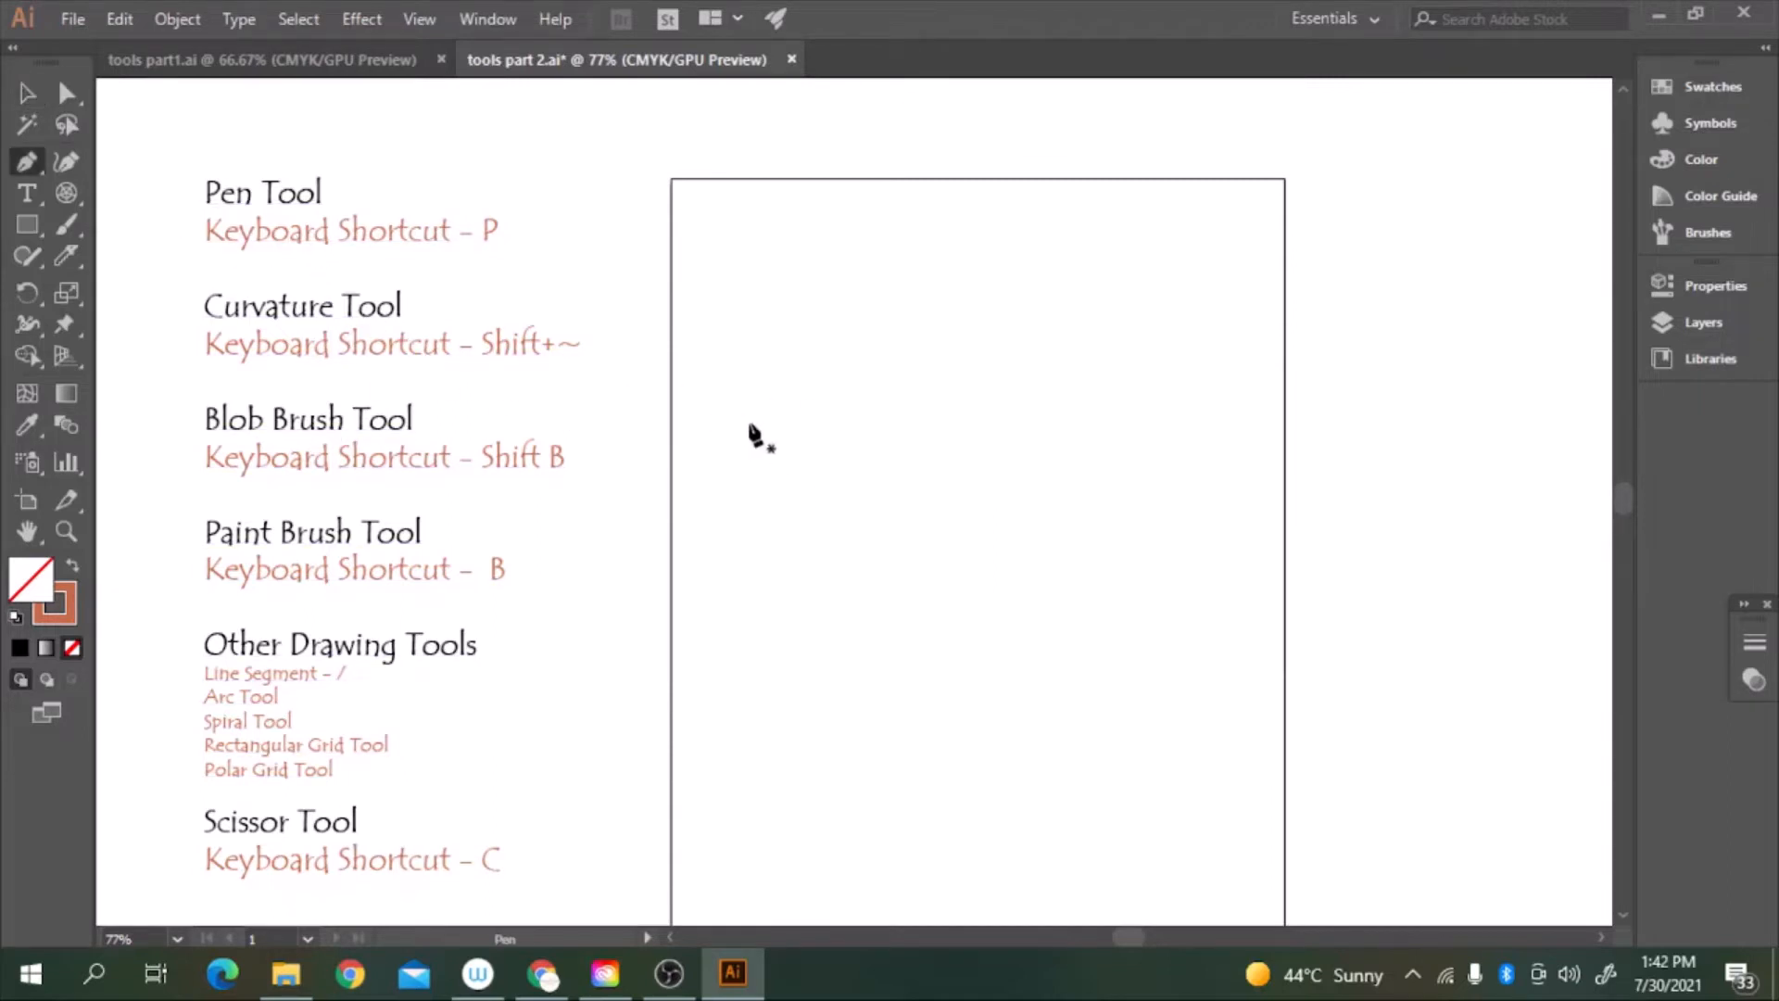
pyautogui.click(746, 529)
pyautogui.click(840, 376)
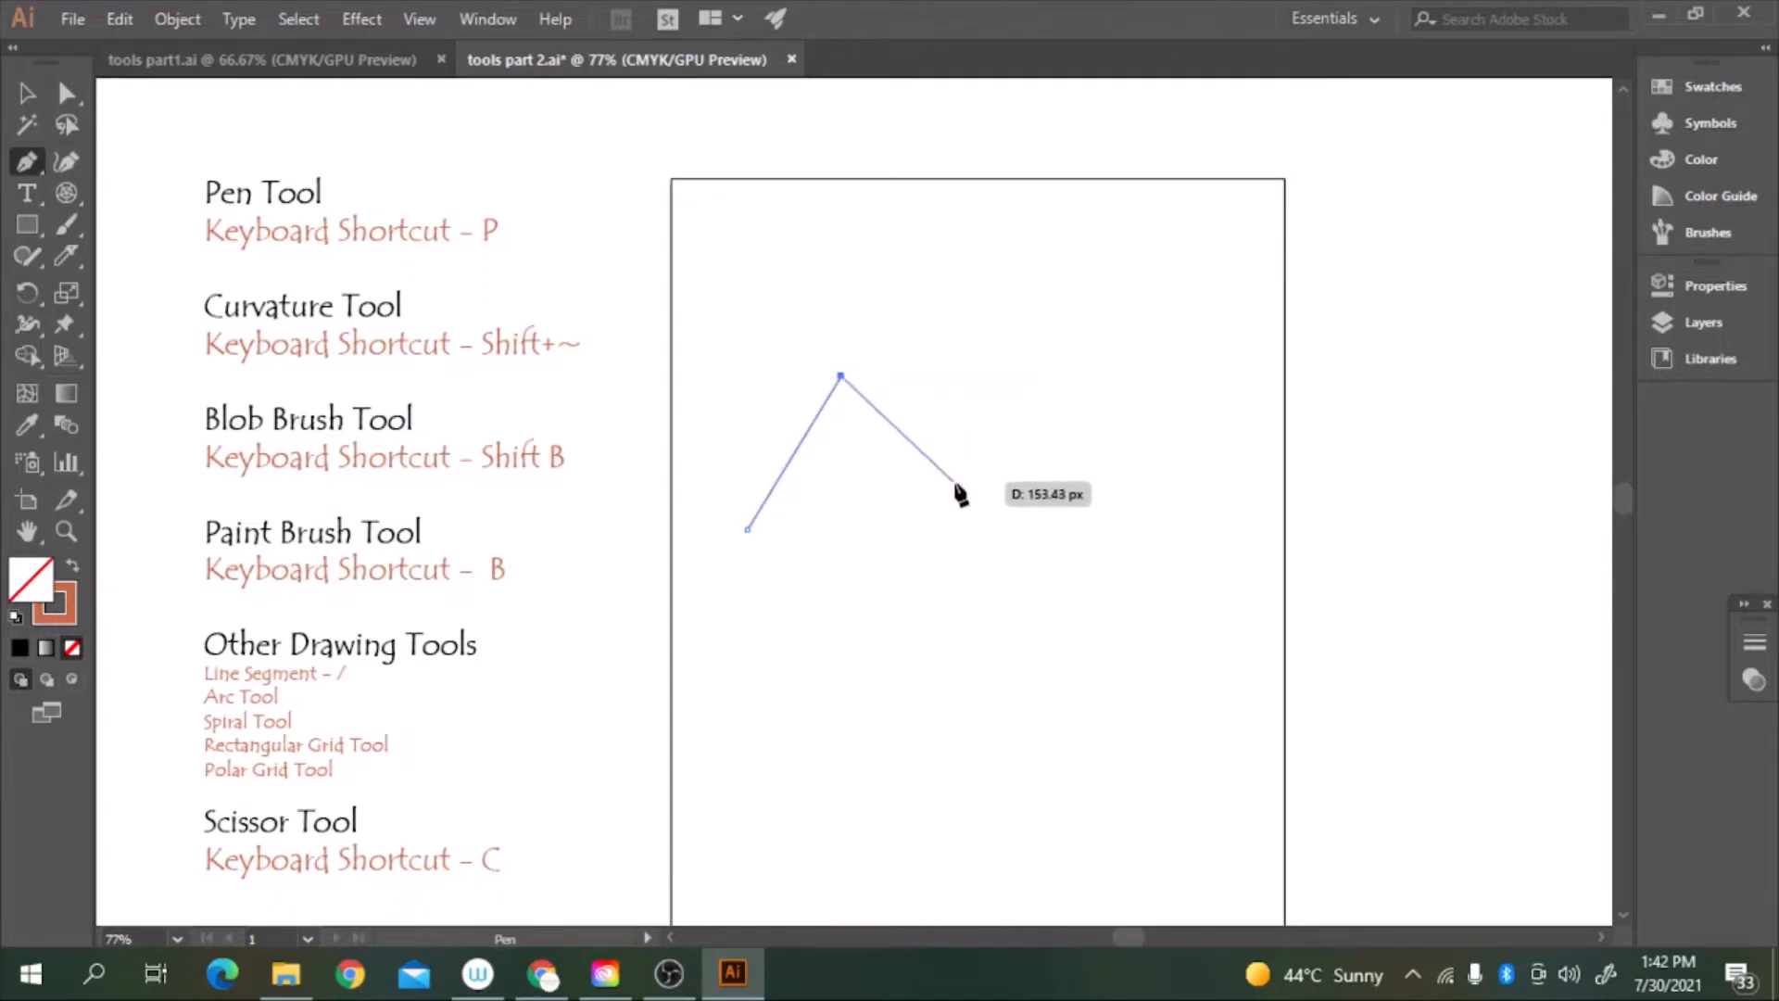
pyautogui.click(952, 526)
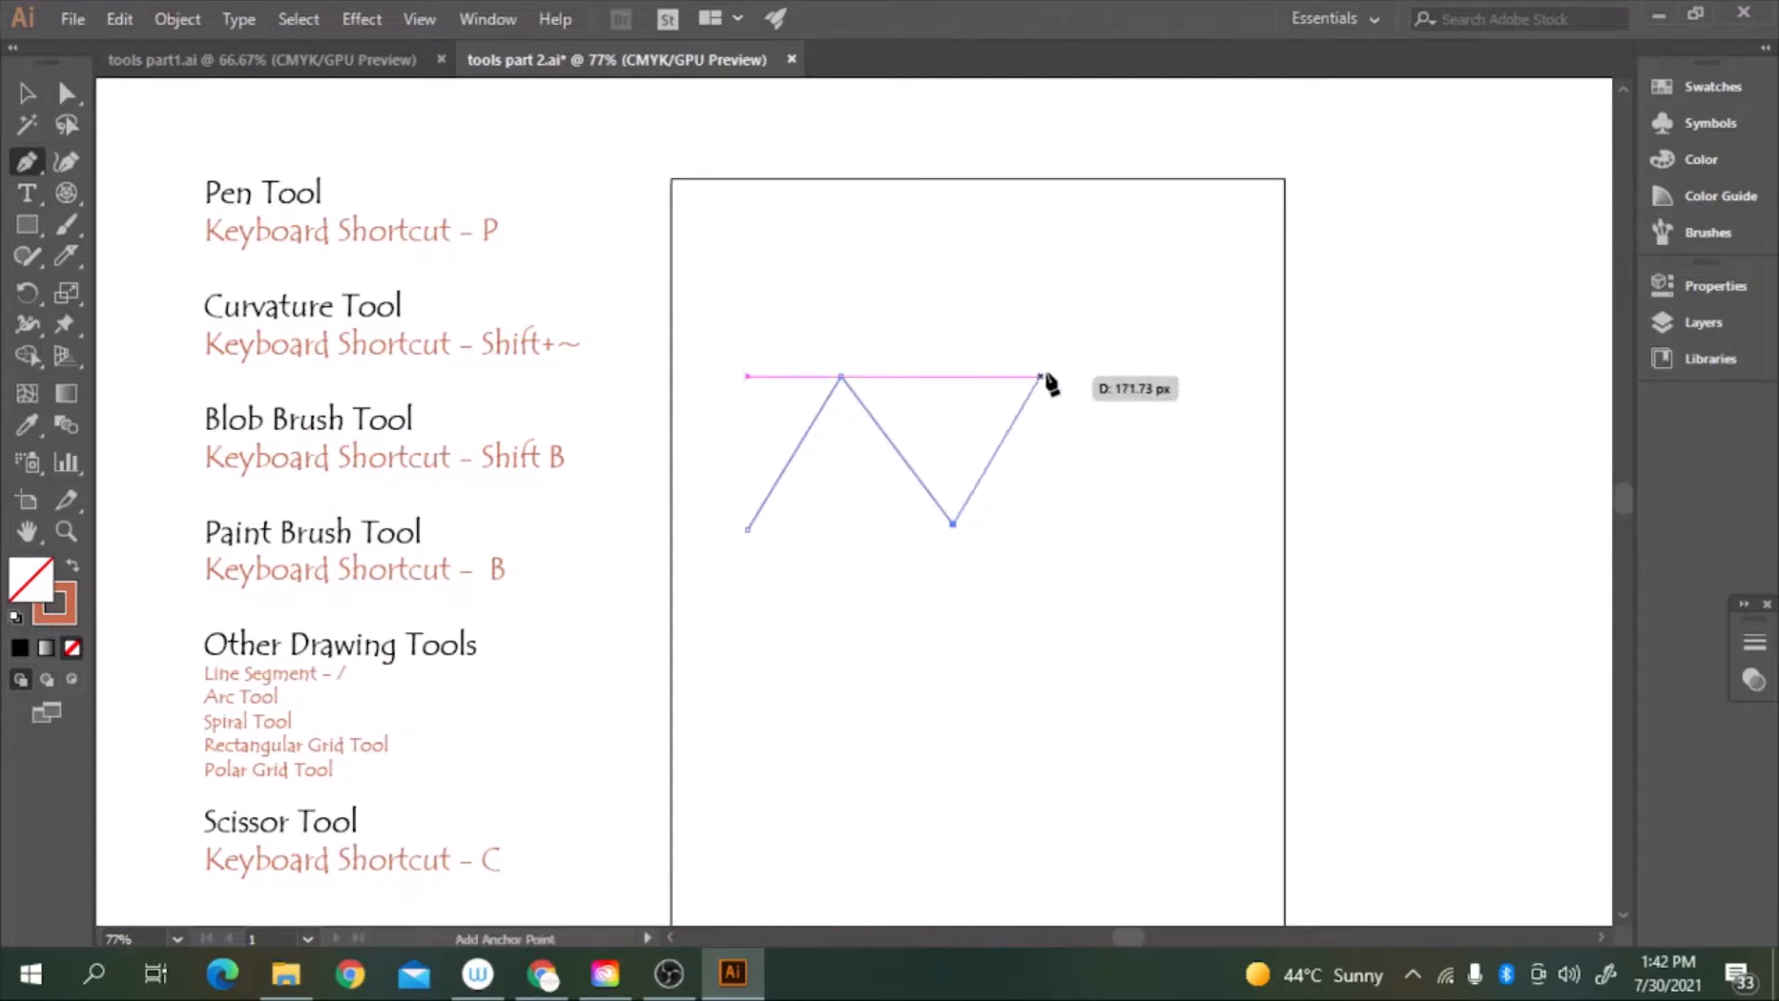
pyautogui.click(1057, 375)
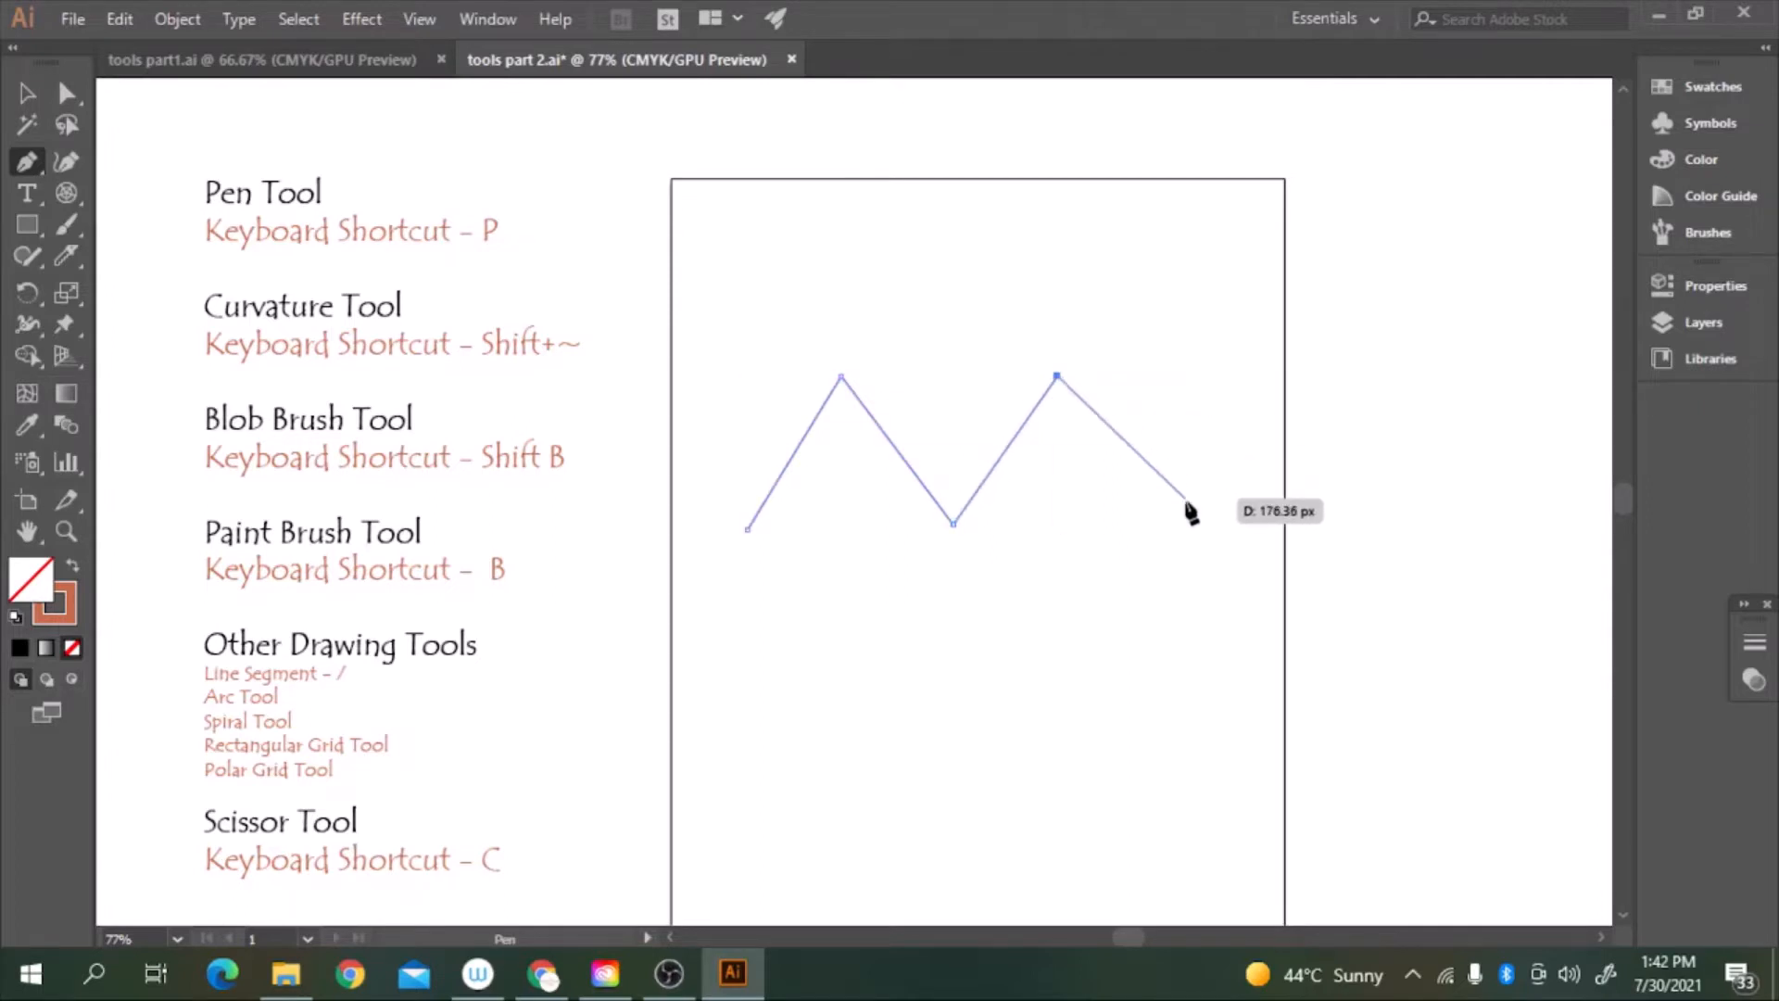
pyautogui.click(1159, 511)
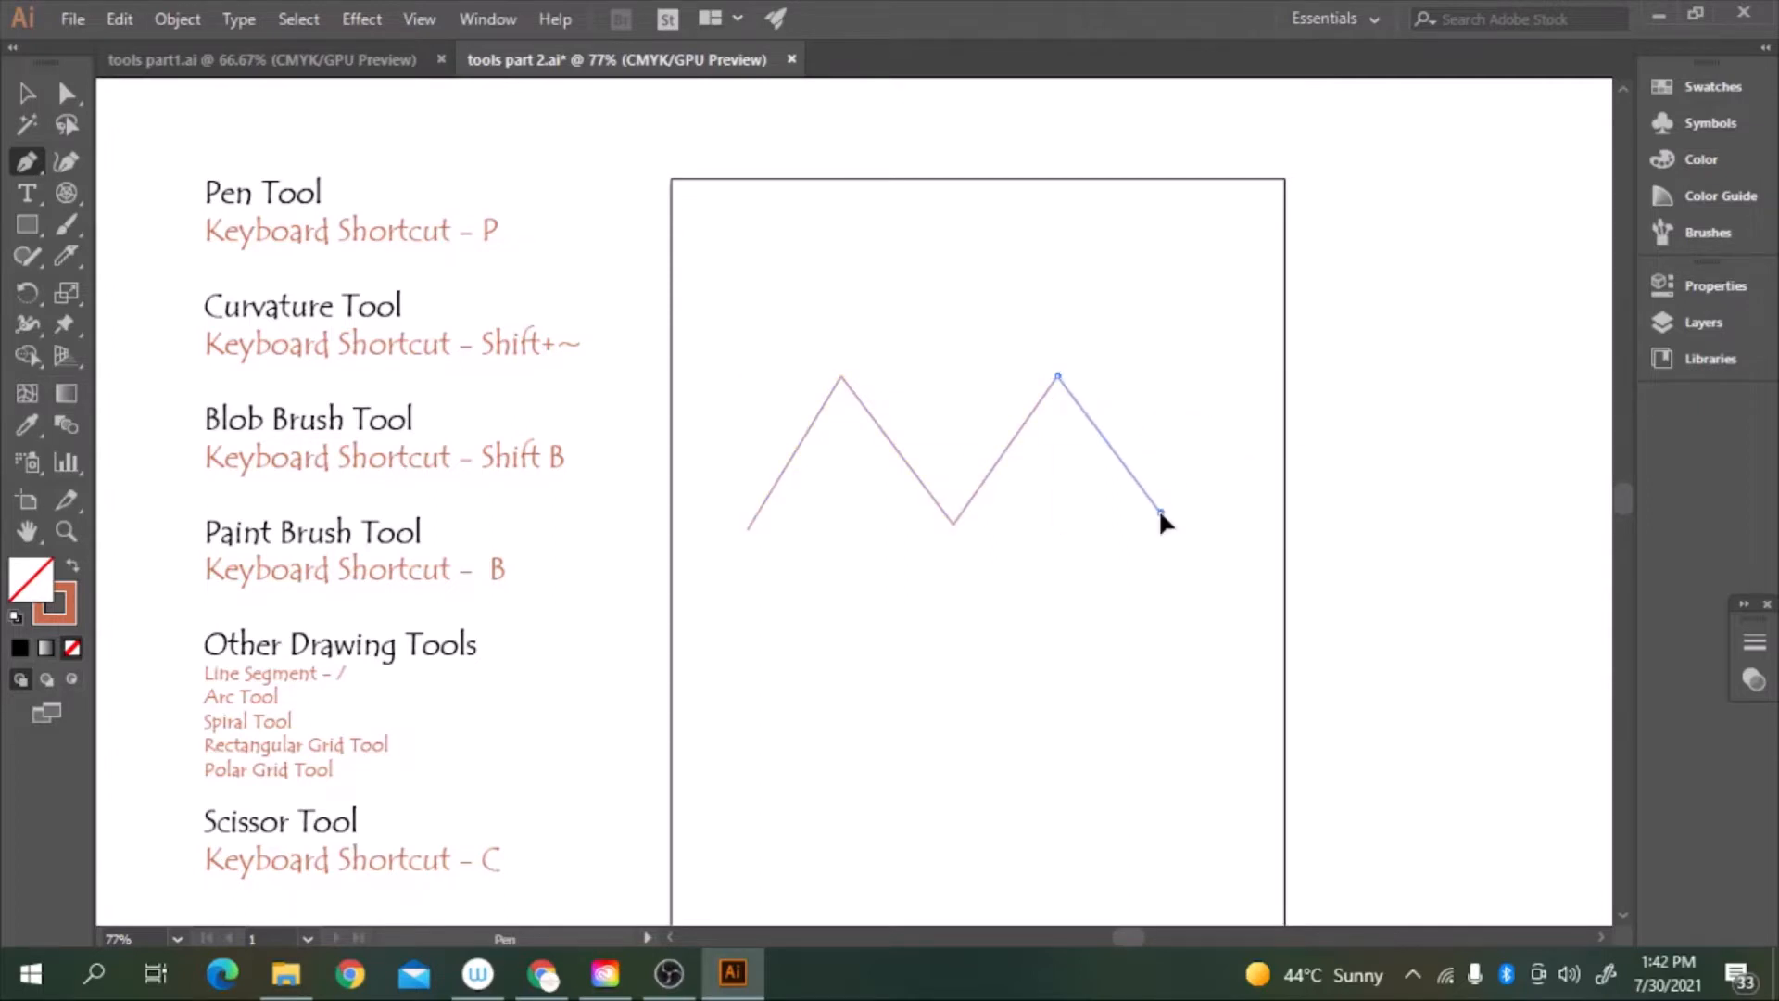
pyautogui.click(1239, 368)
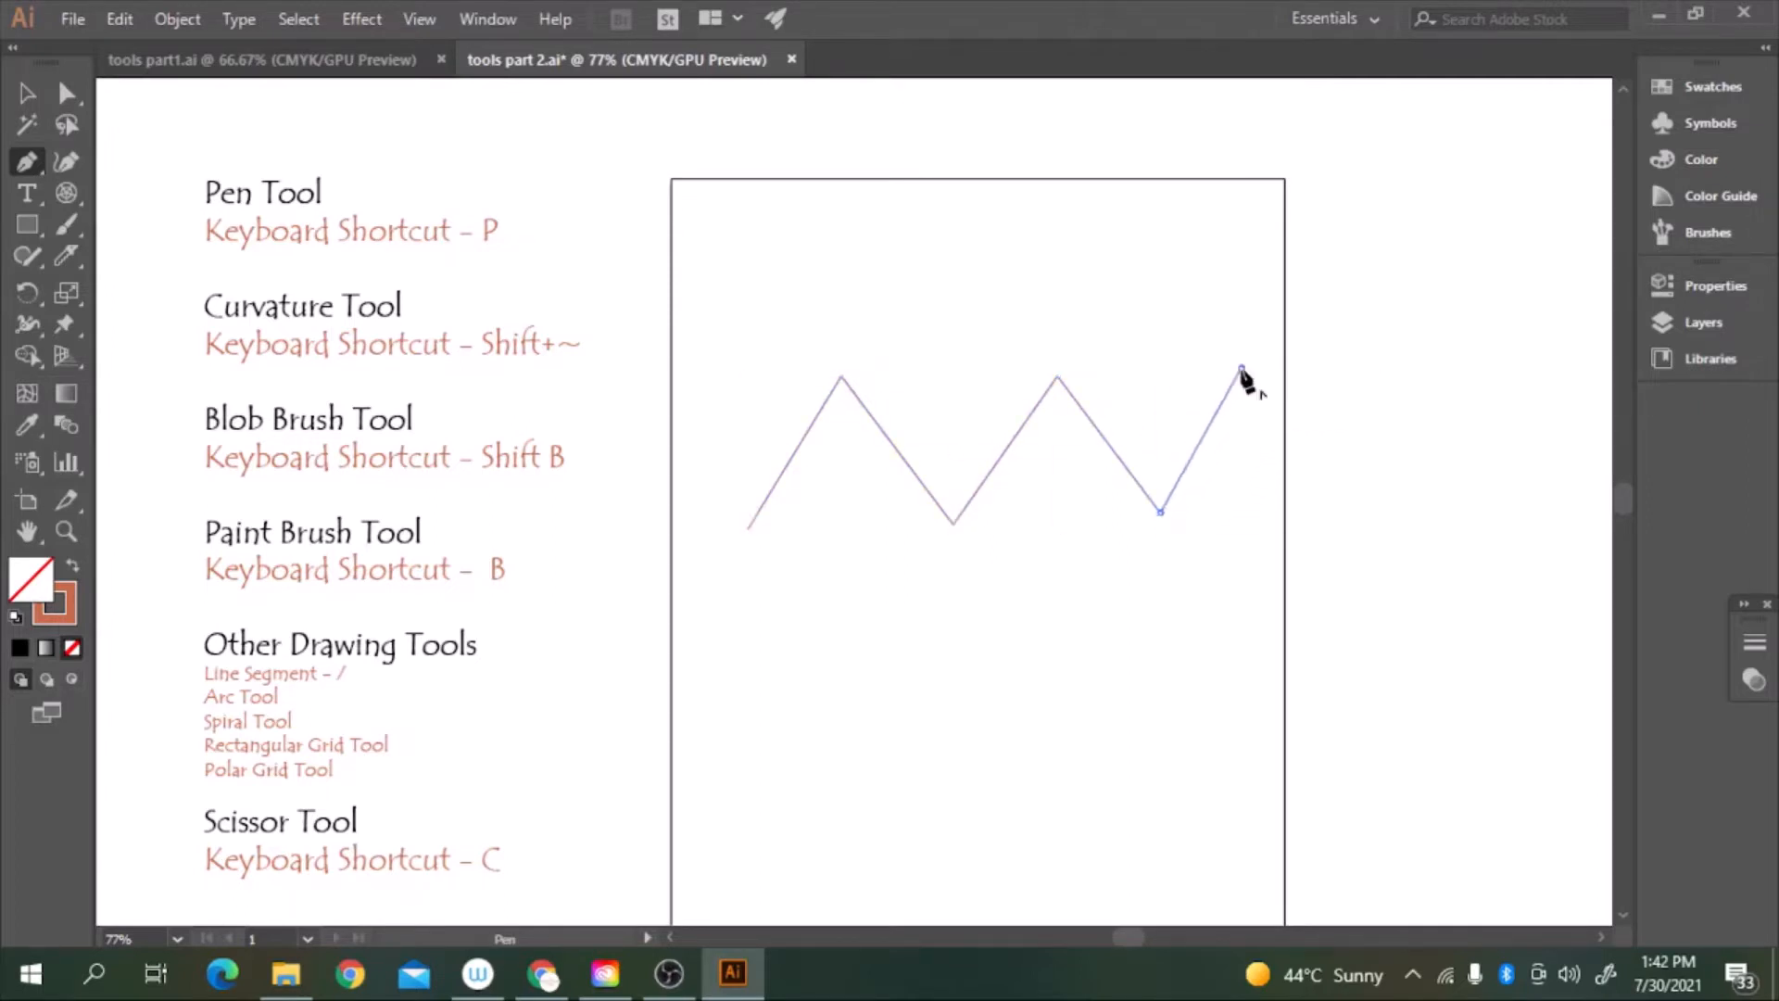
pyautogui.click(1346, 509)
pyautogui.click(1396, 353)
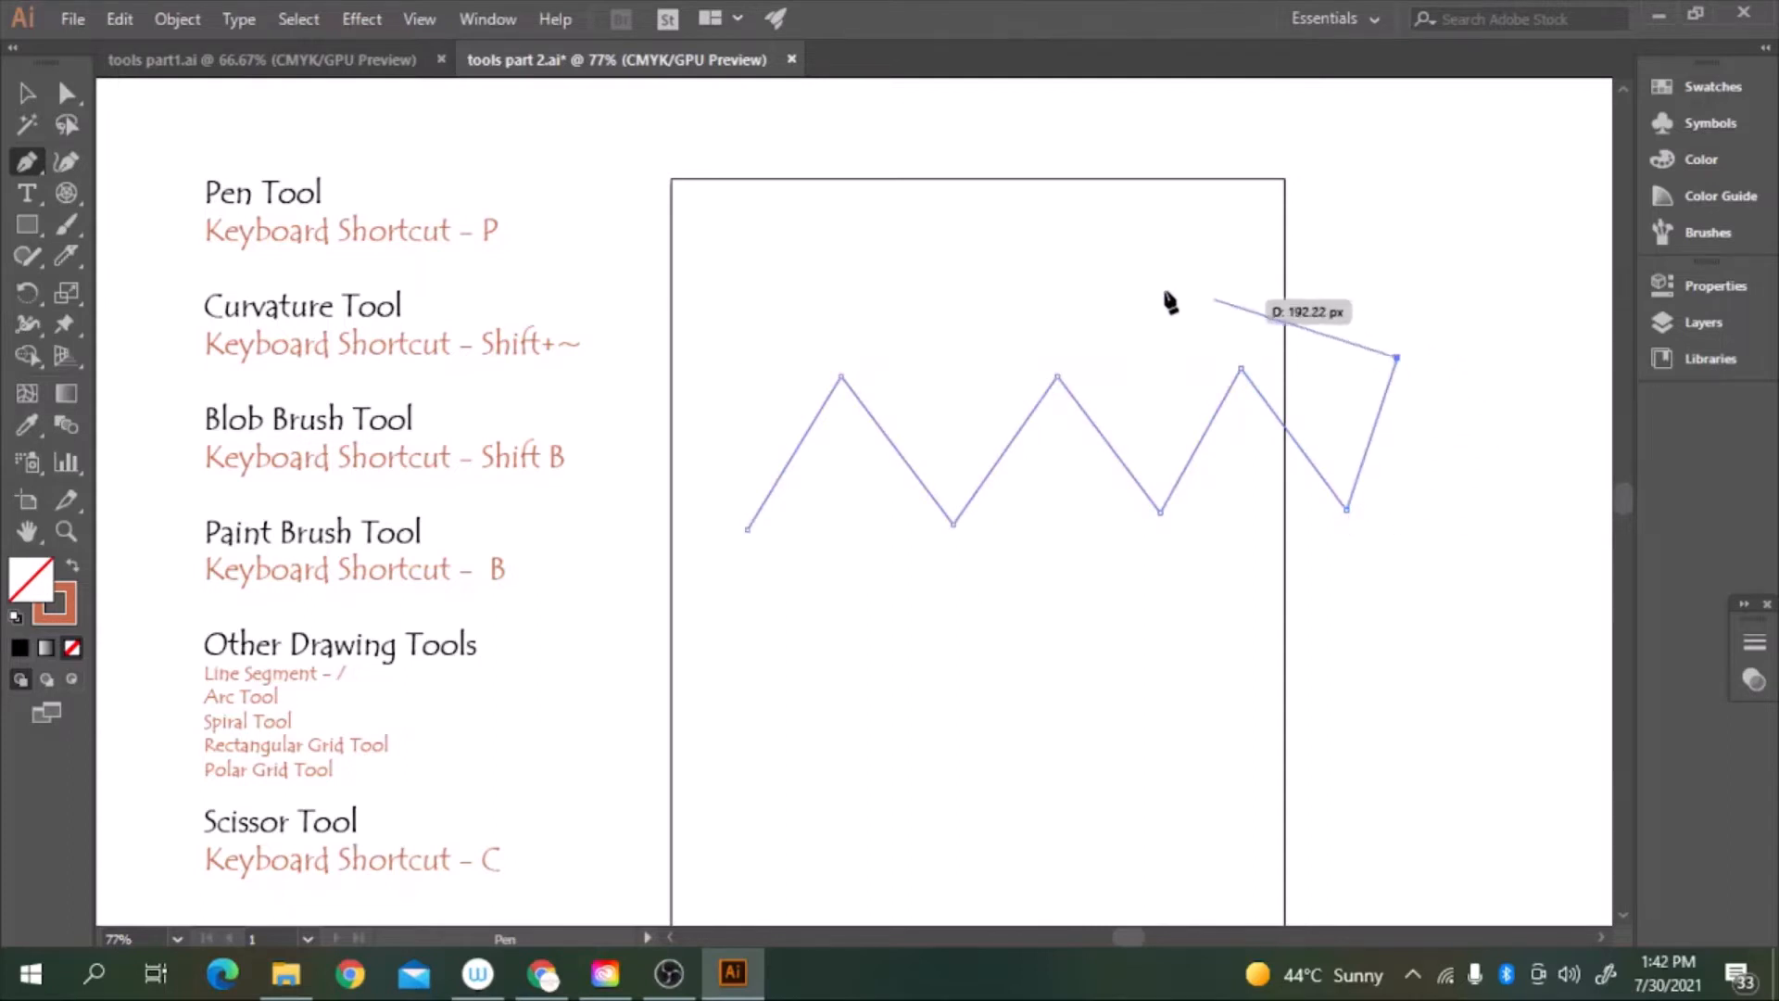
pyautogui.click(30, 95)
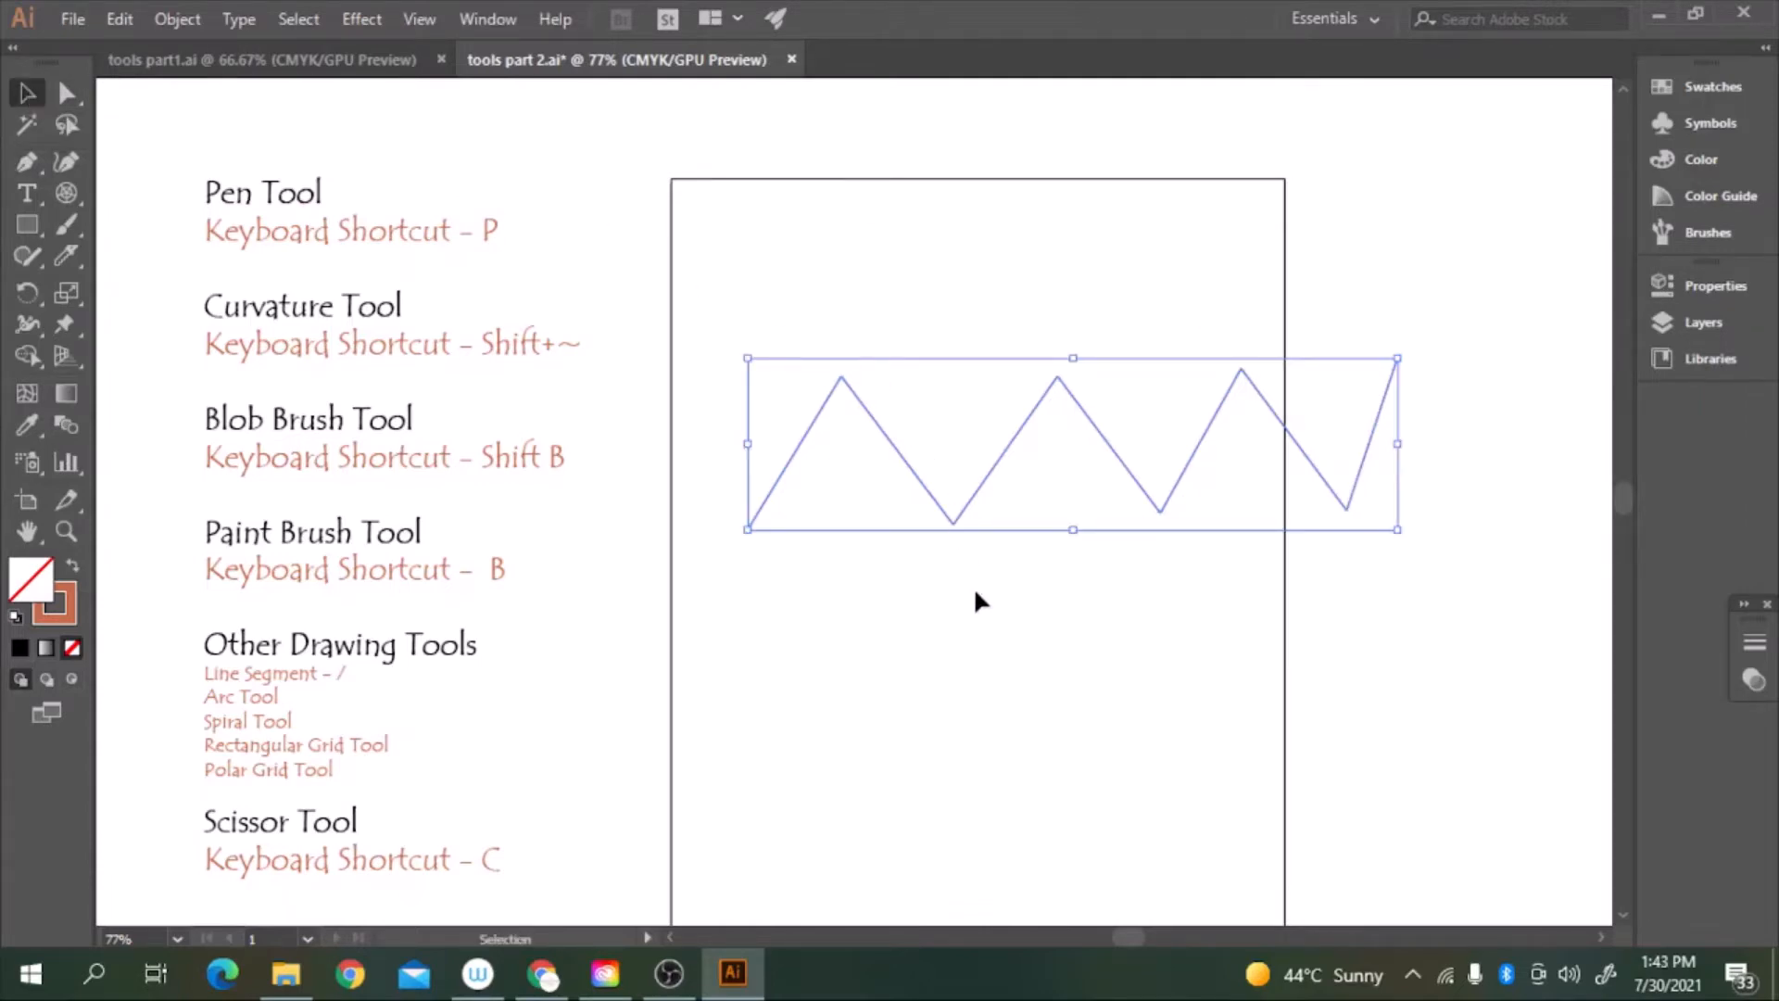
pyautogui.click(1019, 616)
pyautogui.moveTo(757, 344); pyautogui.dragTo(1428, 602)
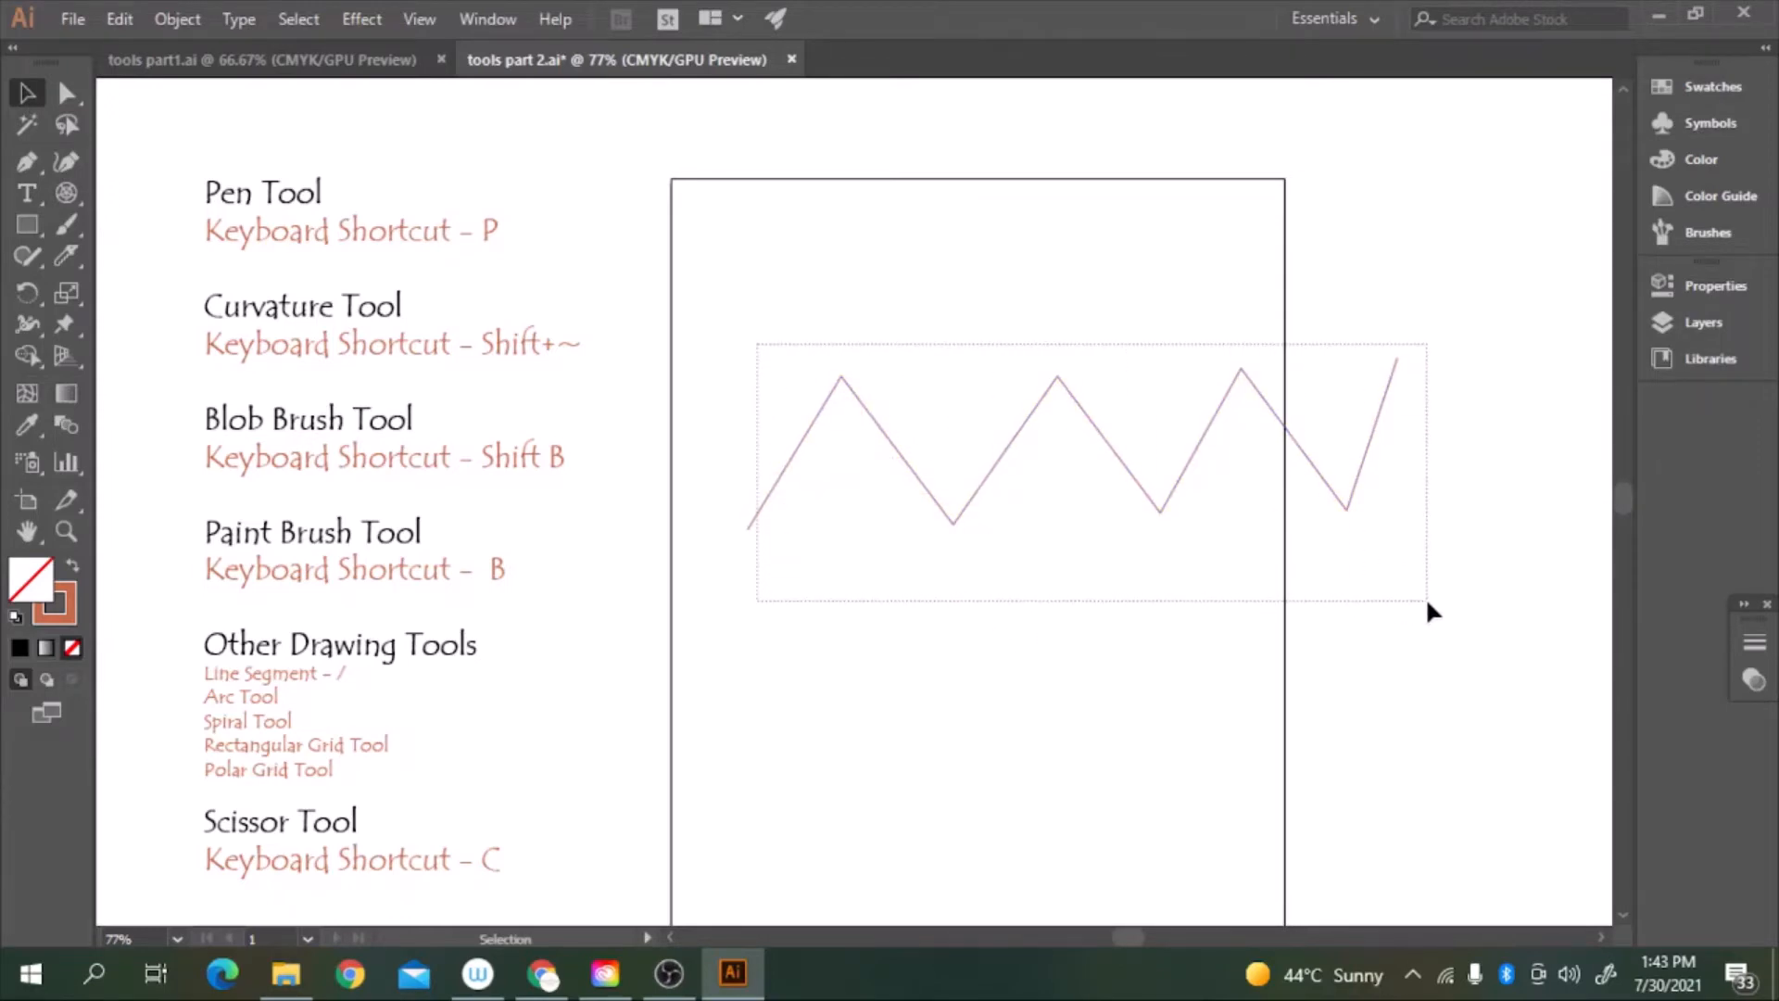
pyautogui.moveTo(1427, 602); pyautogui.dragTo(1427, 602)
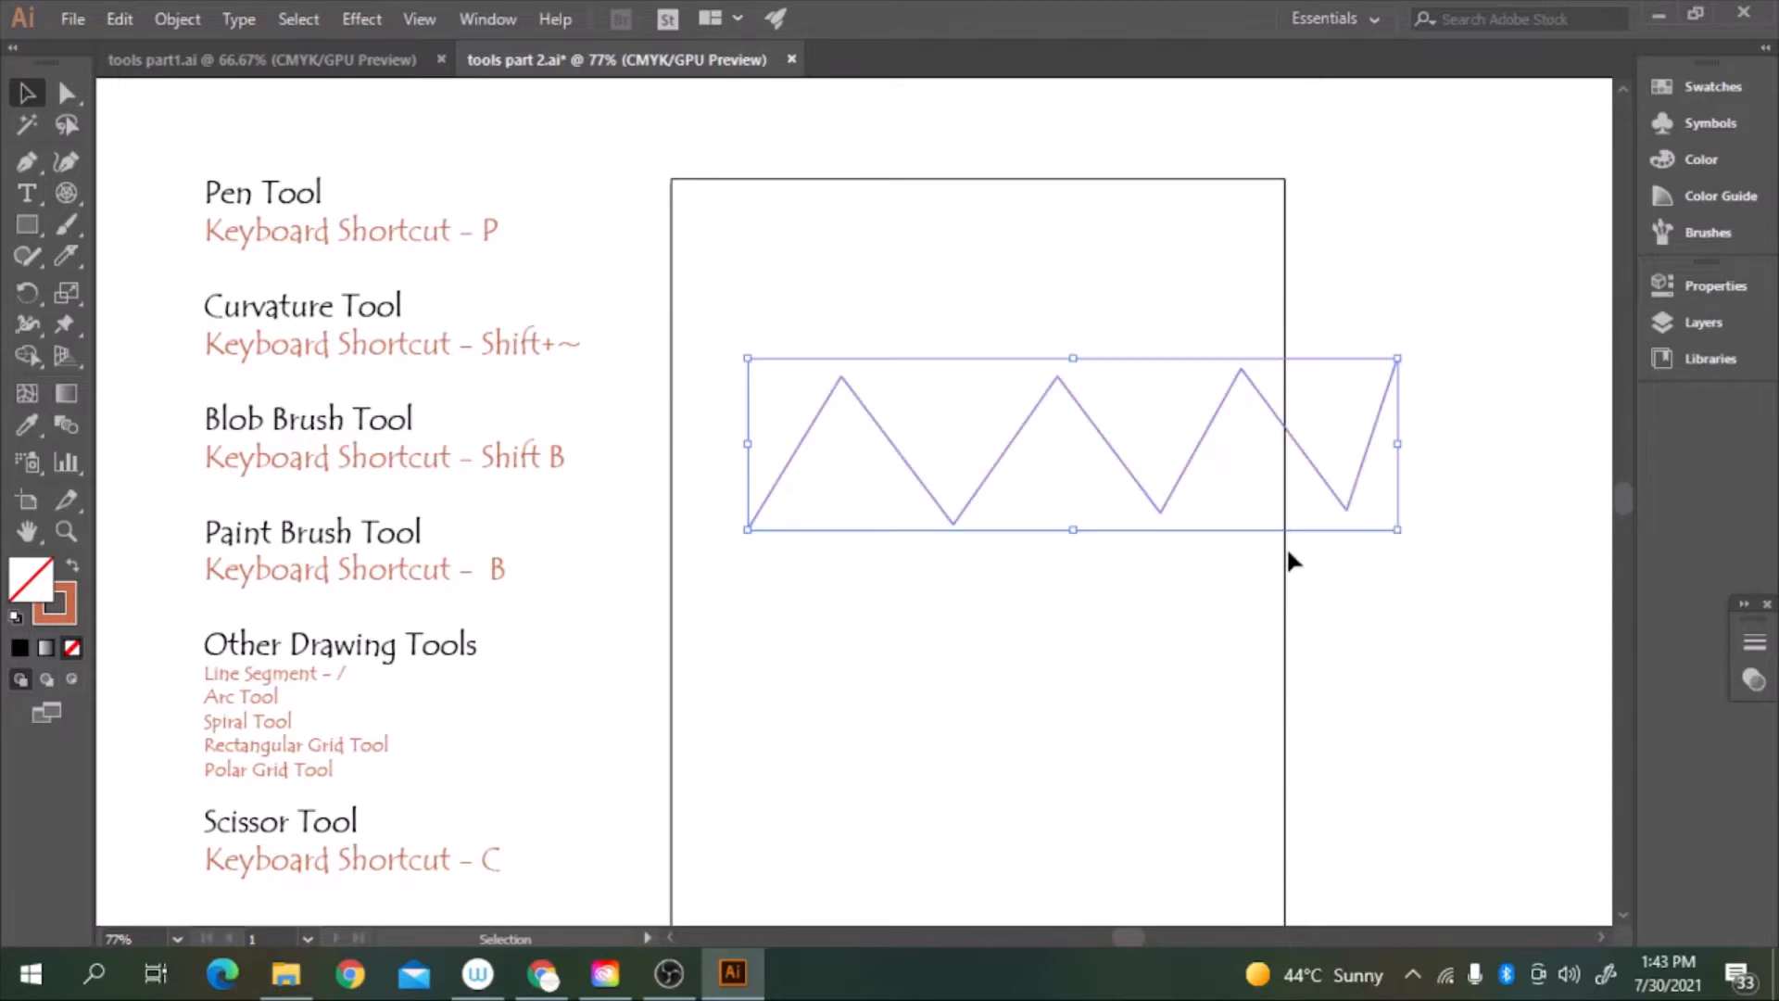
pyautogui.click(1098, 610)
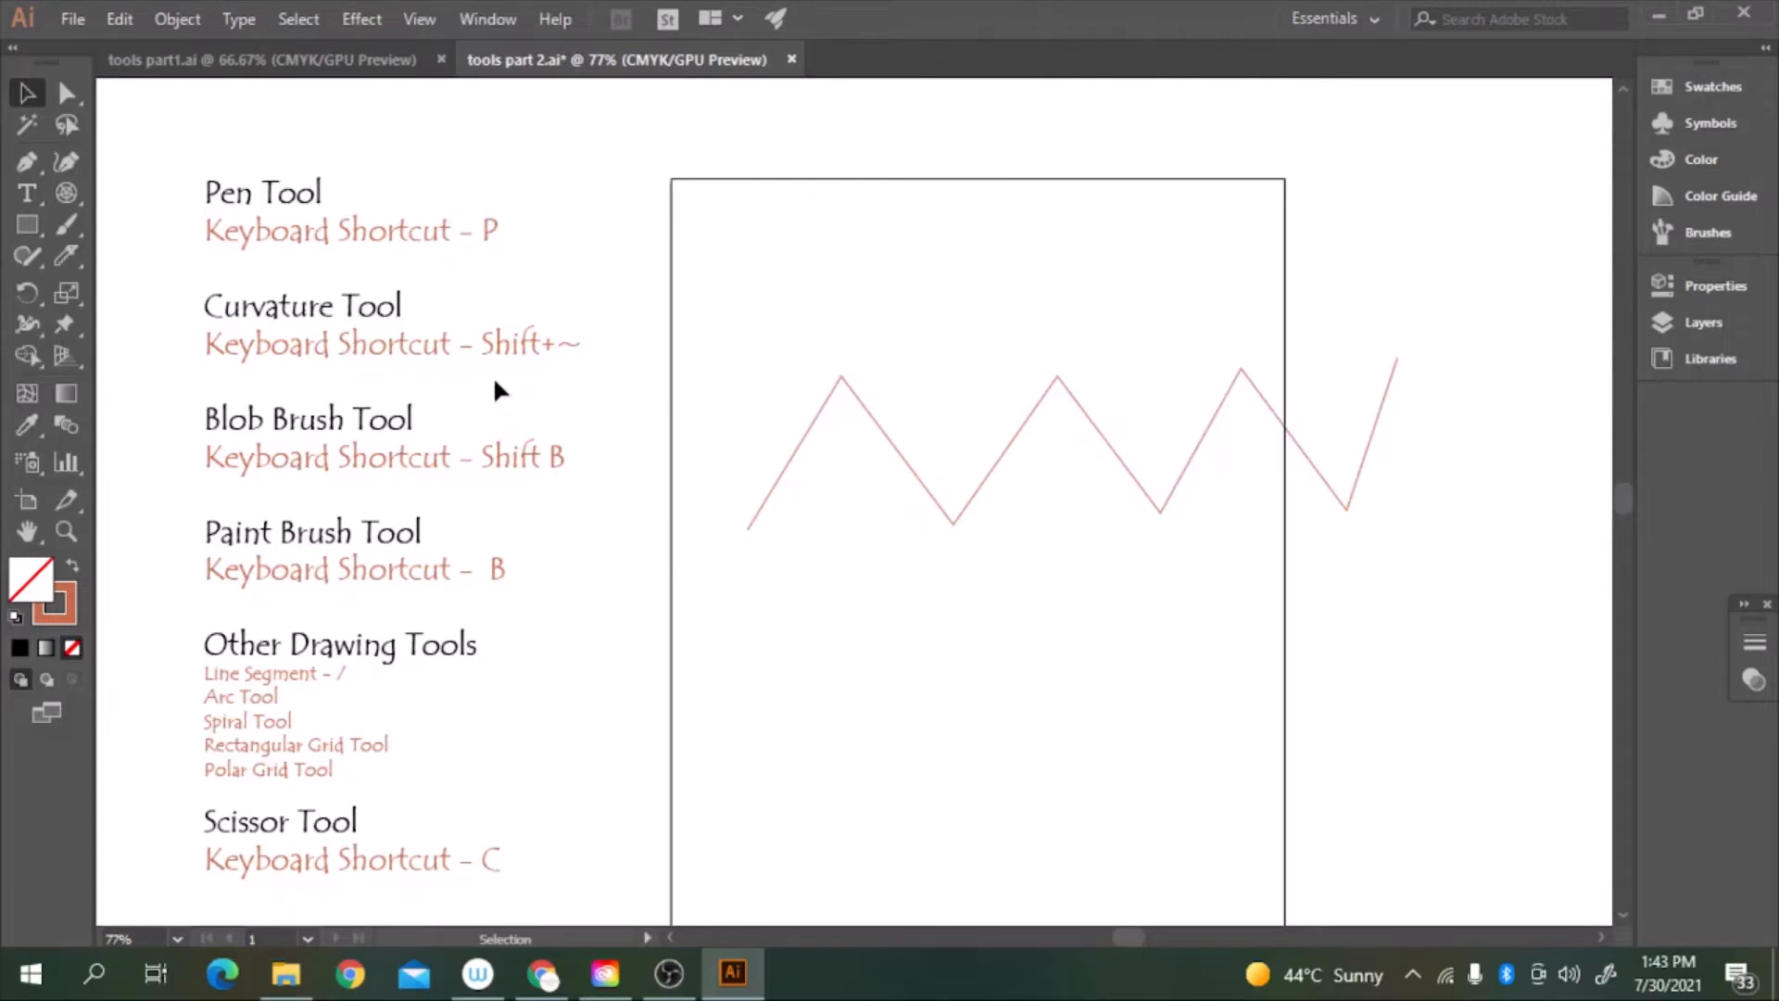
# Choose the Add Anchor Point tool and try to add a point on the empty canvas below the zigzag
pyautogui.click(28, 163)
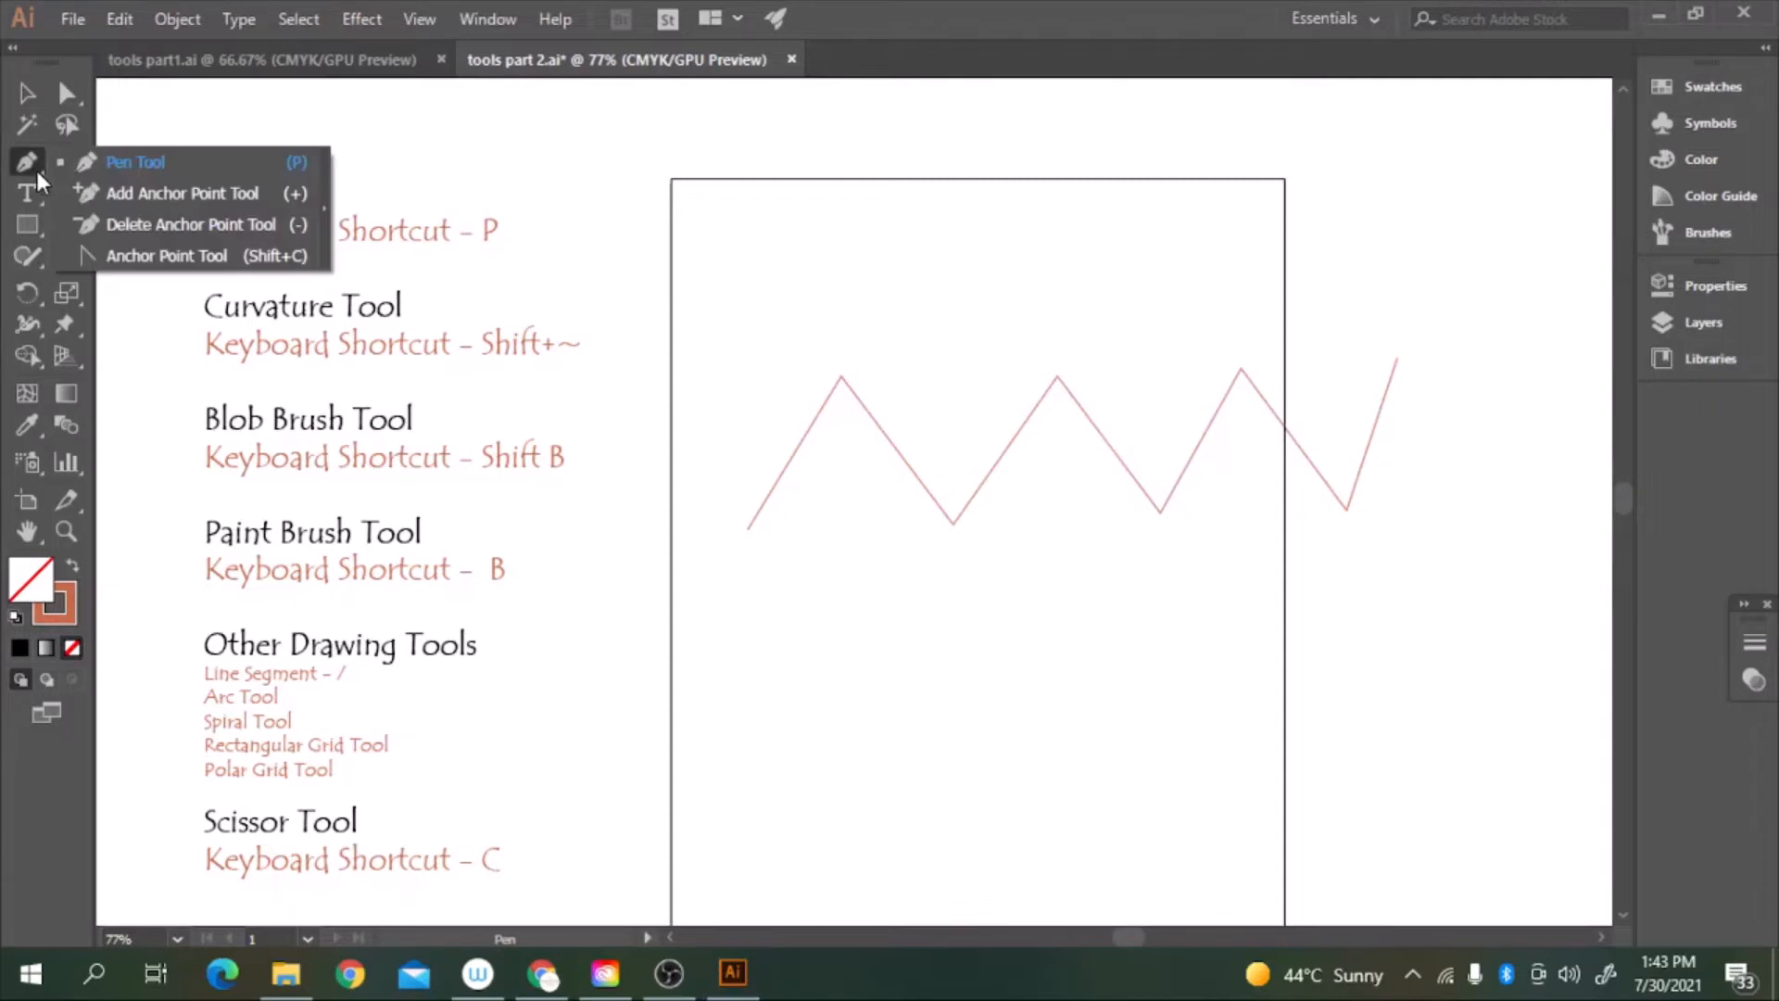
pyautogui.click(120, 193)
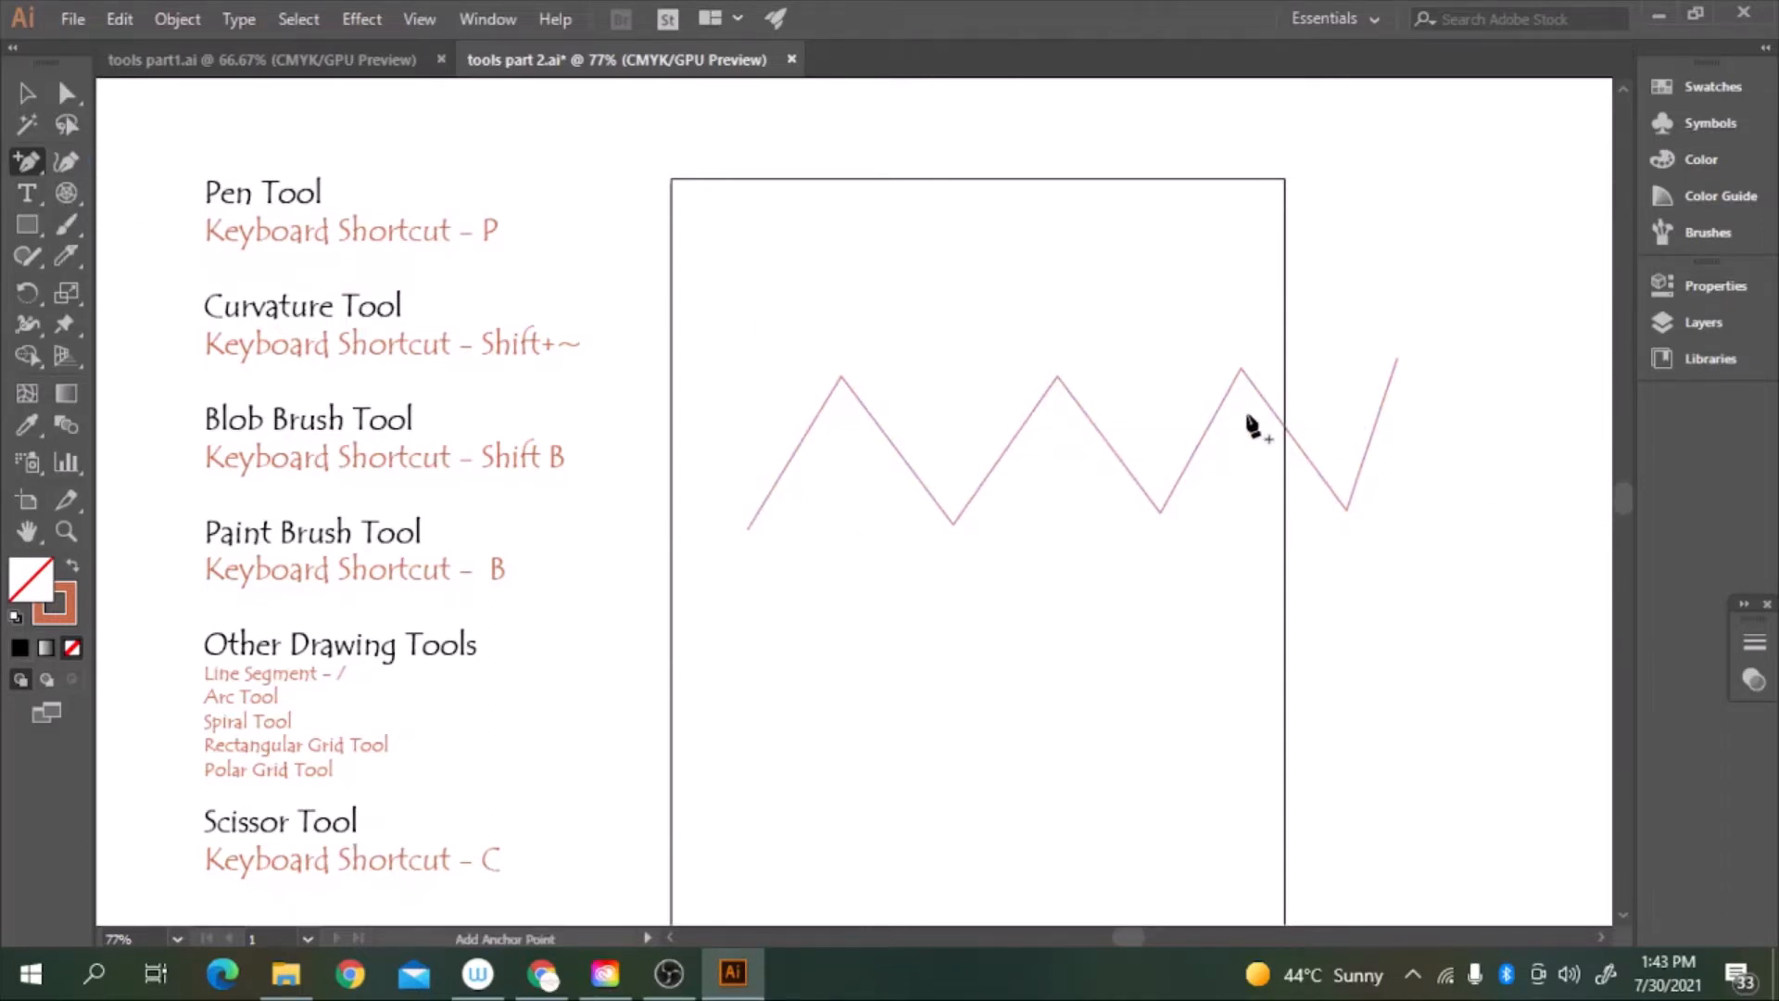
pyautogui.click(818, 619)
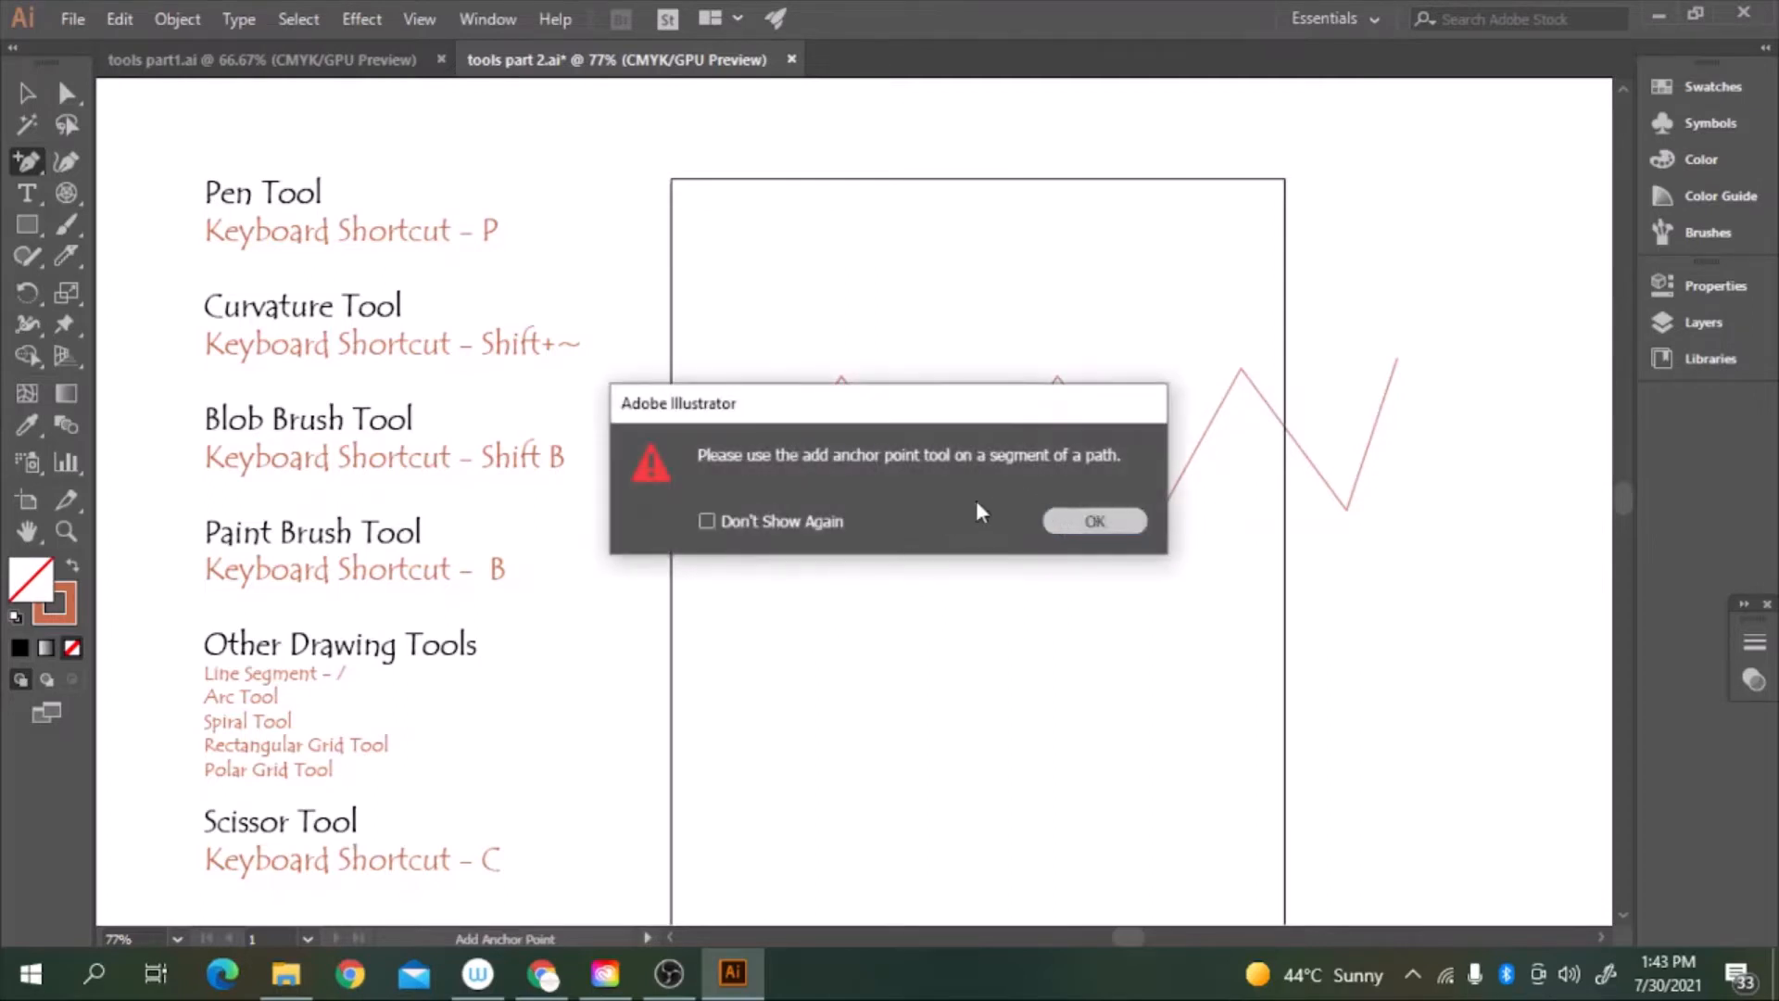
pyautogui.press('Return')
# Select the zigzag path and add two anchor points along its first rising segment
pyautogui.press('v')
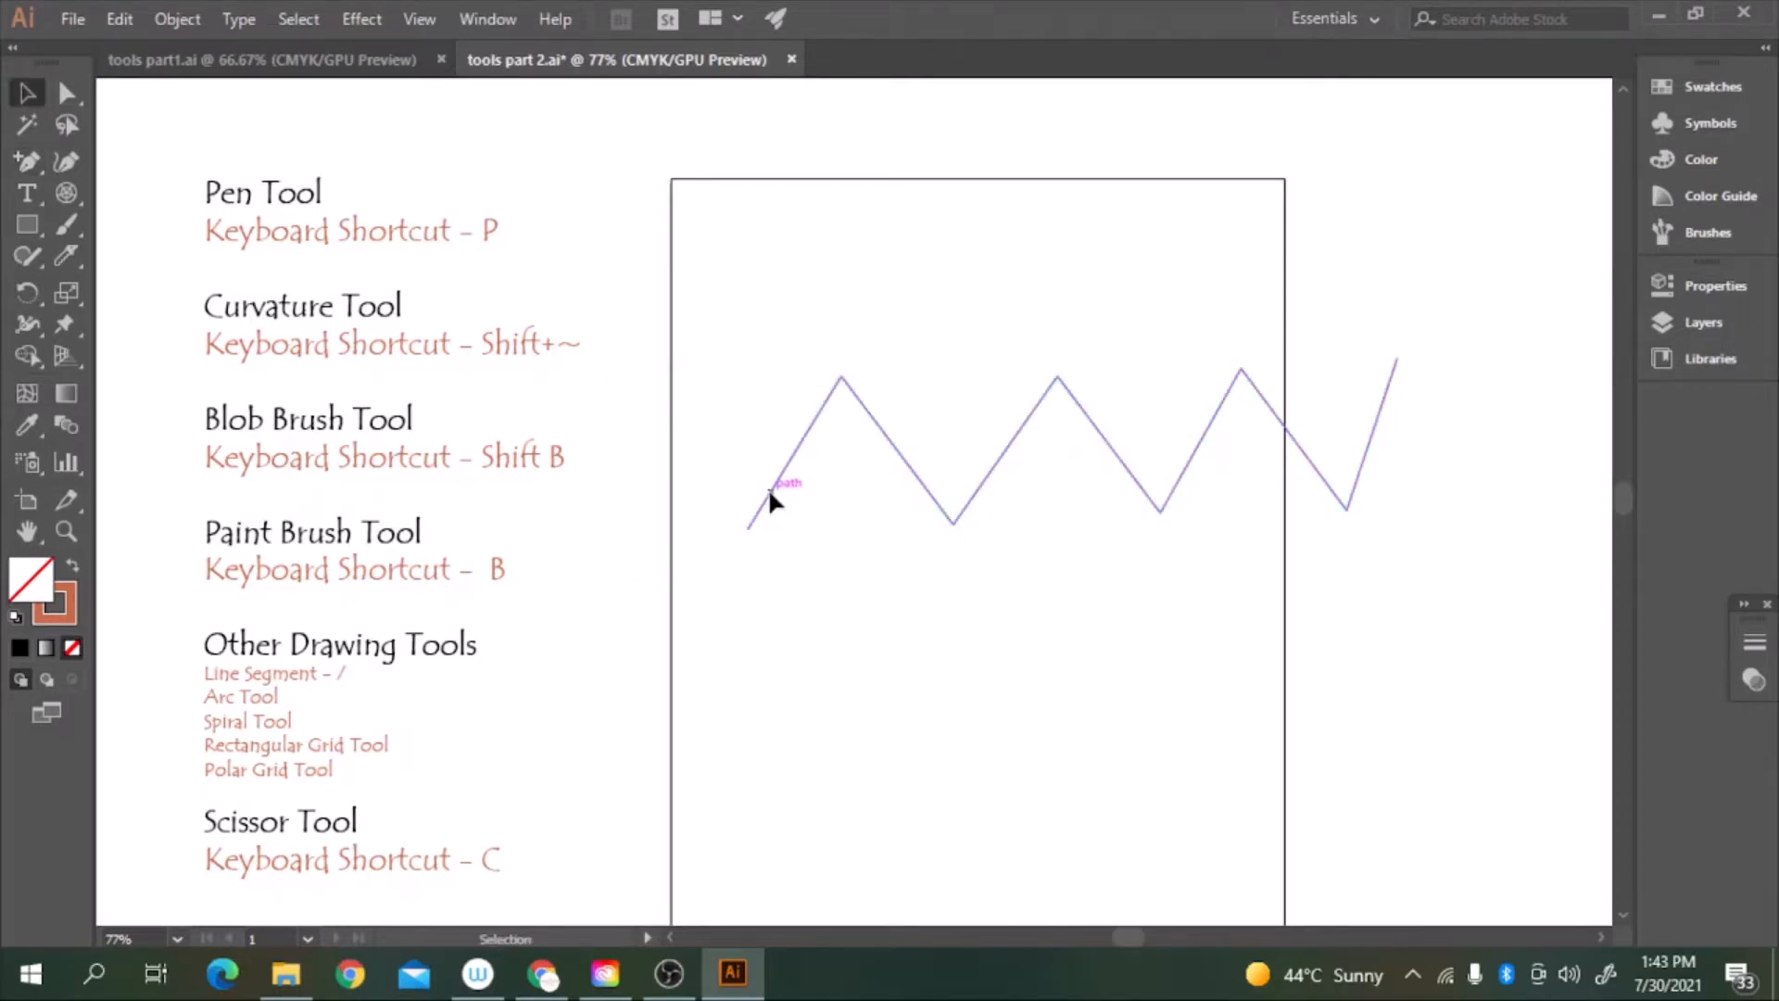
pyautogui.click(770, 487)
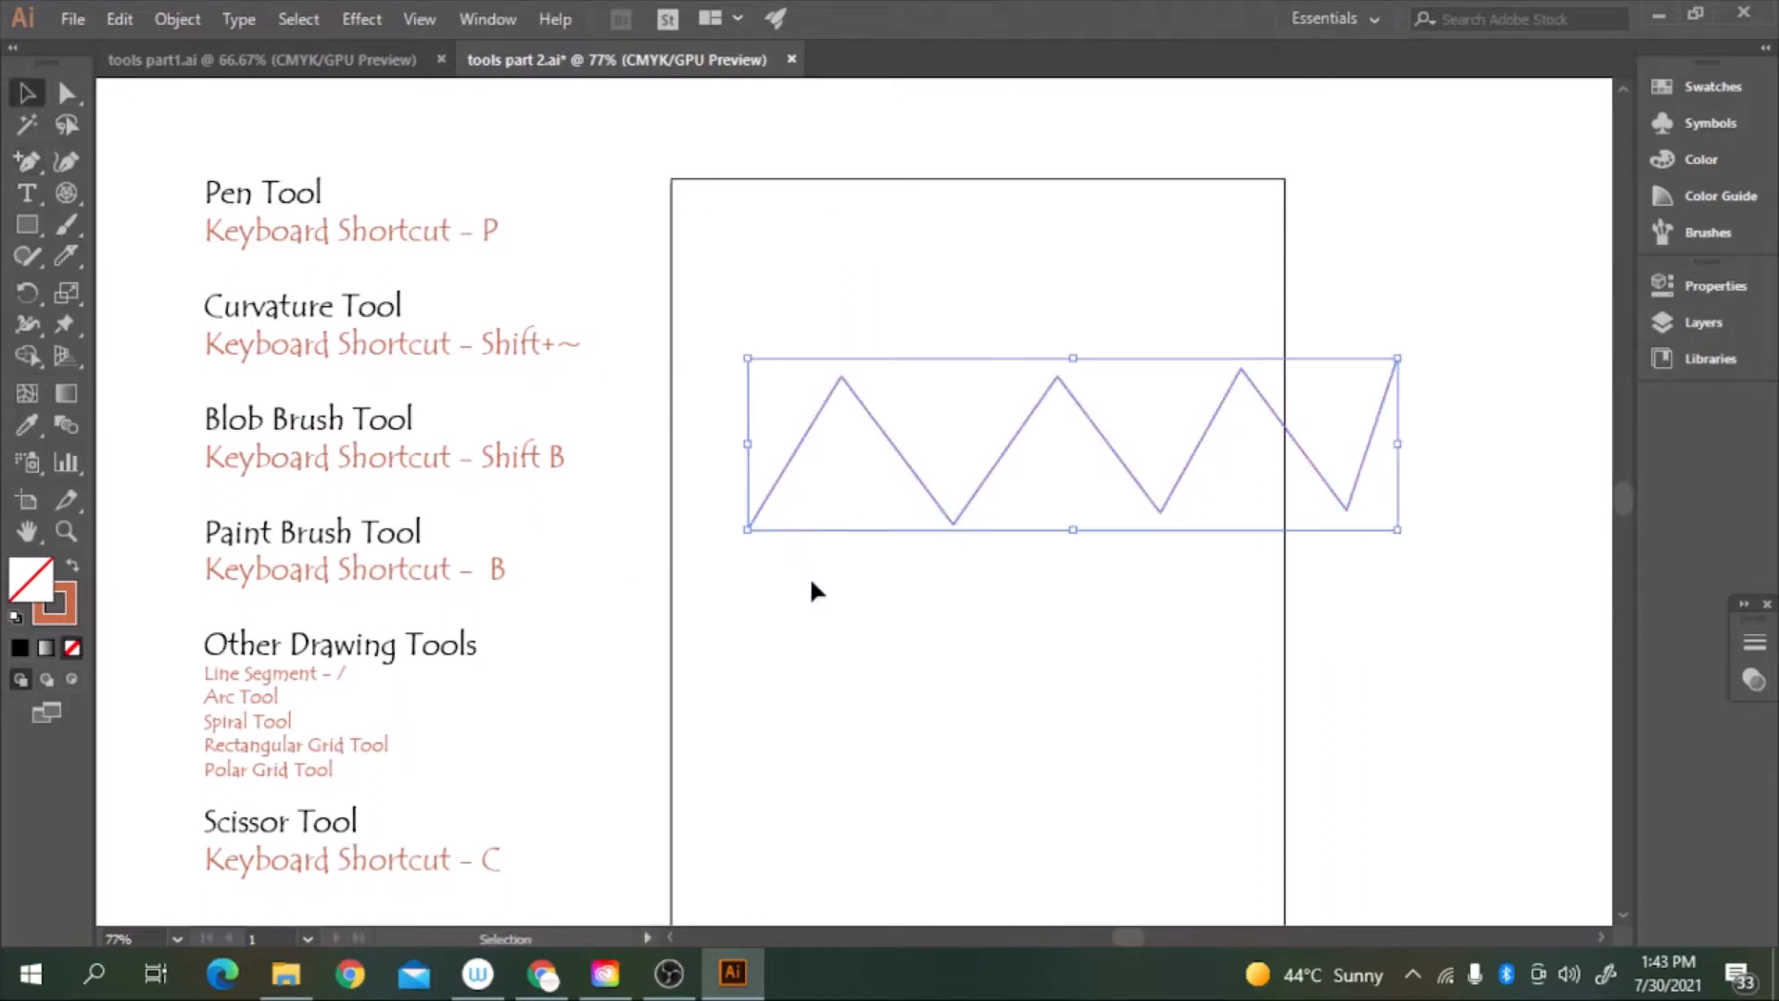
pyautogui.click(28, 167)
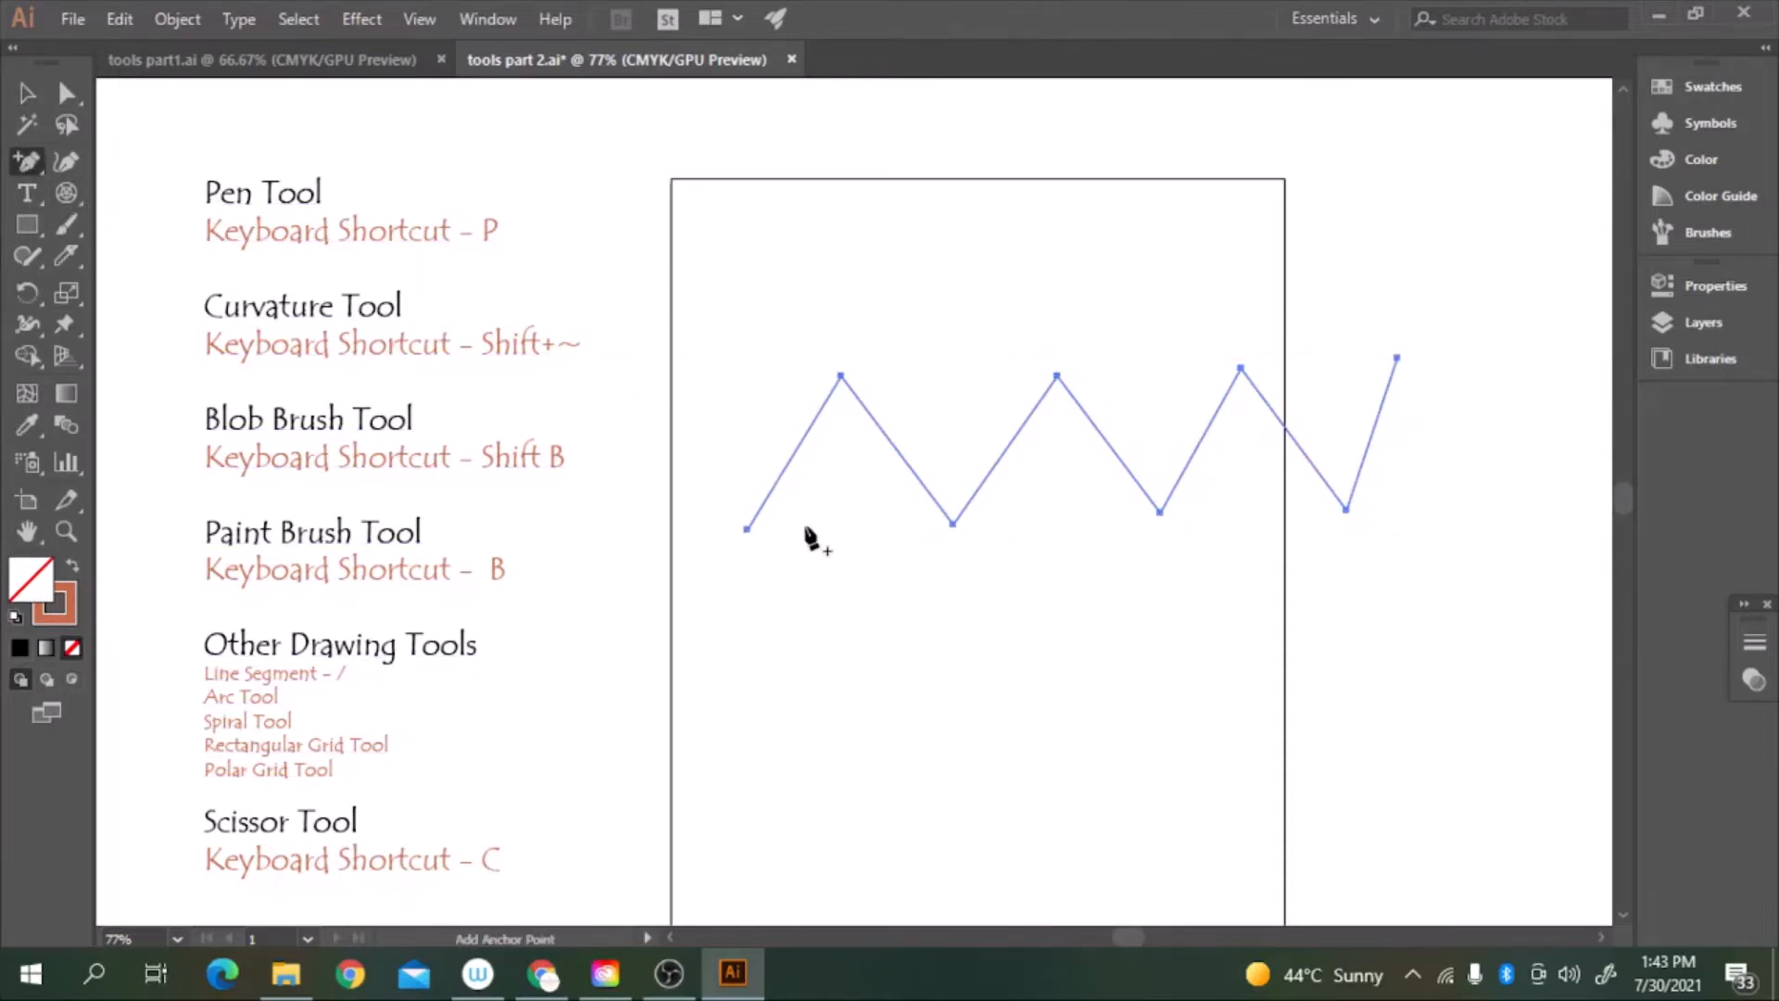
pyautogui.click(808, 597)
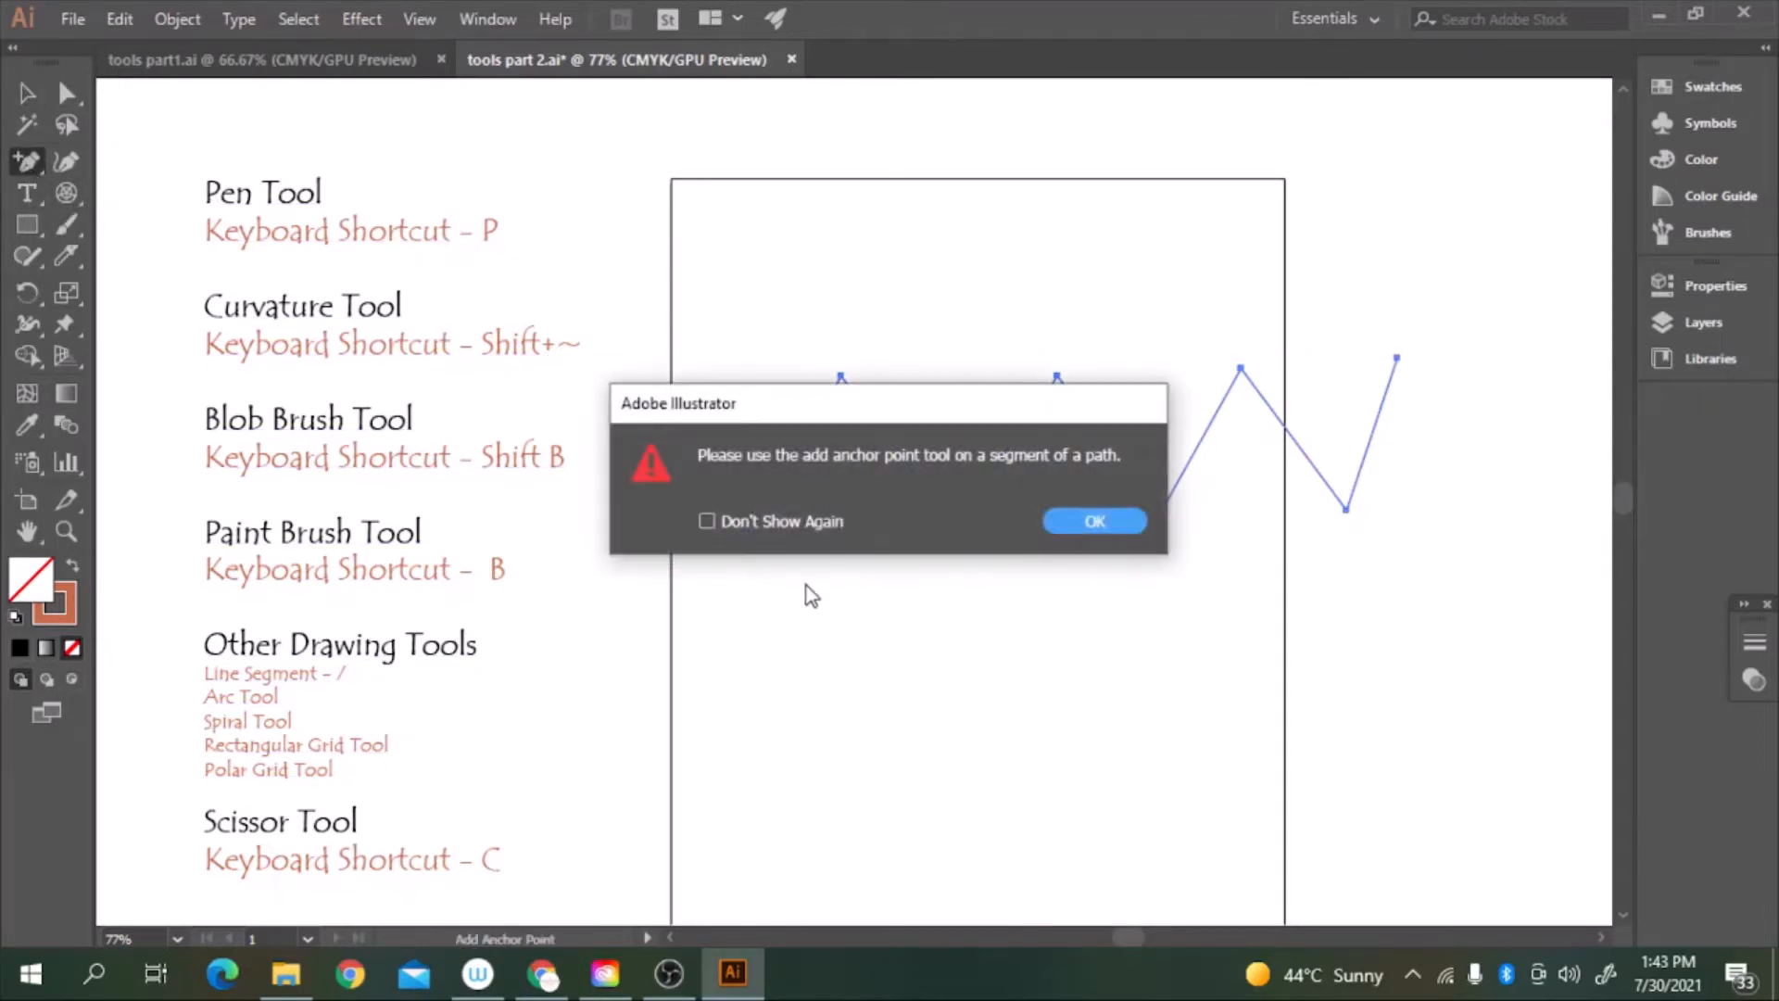
pyautogui.click(1090, 527)
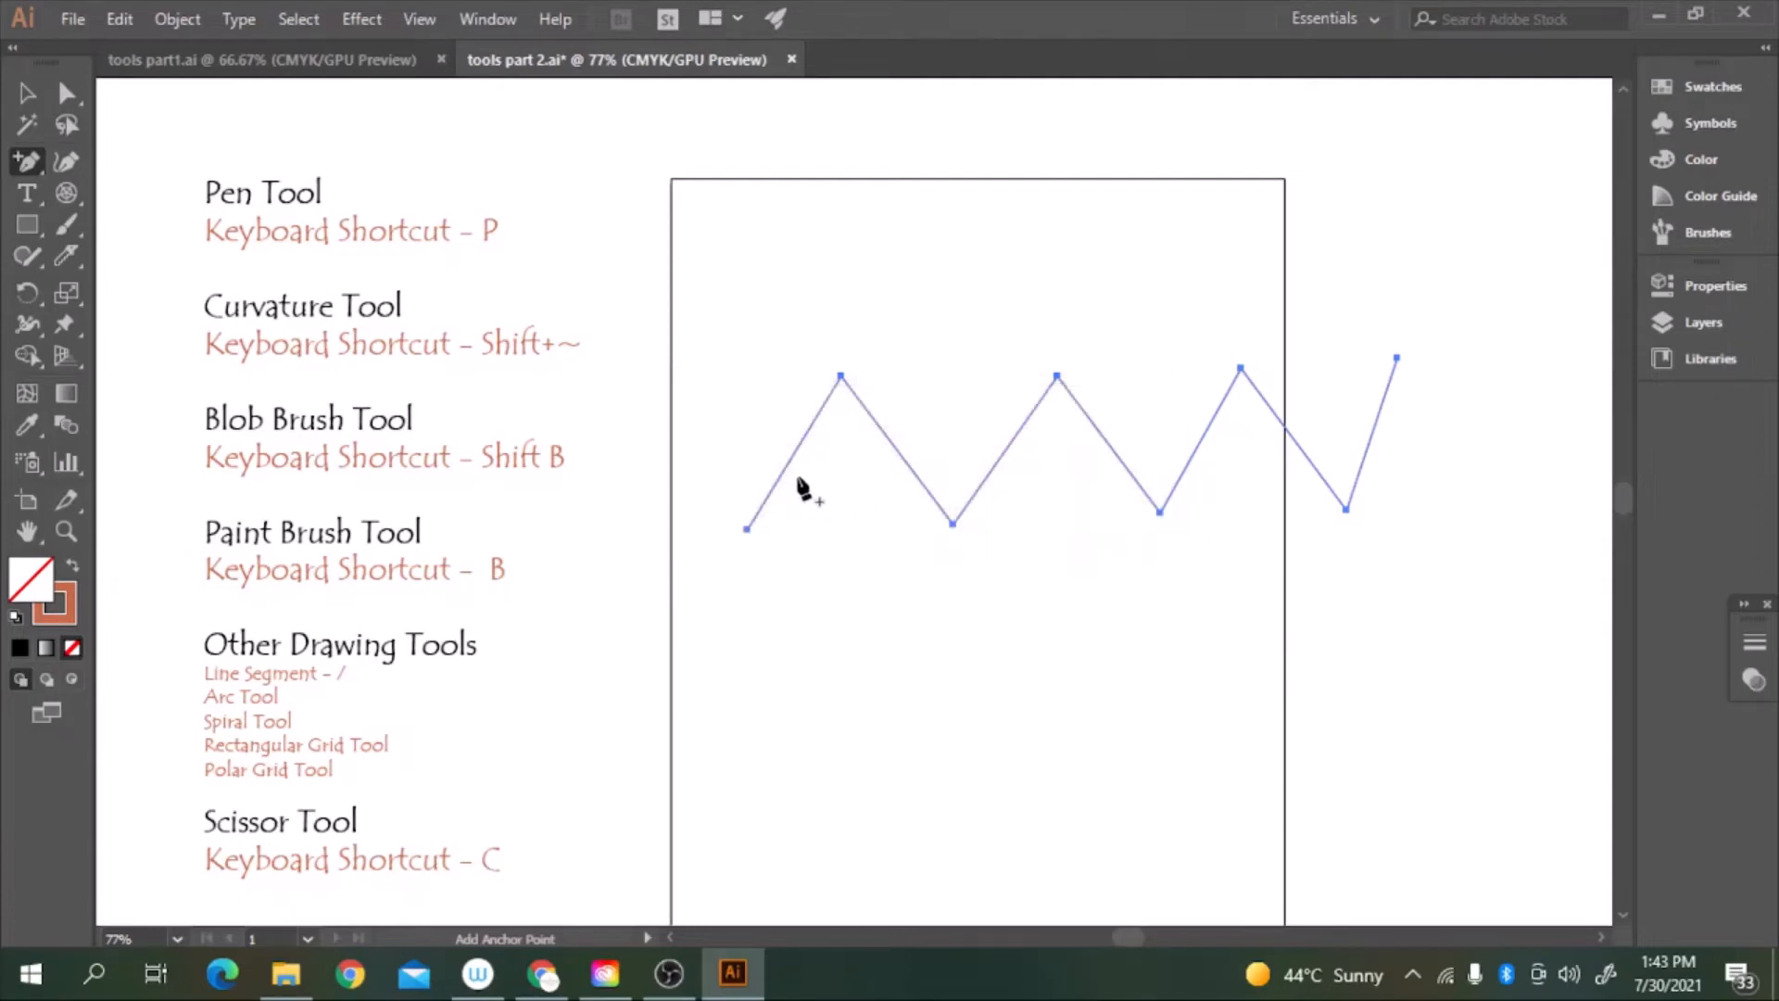
pyautogui.click(781, 472)
pyautogui.click(814, 417)
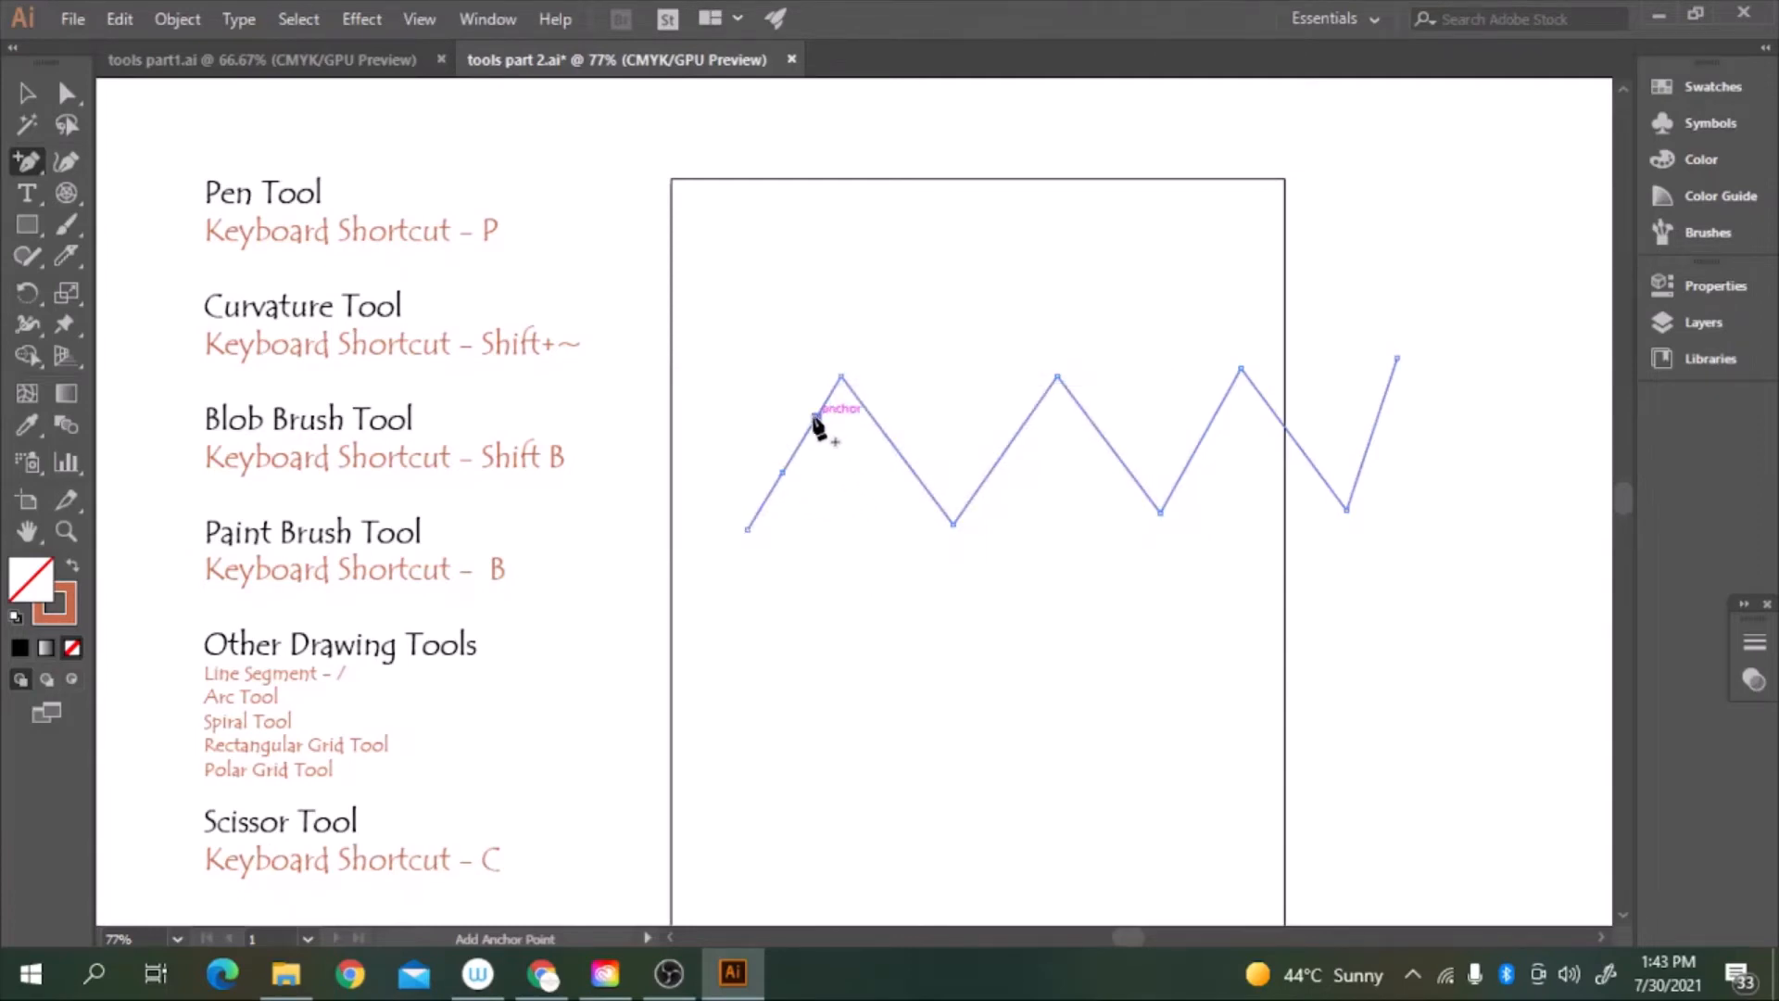
# Add two anchor points along the zigzag's first falling segment and one on its second rising segment
pyautogui.click(870, 416)
pyautogui.click(915, 475)
pyautogui.click(954, 525)
pyautogui.press('Return')
pyautogui.click(984, 475)
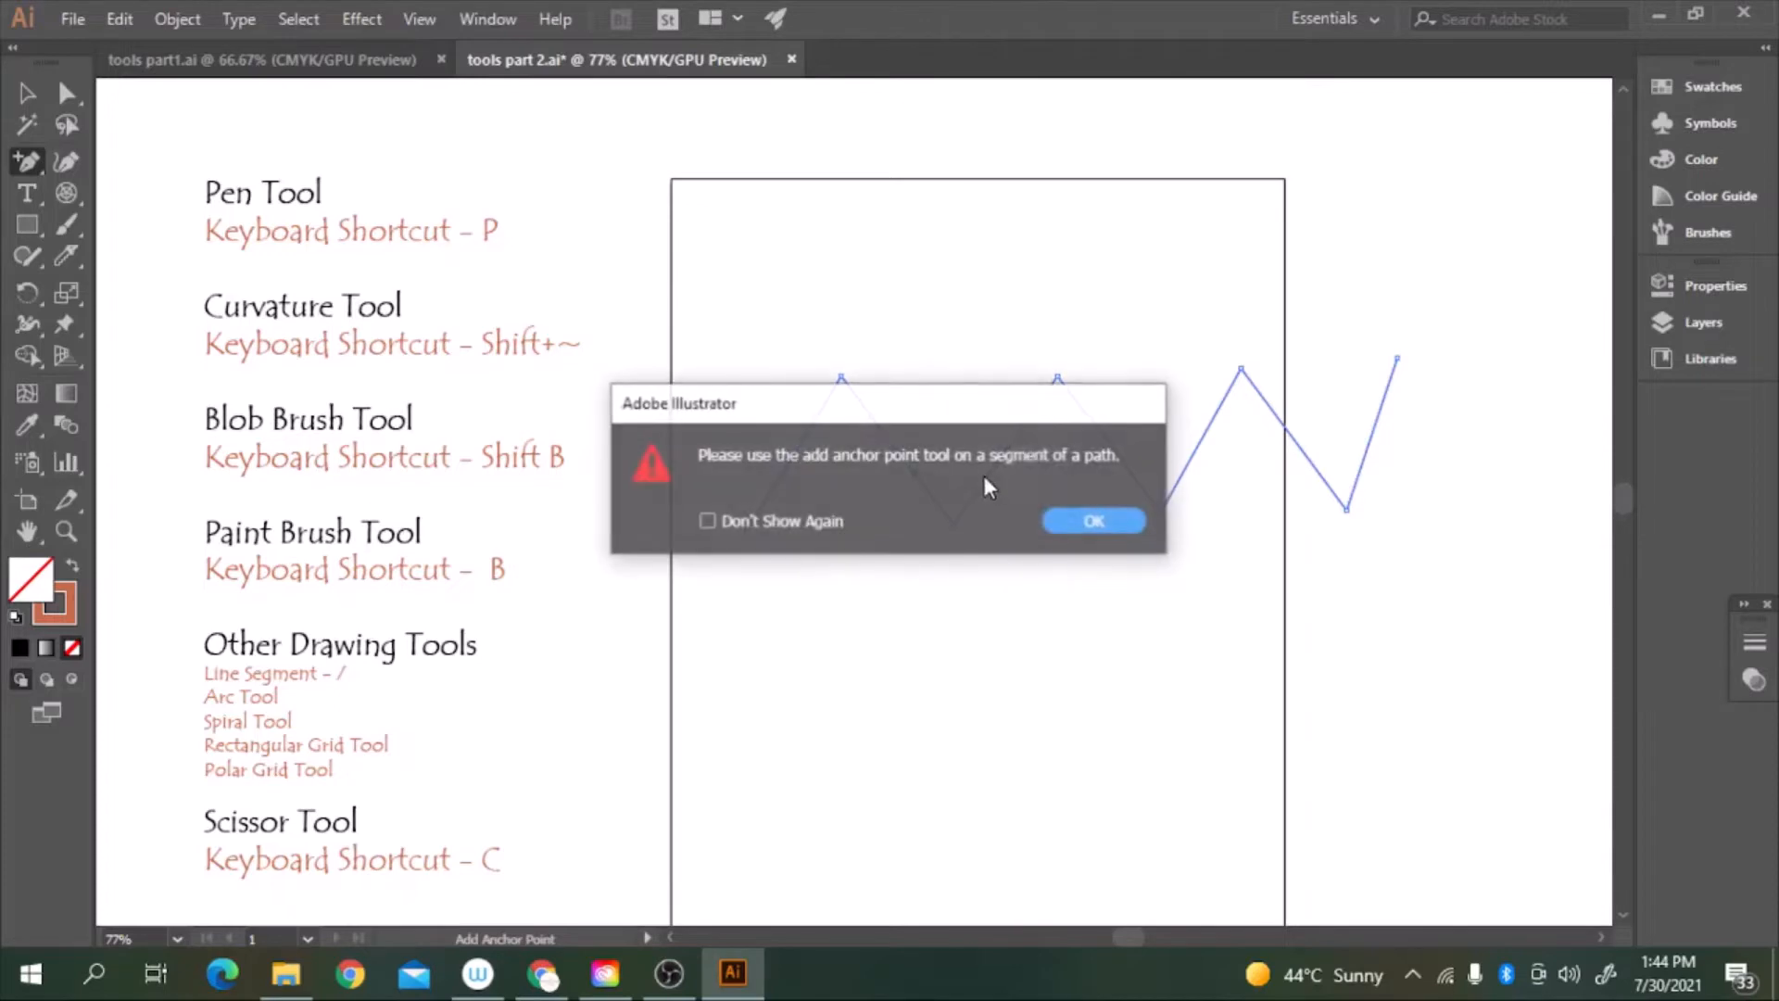
pyautogui.click(1092, 517)
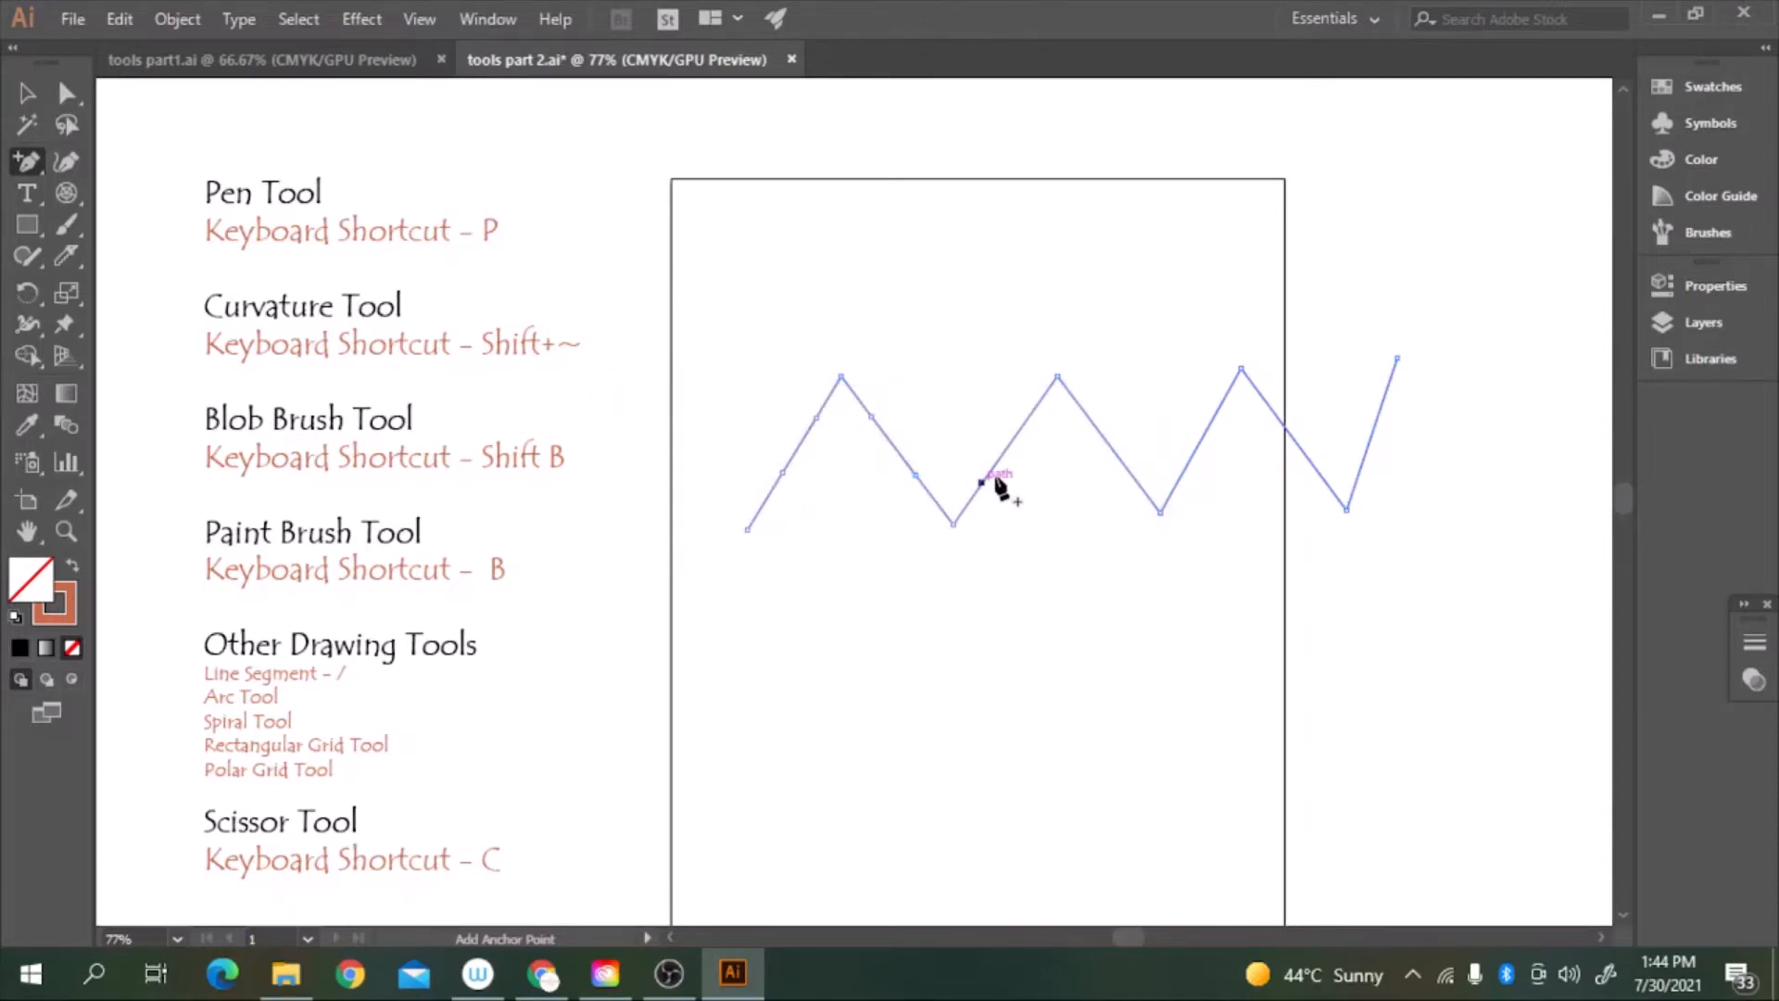
pyautogui.click(995, 491)
pyautogui.click(1075, 521)
pyautogui.click(981, 483)
# Remove the four added anchor points from the zigzag's first two segments with the Delete Anchor Point tool
pyautogui.moveTo(35, 168); pyautogui.dragTo(102, 223)
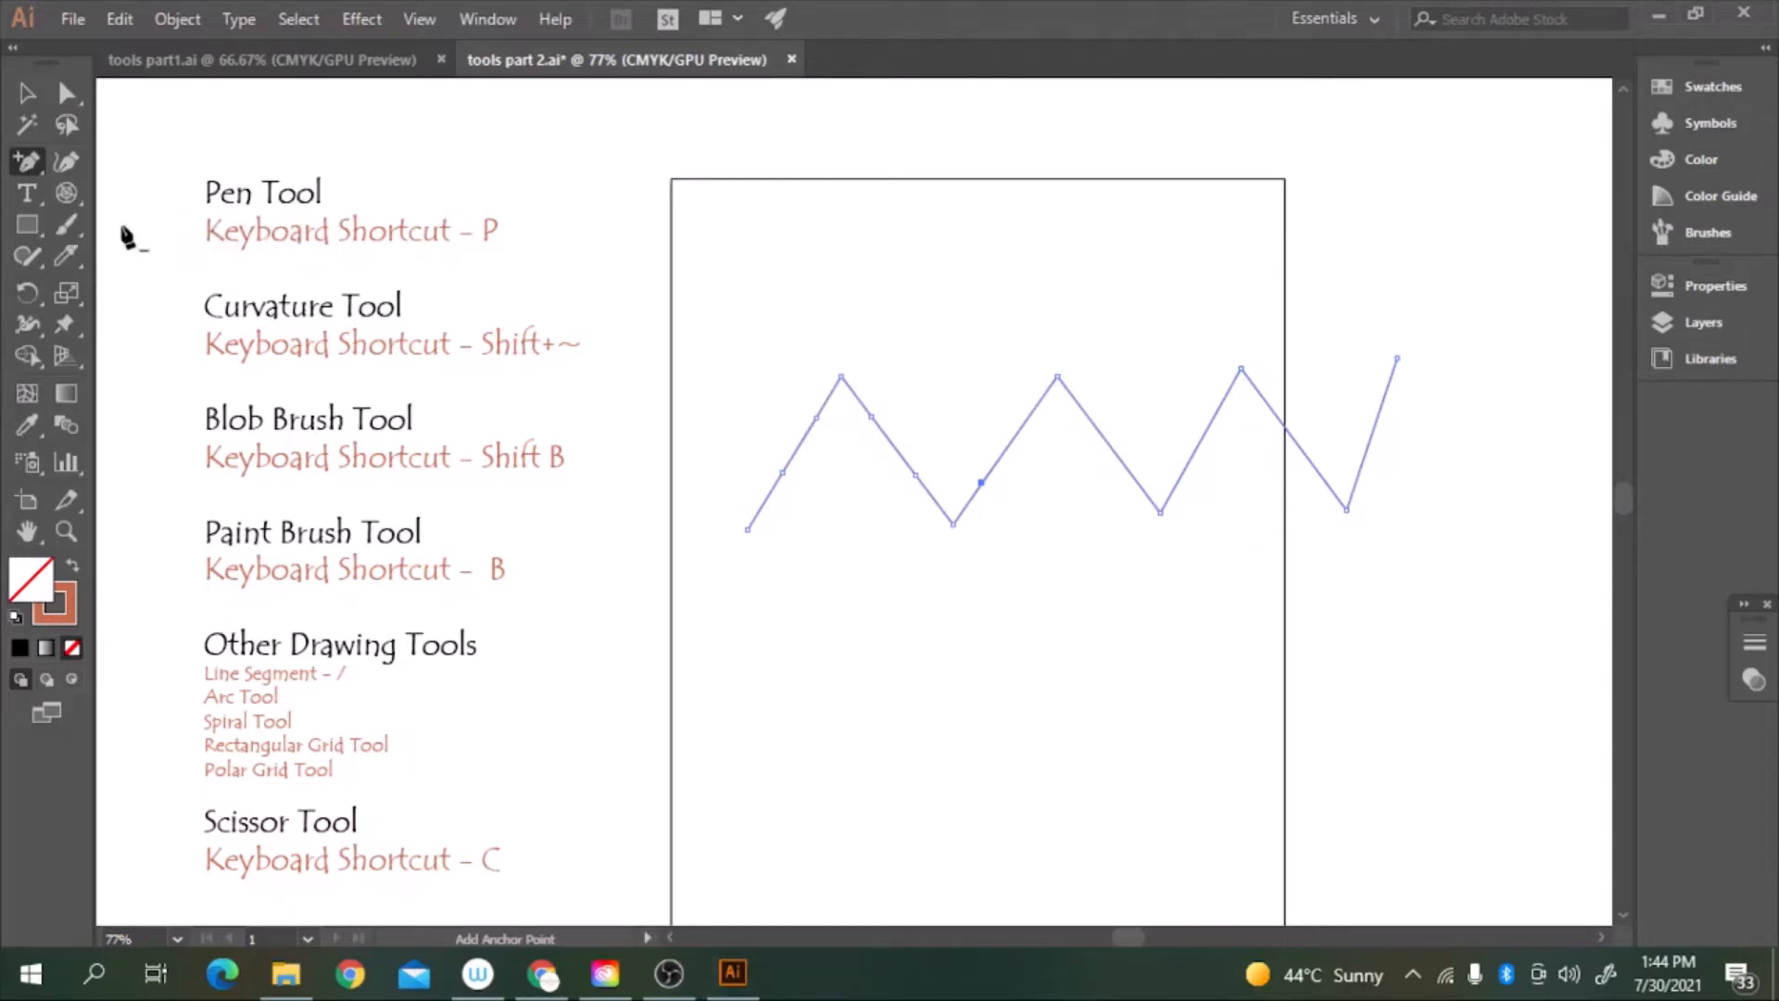
pyautogui.click(782, 474)
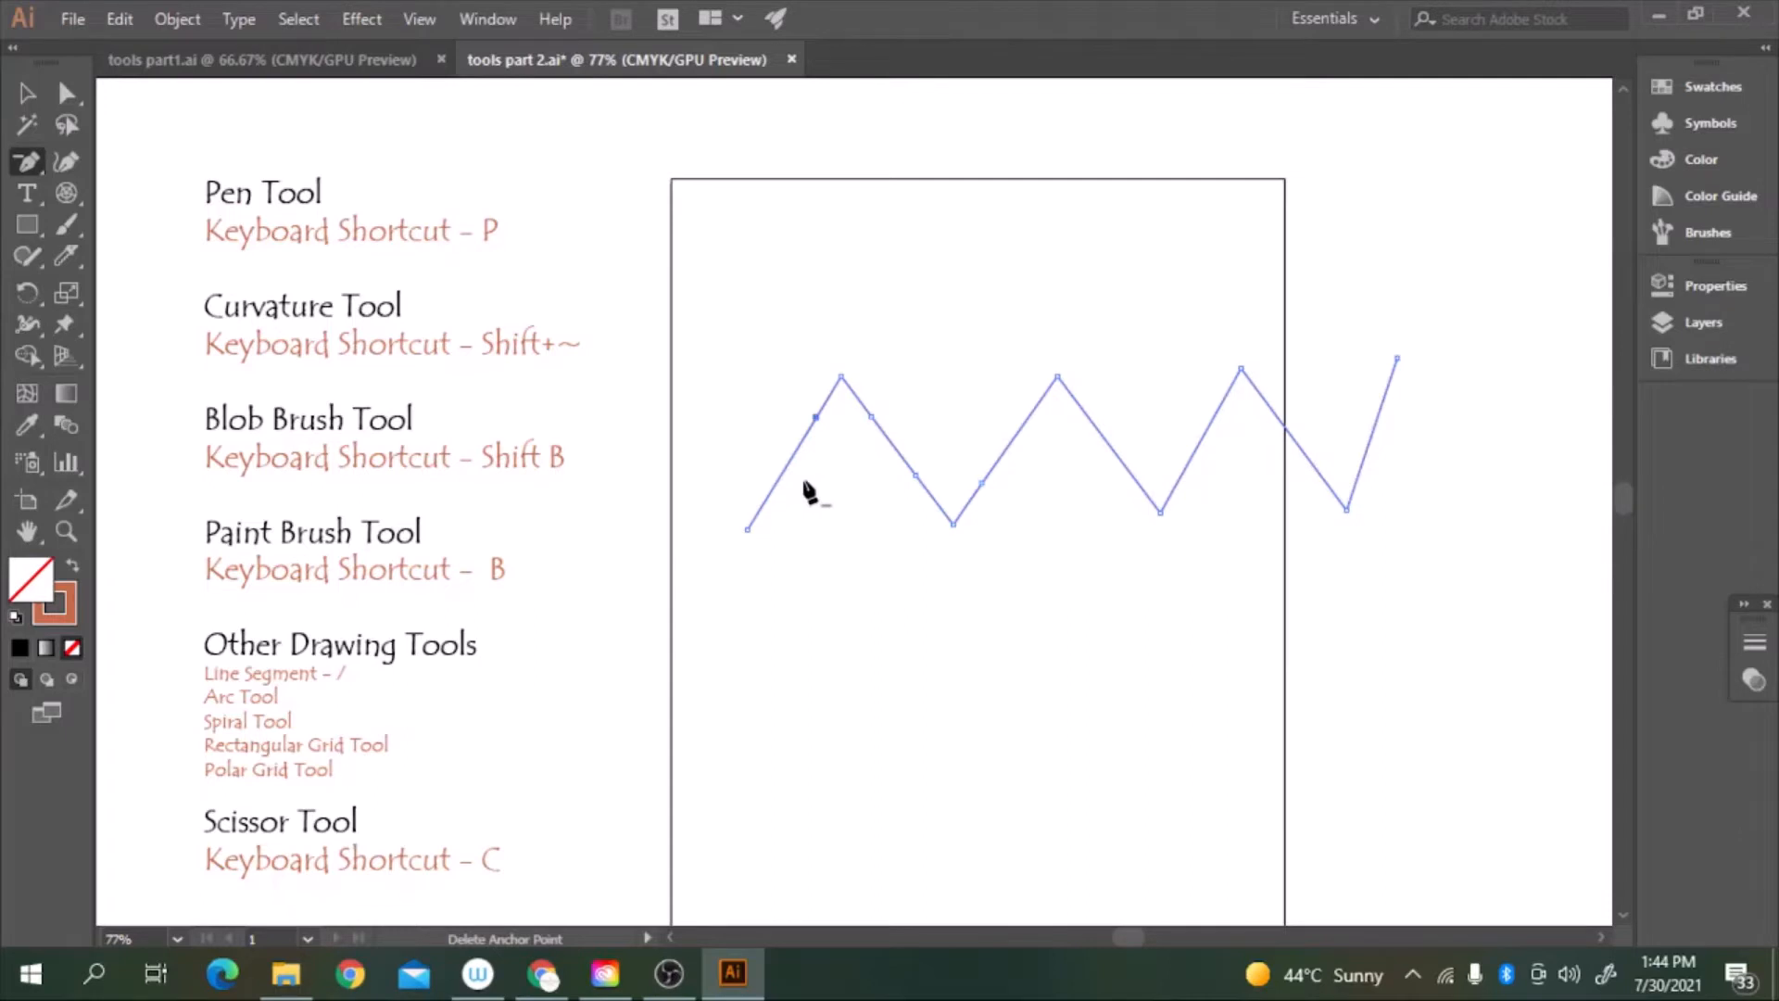
pyautogui.click(816, 418)
pyautogui.click(871, 415)
pyautogui.click(915, 475)
# Pull direction handles out of the zigzag's starting point with the Anchor Point tool to curve the first segment
pyautogui.click(39, 160)
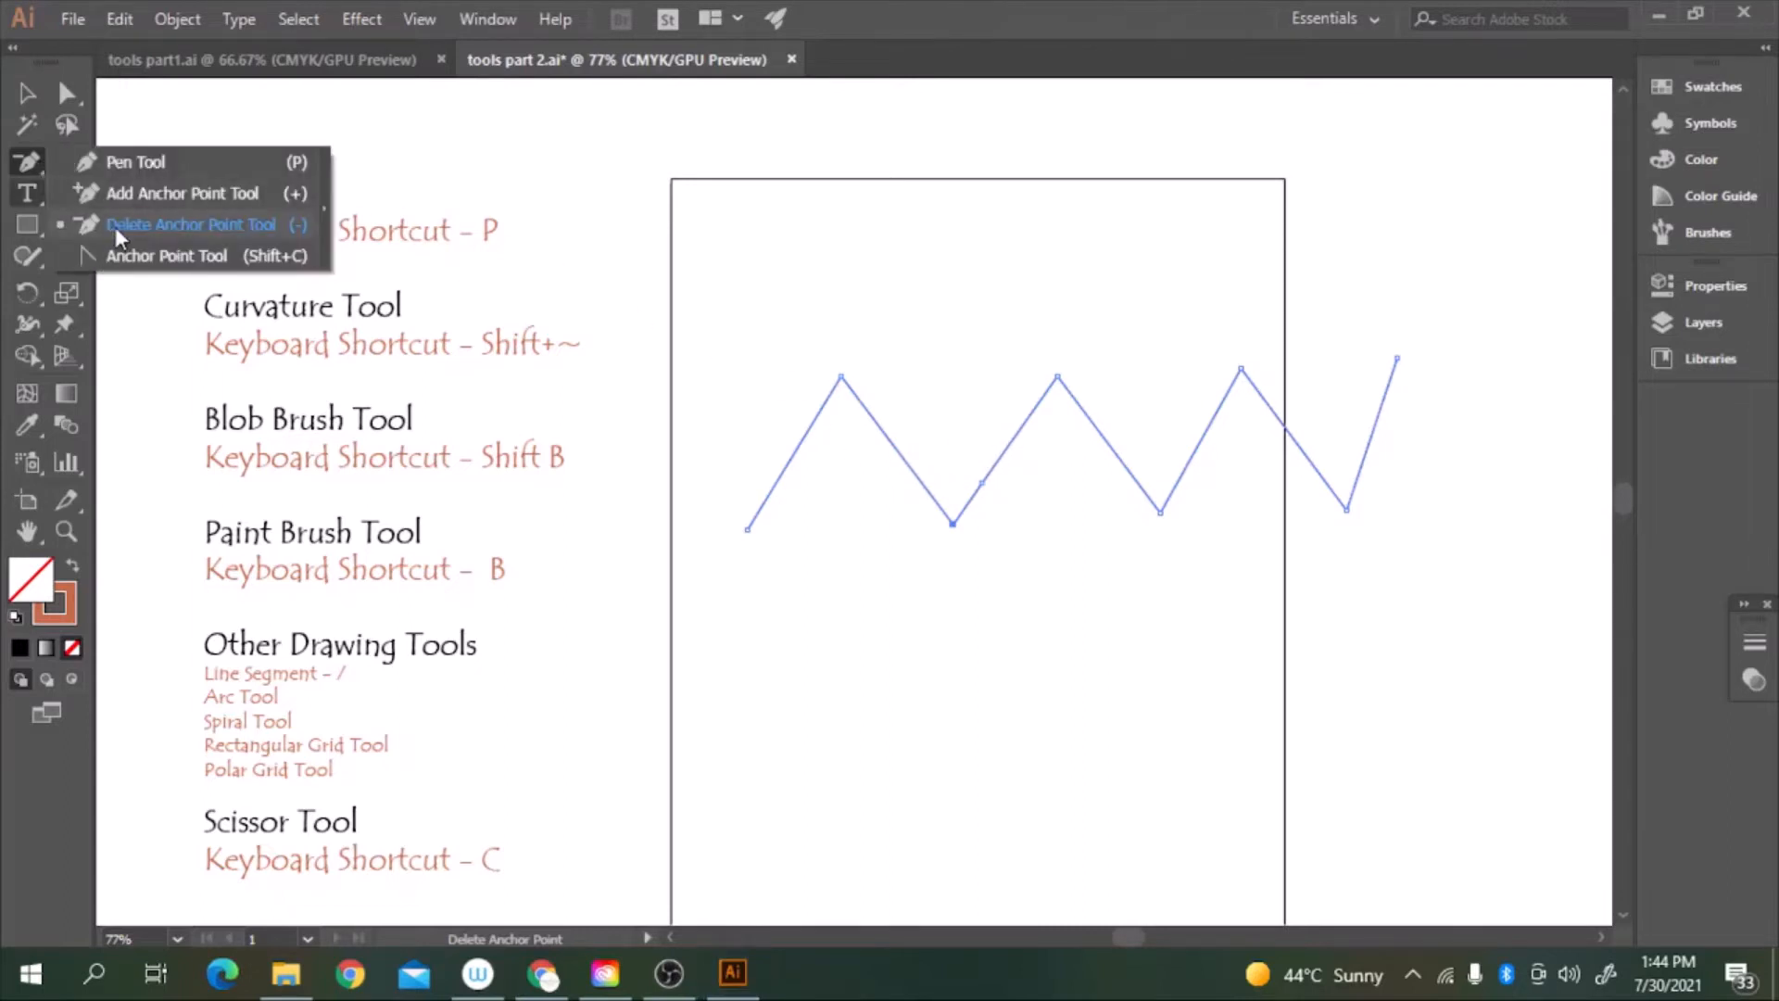
pyautogui.click(167, 256)
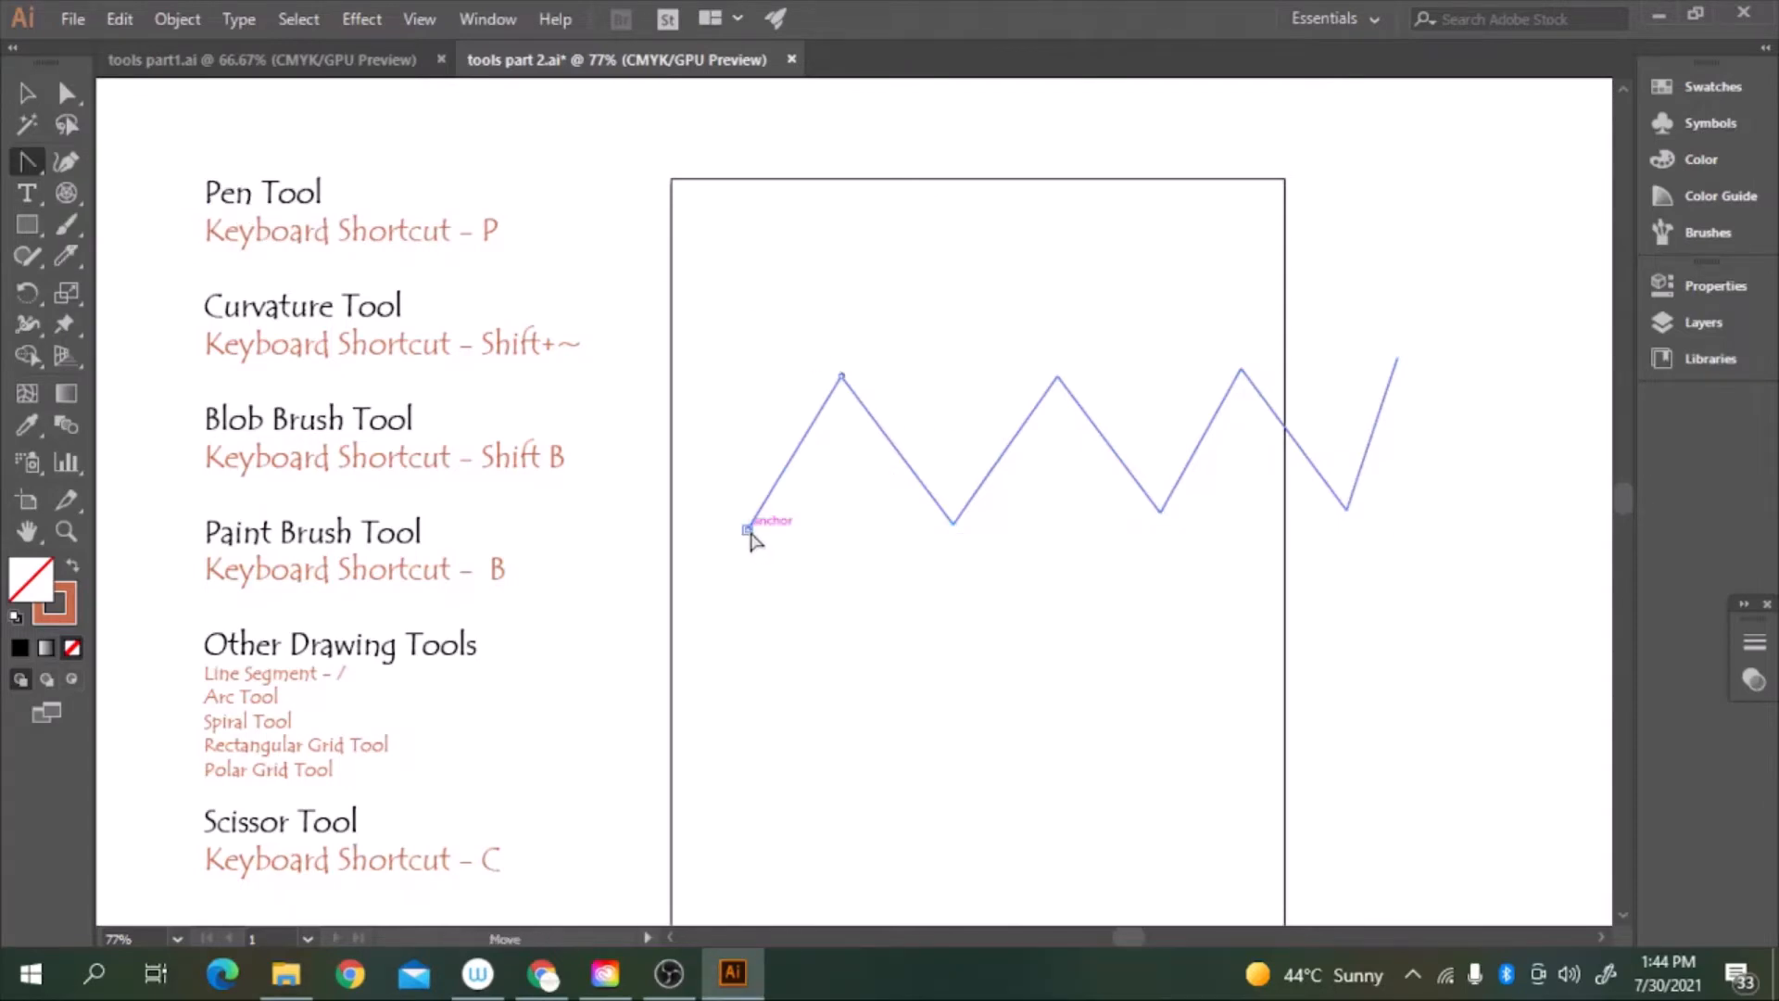
pyautogui.moveTo(748, 529); pyautogui.dragTo(851, 563)
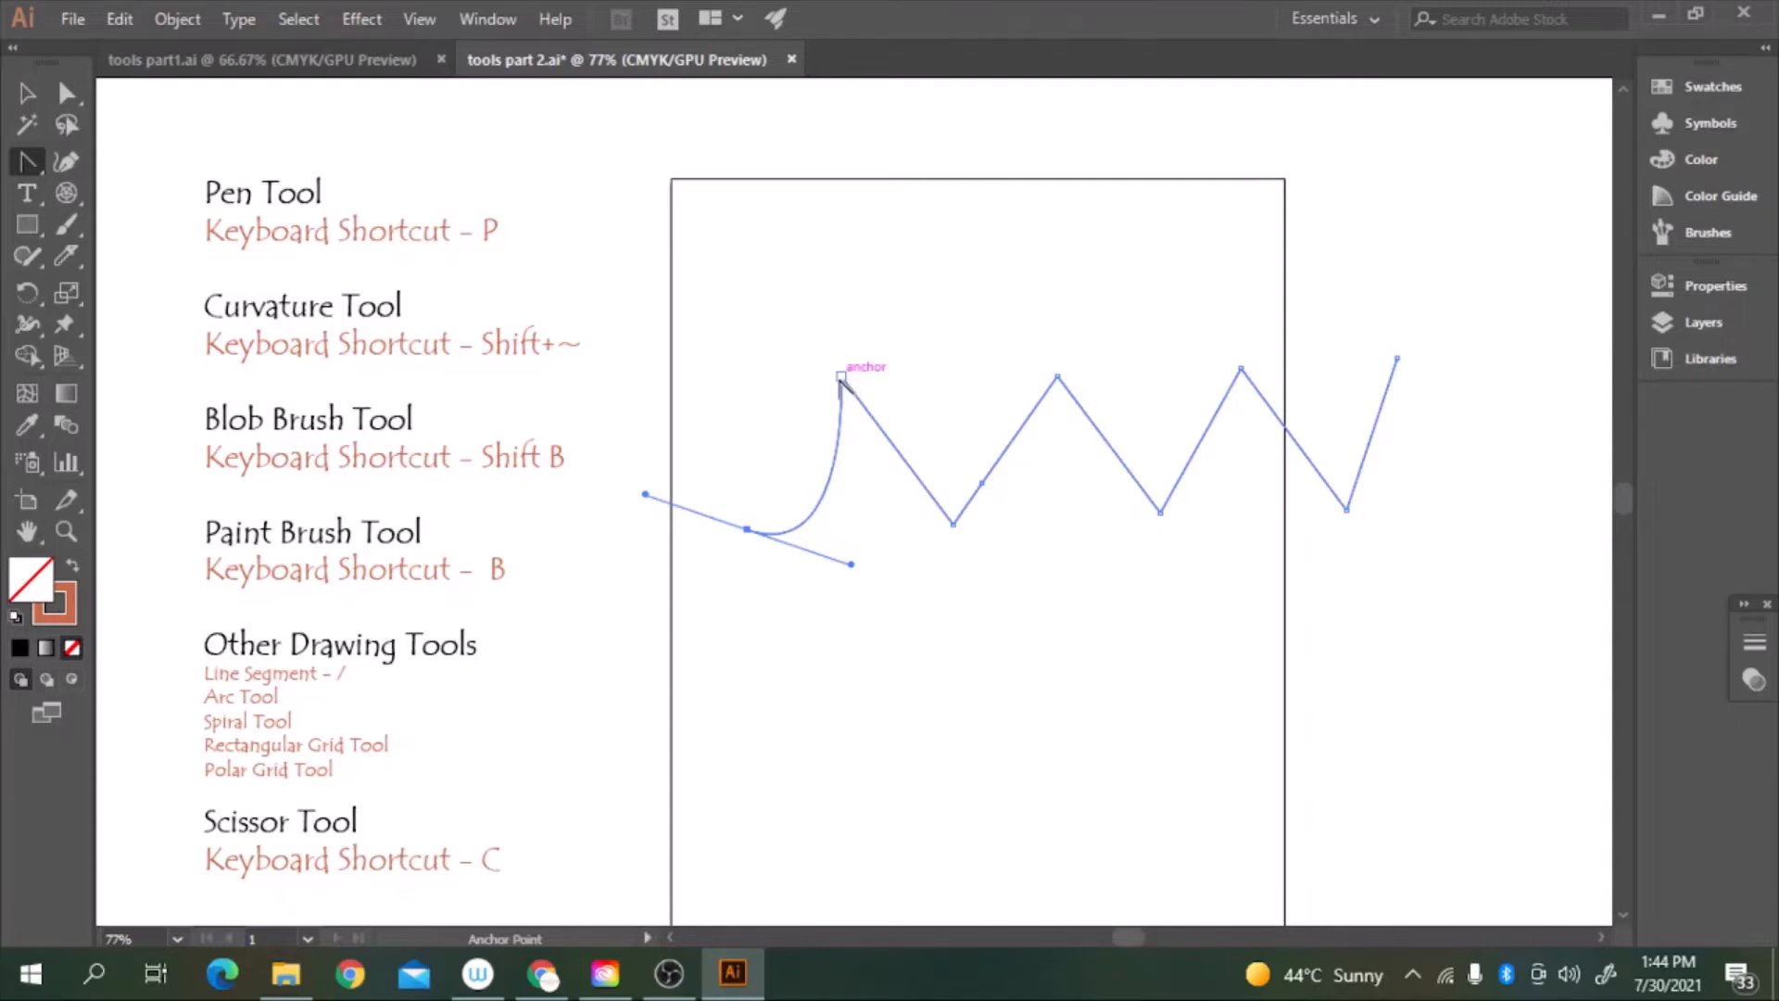
# Adjust the curve of the first segment by moving the starting point's direction handle slightly up and outward
pyautogui.hotkey('ctrl', '+')
pyautogui.hotkey('ctrl', '+')
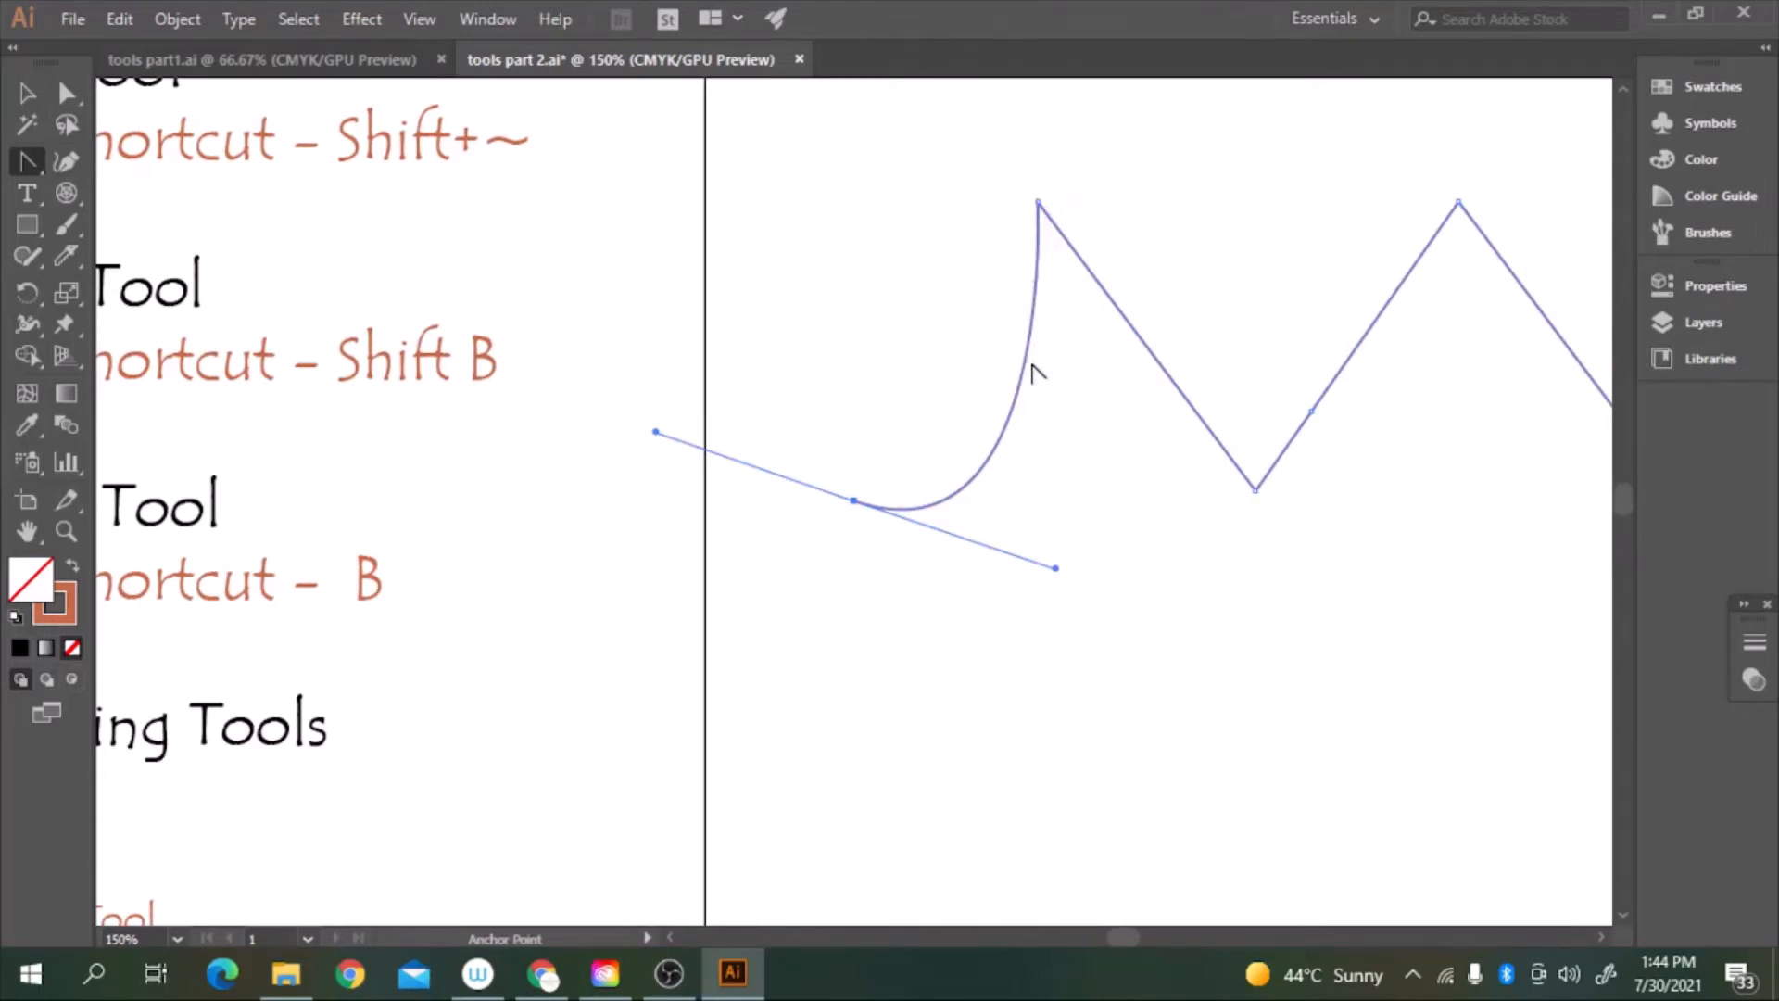
pyautogui.click(429, 17)
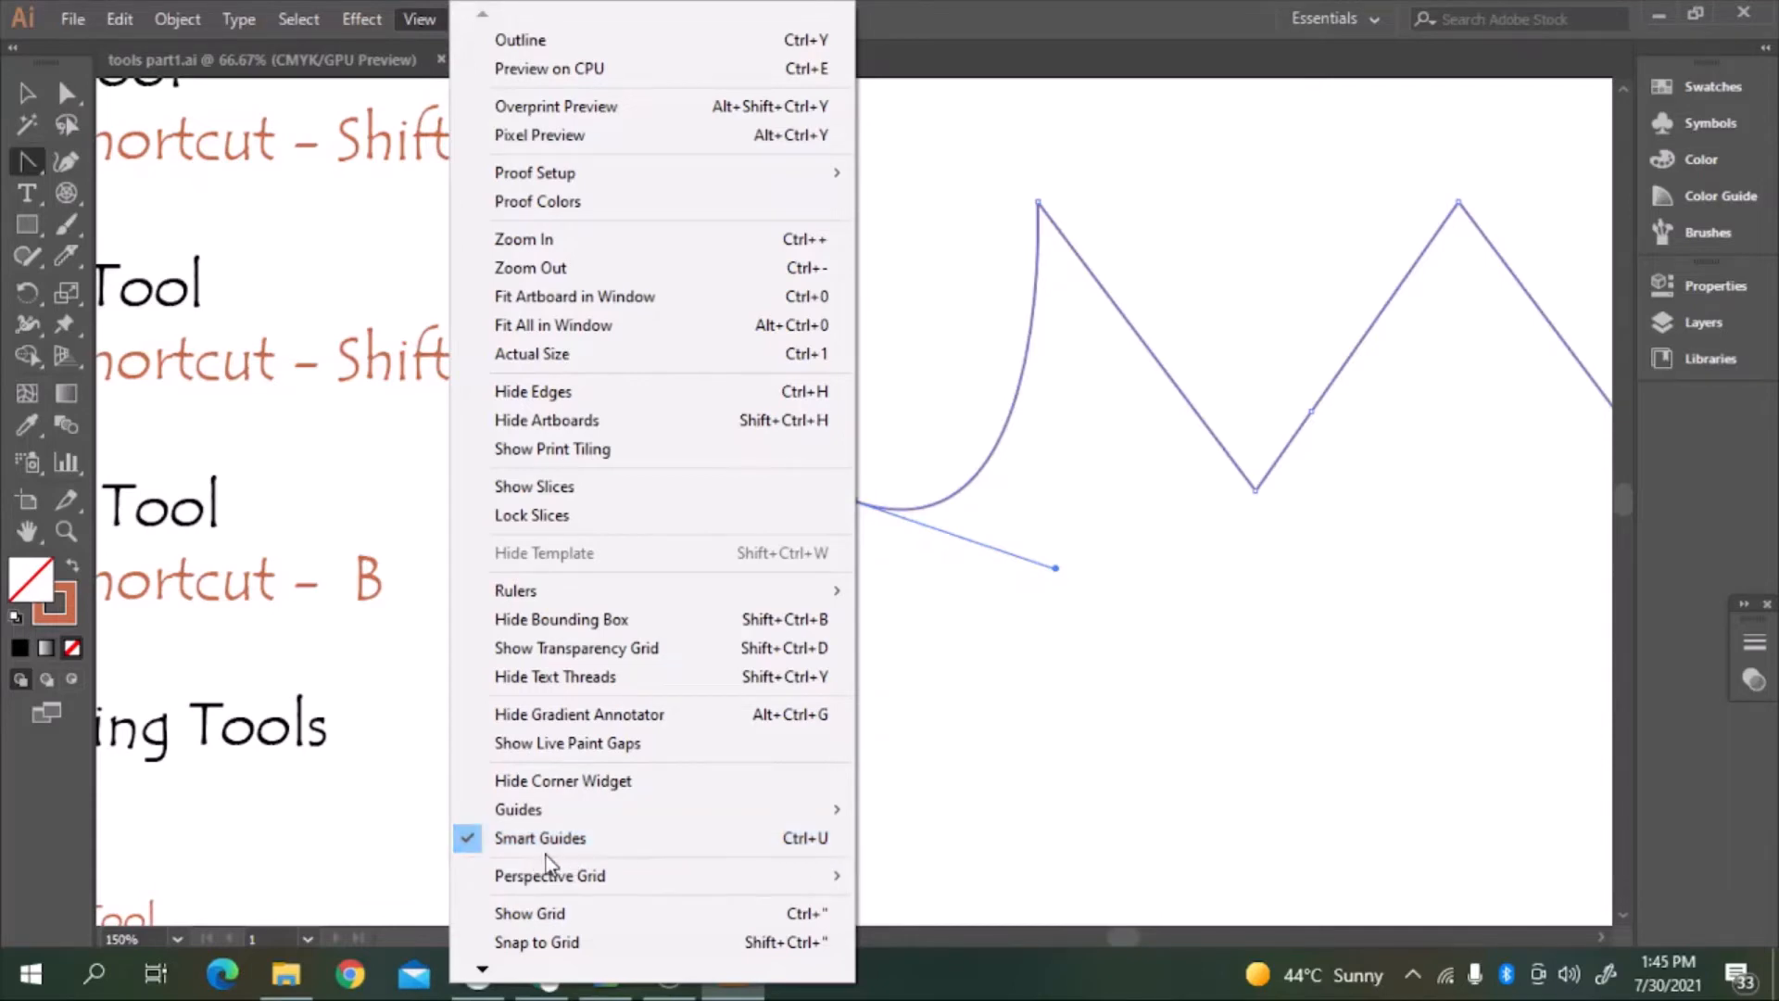
pyautogui.click(959, 343)
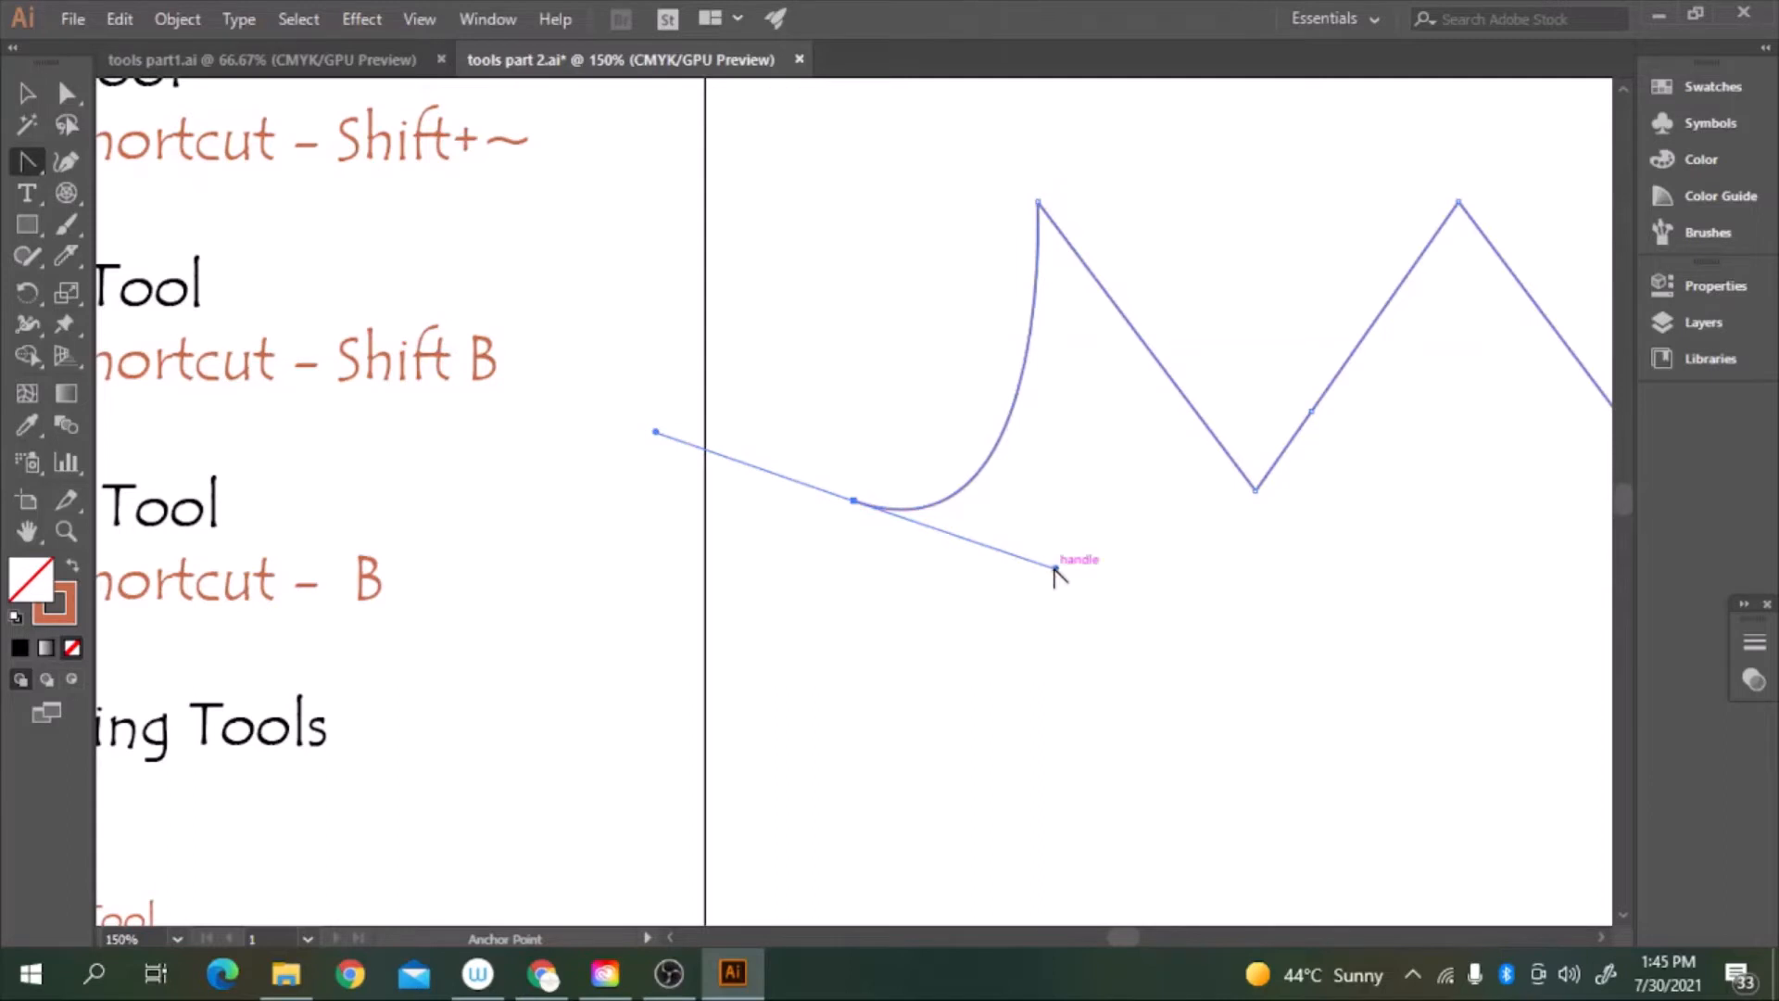
pyautogui.moveTo(1054, 567)
pyautogui.mouseDown()
pyautogui.moveTo(1019, 560)
pyautogui.moveTo(981, 509)
pyautogui.moveTo(1025, 476)
pyautogui.moveTo(976, 554)
pyautogui.moveTo(1077, 540)
pyautogui.mouseUp()
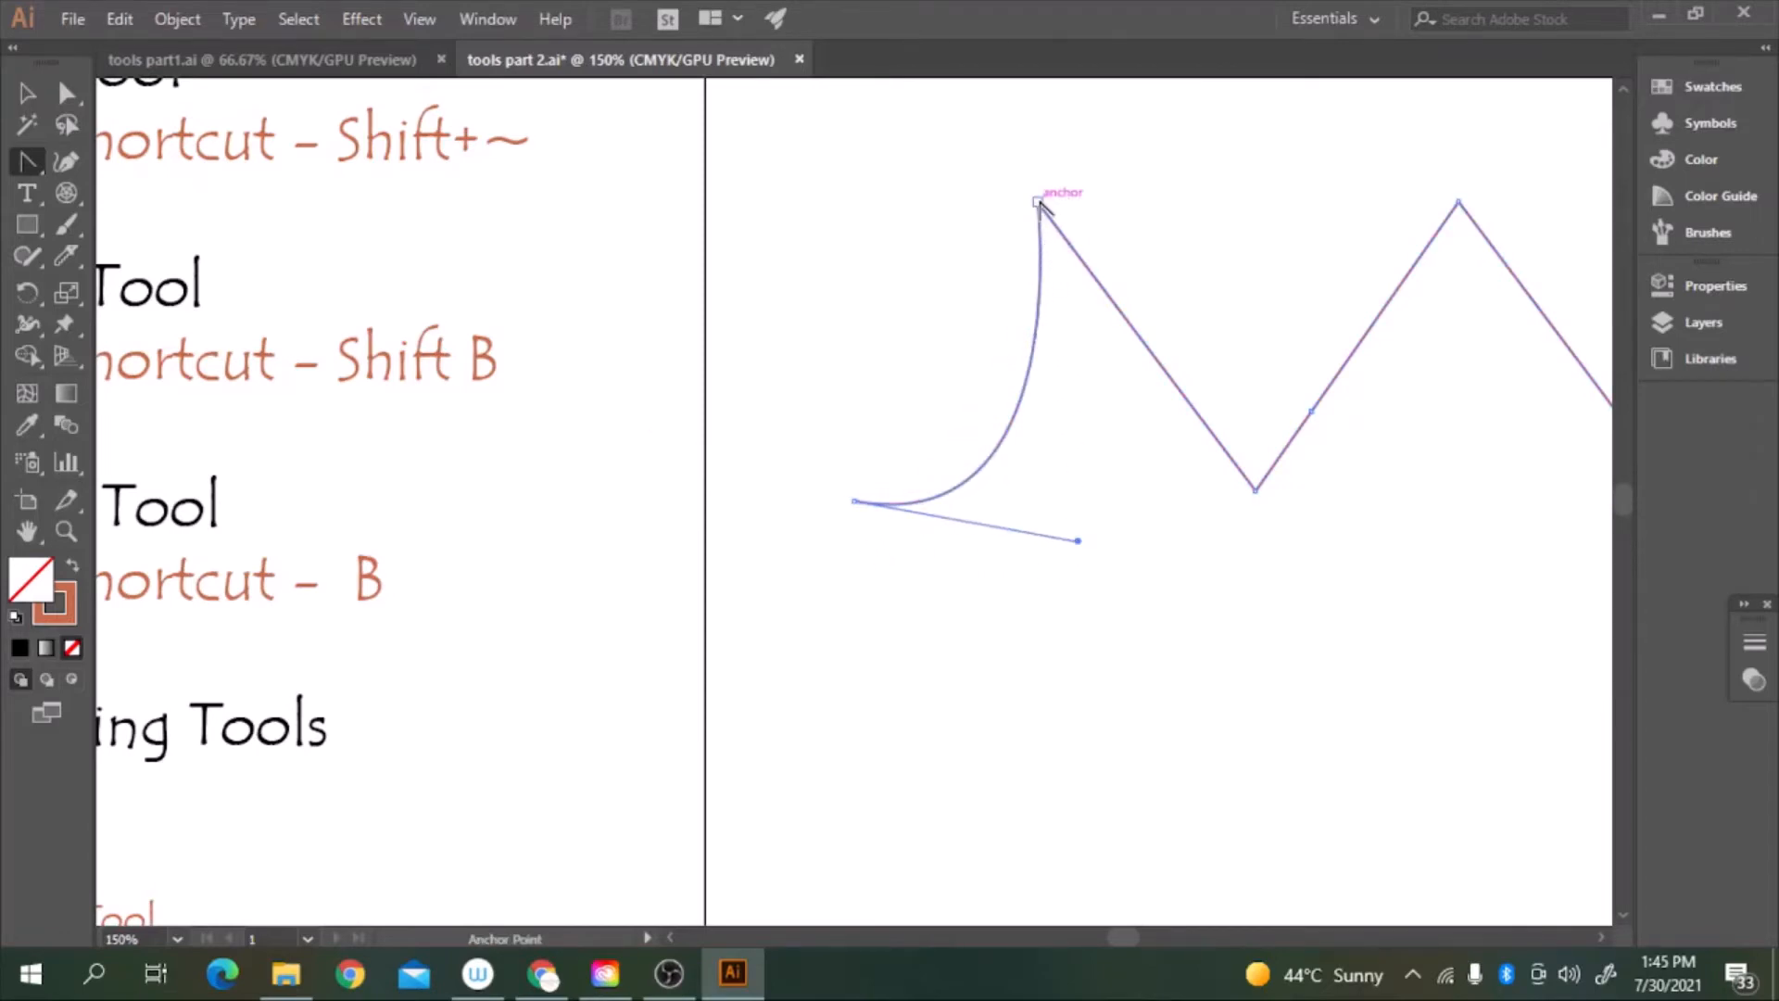
# Convert the first peak and the valley after it to smooth points, pulling their handles backward so the path loops
pyautogui.moveTo(1039, 202); pyautogui.dragTo(839, 306)
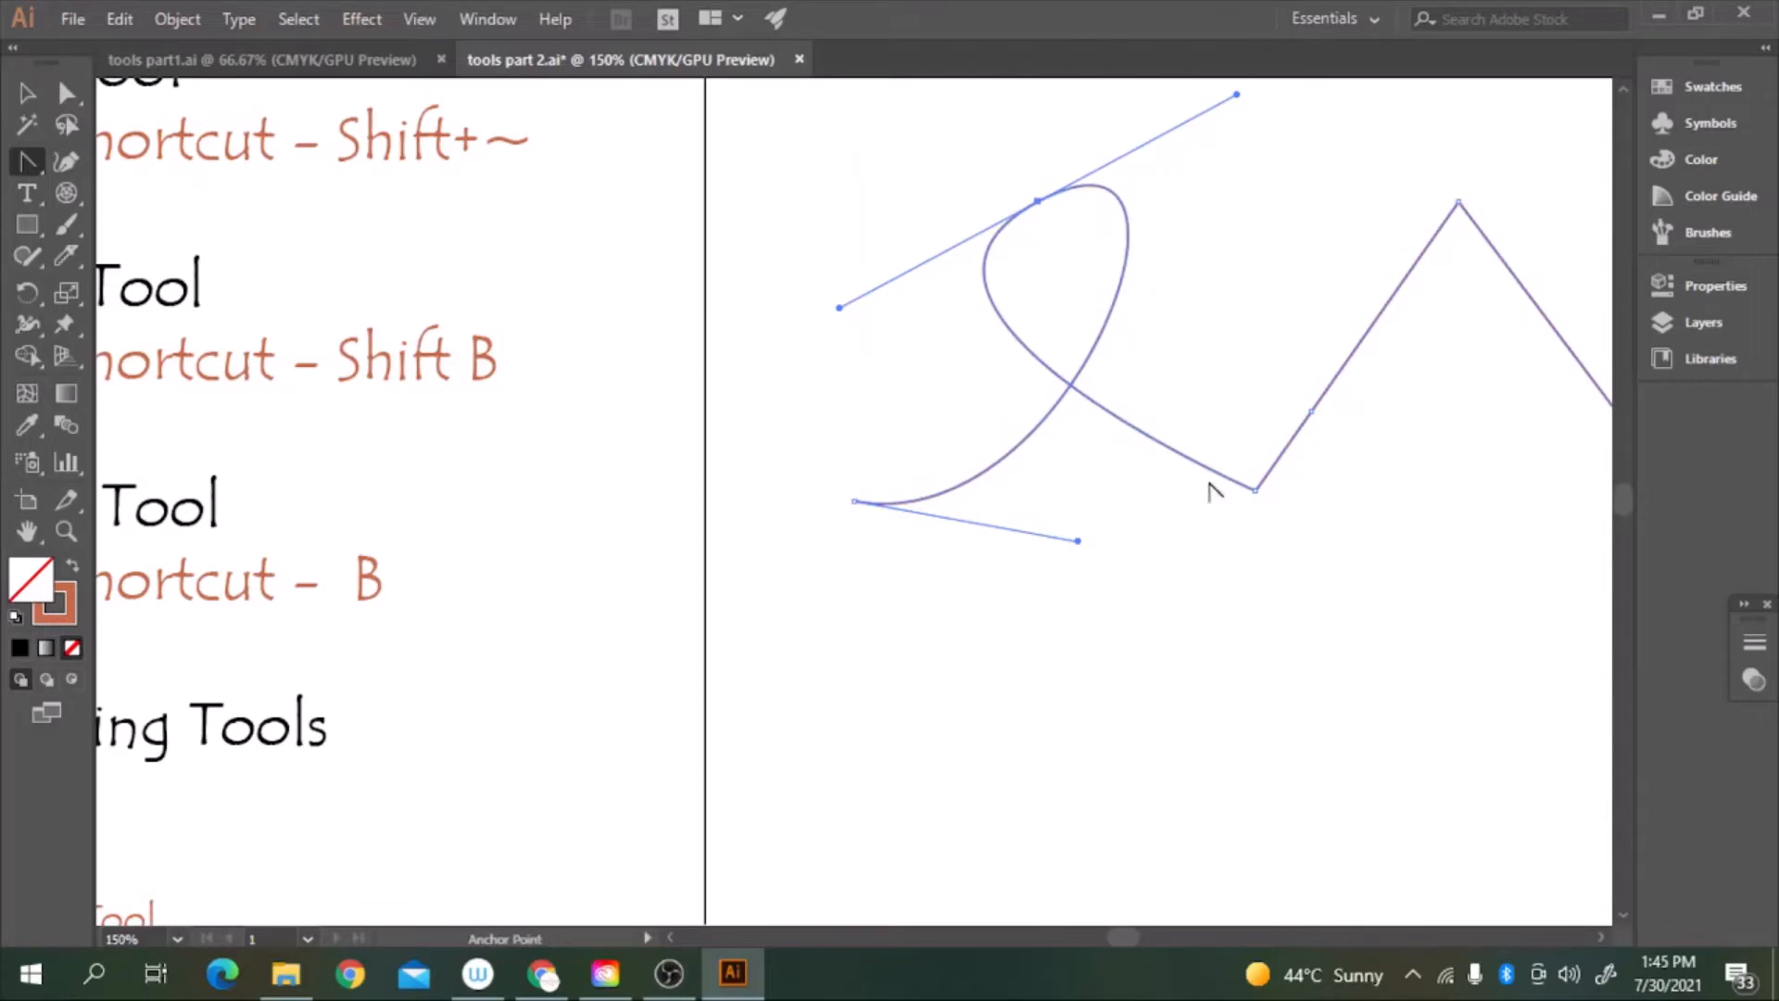
pyautogui.click(1255, 490)
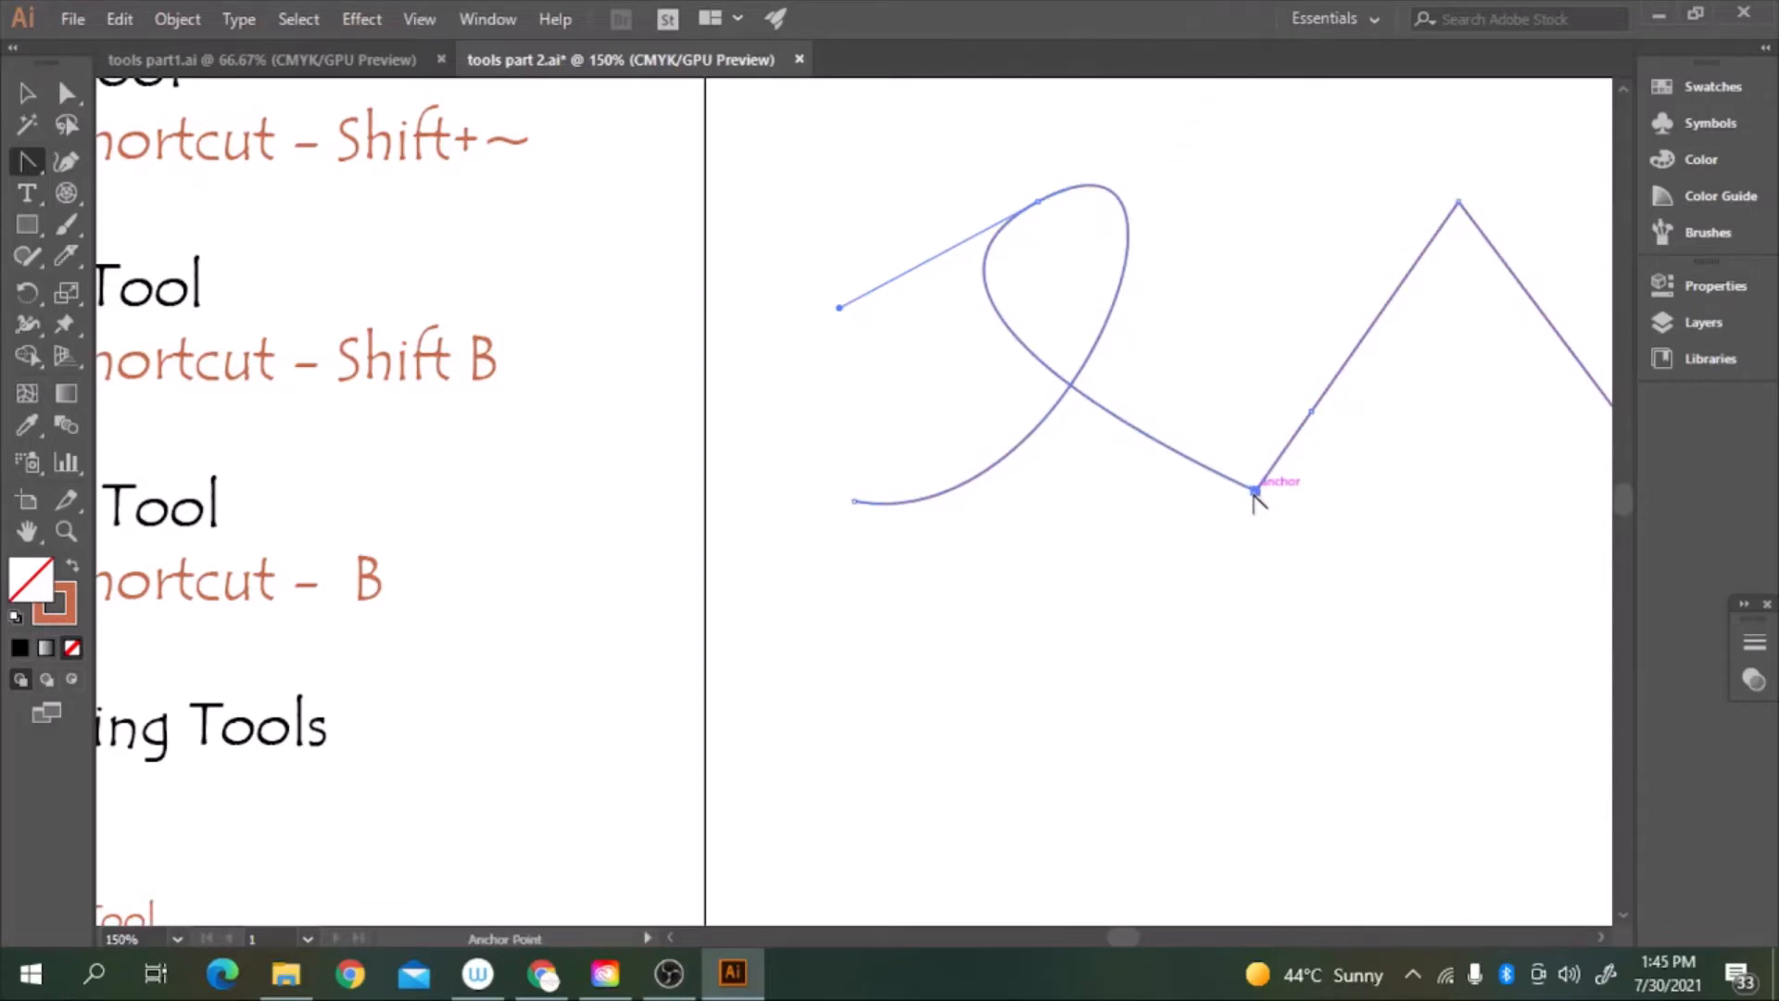
pyautogui.moveTo(1254, 490); pyautogui.dragTo(1070, 503)
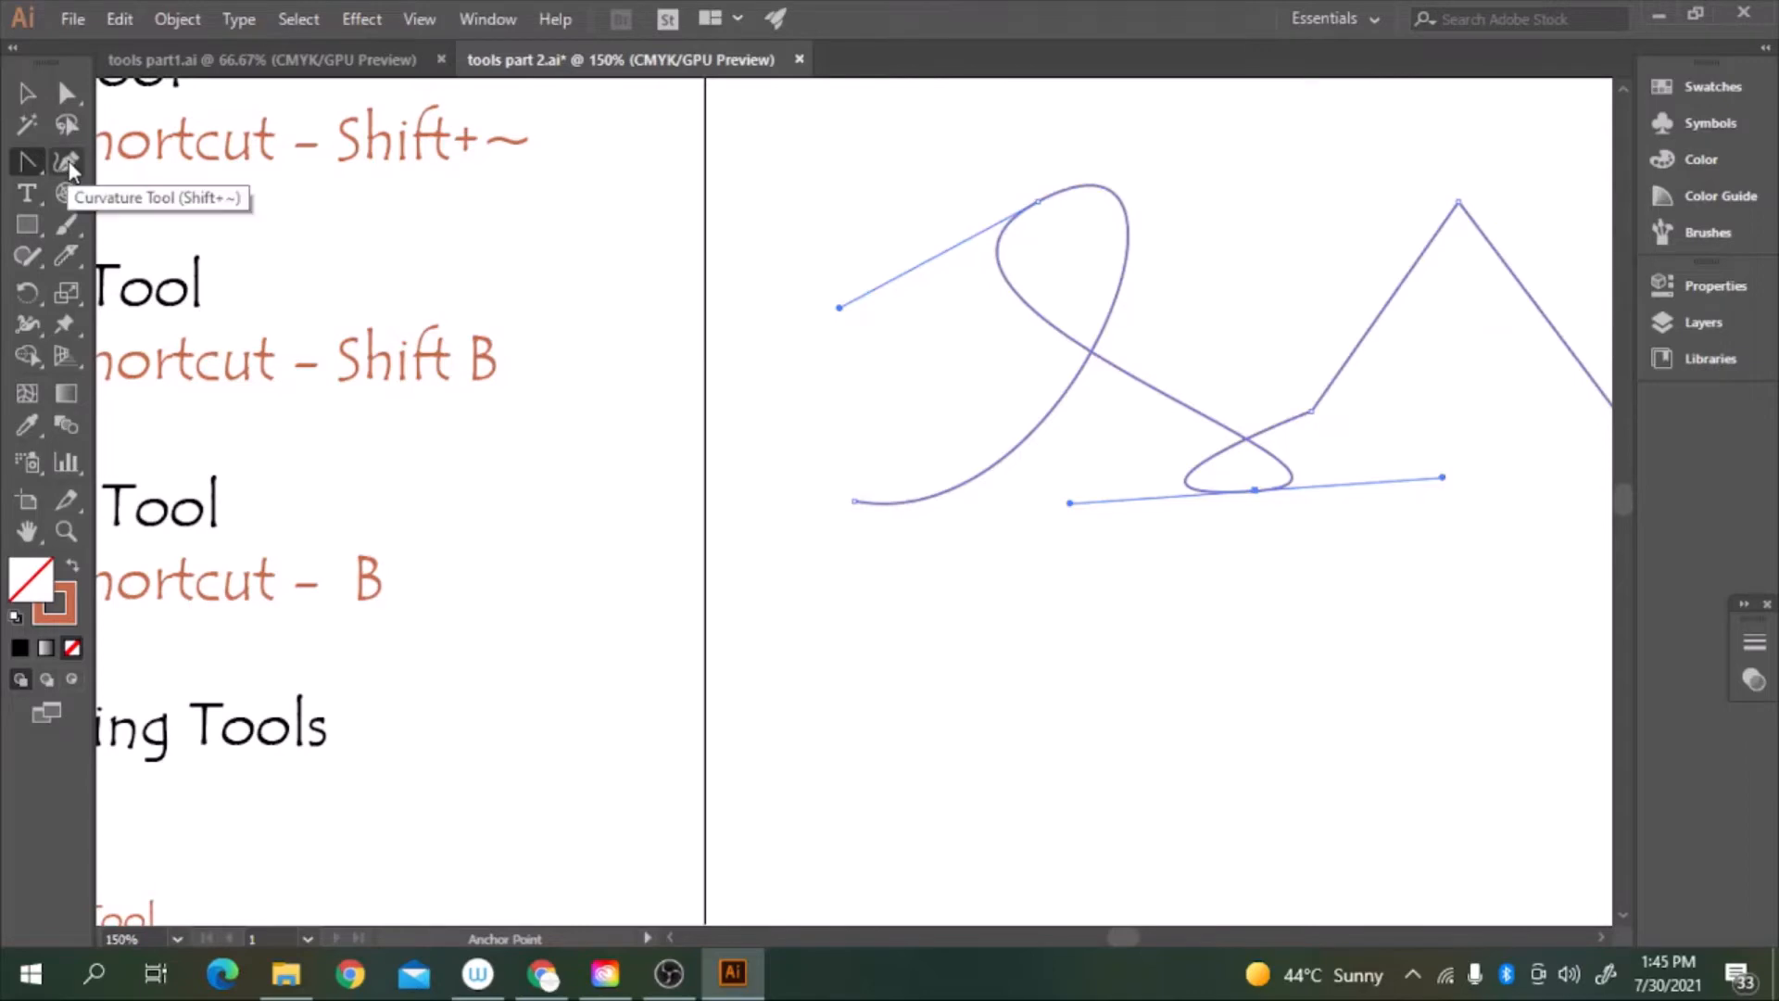
# Move the whole path slightly upward on the artboard with the Selection tool
pyautogui.hotkey('ctrl', '1')
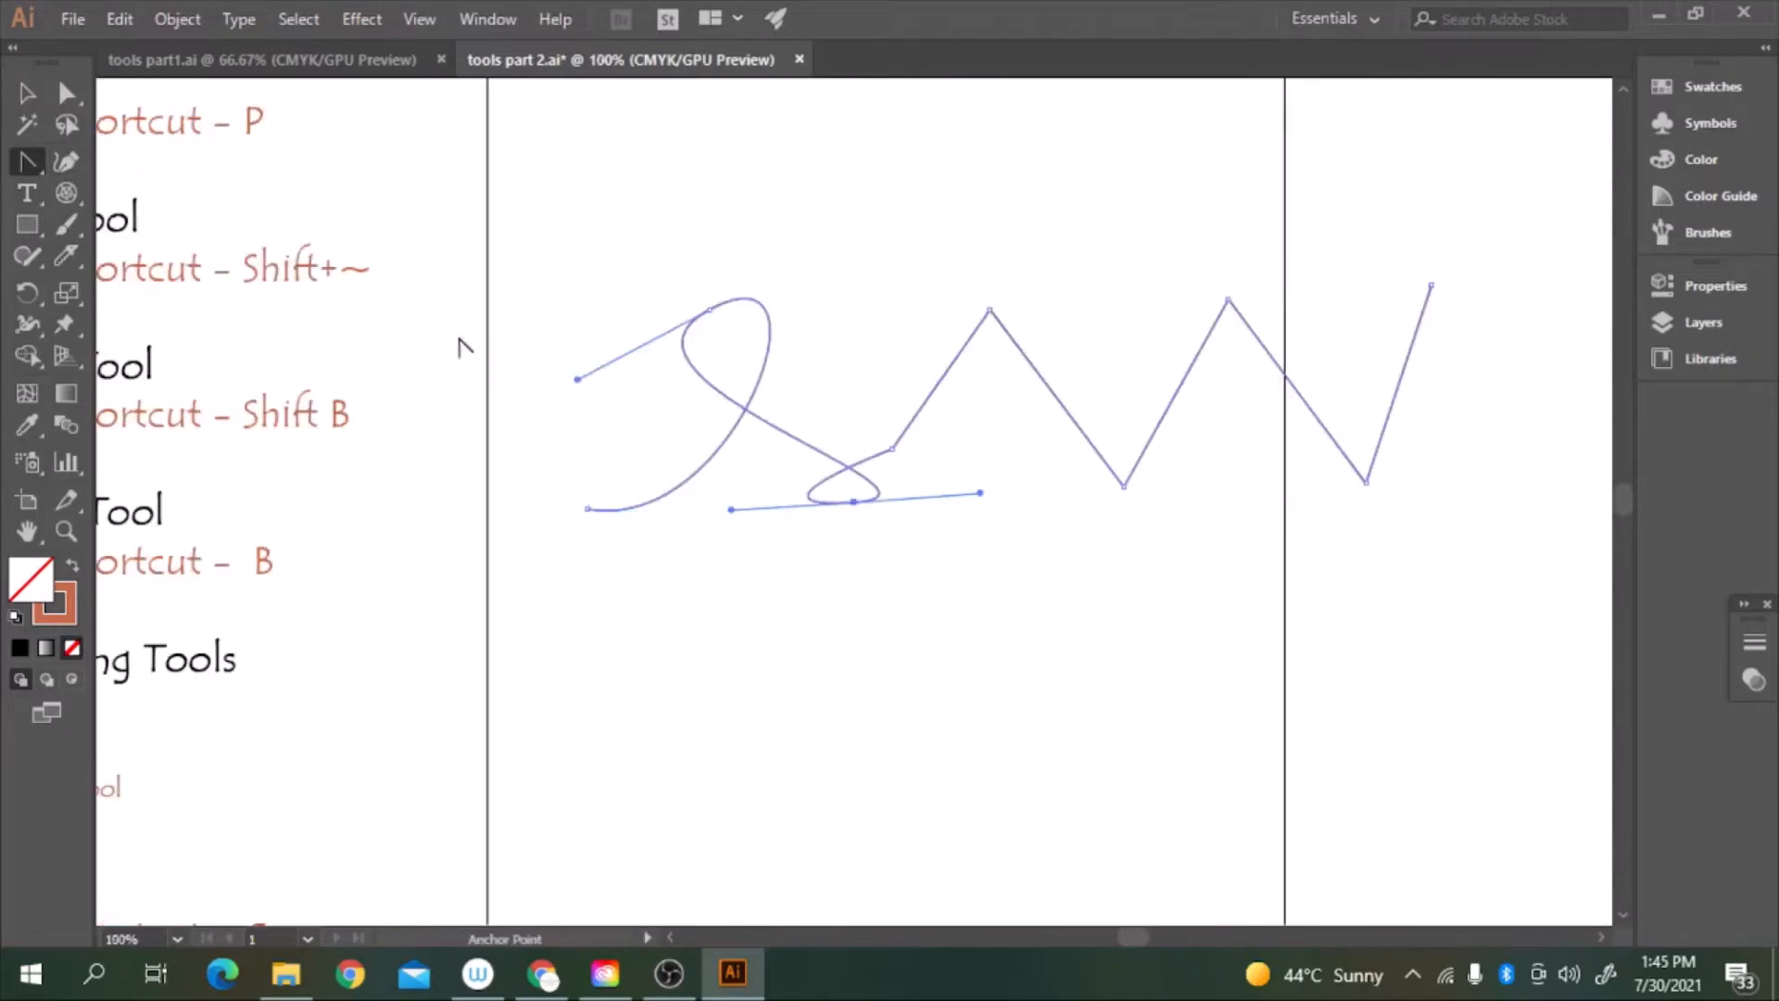
pyautogui.moveTo(601, 444); pyautogui.dragTo(867, 501)
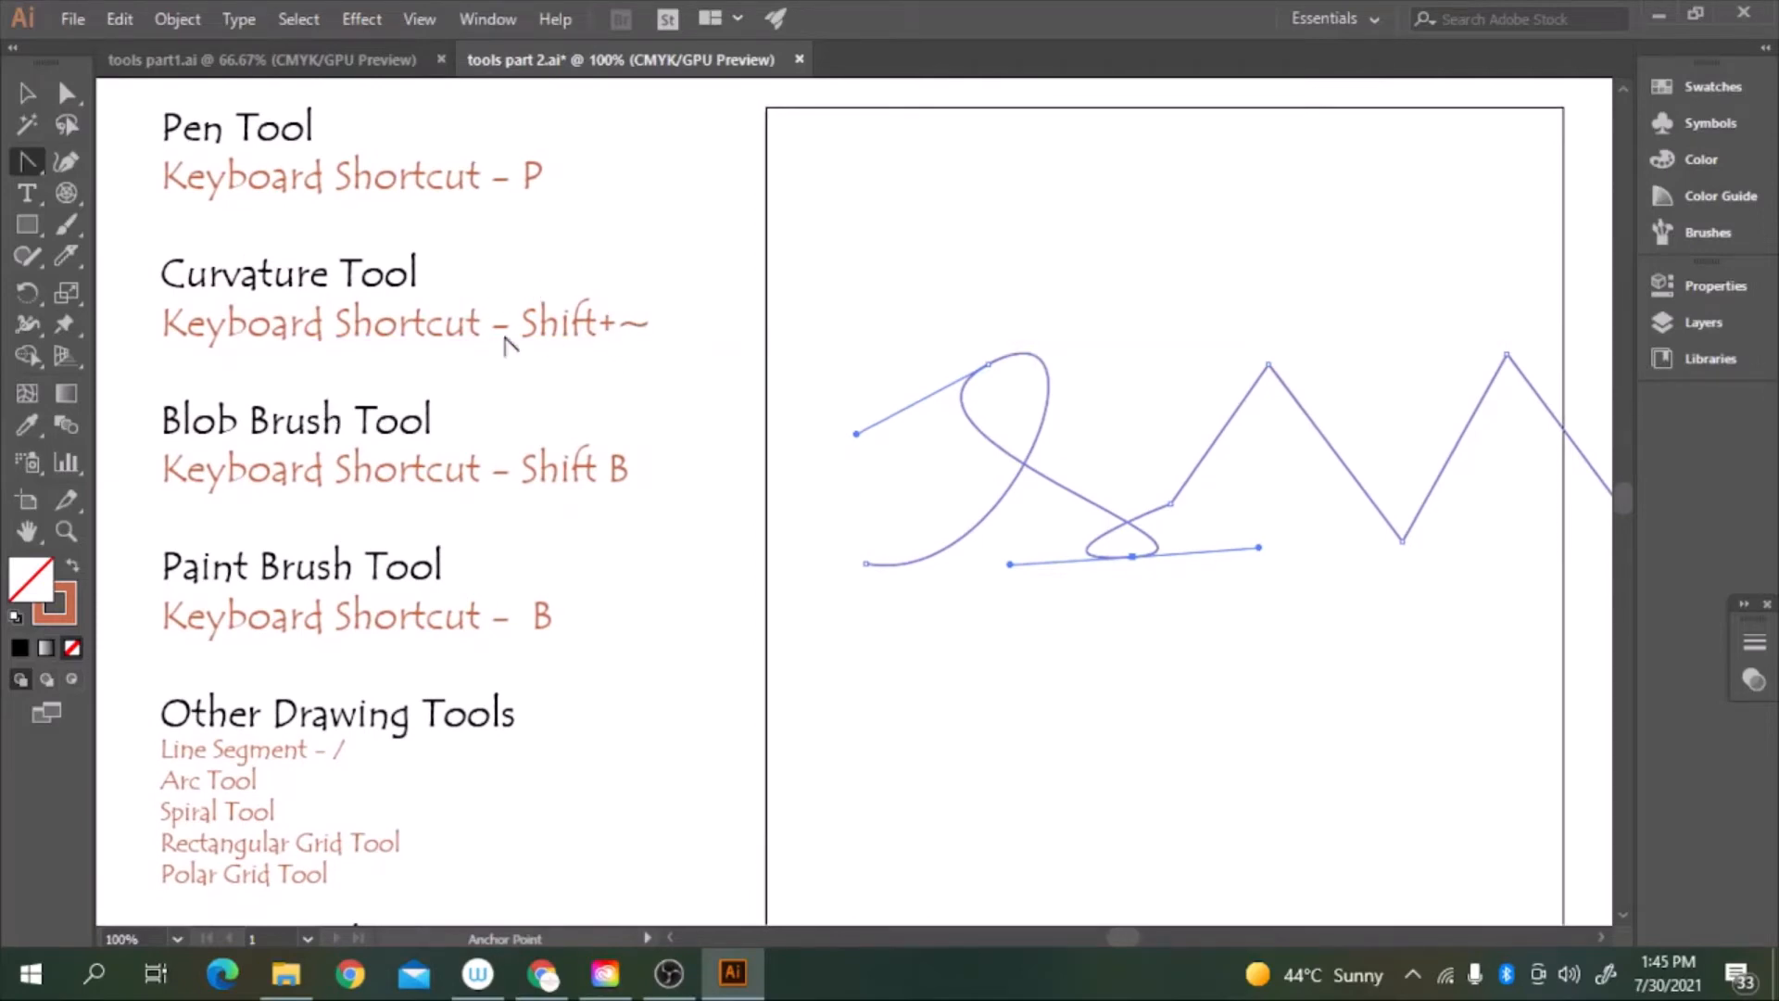
pyautogui.click(63, 162)
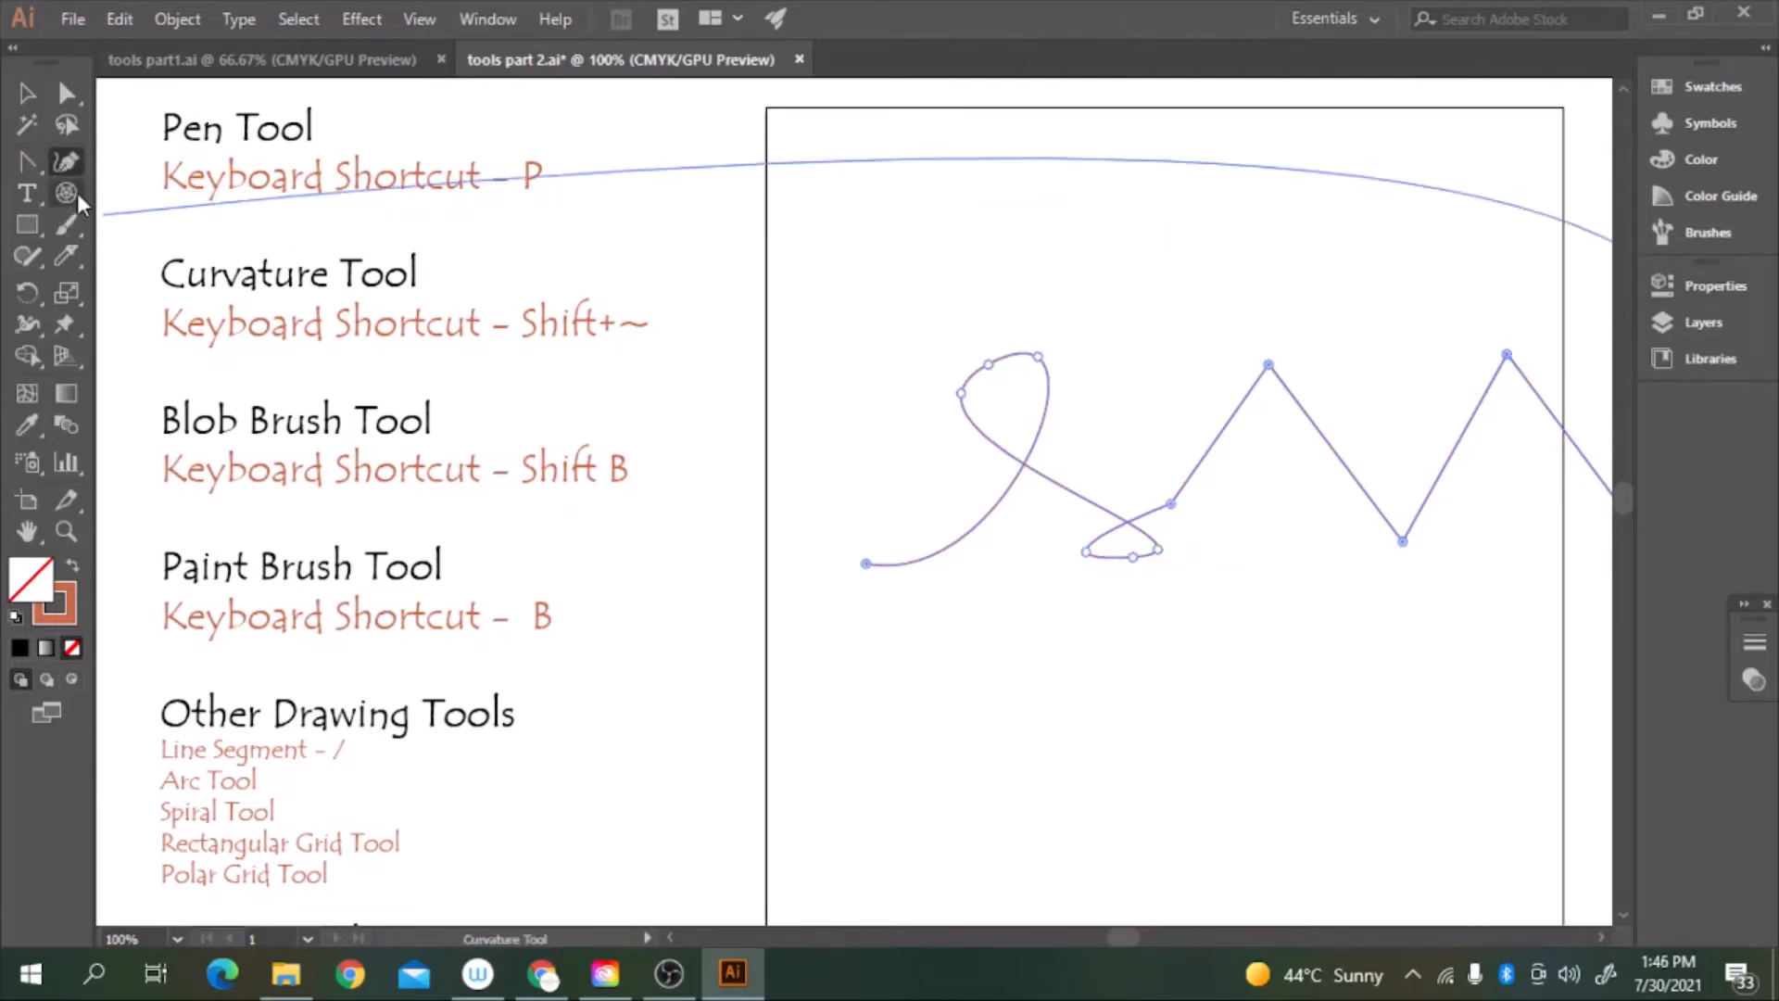
pyautogui.click(32, 96)
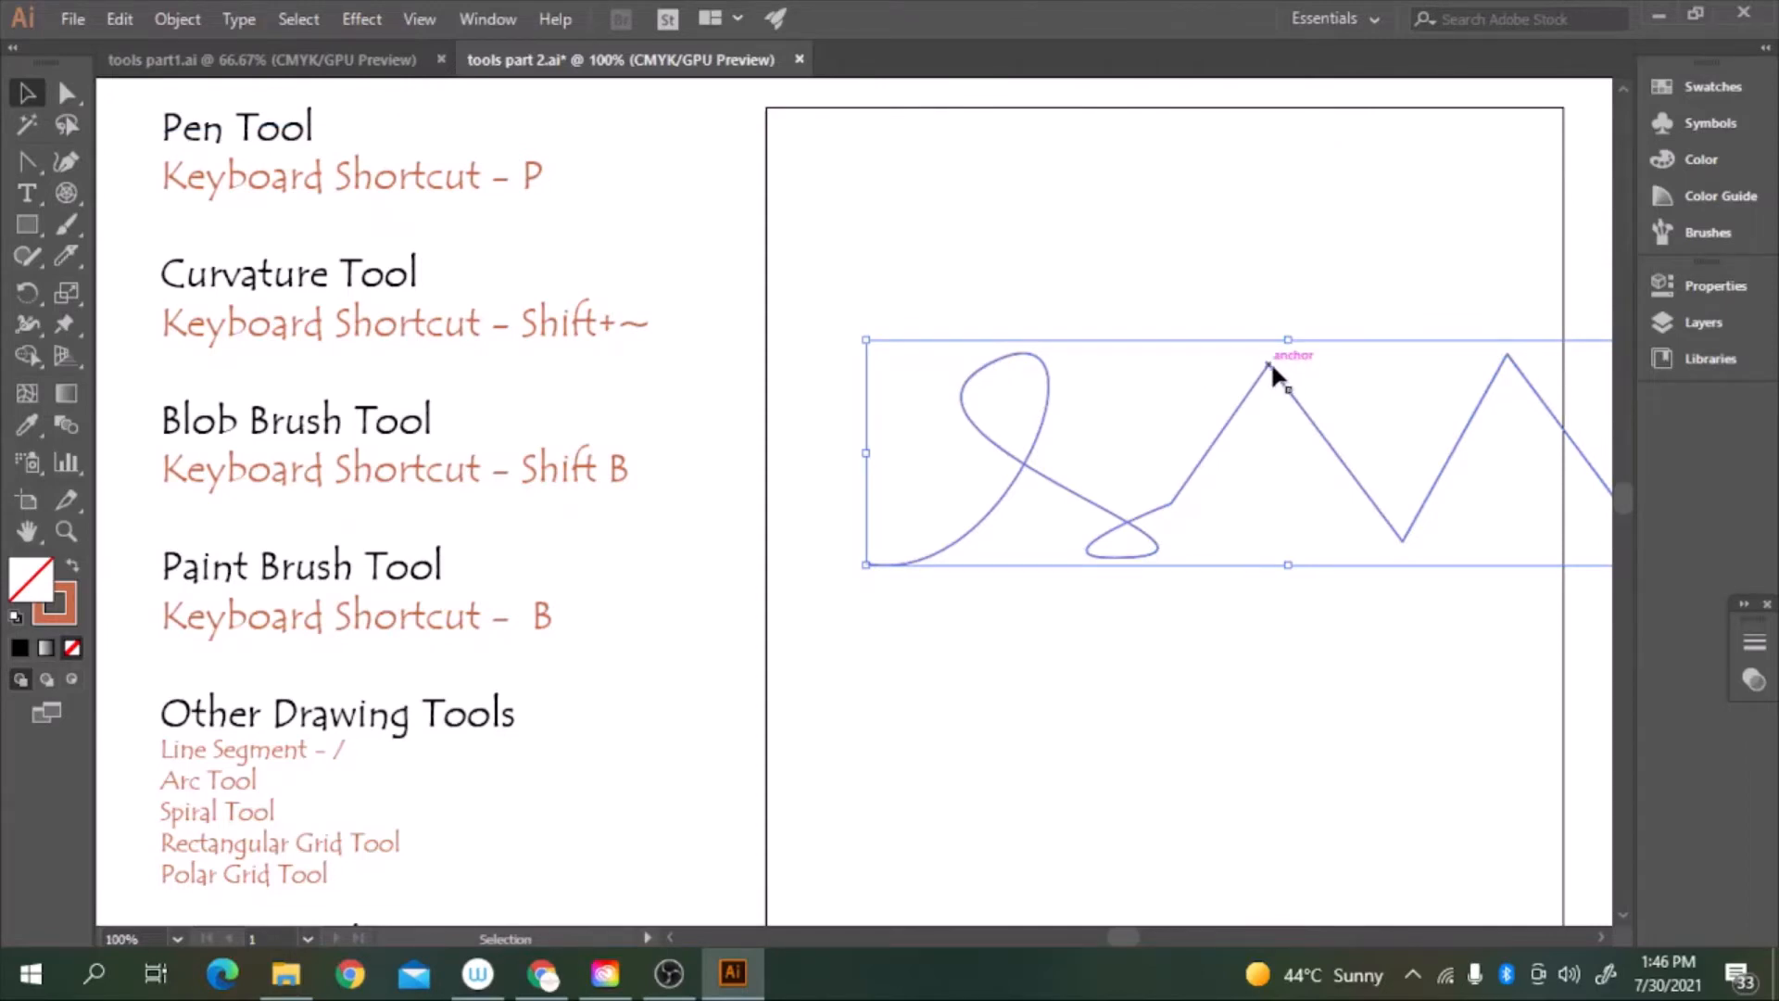
pyautogui.moveTo(1269, 362); pyautogui.dragTo(1258, 325)
# Turn the remaining two sharp peaks inside the path and the two valleys after them into smooth curves with the Curvature tool
pyautogui.click(65, 164)
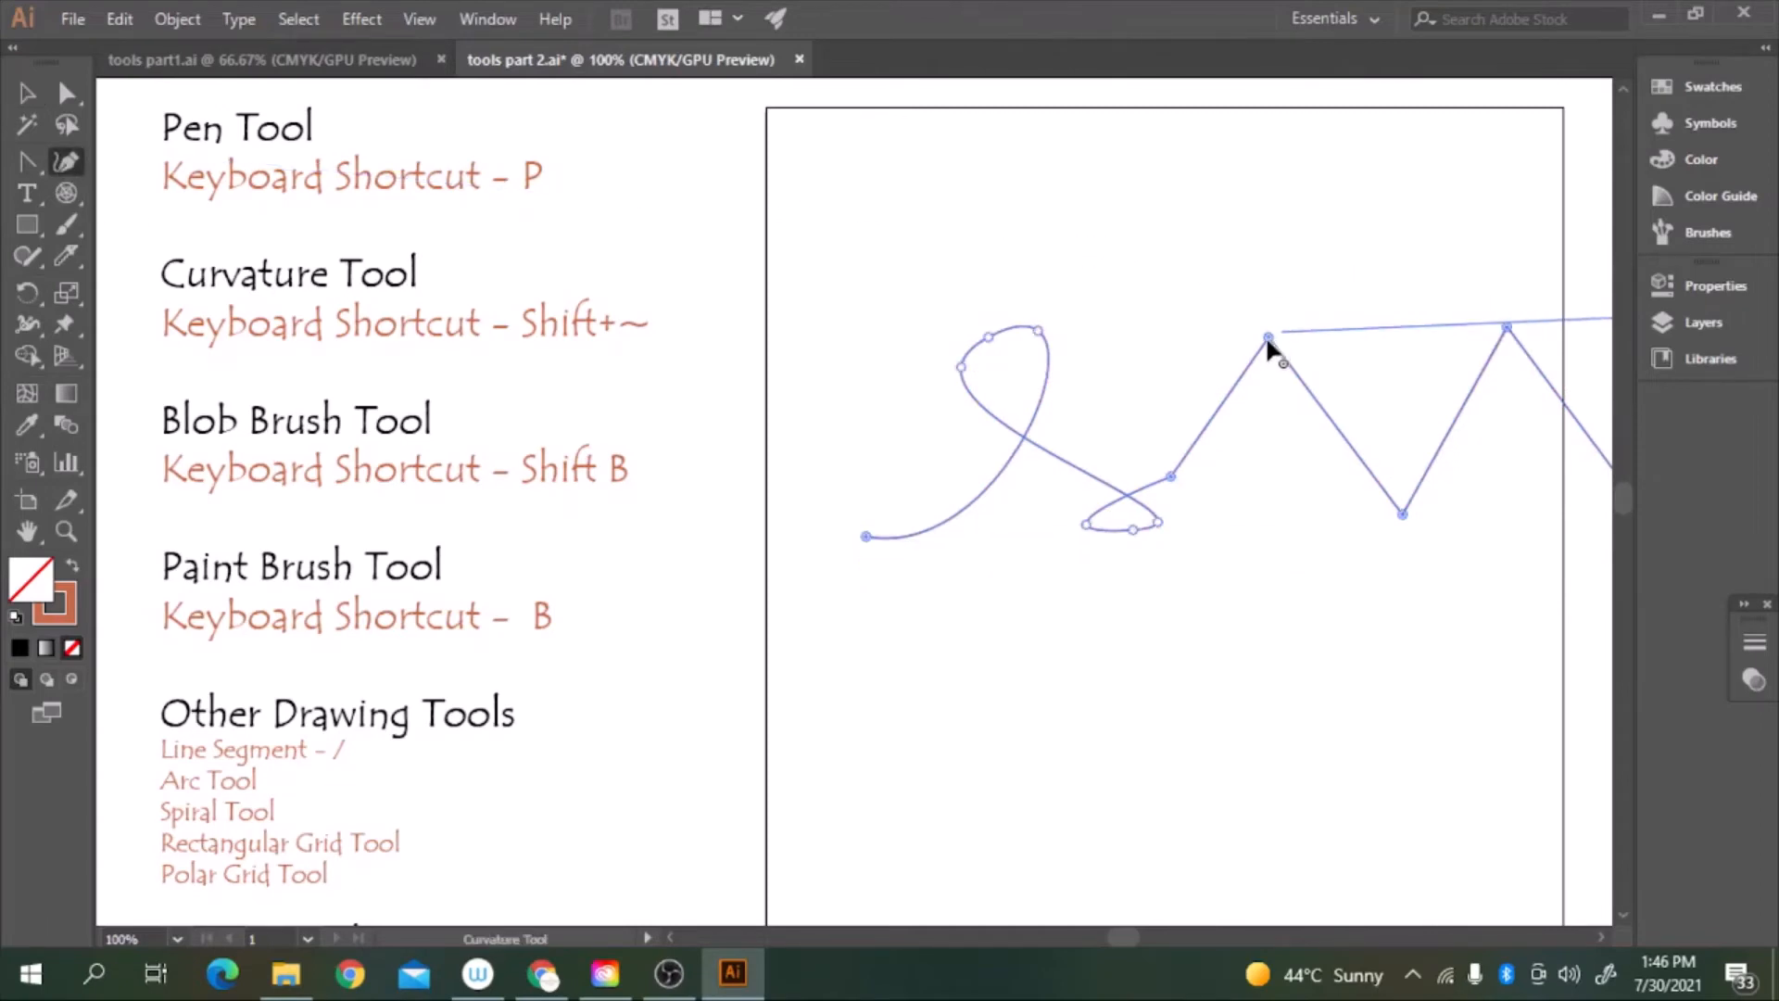
pyautogui.moveTo(1266, 334)
pyautogui.mouseDown()
pyautogui.moveTo(1275, 351)
pyautogui.moveTo(1267, 336)
pyautogui.mouseUp()
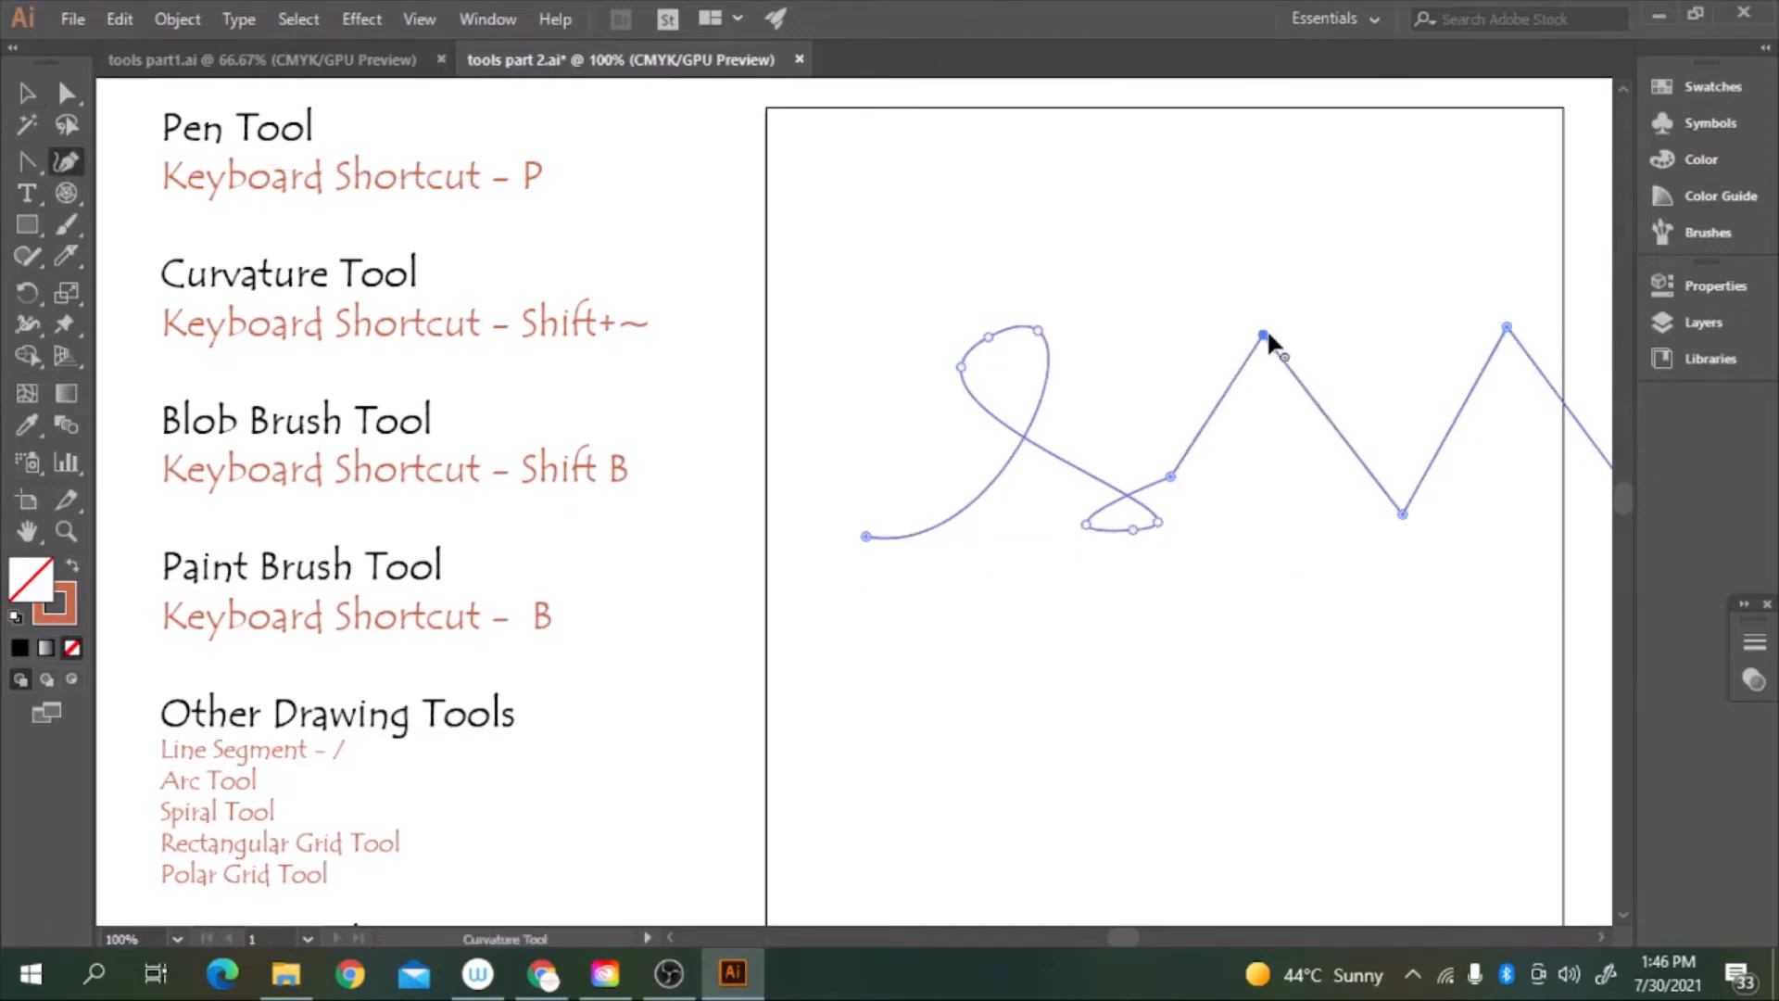
pyautogui.doubleClick(1263, 334)
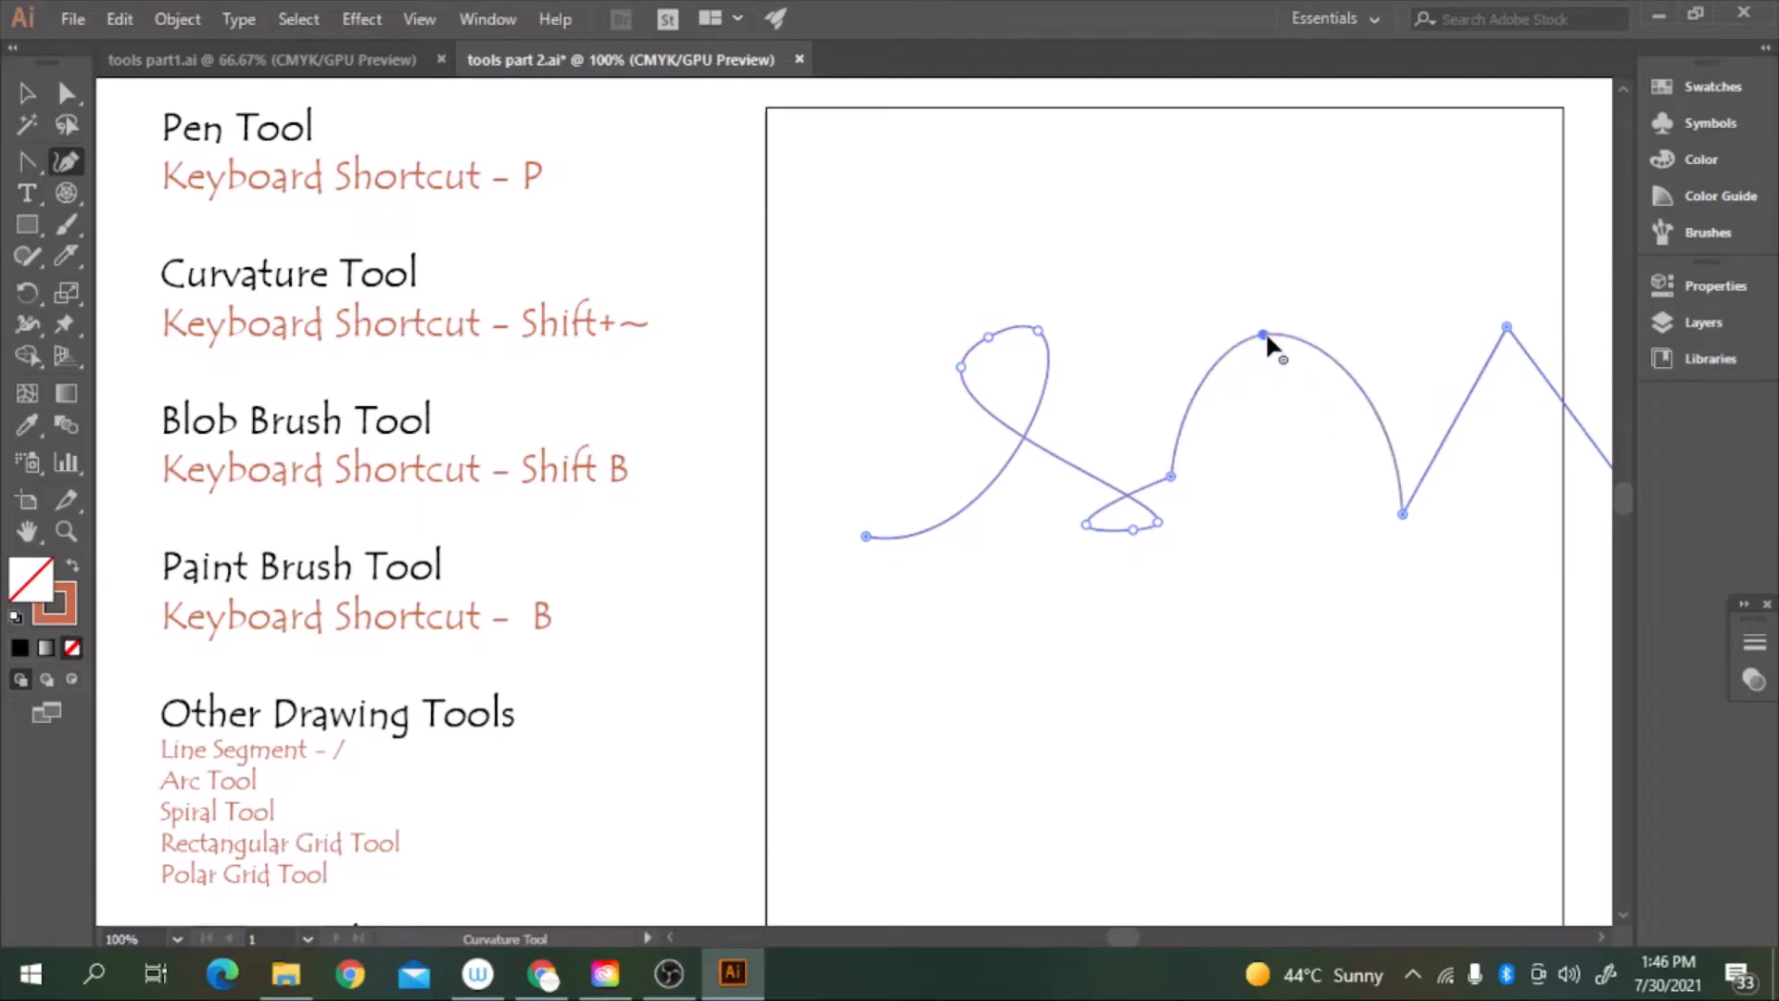
pyautogui.doubleClick(1506, 326)
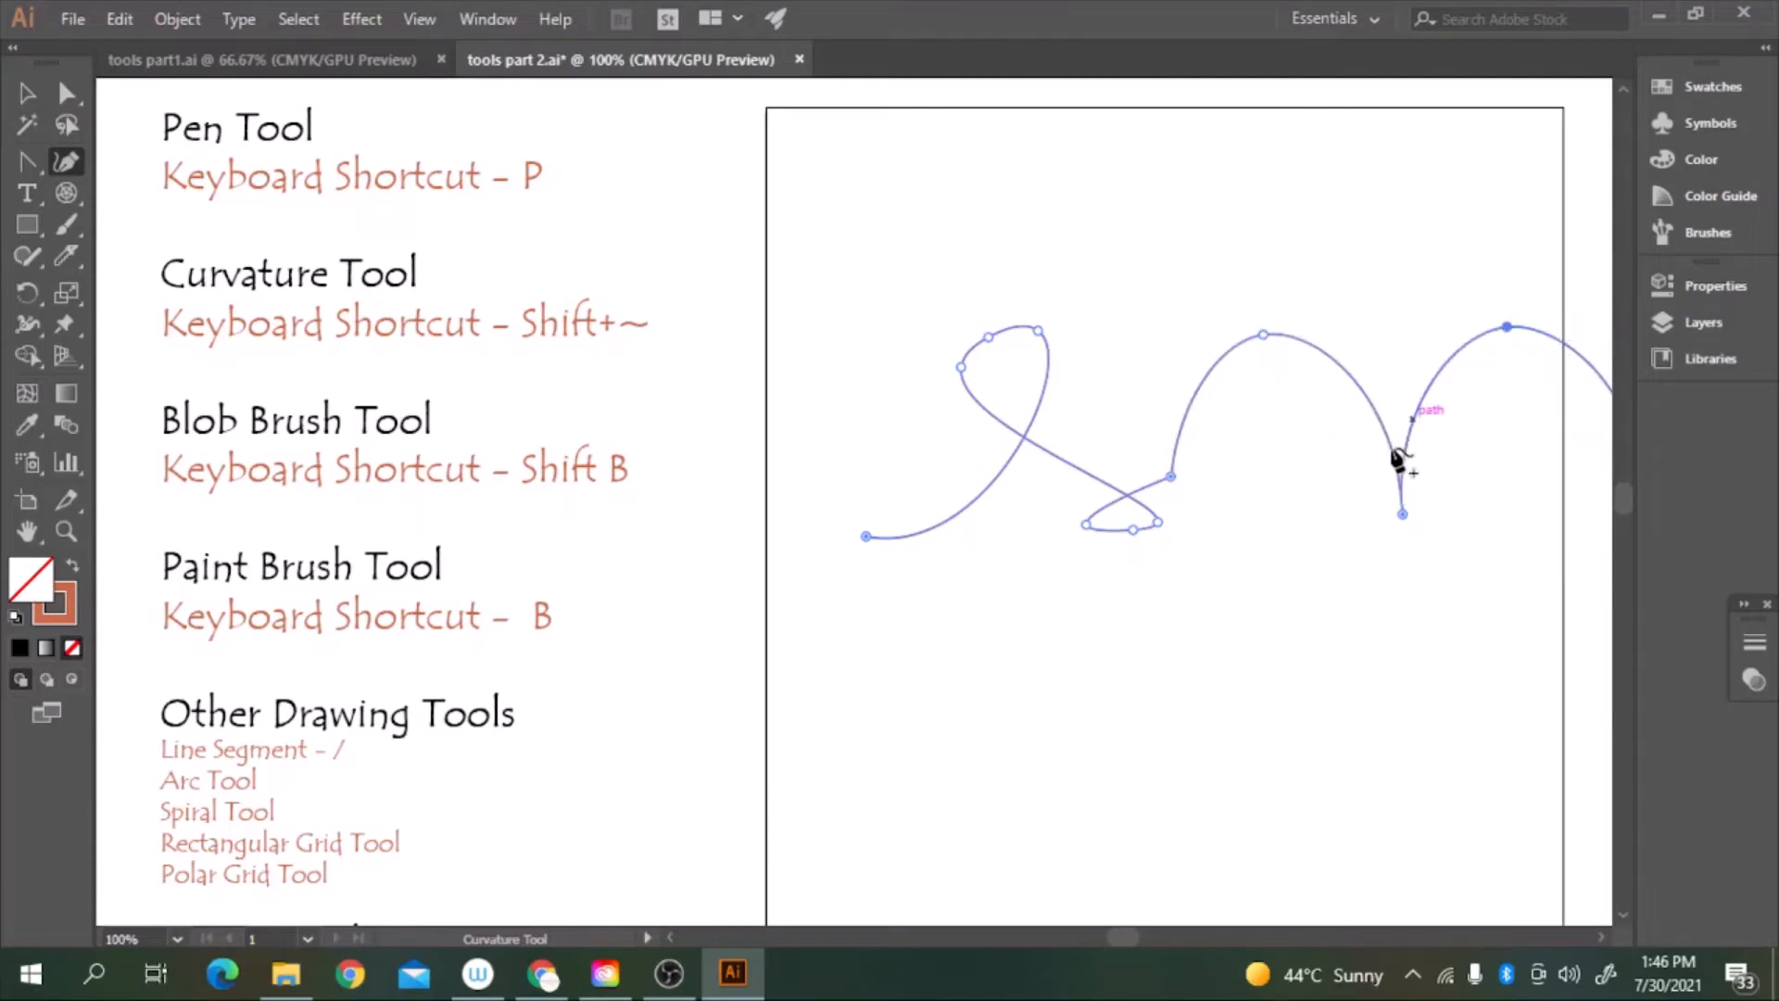
pyautogui.doubleClick(1401, 513)
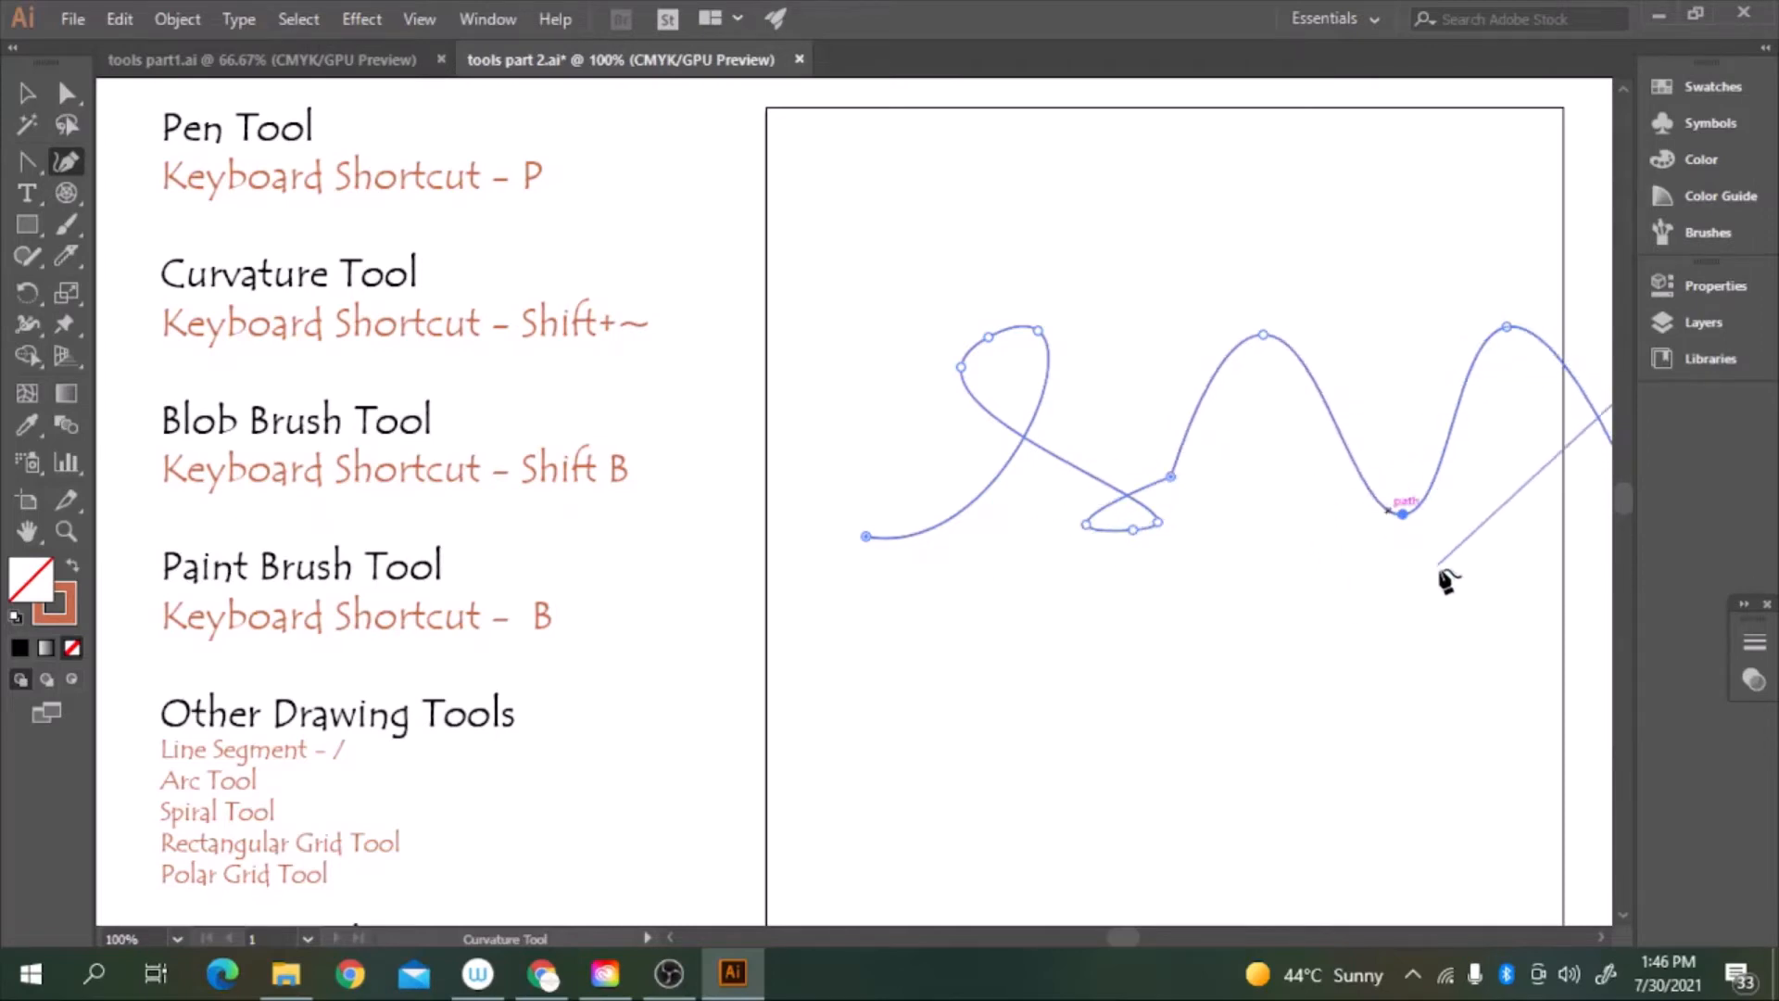
pyautogui.moveTo(1460, 571); pyautogui.dragTo(1275, 561)
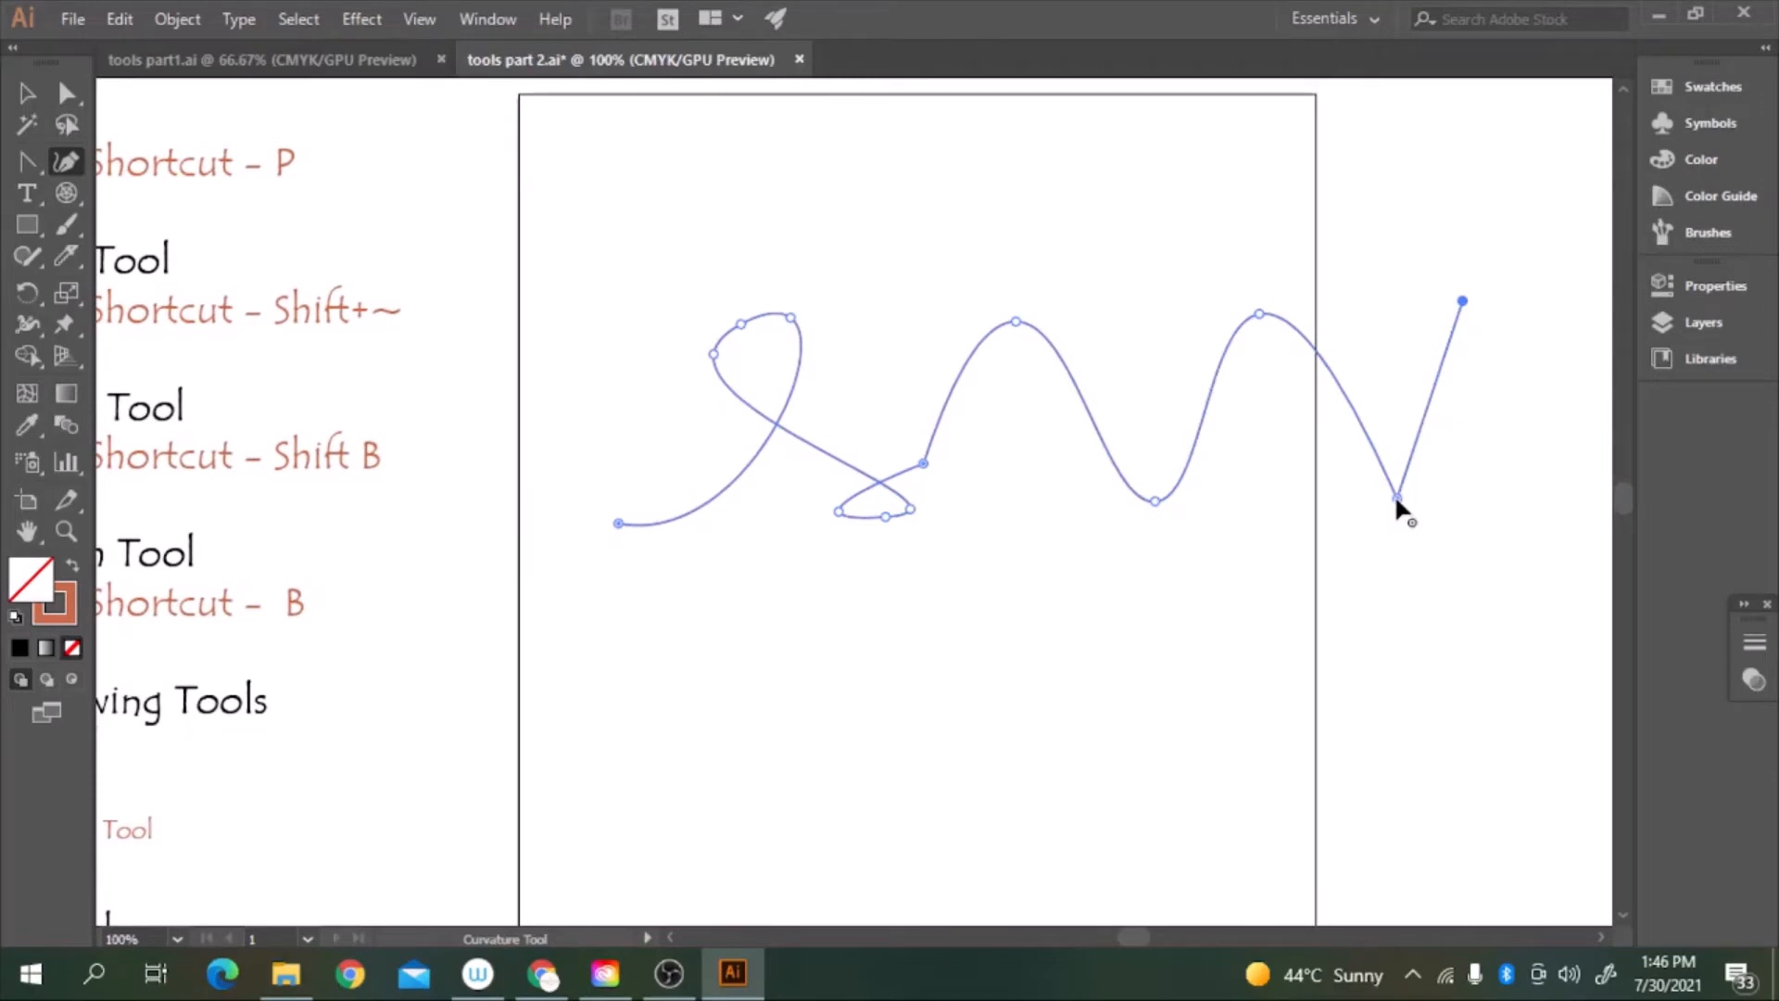
pyautogui.doubleClick(1397, 499)
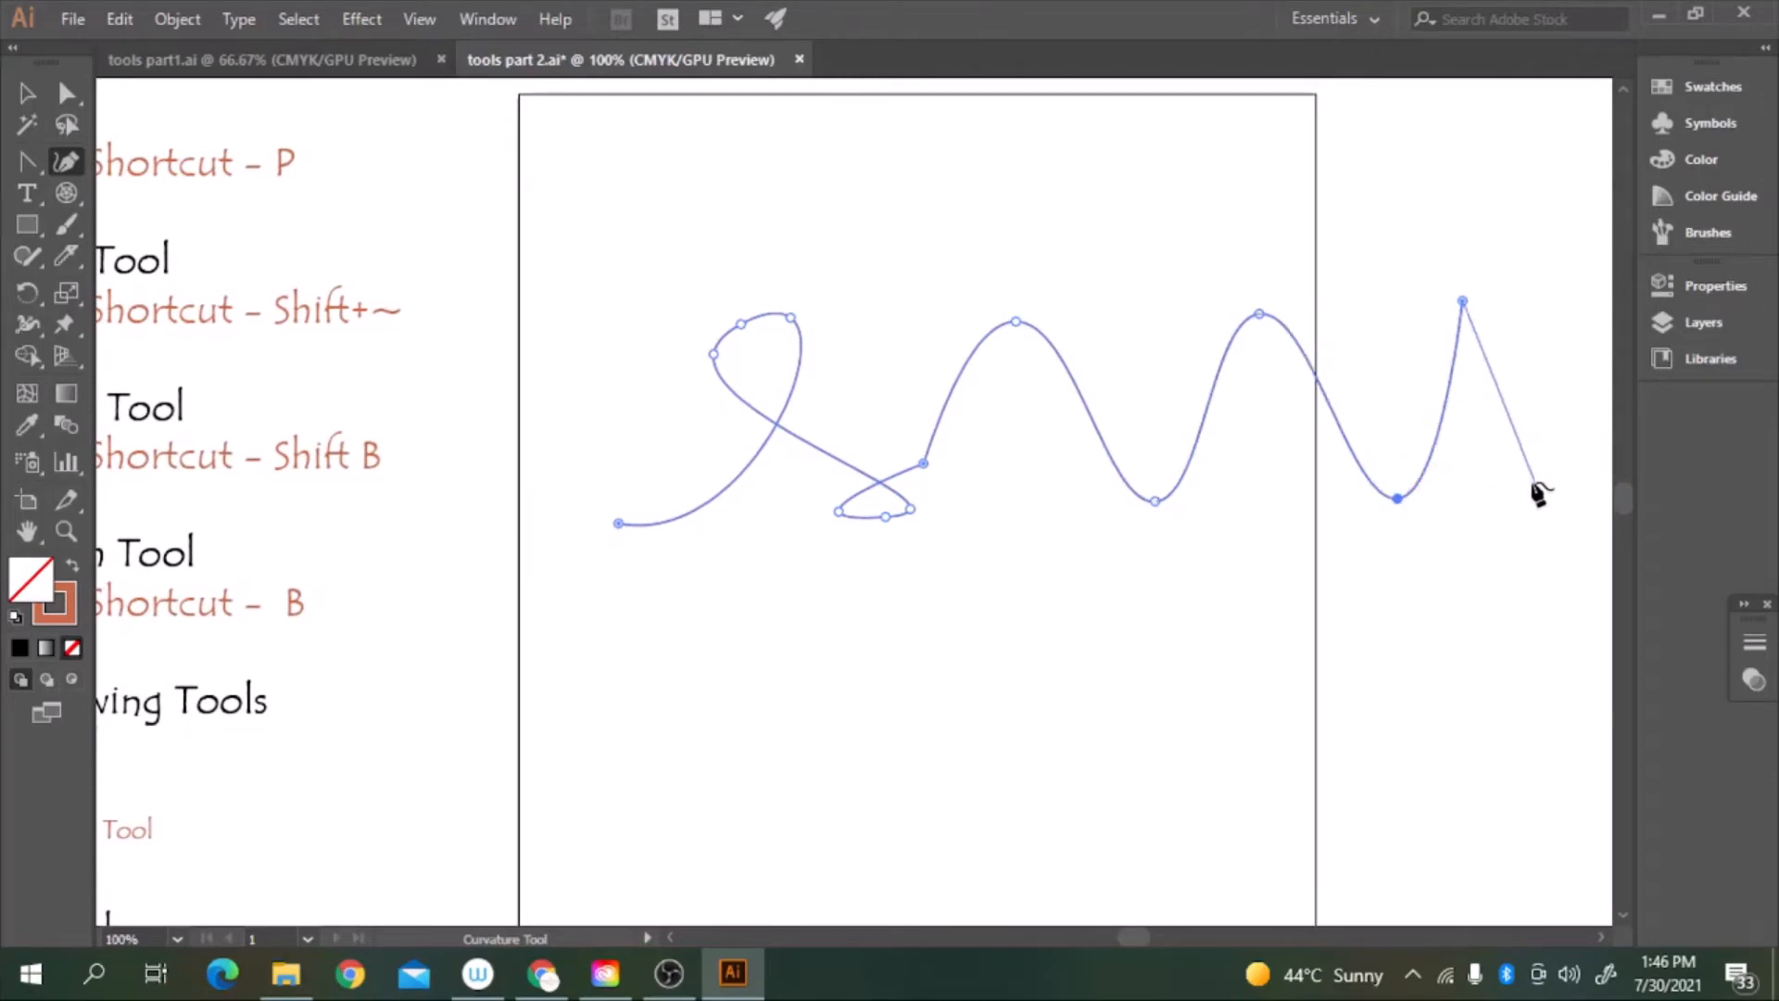
# Extend the path from its far end with the Curvature tool in a wide arc sweeping beneath the waves back toward the small loop
pyautogui.click(1511, 548)
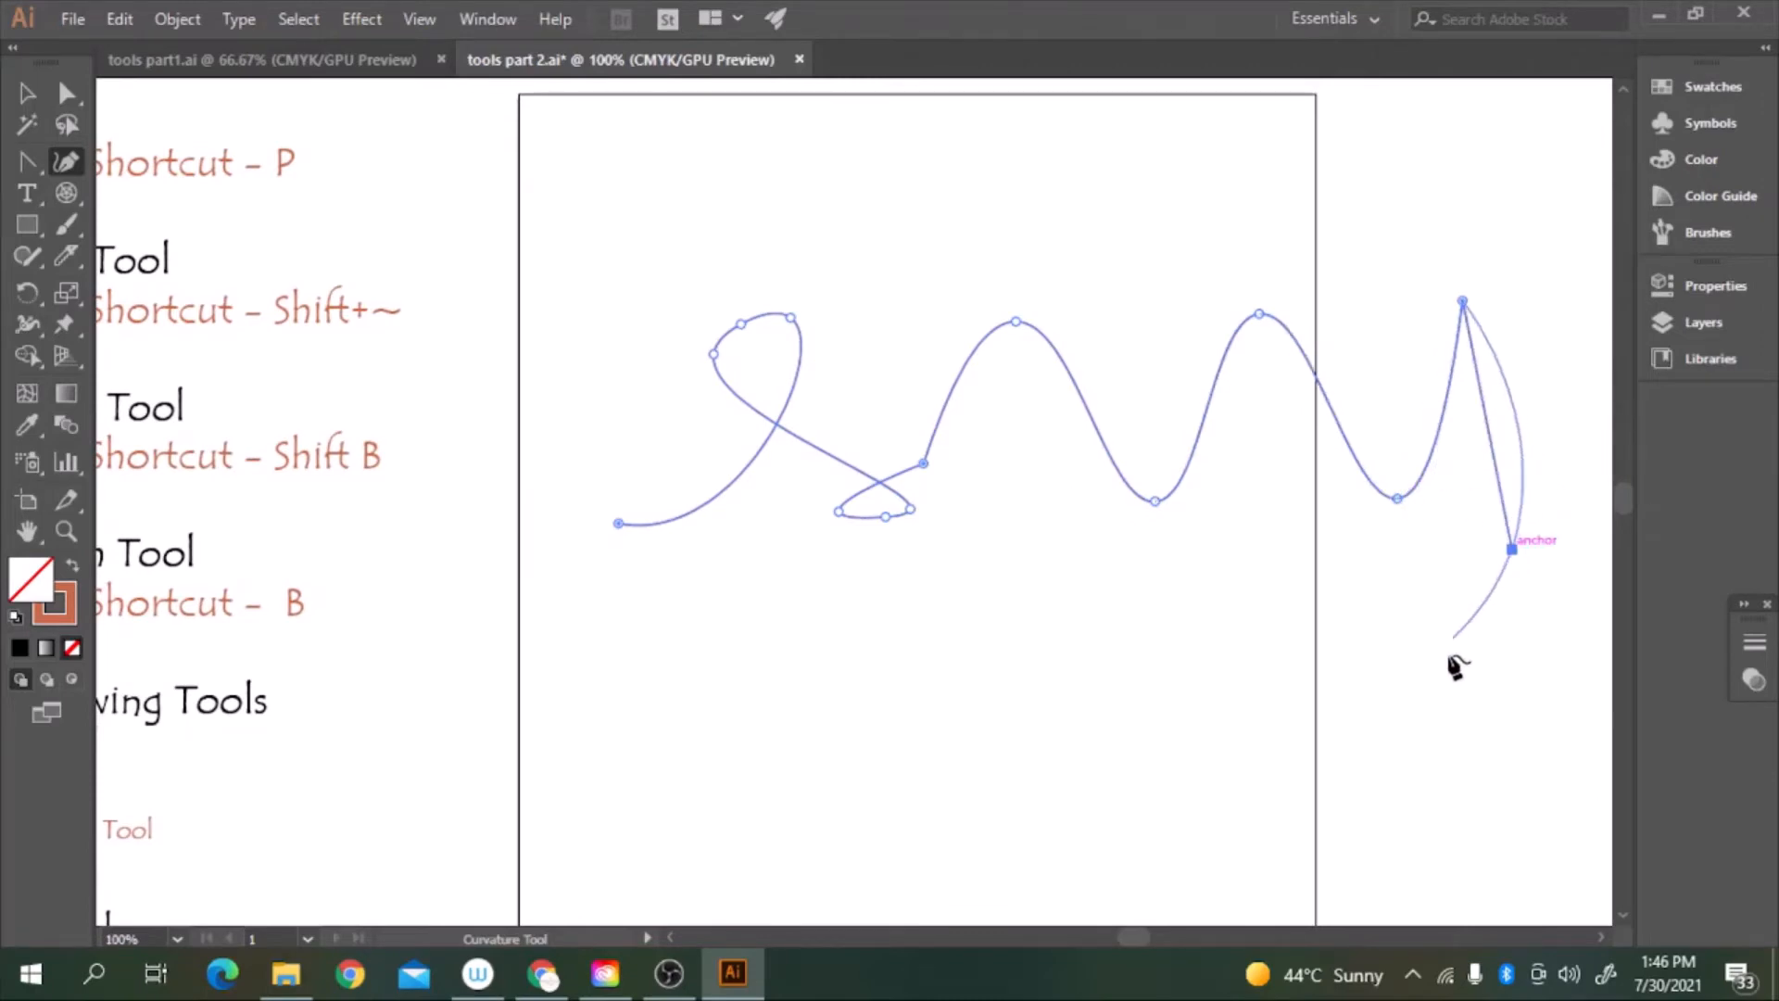
pyautogui.click(1367, 691)
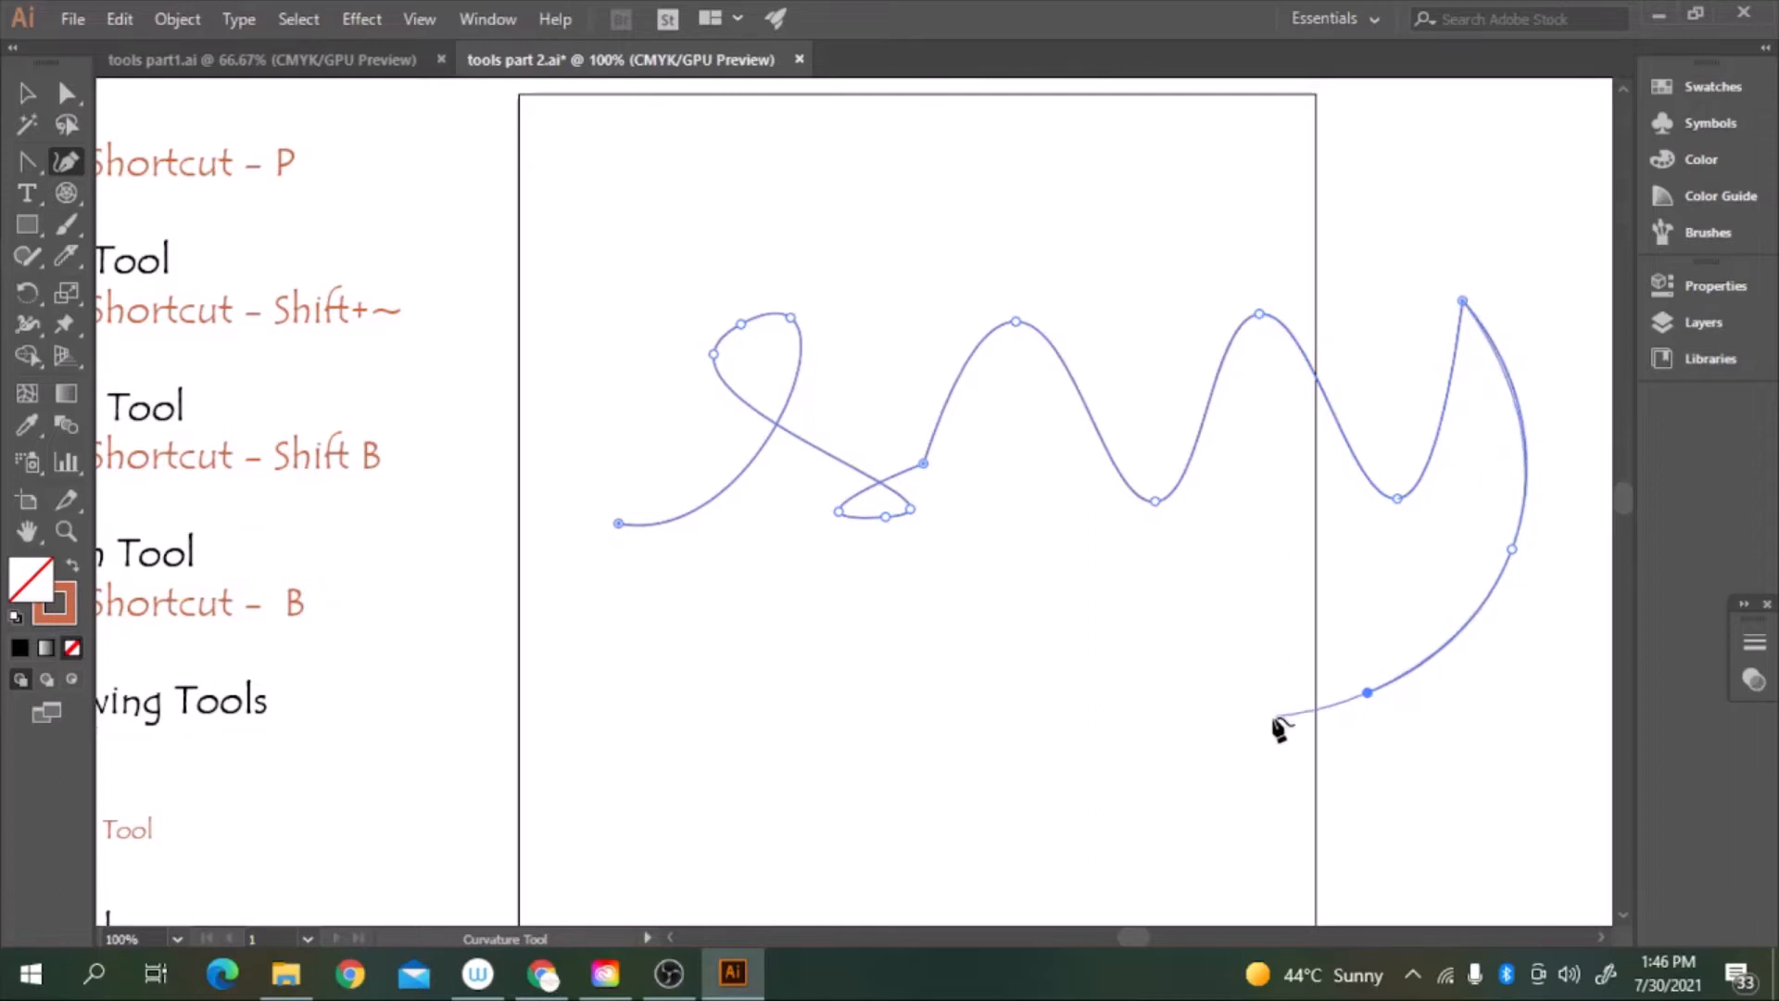
pyautogui.click(1208, 720)
pyautogui.click(1044, 689)
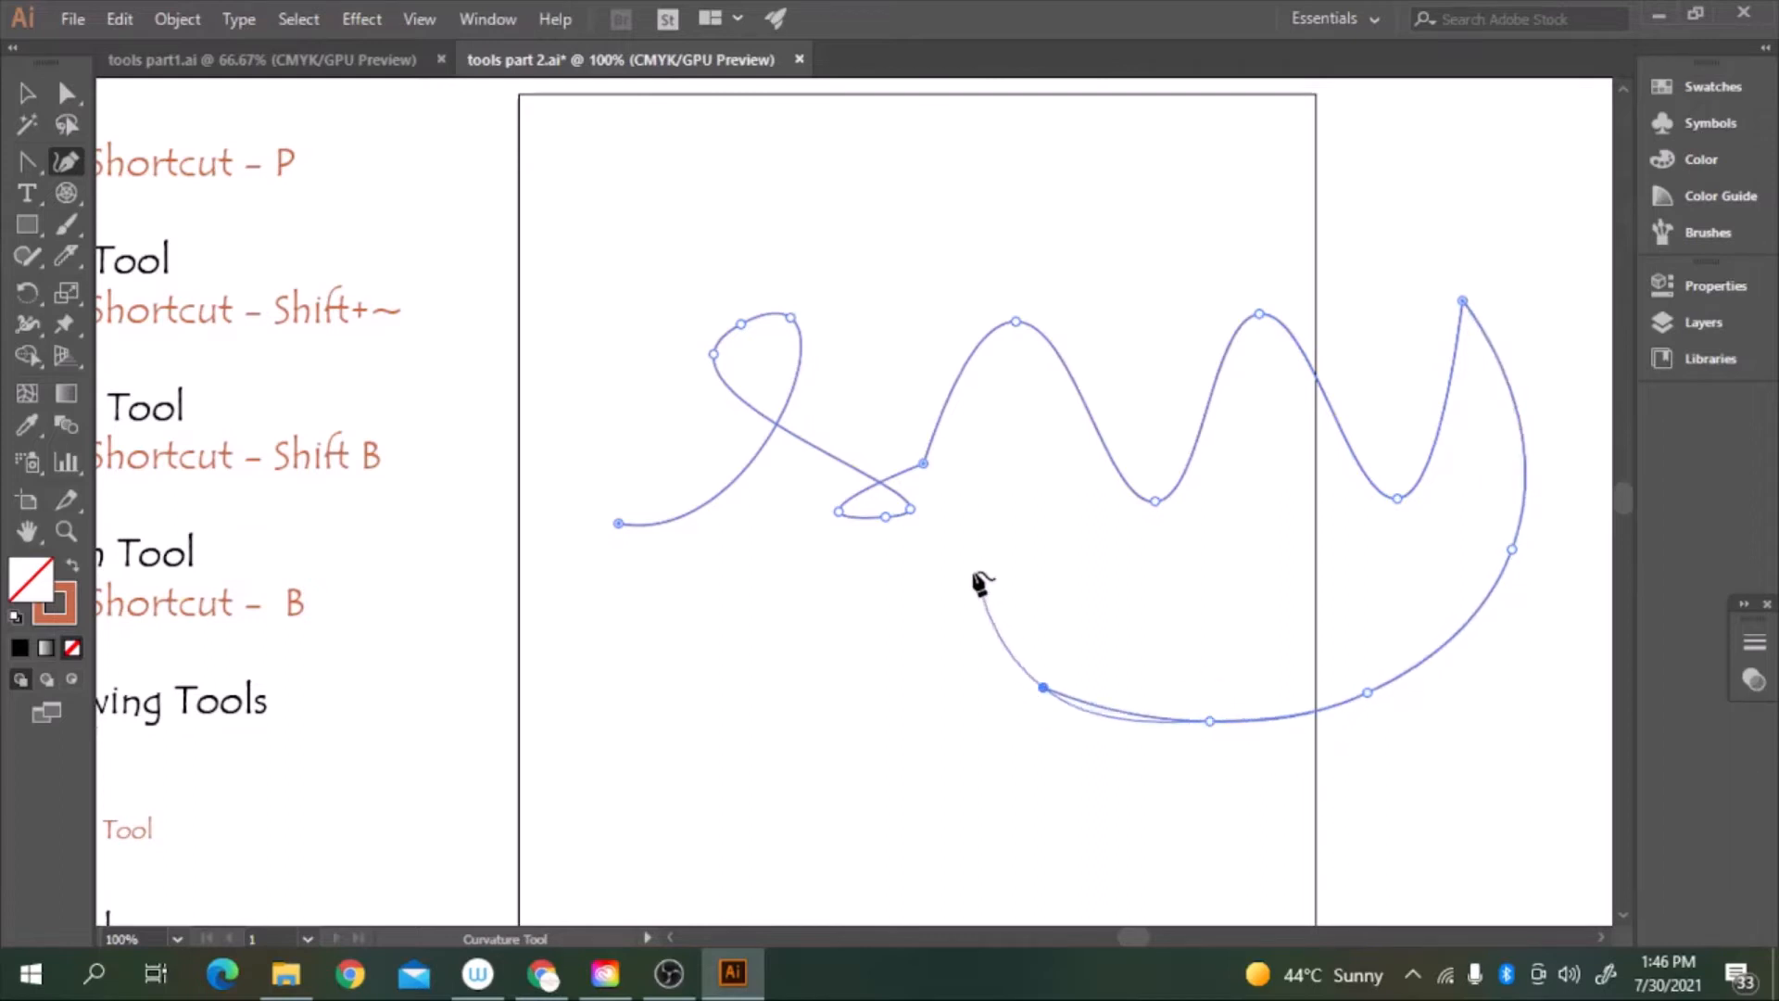
pyautogui.click(923, 462)
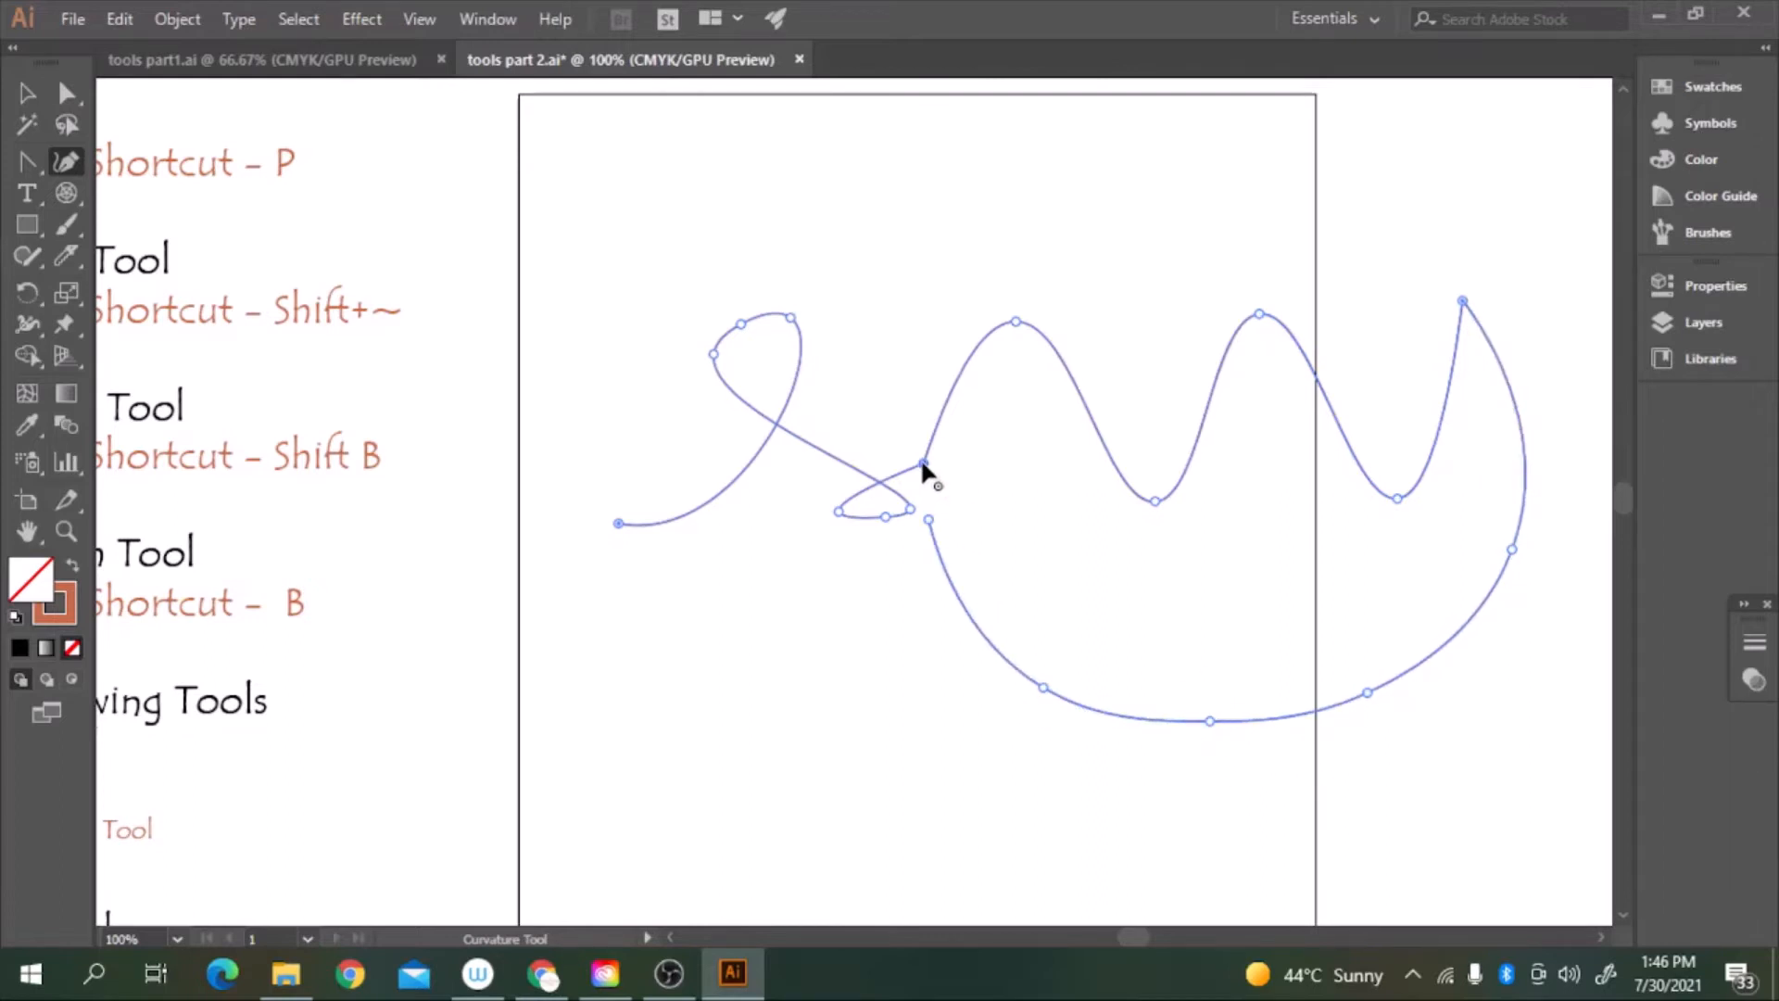
# Smooth the corner point beside the small loop, move it onto the end of the arc, and deselect the path
pyautogui.doubleClick(922, 462)
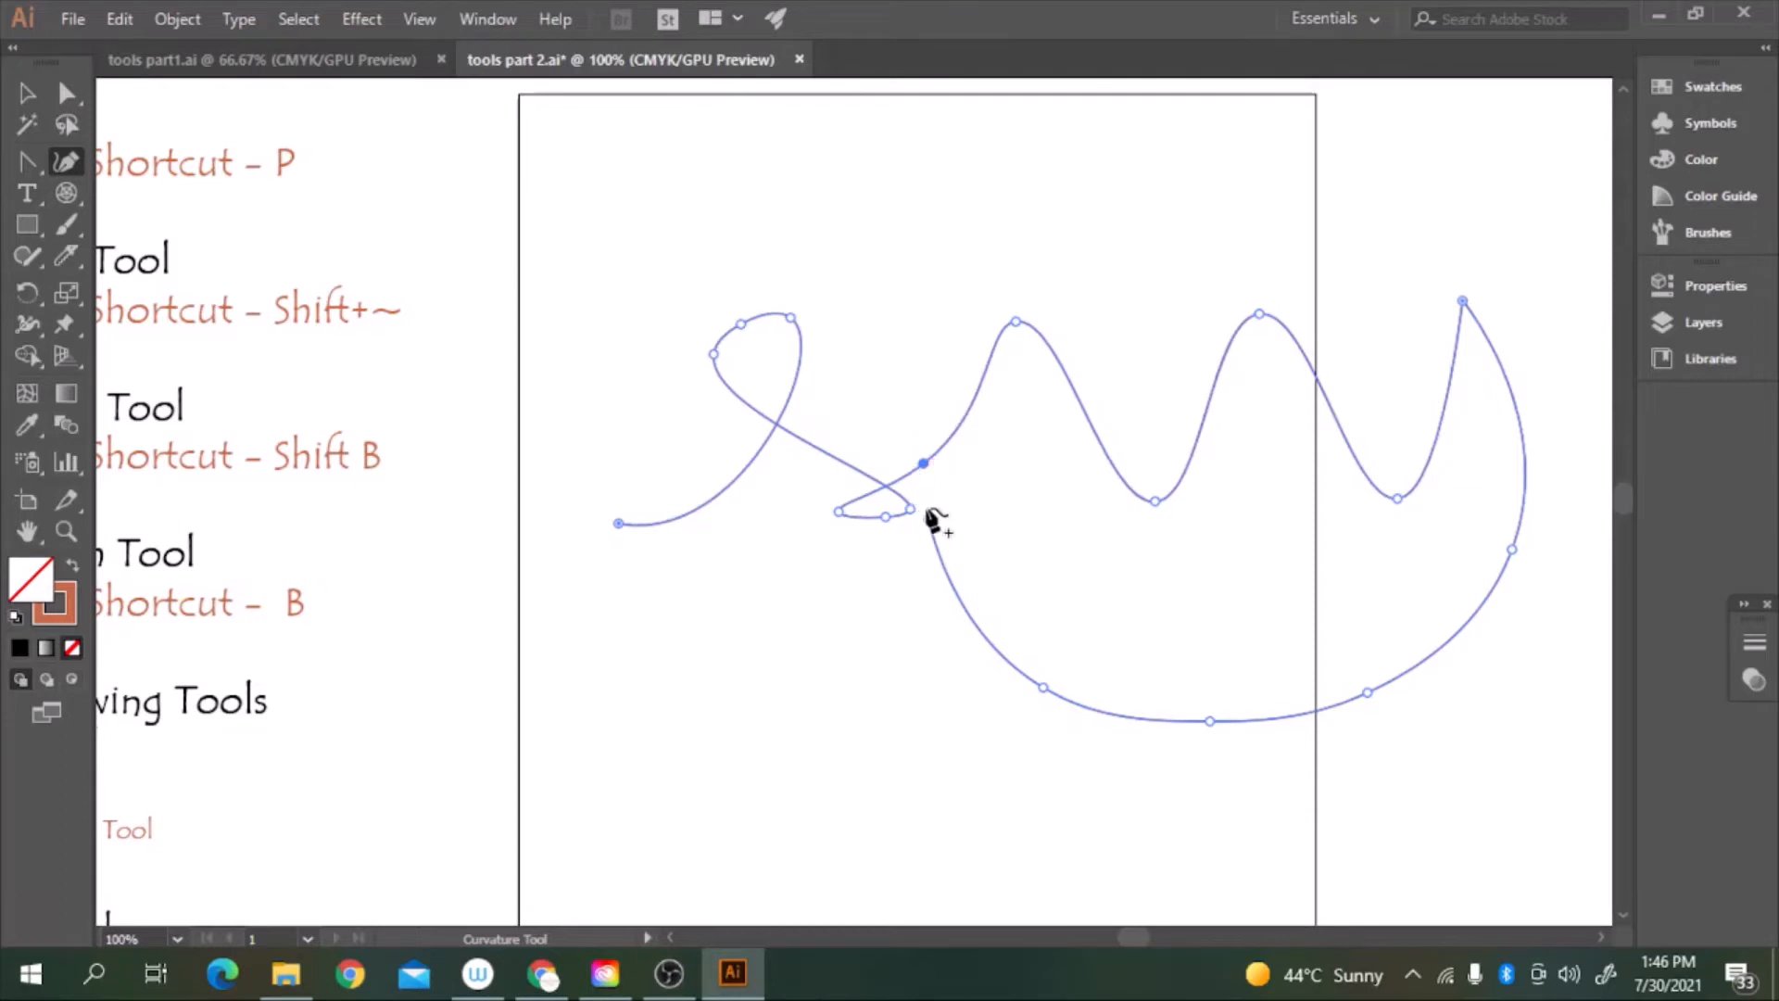
pyautogui.moveTo(923, 462); pyautogui.dragTo(927, 515)
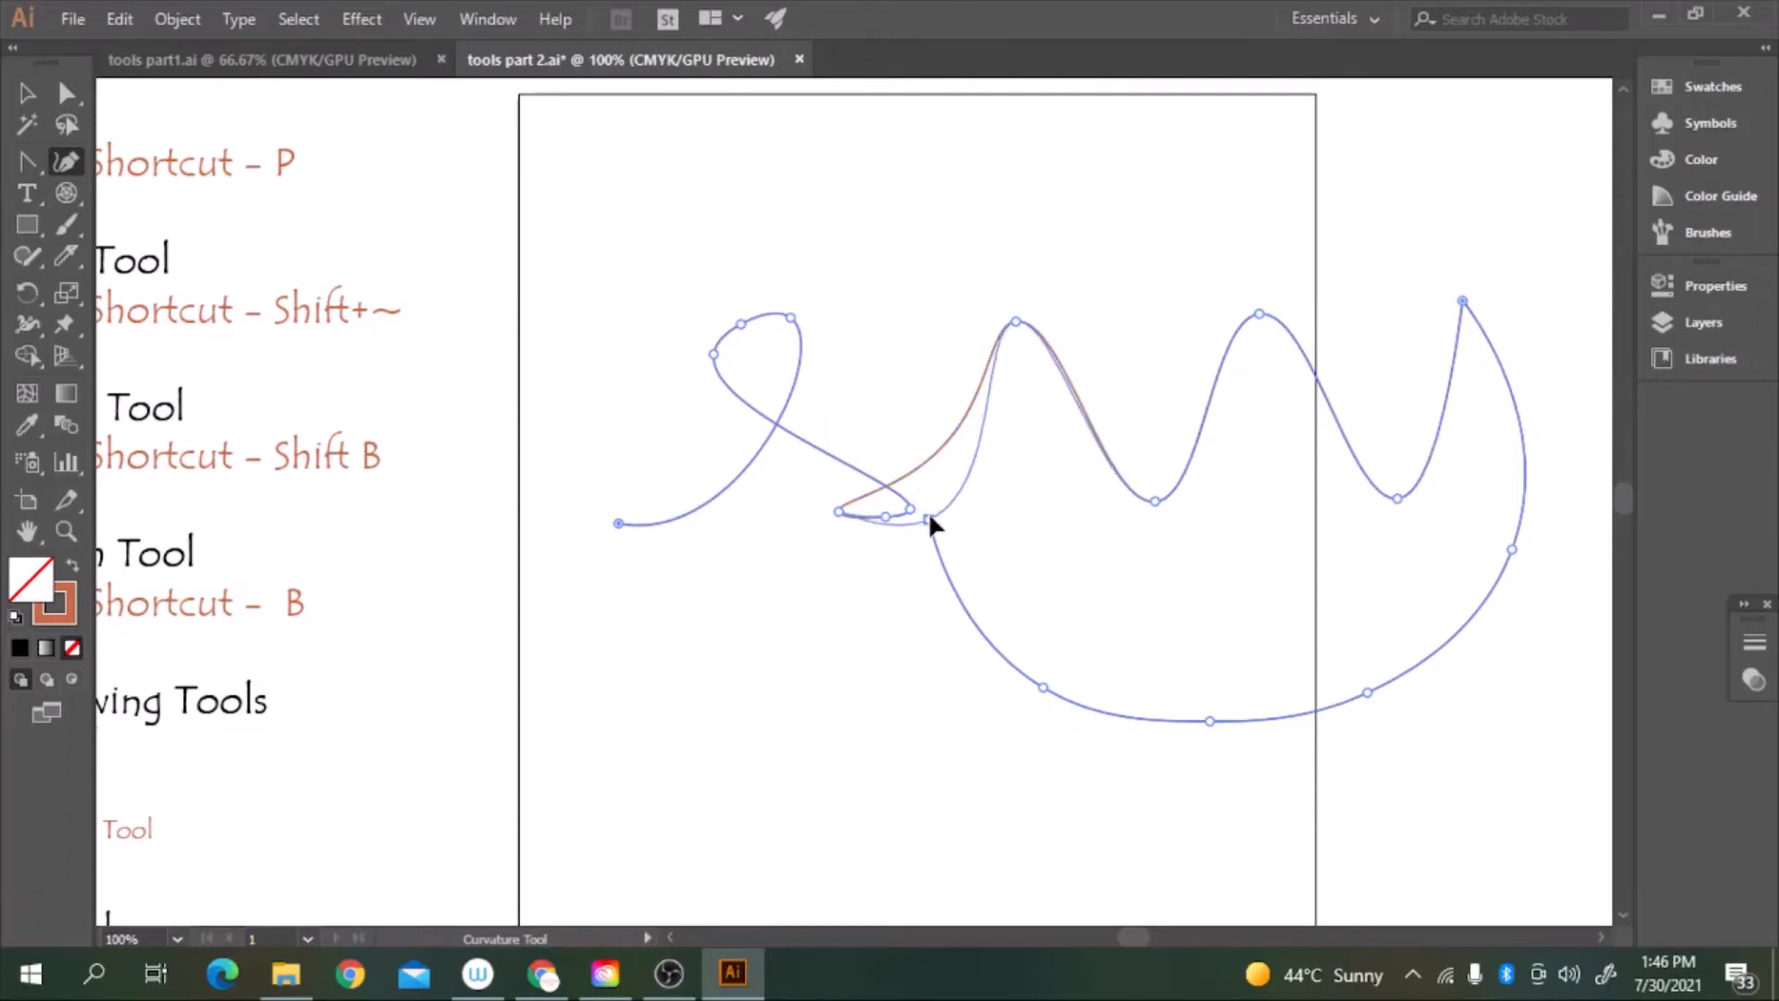
pyautogui.click(28, 93)
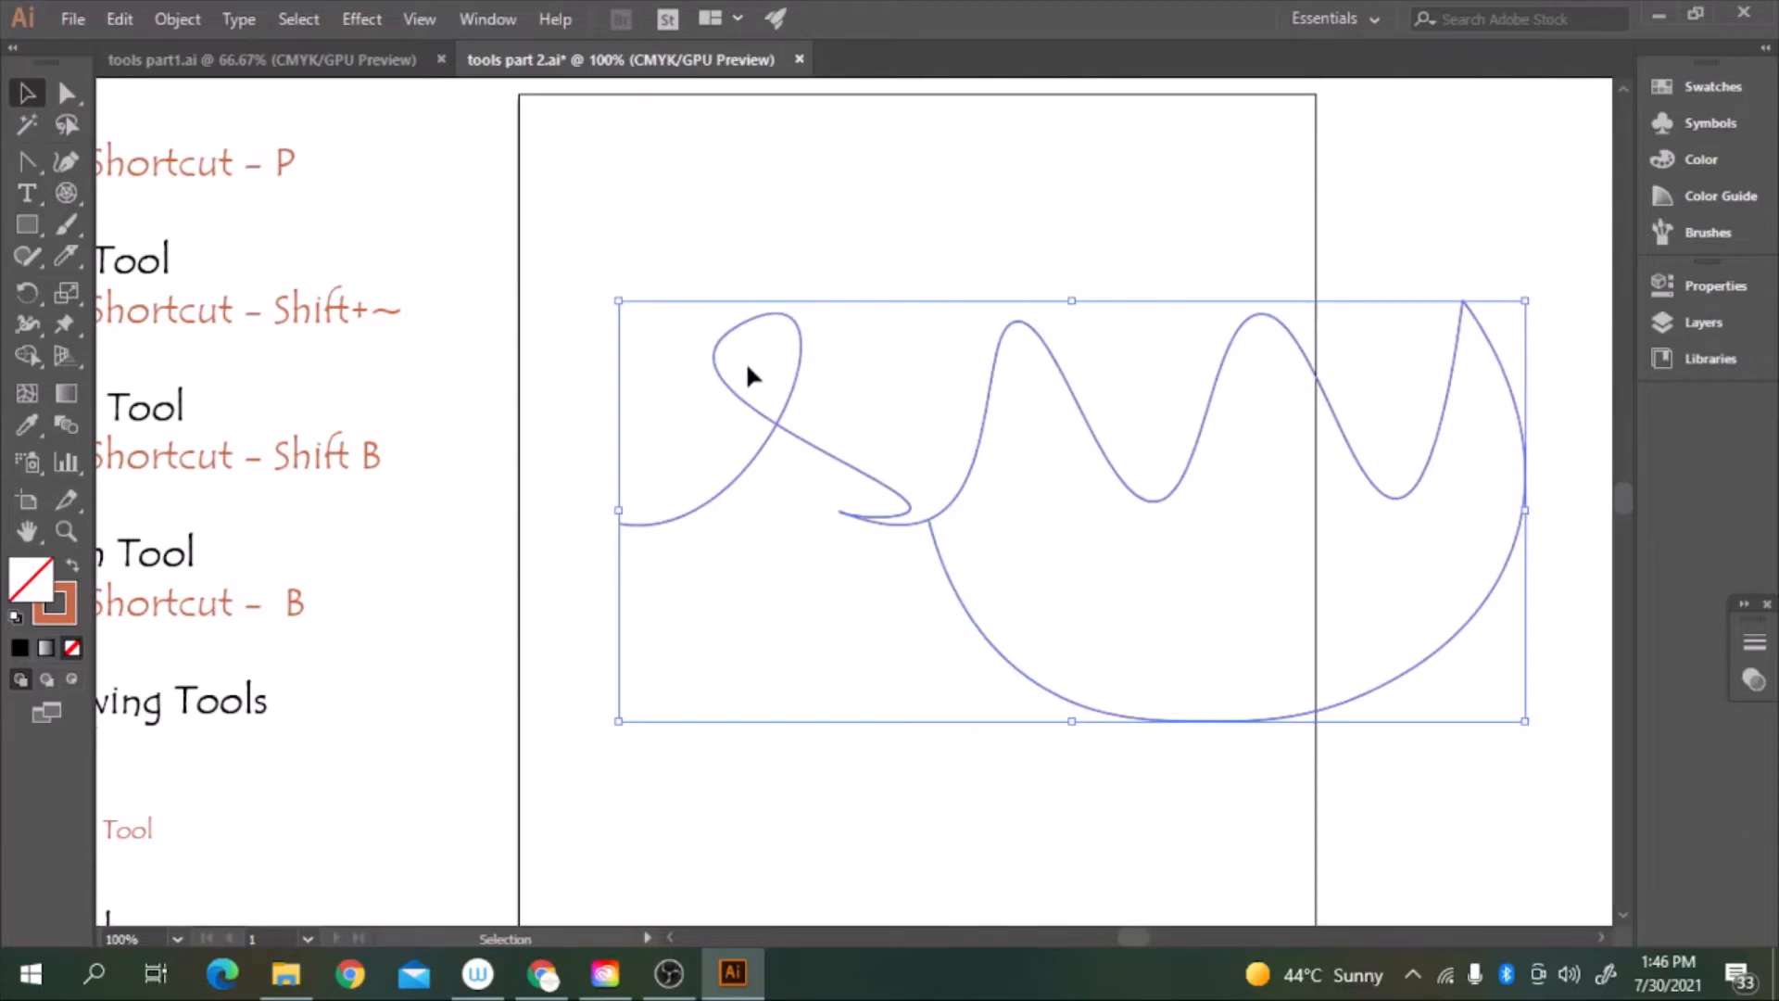
pyautogui.click(590, 173)
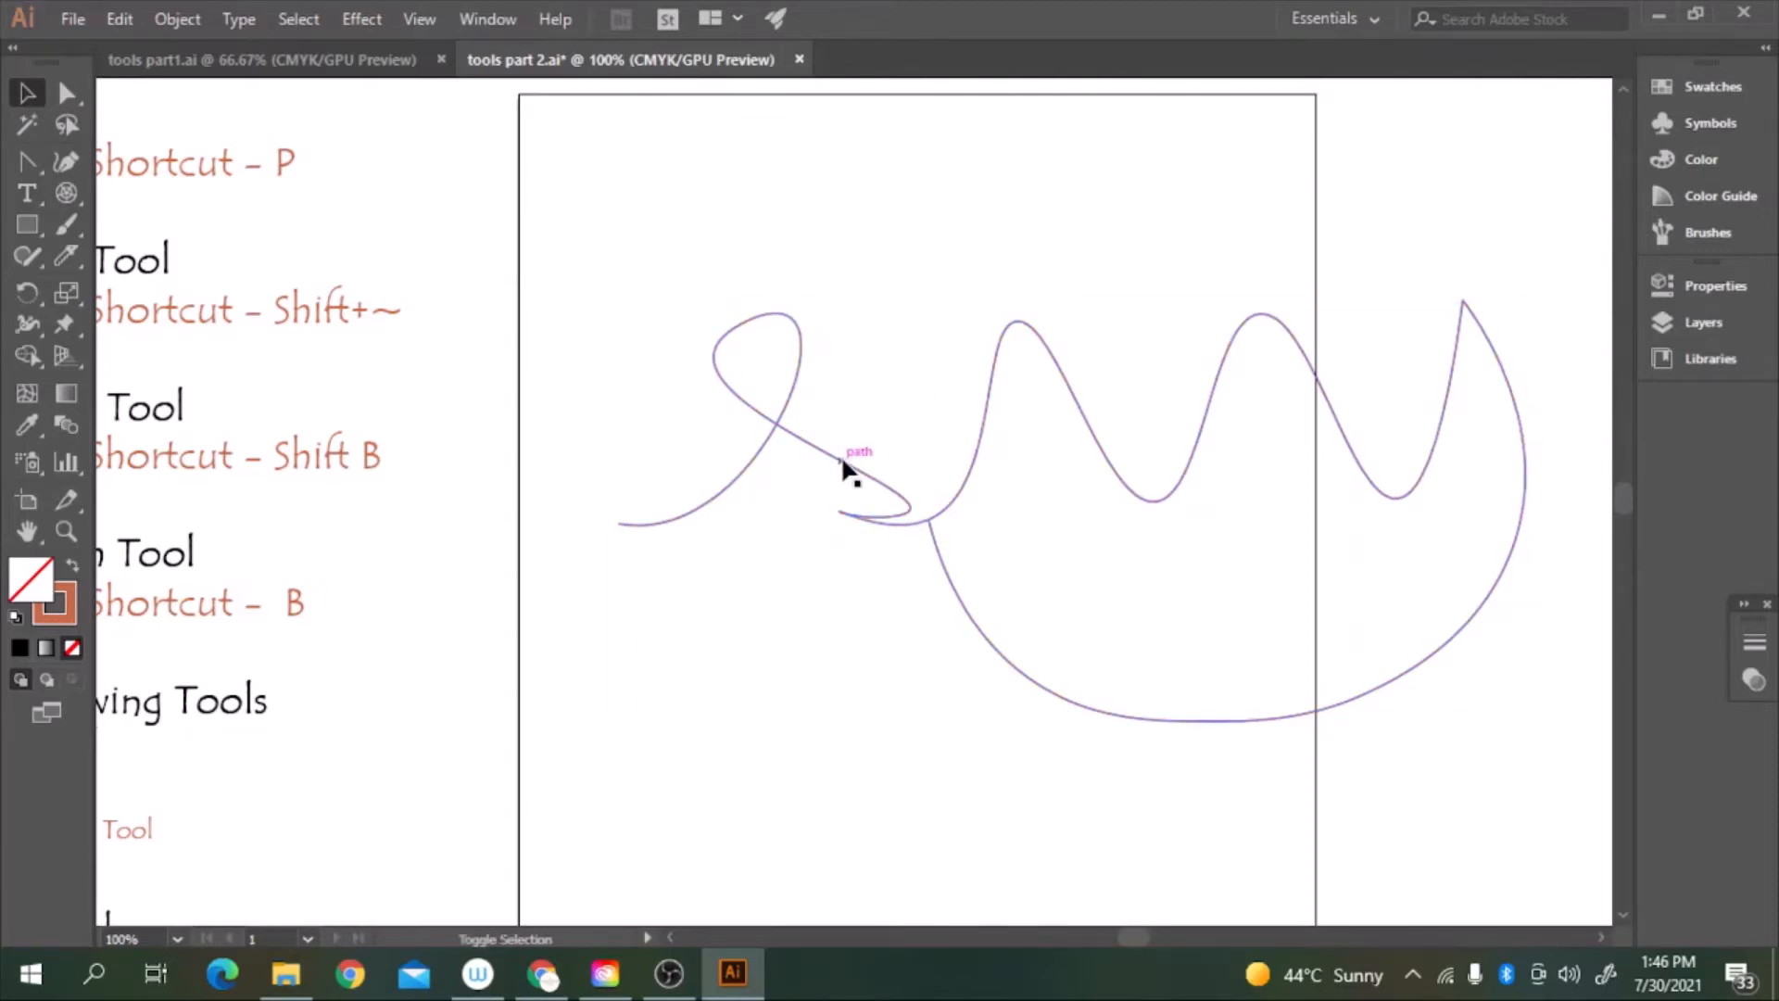
# Erase the path where the small loop meets the closed wave shape, and delete the leftover looped pieces
pyautogui.hotkey('shift', 'e')
pyautogui.moveTo(917, 521); pyautogui.dragTo(872, 533)
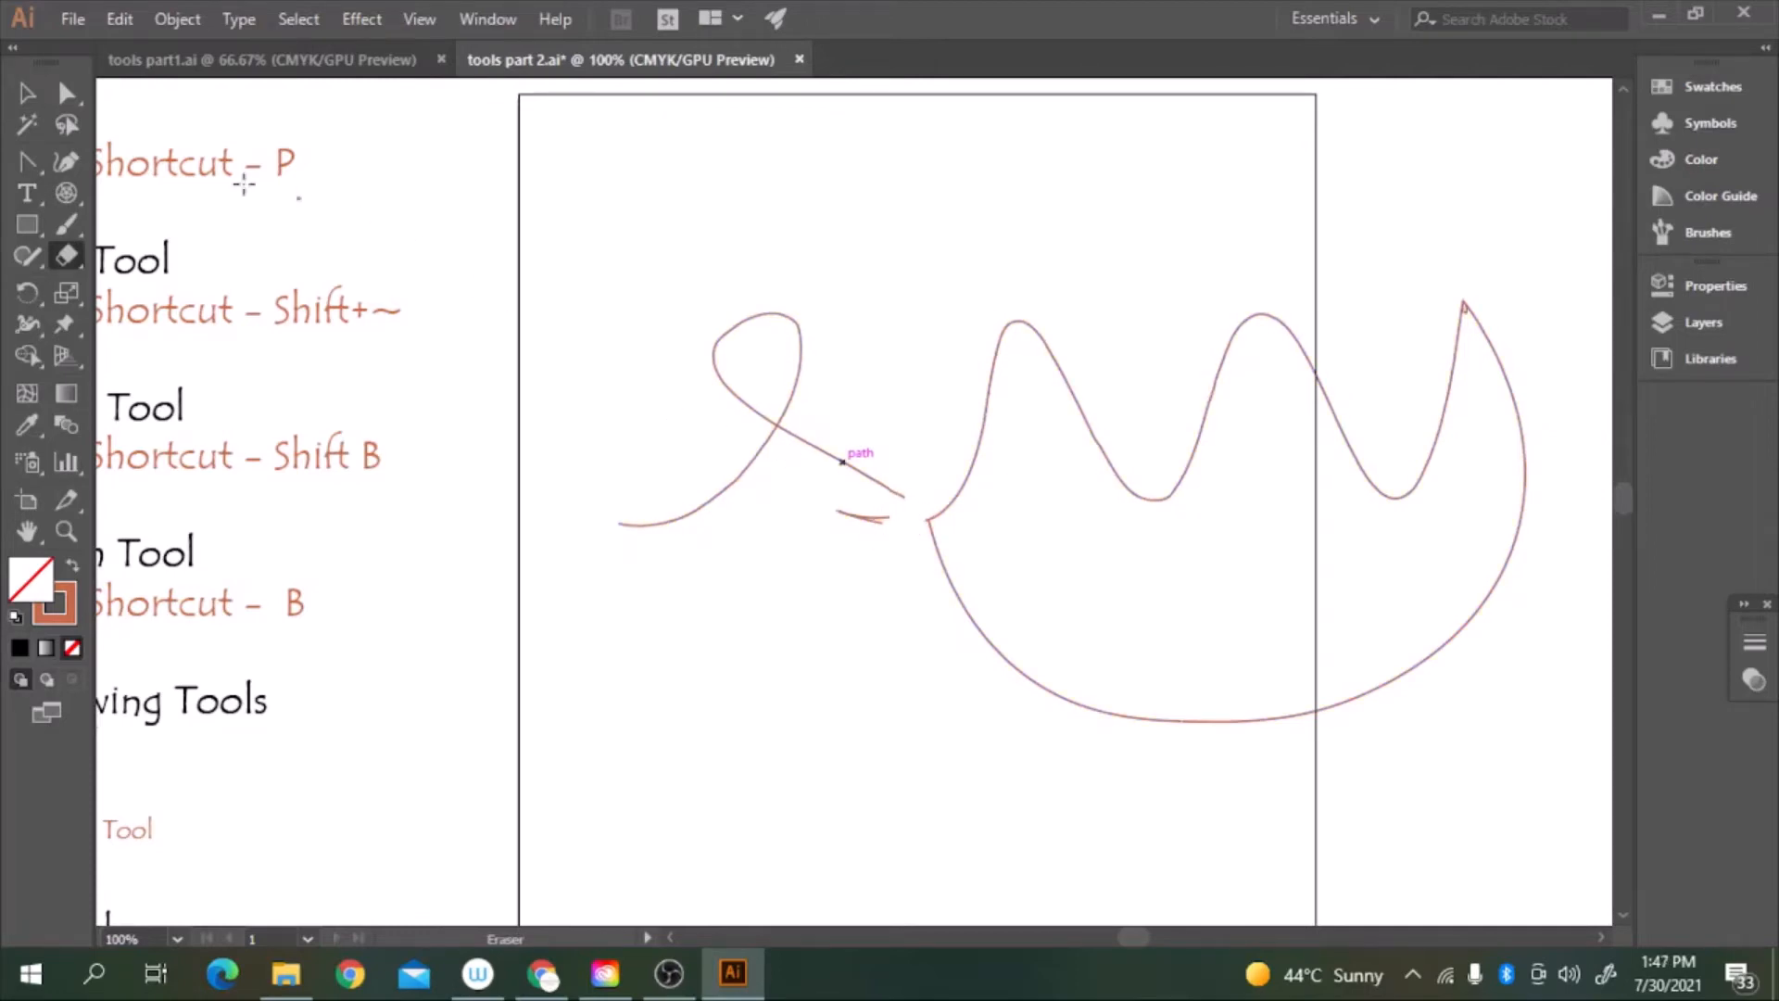
pyautogui.click(27, 93)
pyautogui.moveTo(732, 320); pyautogui.dragTo(828, 512)
pyautogui.press('Delete')
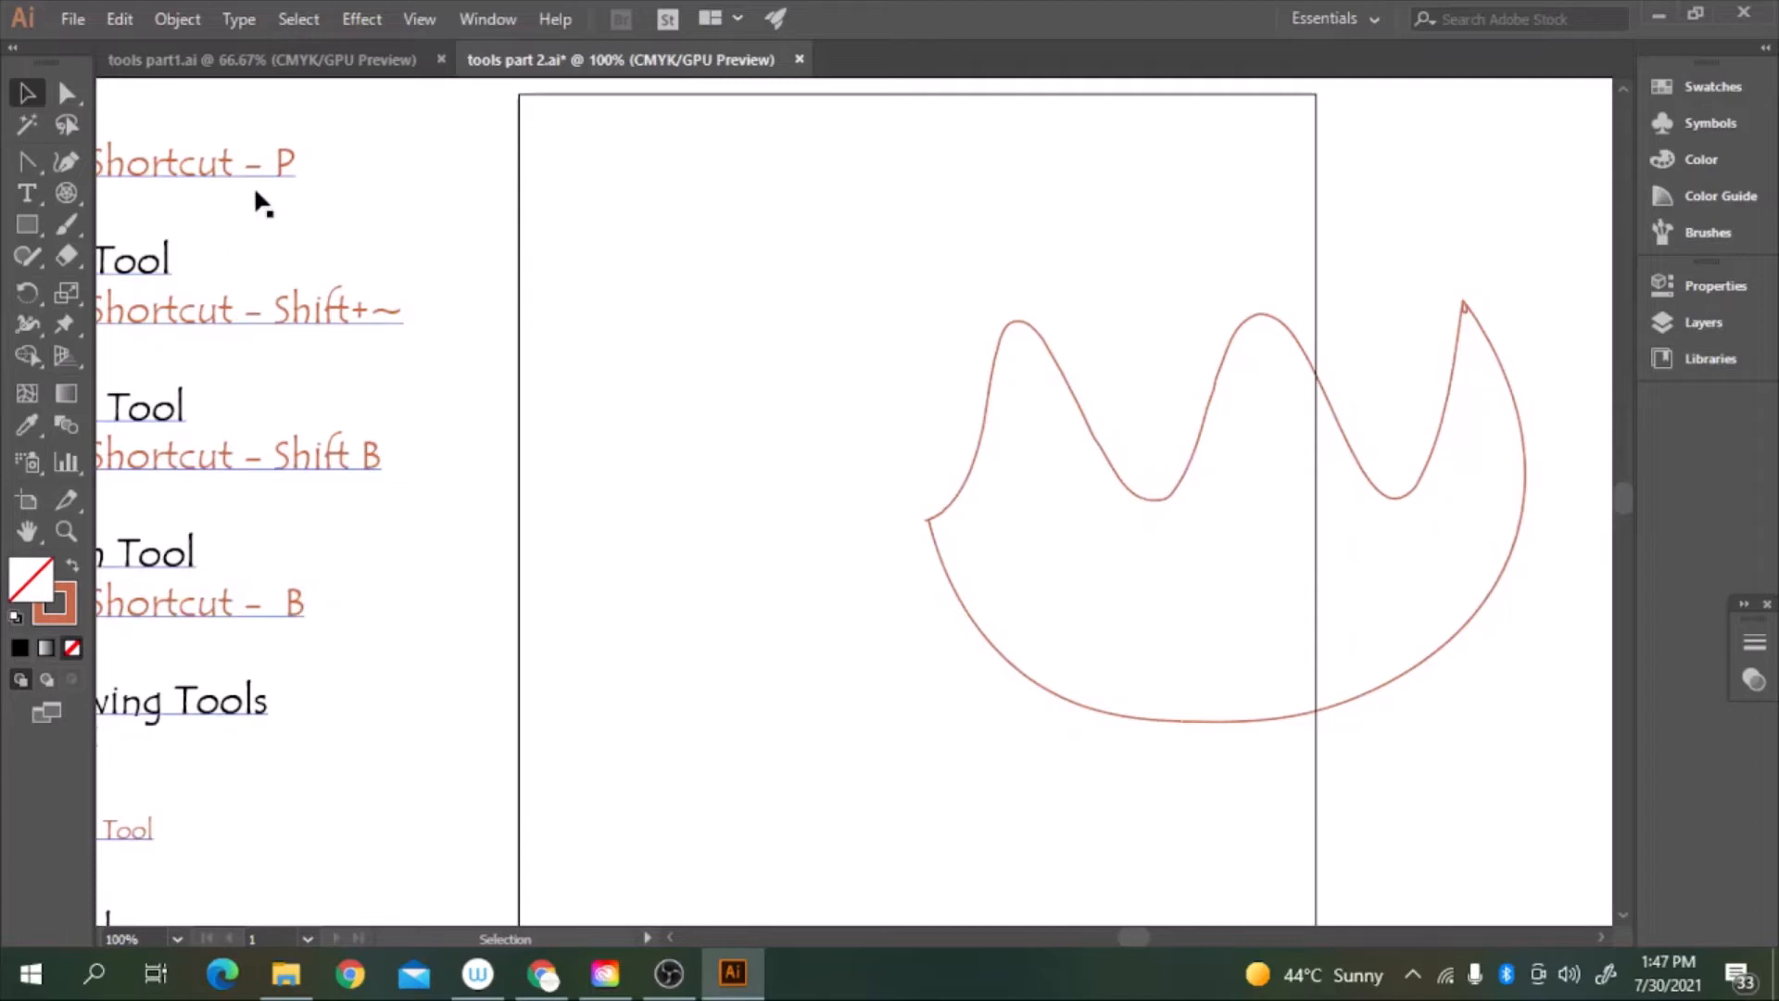
# Paint a short, slightly slanted stroke with the Paintbrush tool in the empty area between the tool list and the wave shape
pyautogui.moveTo(856, 481); pyautogui.dragTo(1065, 469)
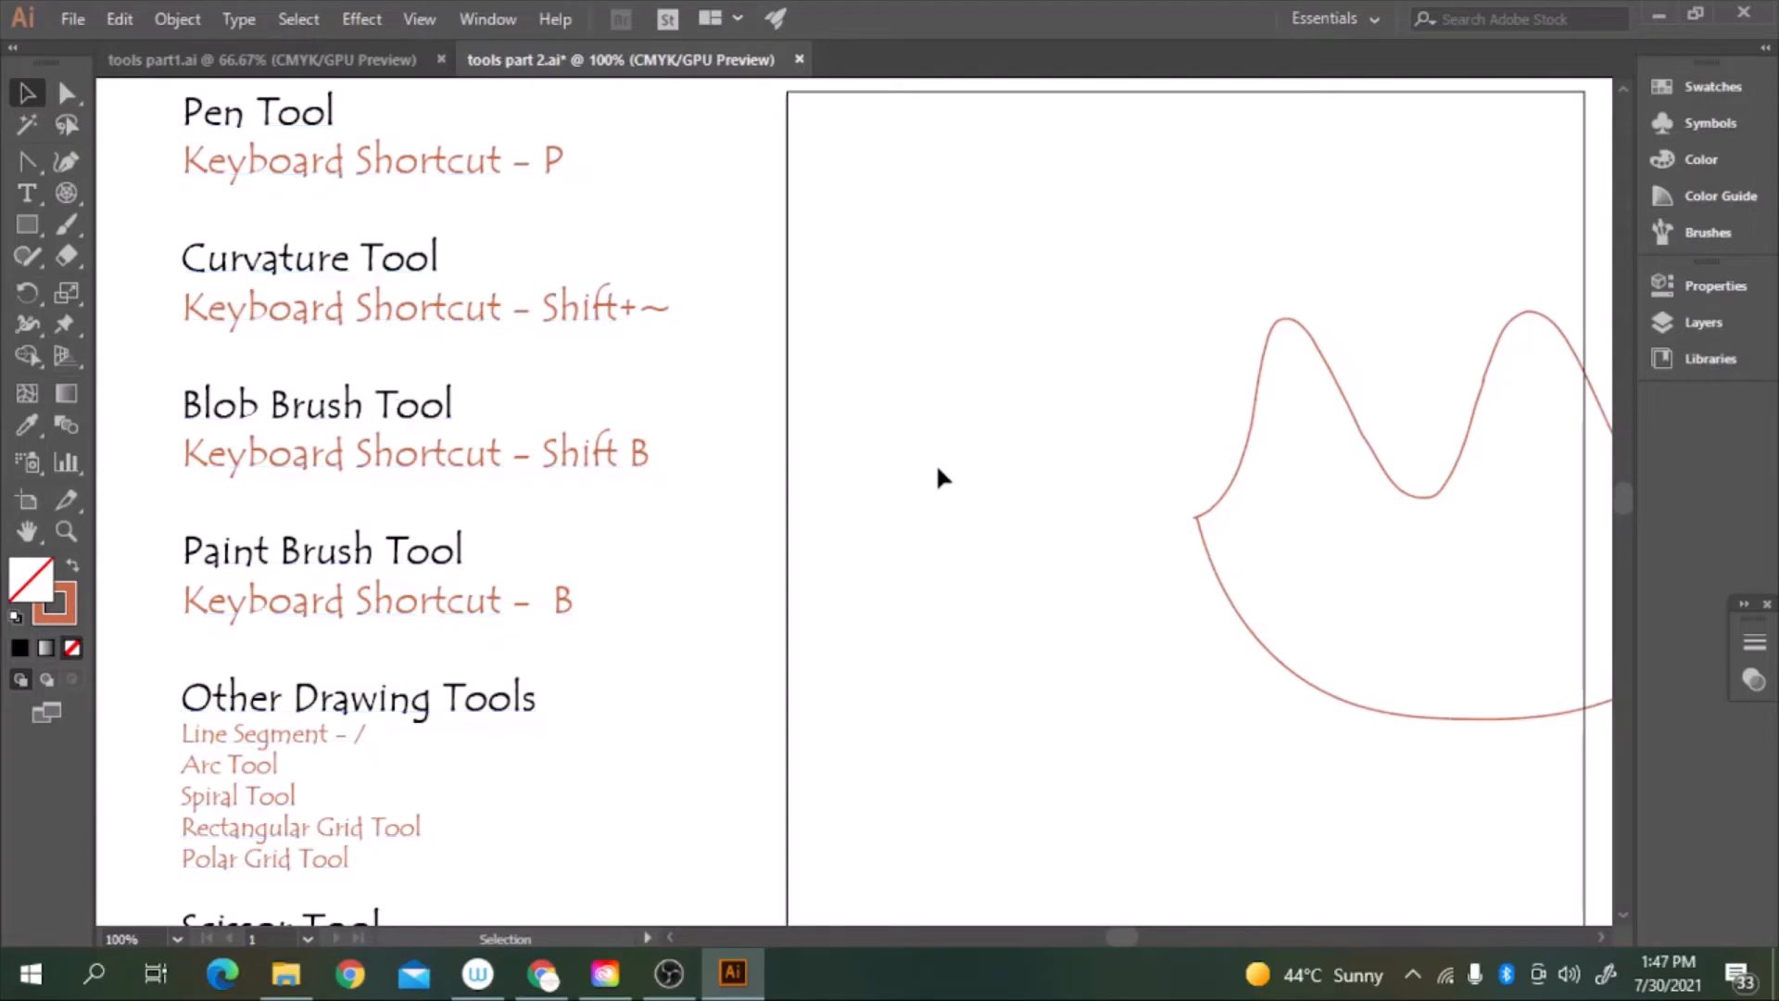
pyautogui.hotkey('ctrl', '-')
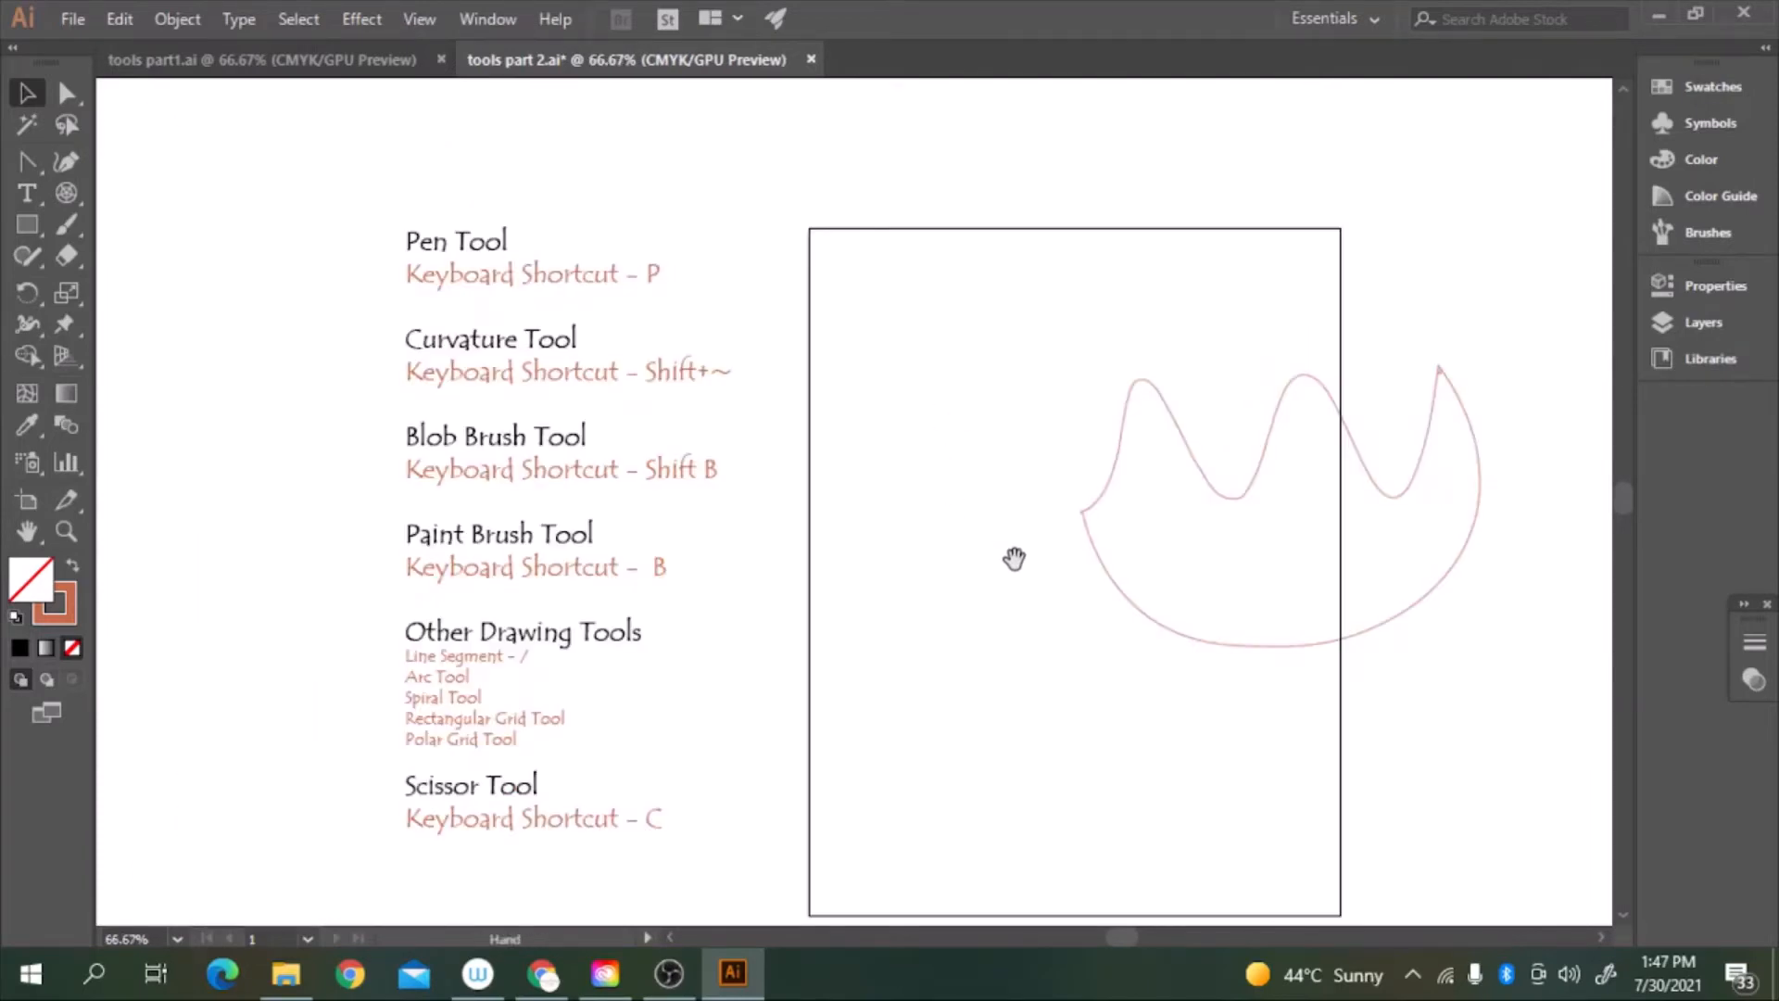
pyautogui.moveTo(1016, 556); pyautogui.dragTo(980, 519)
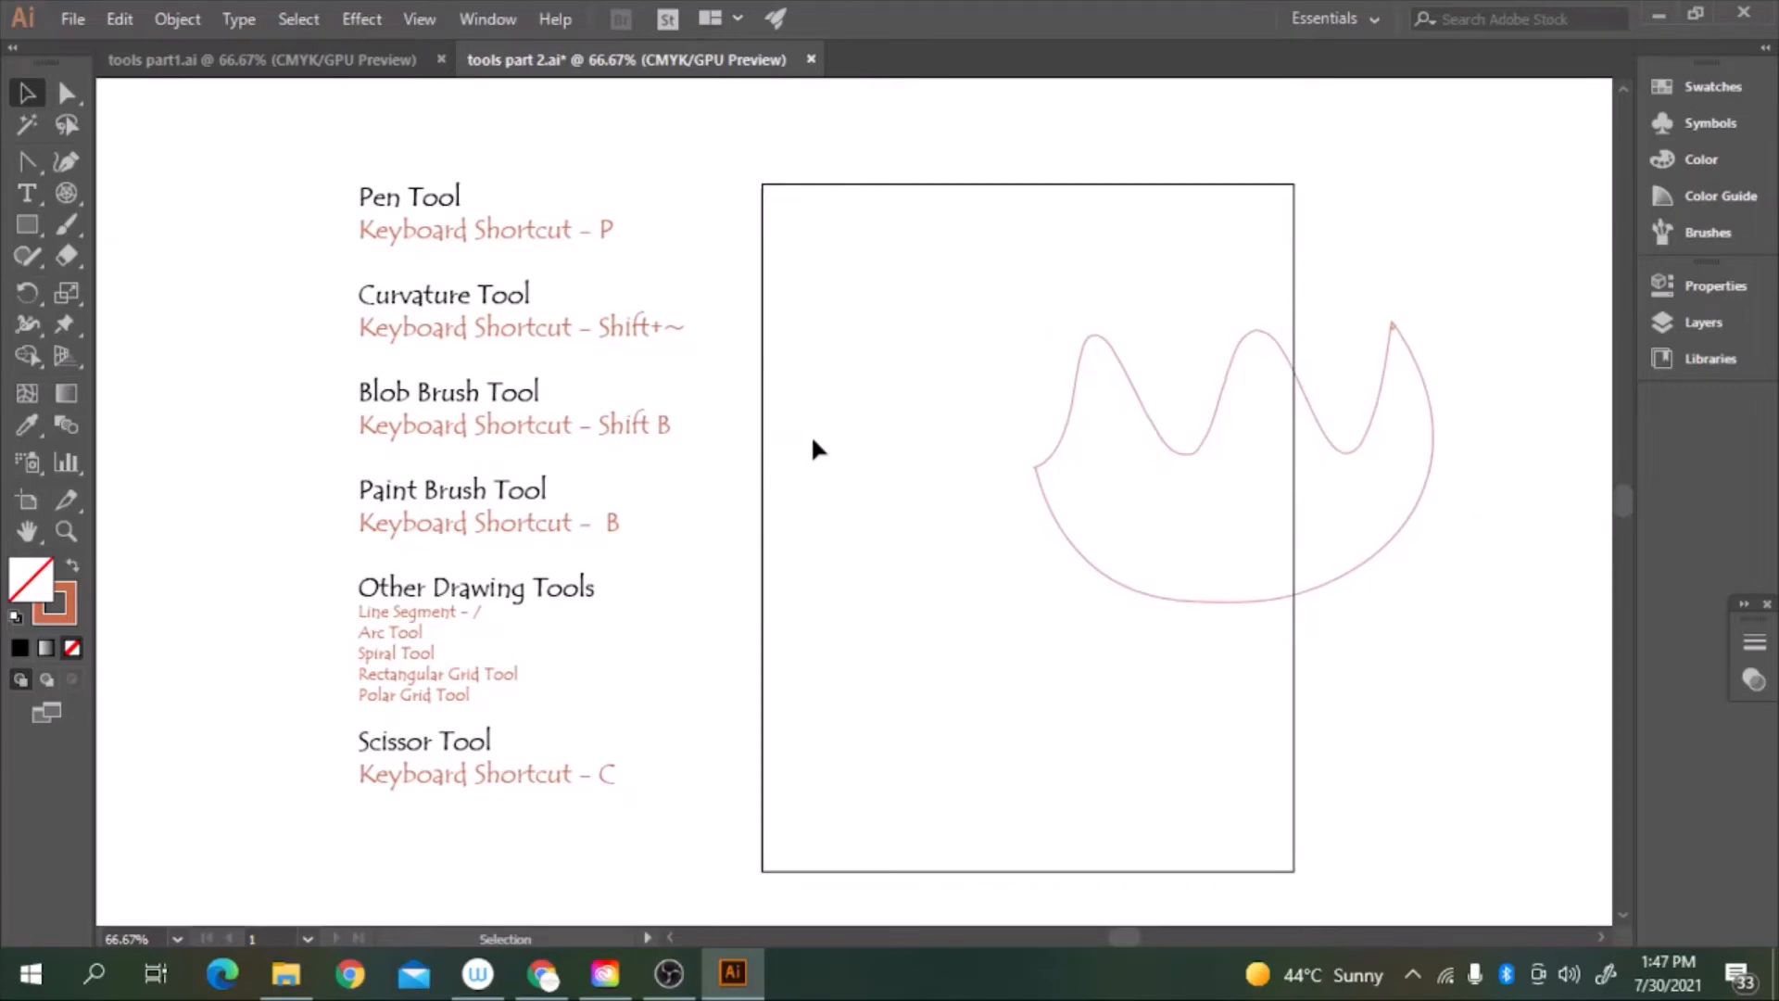
pyautogui.hotkey('ctrl', '+')
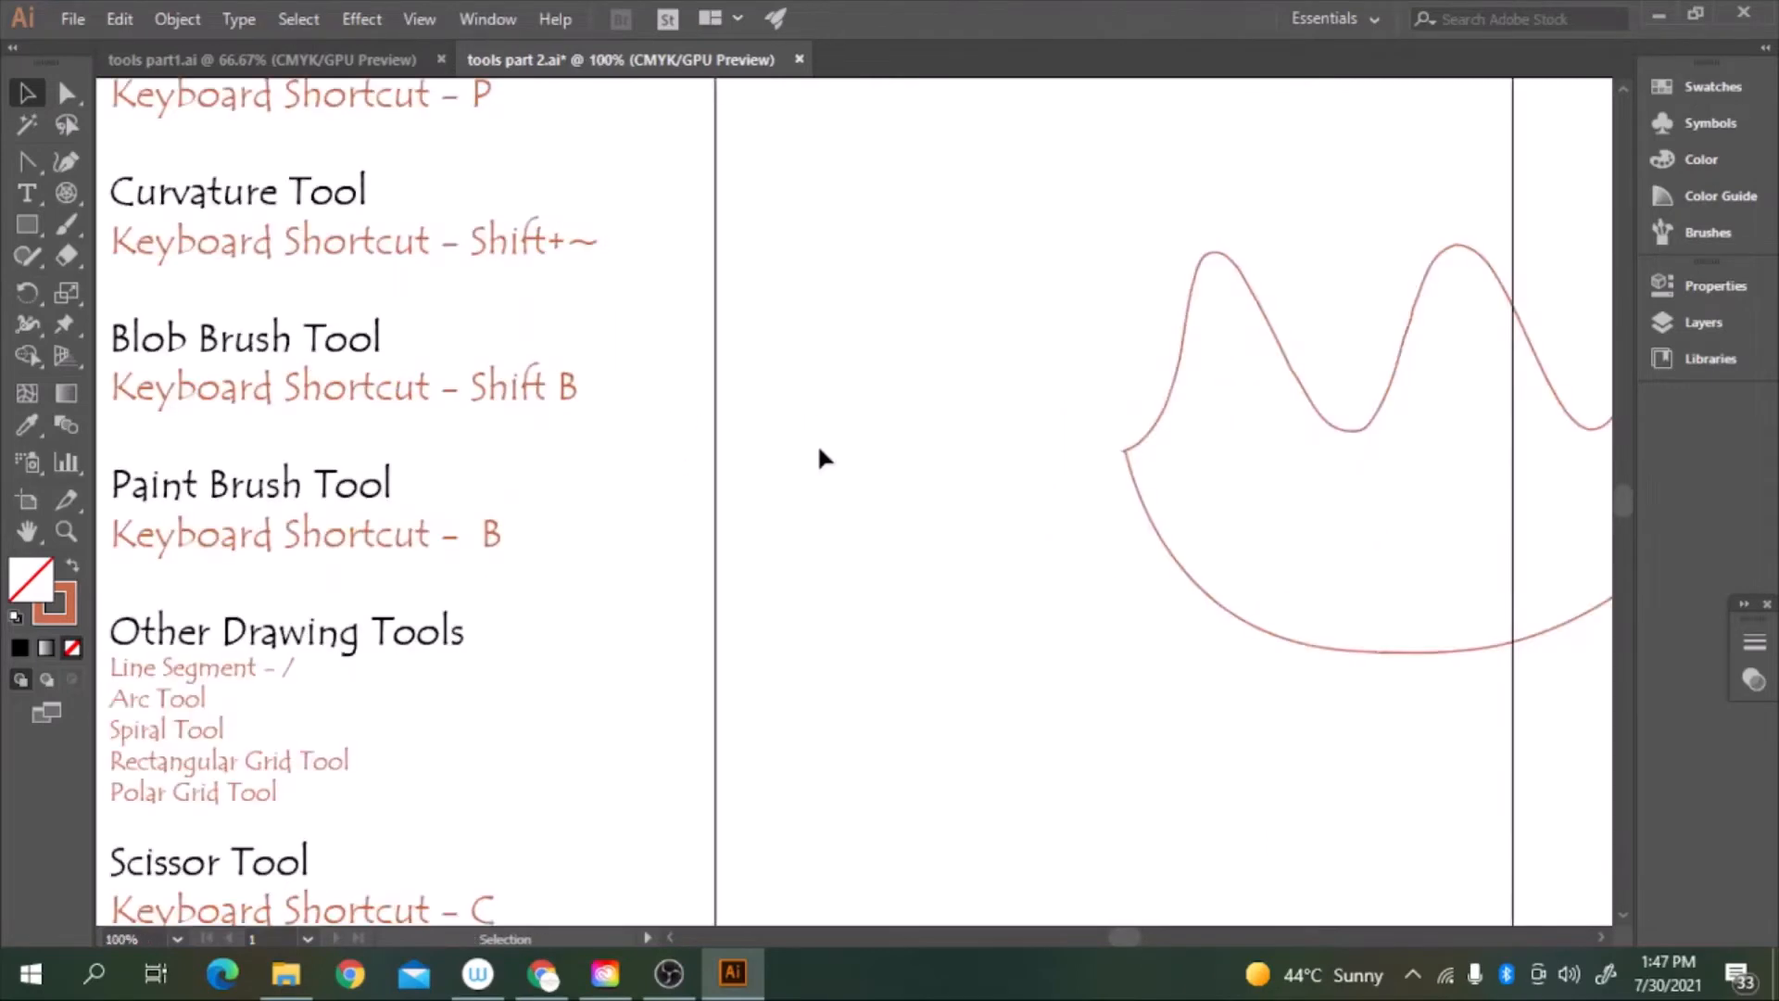
pyautogui.press('b')
pyautogui.moveTo(883, 488); pyautogui.dragTo(920, 478)
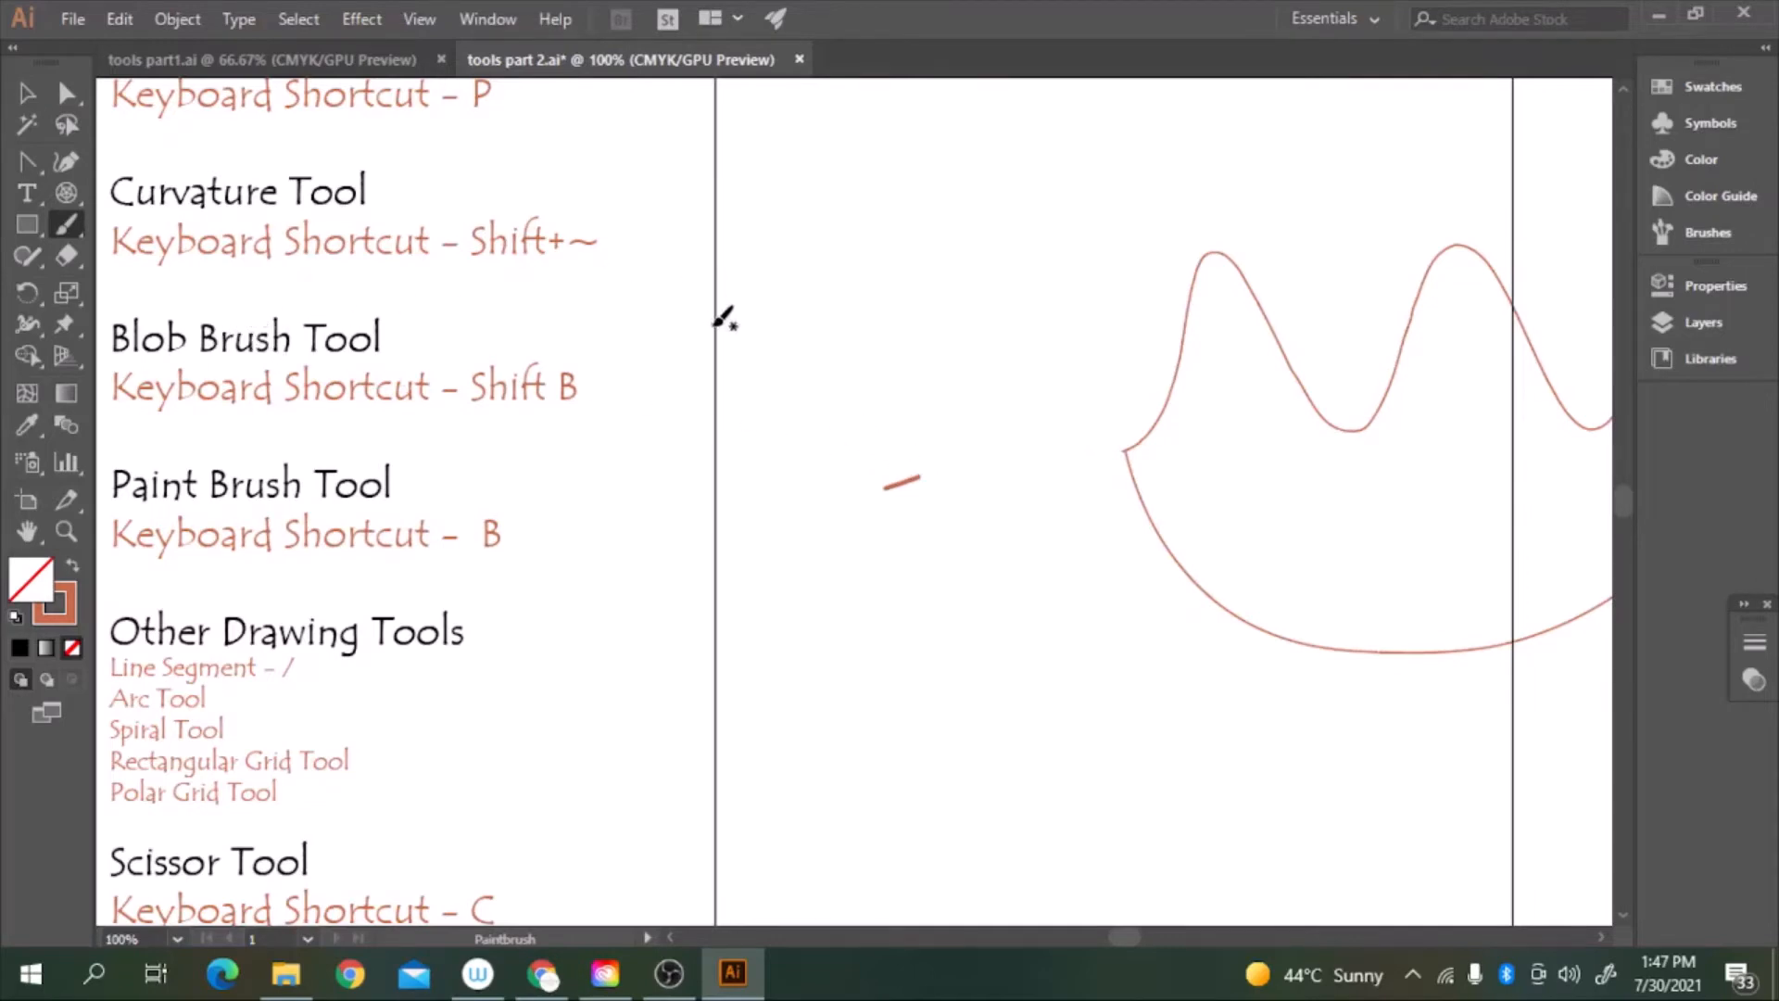
# Draw a pointed leaf outline with a curved center vein above the short stroke using the Blob Brush tool
pyautogui.hotkey('shift', 'b')
pyautogui.moveTo(868, 388)
pyautogui.mouseDown()
pyautogui.moveTo(909, 224)
pyautogui.moveTo(1040, 179)
pyautogui.moveTo(953, 365)
pyautogui.moveTo(877, 385)
pyautogui.moveTo(868, 371)
pyautogui.moveTo(861, 397)
pyautogui.mouseUp()
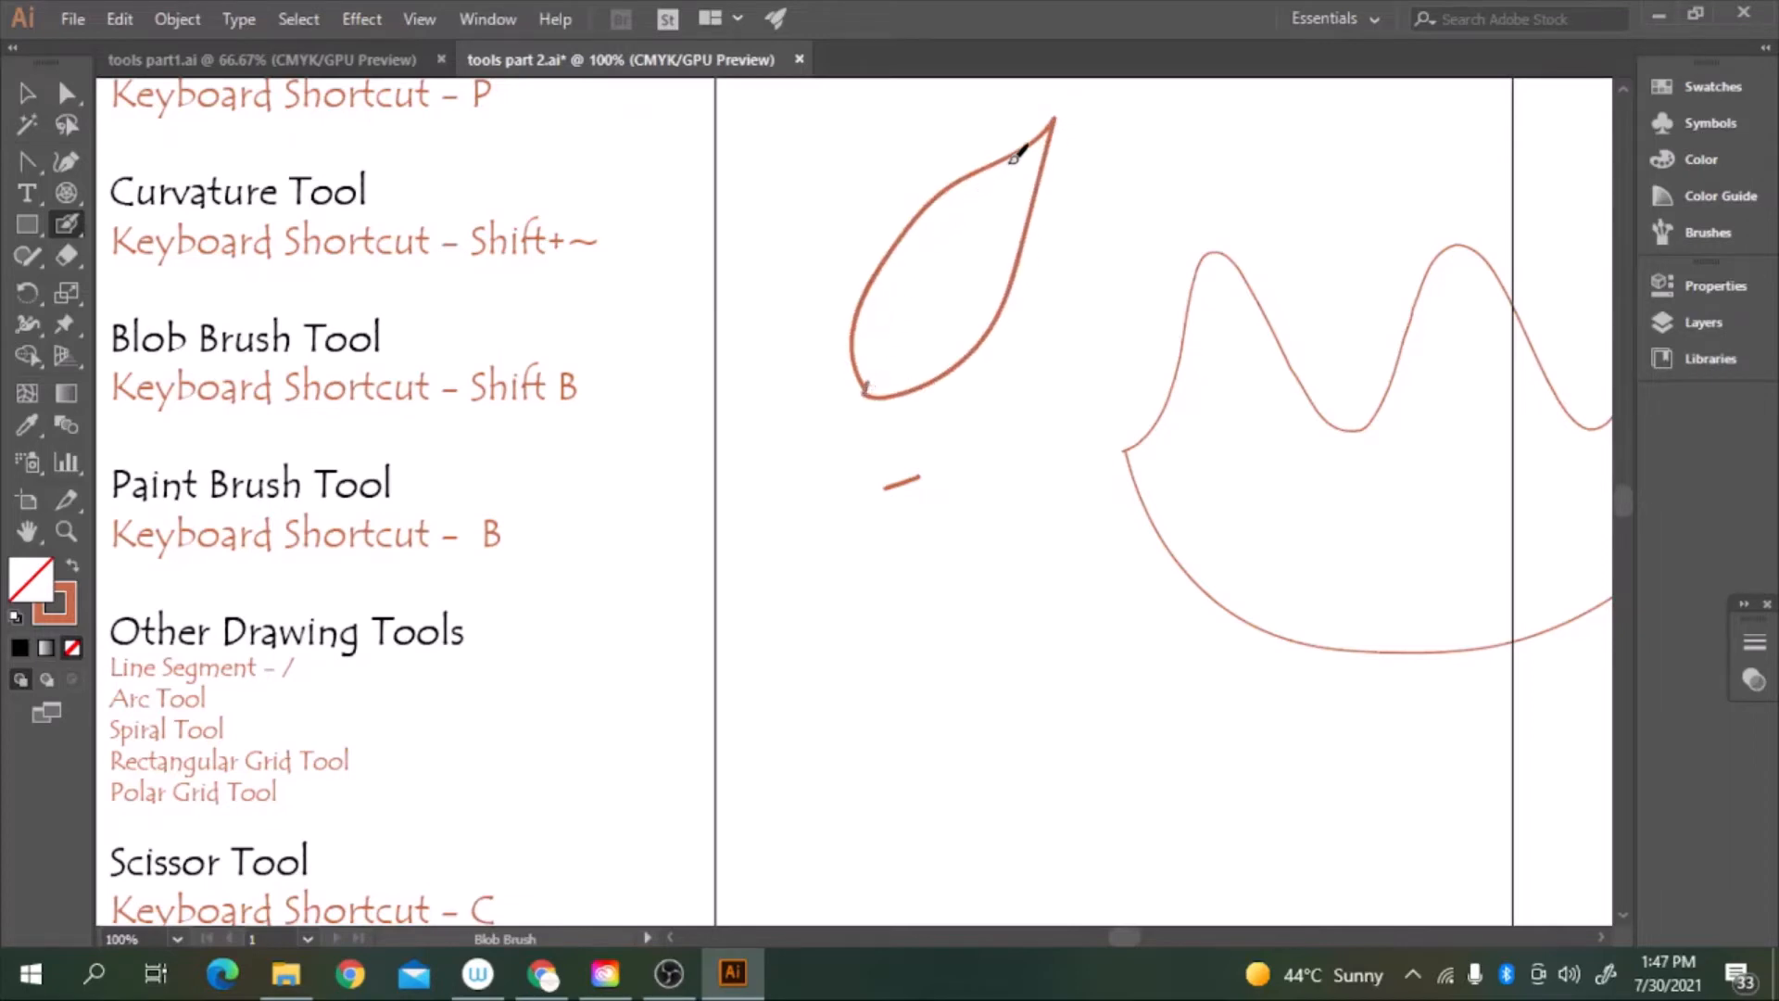
pyautogui.moveTo(1046, 133); pyautogui.dragTo(1054, 119)
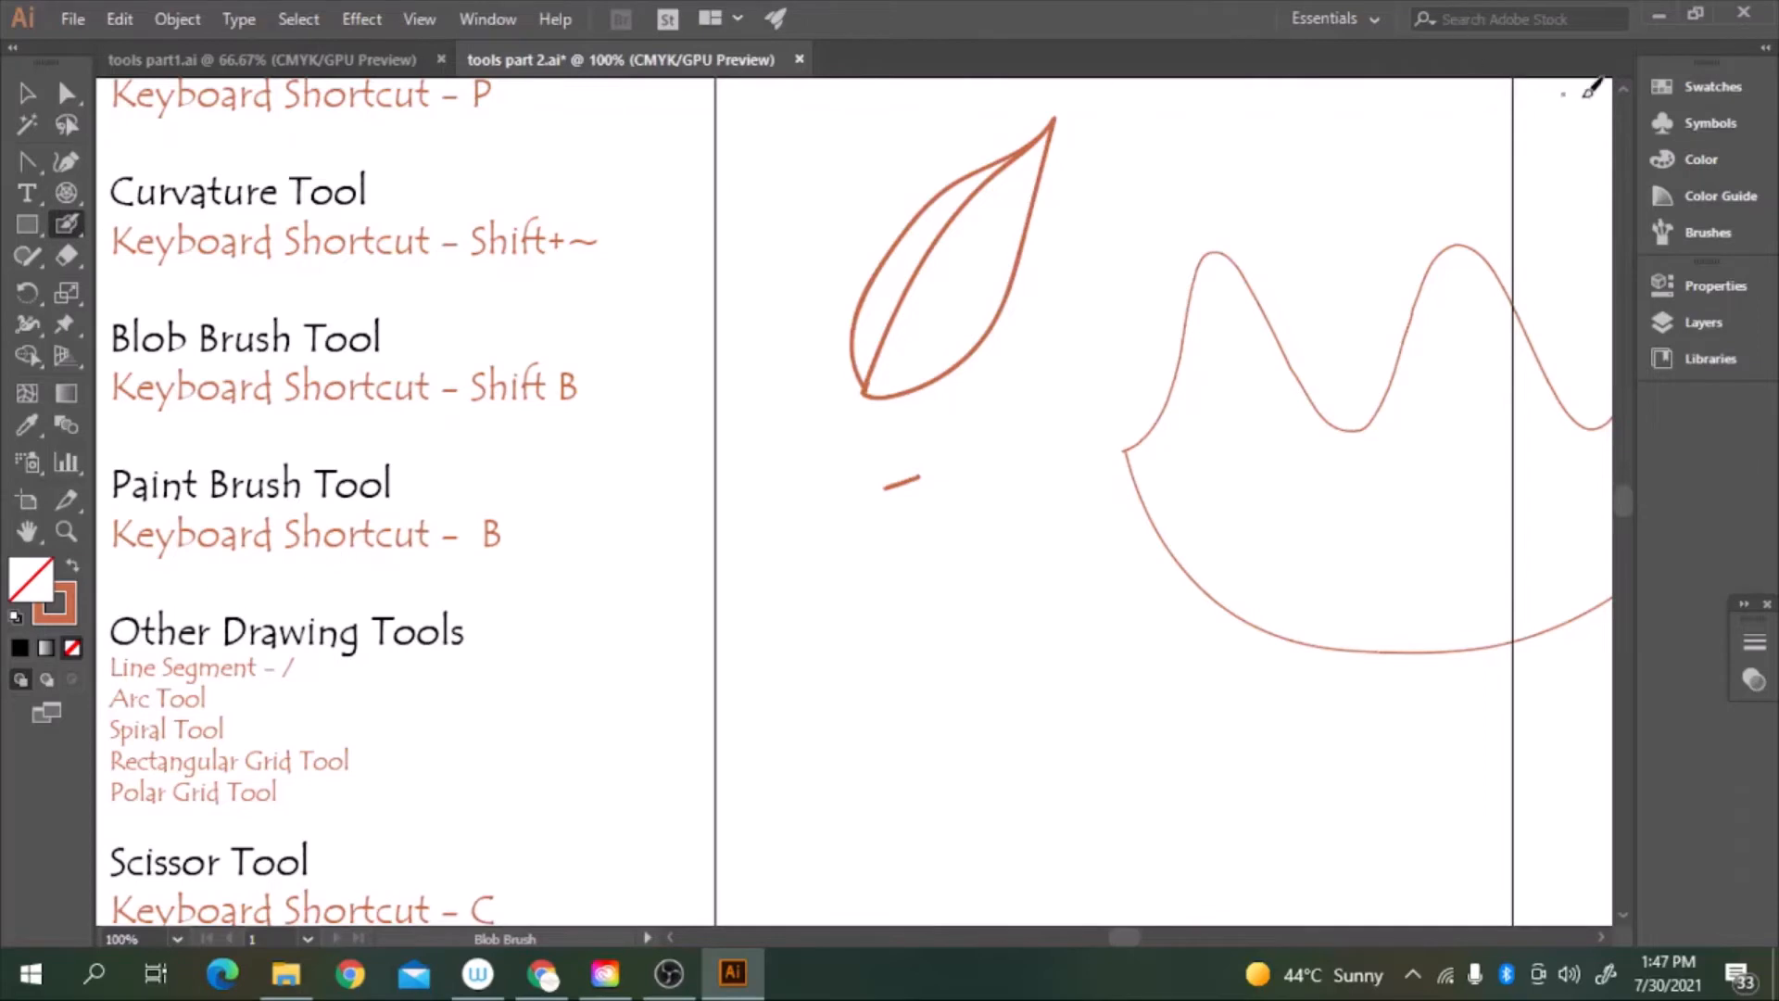
# Choose a green fill swatch and draw a second leaf outline overlapping the first with the Blob Brush tool
pyautogui.click(1677, 86)
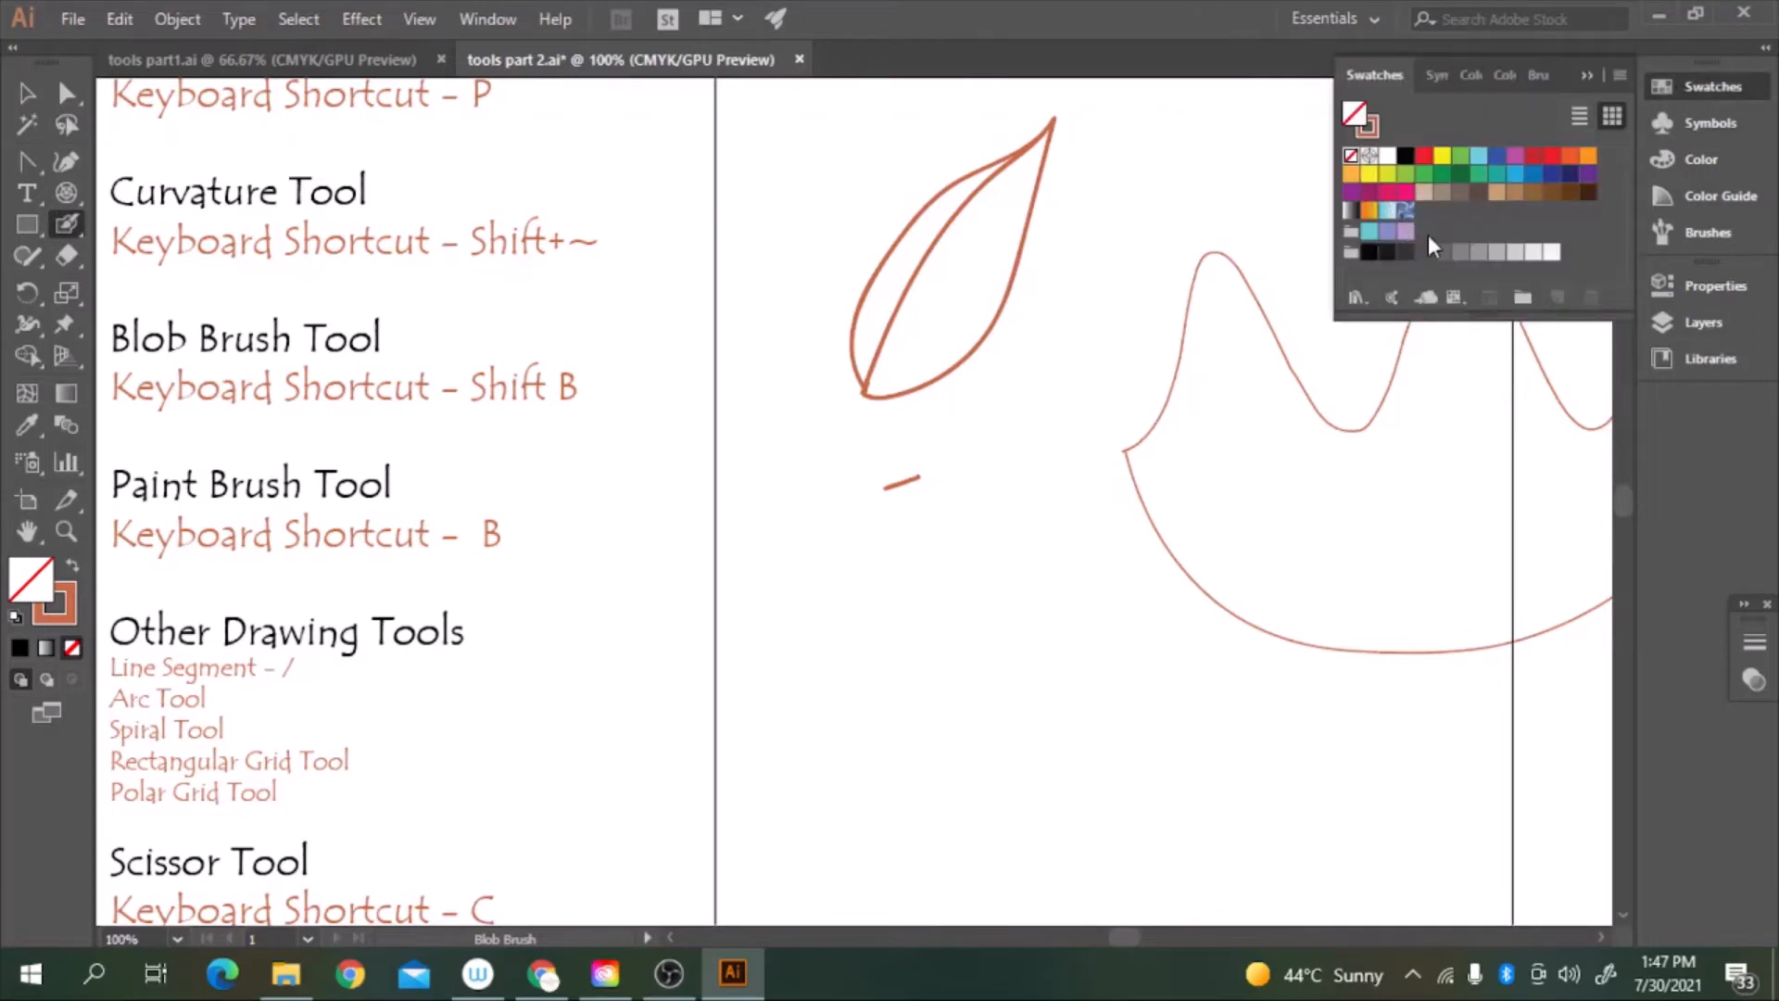
pyautogui.click(1405, 174)
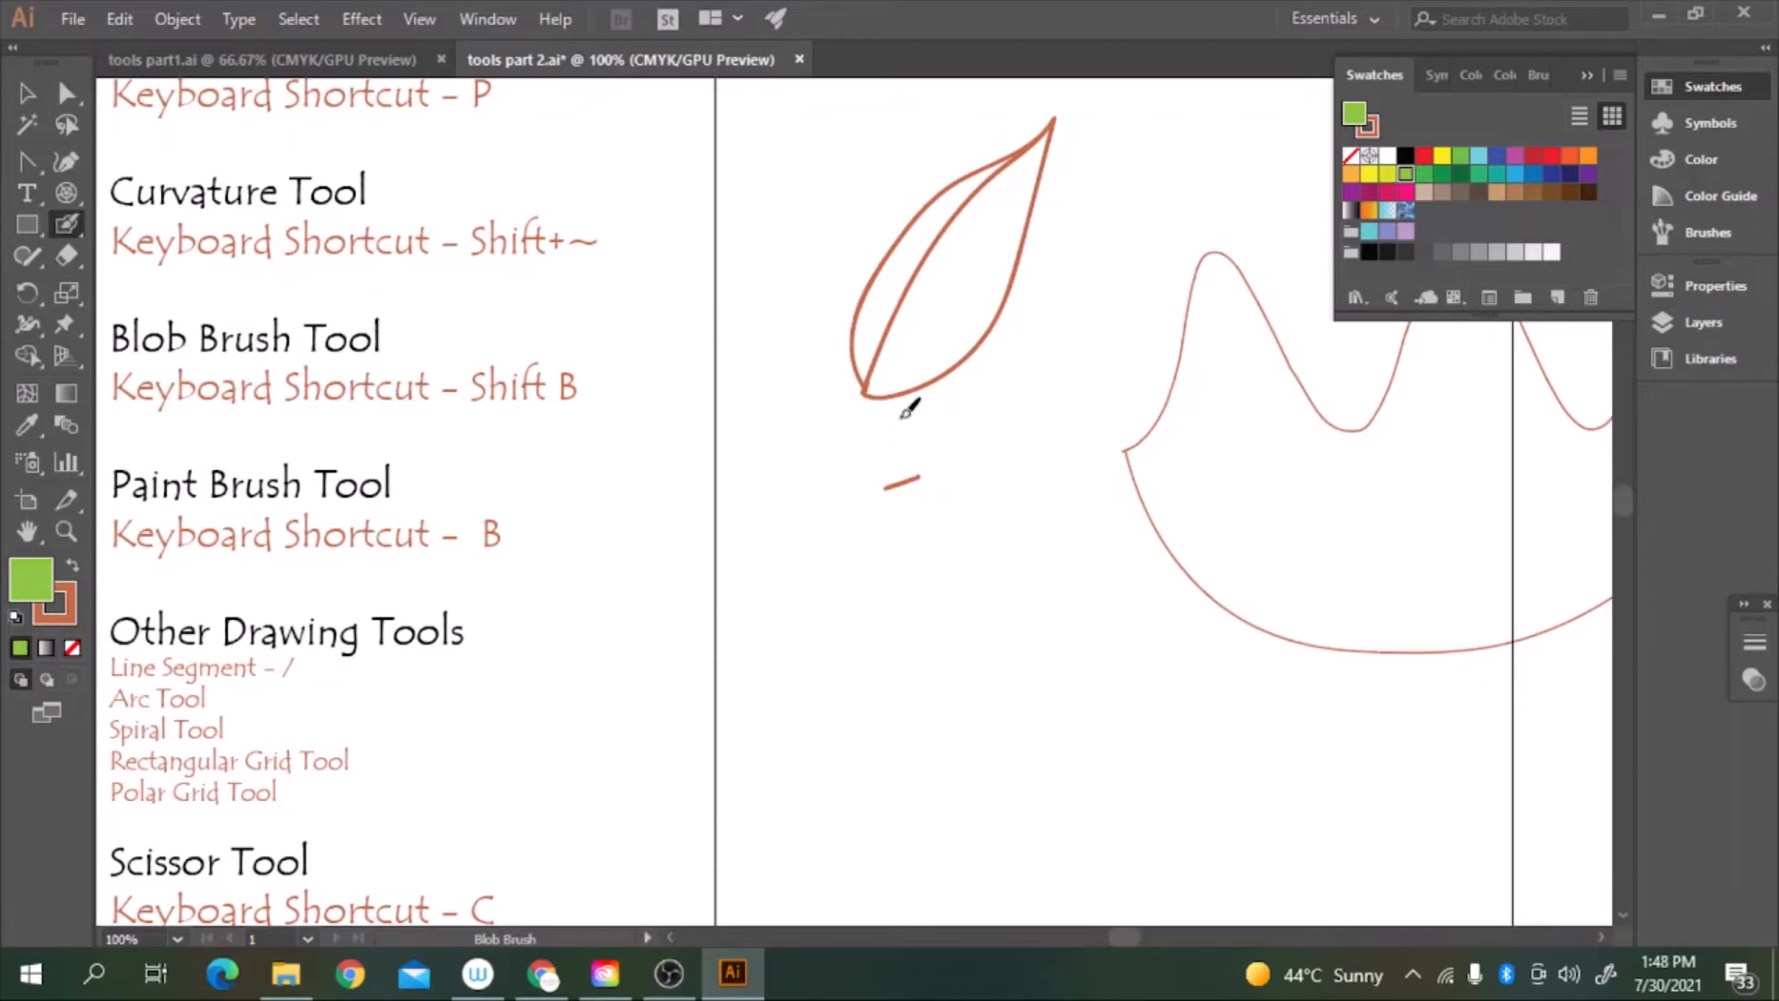
pyautogui.moveTo(908, 413)
pyautogui.mouseDown()
pyautogui.moveTo(901, 361)
pyautogui.moveTo(949, 259)
pyautogui.moveTo(1079, 170)
pyautogui.moveTo(1047, 306)
pyautogui.moveTo(898, 421)
pyautogui.mouseUp()
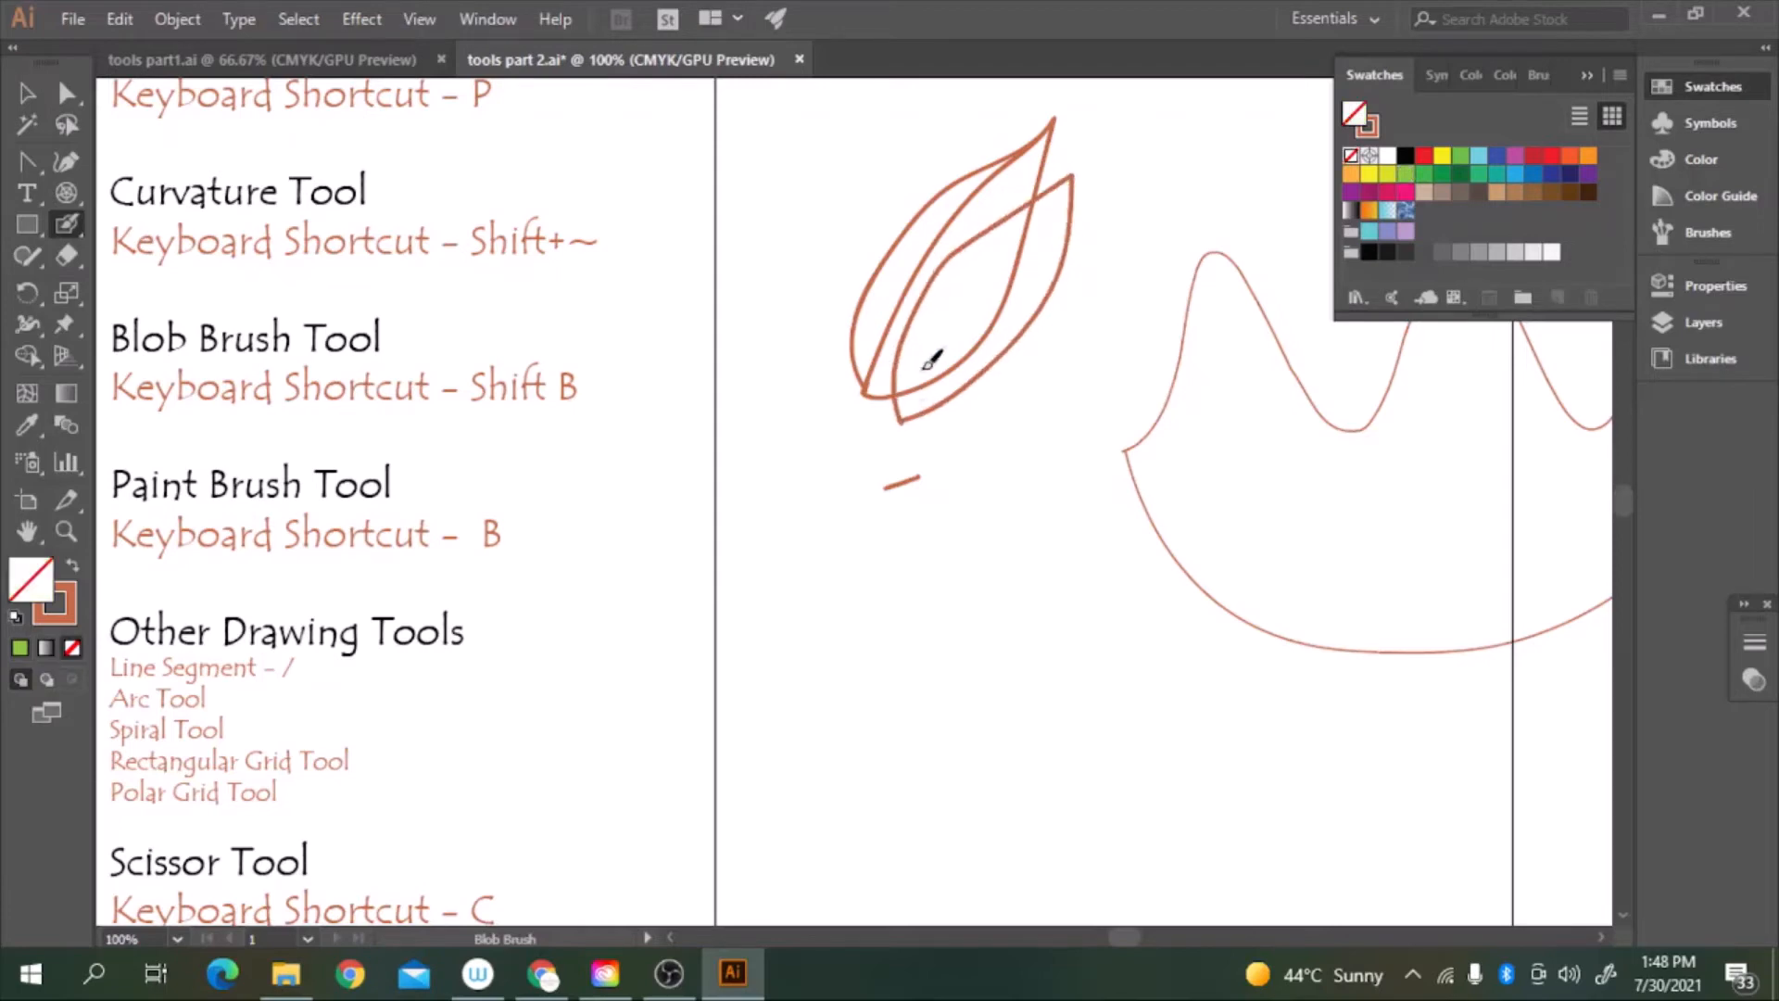
# Make green the stroke color with no fill, and draw a third overlapping leaf outline with the Blob Brush tool
pyautogui.click(22, 647)
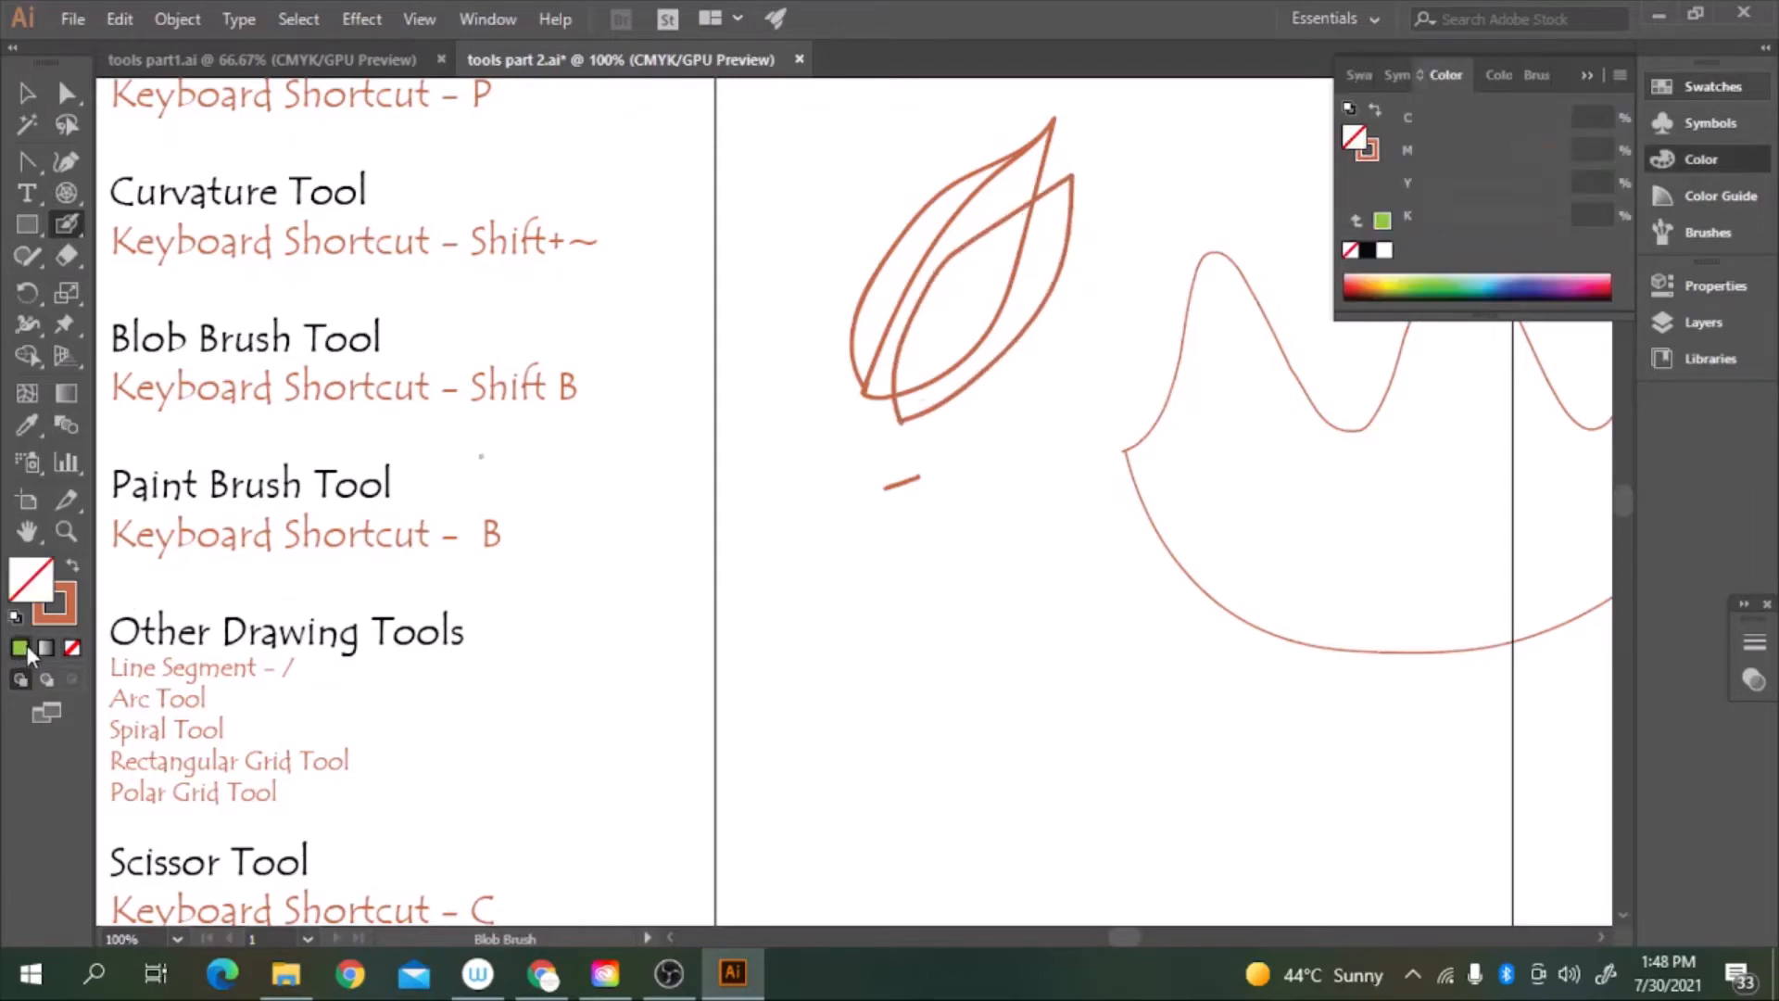
pyautogui.click(71, 563)
pyautogui.click(74, 649)
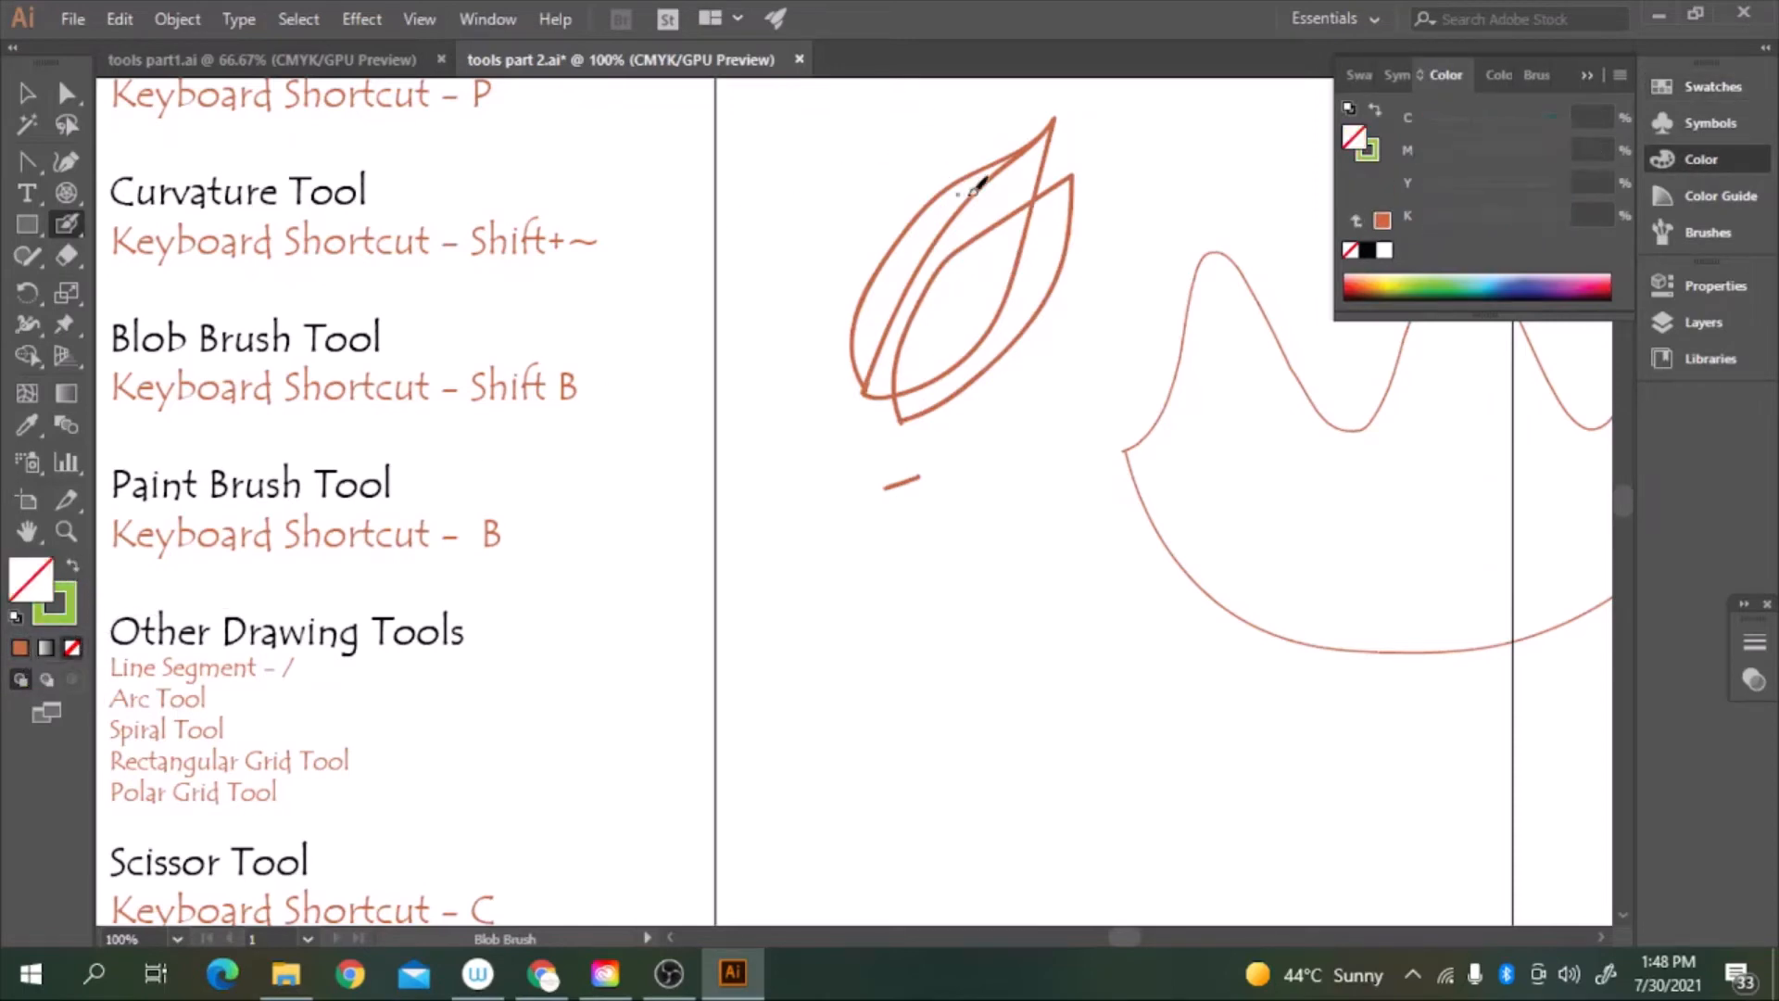
pyautogui.moveTo(934, 432)
pyautogui.mouseDown()
pyautogui.moveTo(943, 361)
pyautogui.moveTo(998, 273)
pyautogui.moveTo(1126, 178)
pyautogui.moveTo(1052, 347)
pyautogui.moveTo(989, 412)
pyautogui.moveTo(930, 428)
pyautogui.mouseUp()
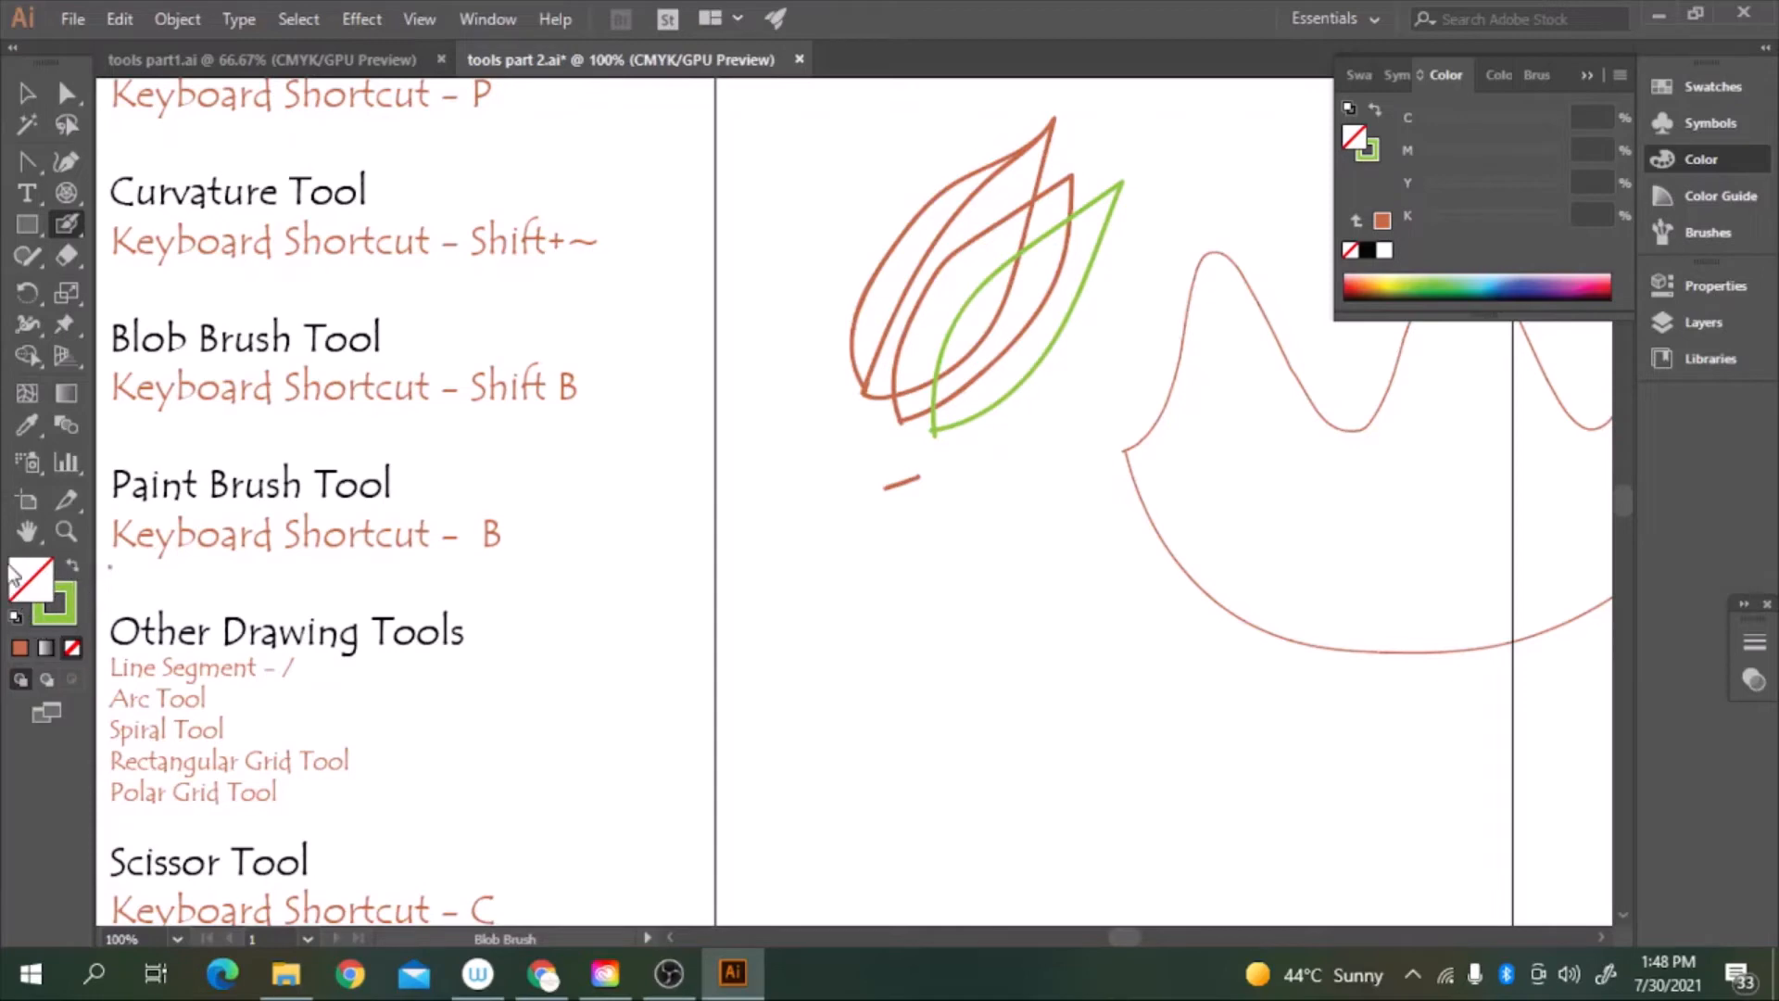
# Draw three green leaf outlines fanning out from one base point below the short stroke with the Blob Brush tool
pyautogui.click(68, 619)
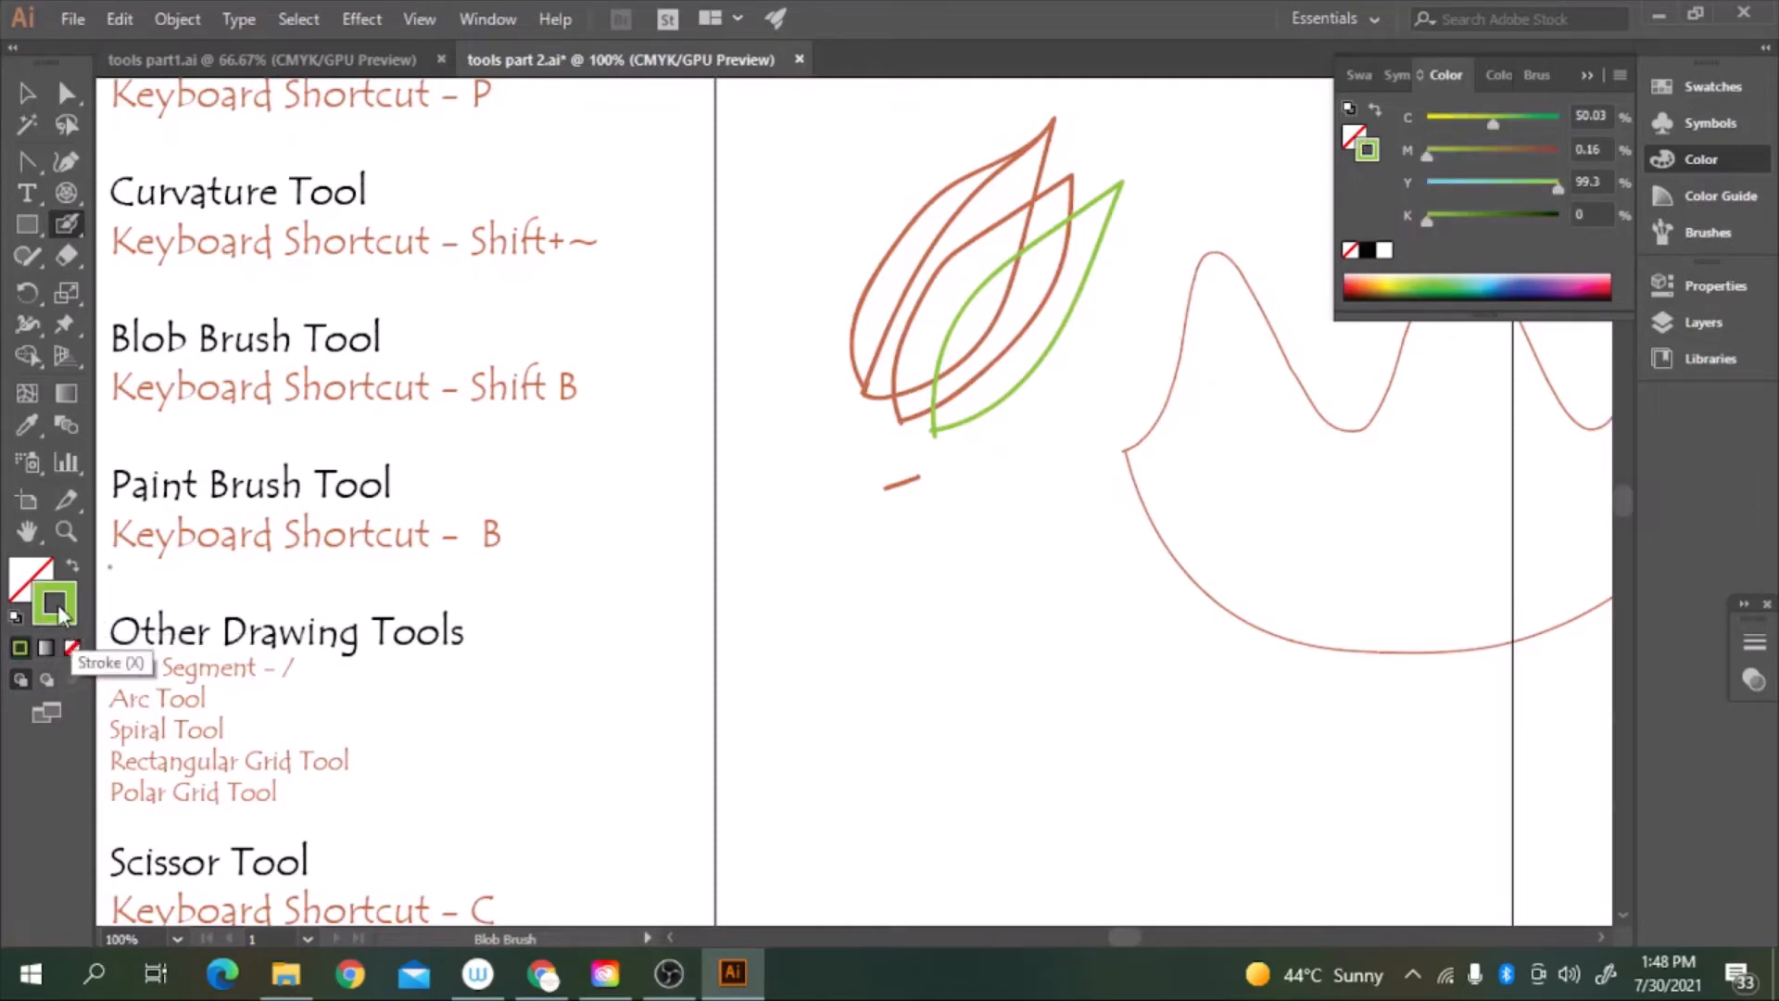
pyautogui.click(72, 565)
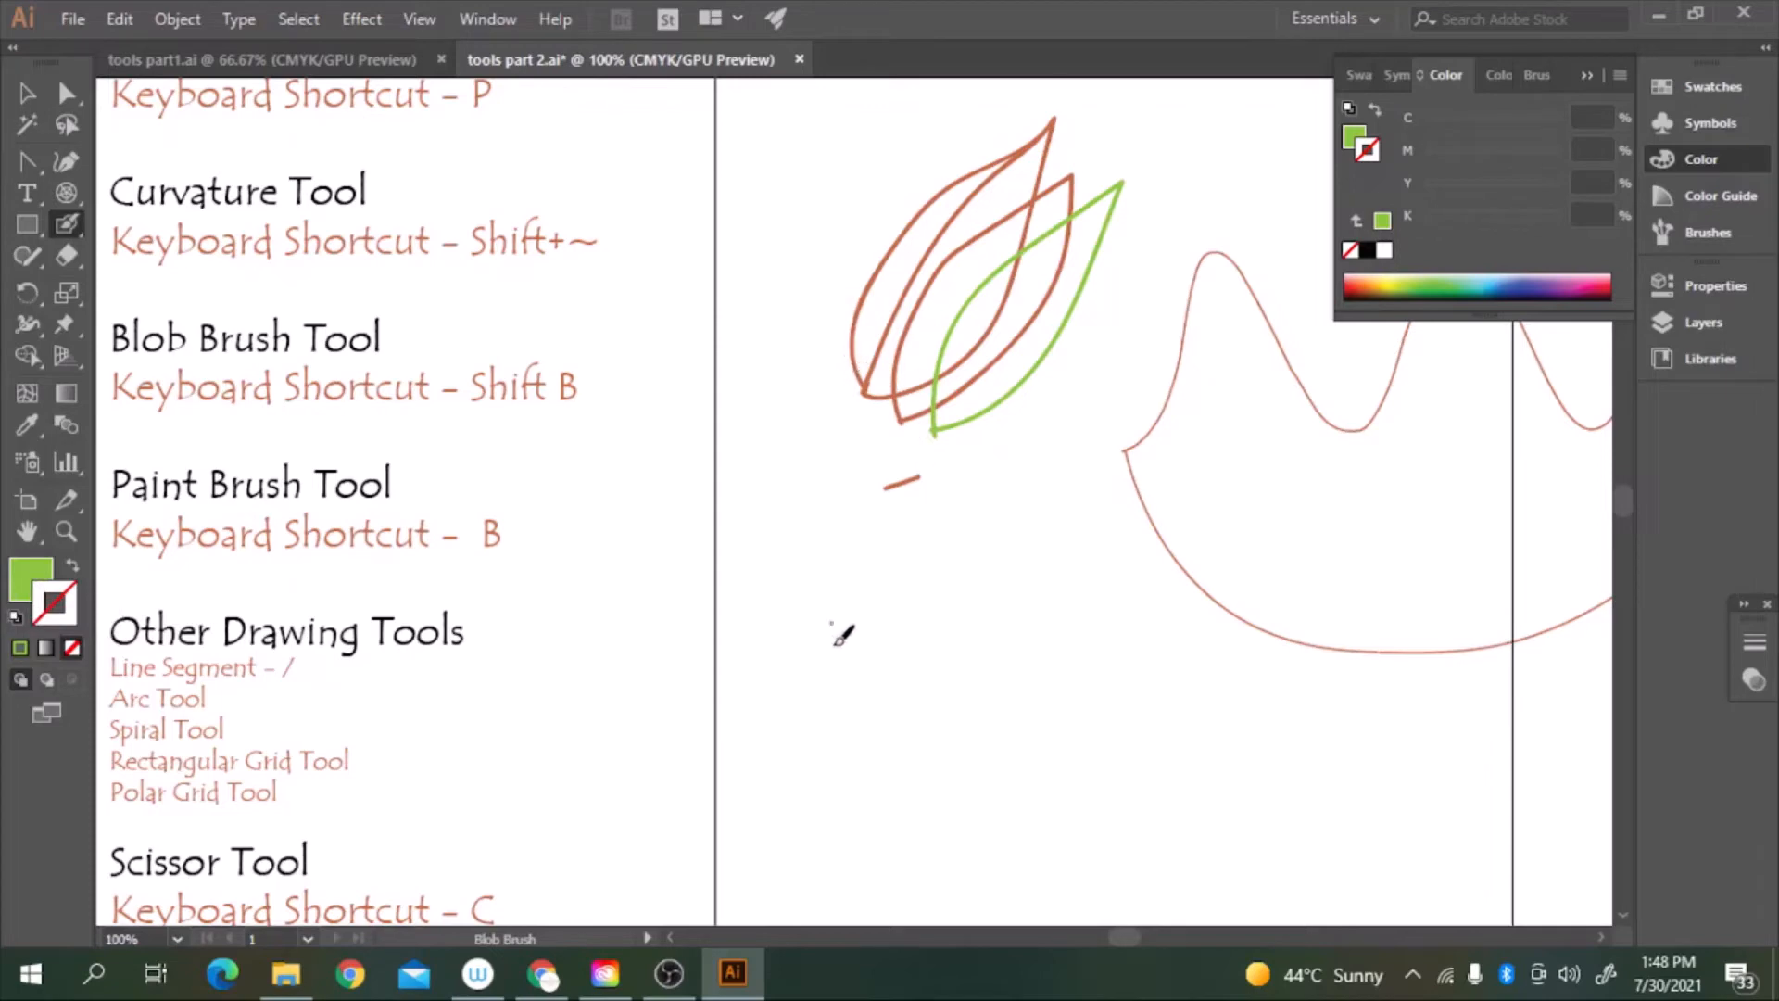
pyautogui.moveTo(825, 695)
pyautogui.mouseDown()
pyautogui.moveTo(830, 616)
pyautogui.moveTo(955, 482)
pyautogui.moveTo(920, 625)
pyautogui.moveTo(827, 700)
pyautogui.moveTo(795, 672)
pyautogui.moveTo(767, 511)
pyautogui.moveTo(836, 633)
pyautogui.moveTo(831, 679)
pyautogui.mouseUp()
pyautogui.hotkey('shift', 'x')
pyautogui.moveTo(1022, 567)
pyautogui.mouseDown()
pyautogui.moveTo(951, 694)
pyautogui.moveTo(868, 715)
pyautogui.moveTo(816, 697)
pyautogui.moveTo(827, 648)
pyautogui.mouseUp()
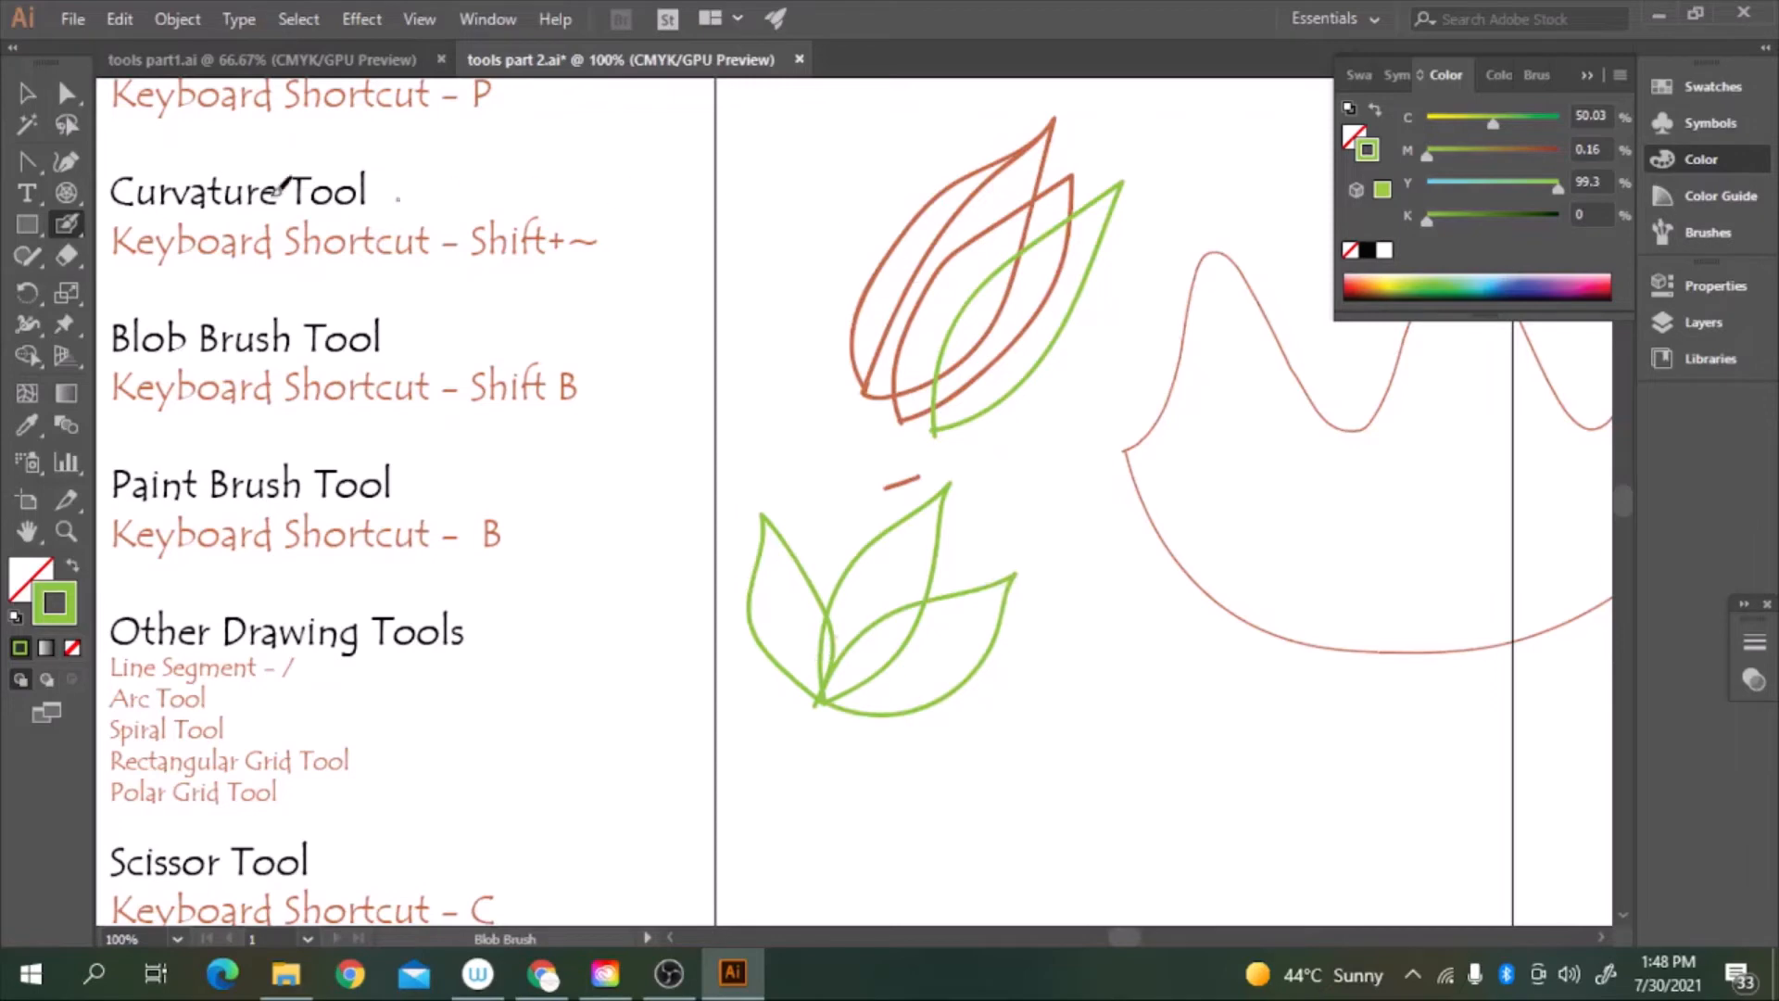
# Move the green three-leaf shape to the right and slightly down, and deselect it
pyautogui.click(27, 92)
pyautogui.click(938, 515)
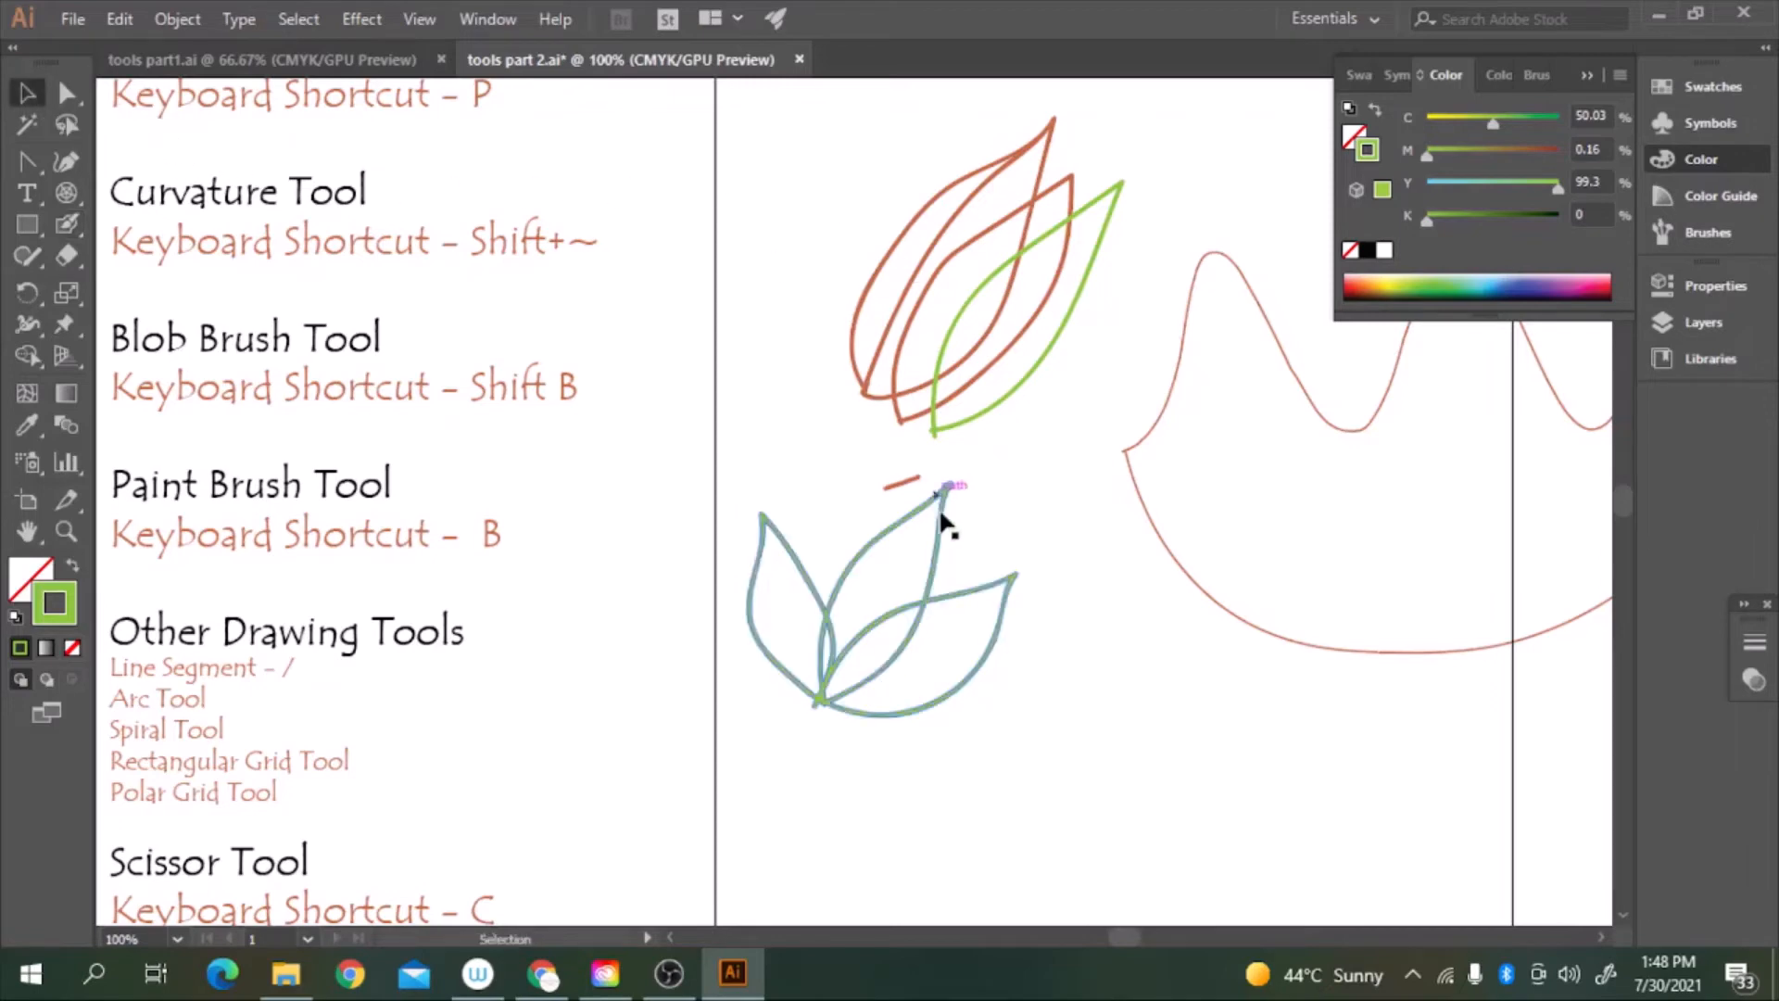
pyautogui.click(932, 639)
pyautogui.click(913, 598)
pyautogui.moveTo(926, 604); pyautogui.dragTo(1082, 641)
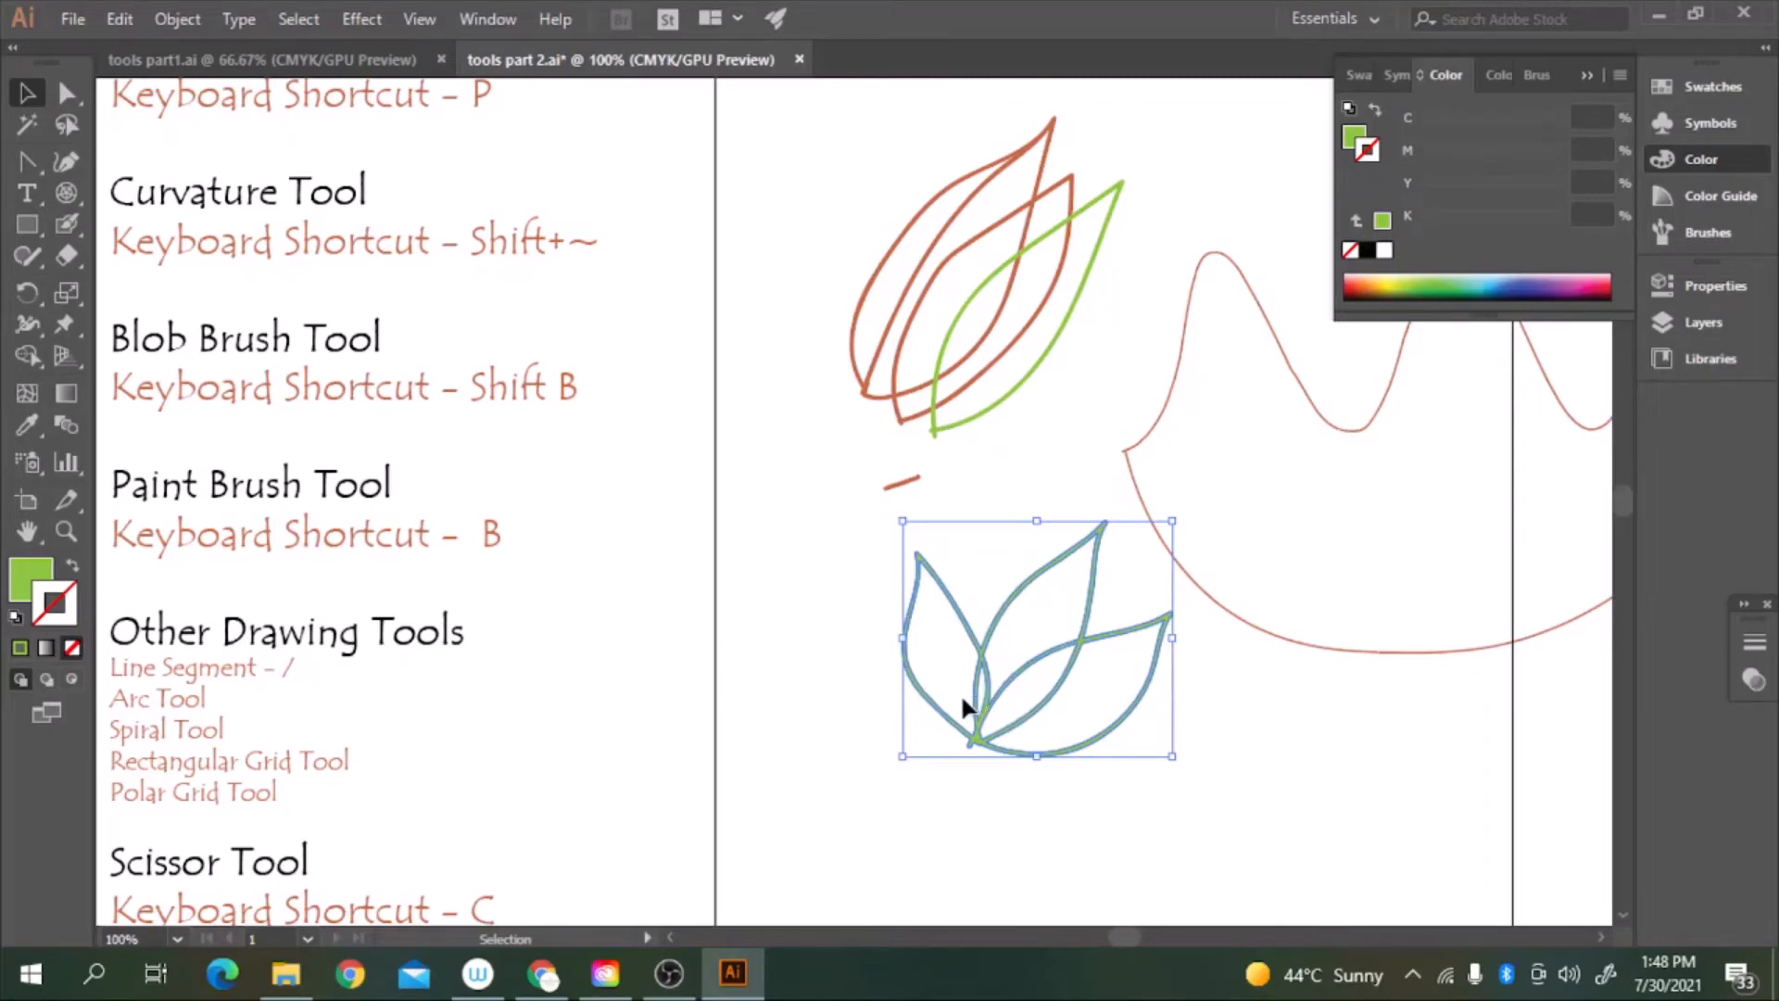
pyautogui.click(862, 709)
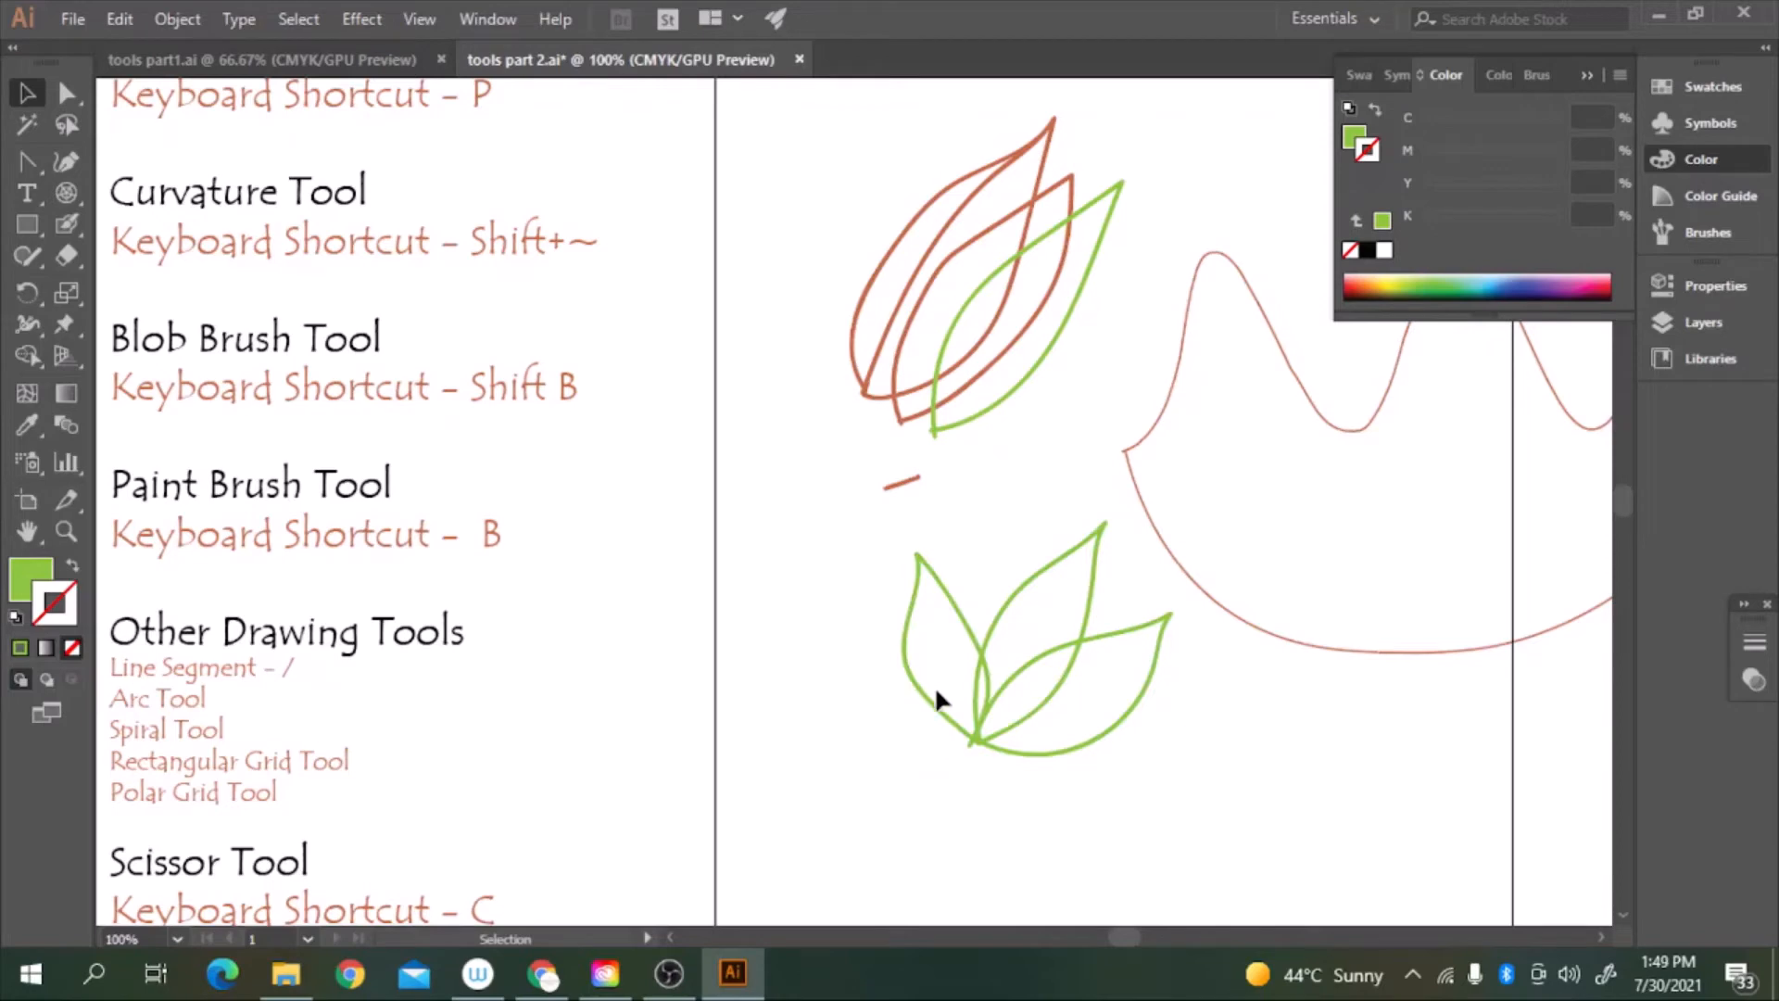
# Add a fourth green leaf on the plant's left side with the Blob Brush, and draw a small yellow oval around the leaves' base
pyautogui.hotkey('shift', 'b')
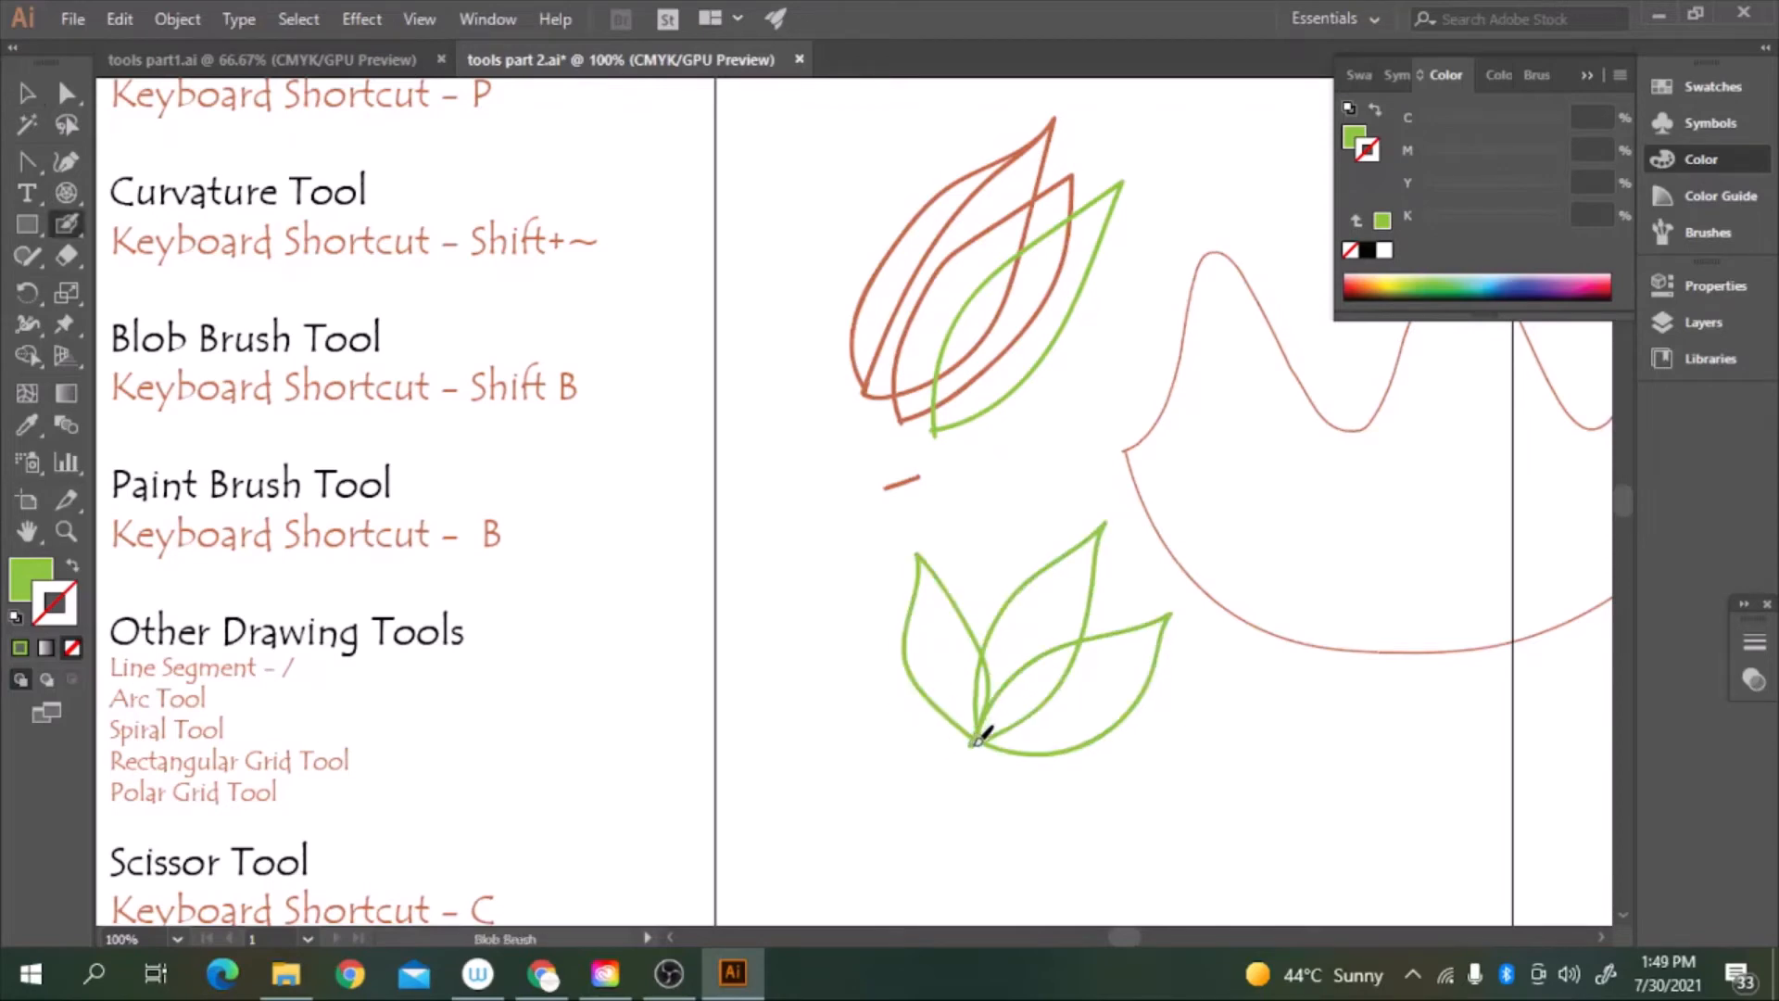
pyautogui.moveTo(973, 738)
pyautogui.mouseDown()
pyautogui.moveTo(889, 742)
pyautogui.moveTo(820, 629)
pyautogui.moveTo(832, 603)
pyautogui.moveTo(913, 644)
pyautogui.moveTo(977, 742)
pyautogui.mouseUp()
pyautogui.hotkey('shift', 'x')
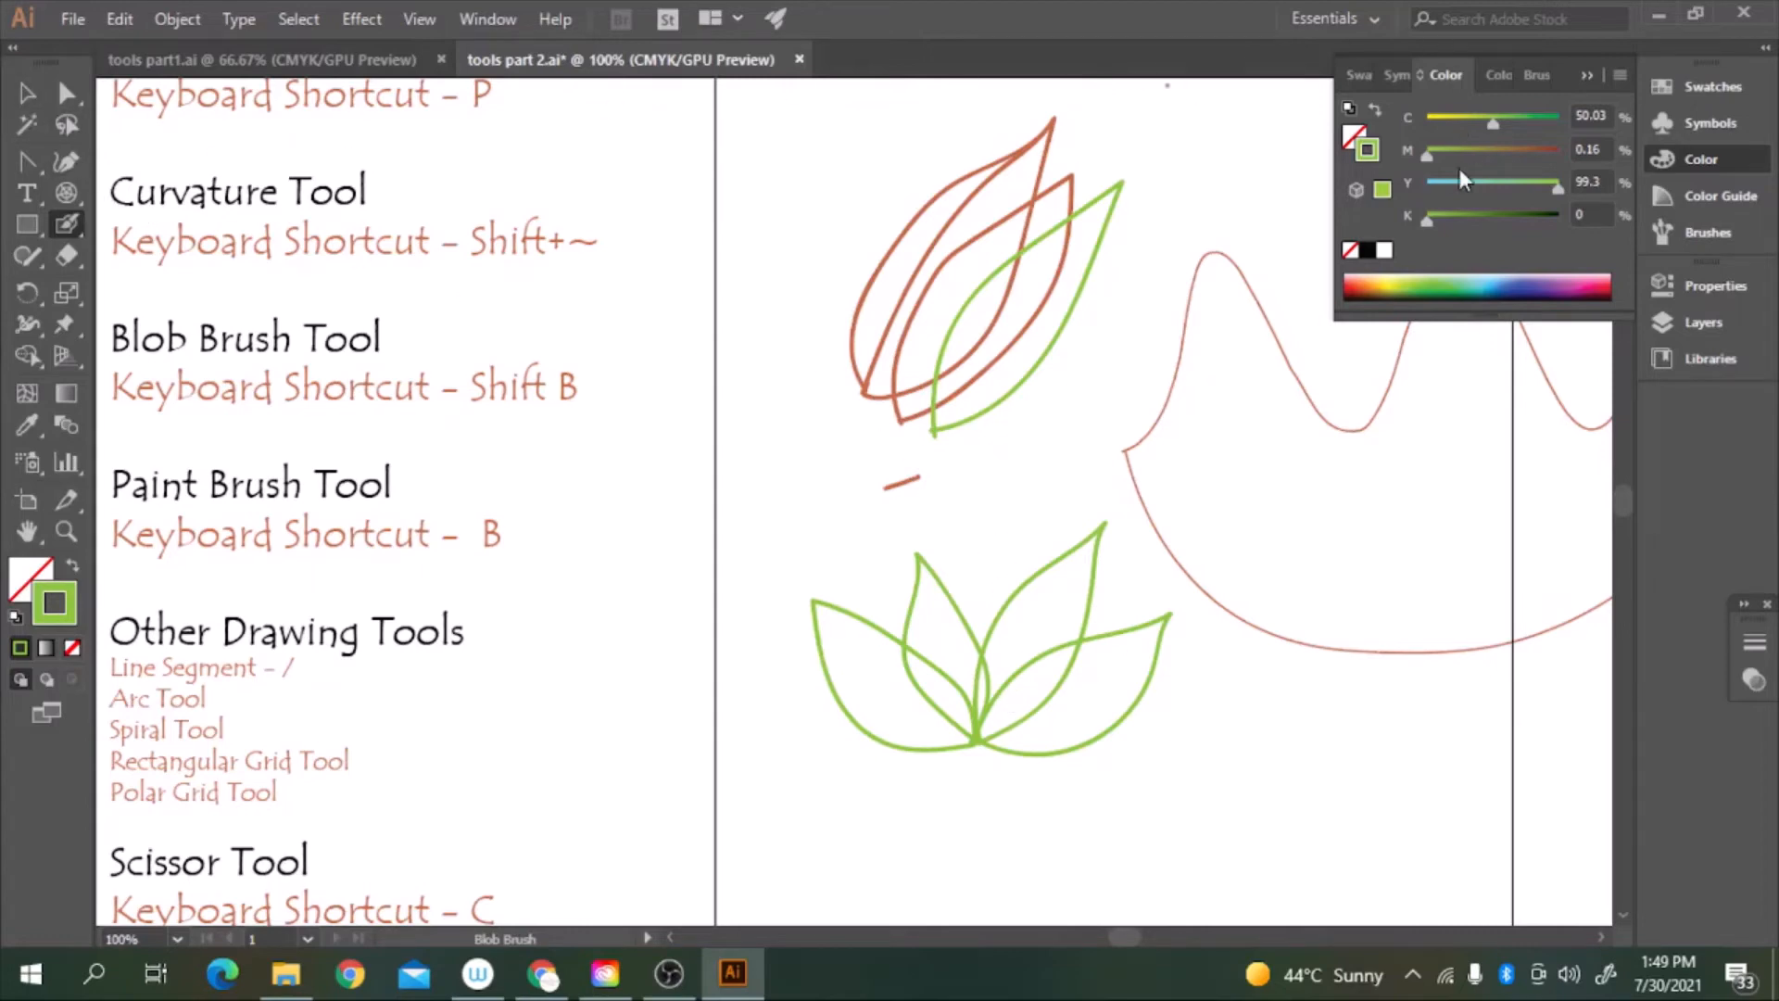
pyautogui.click(1389, 291)
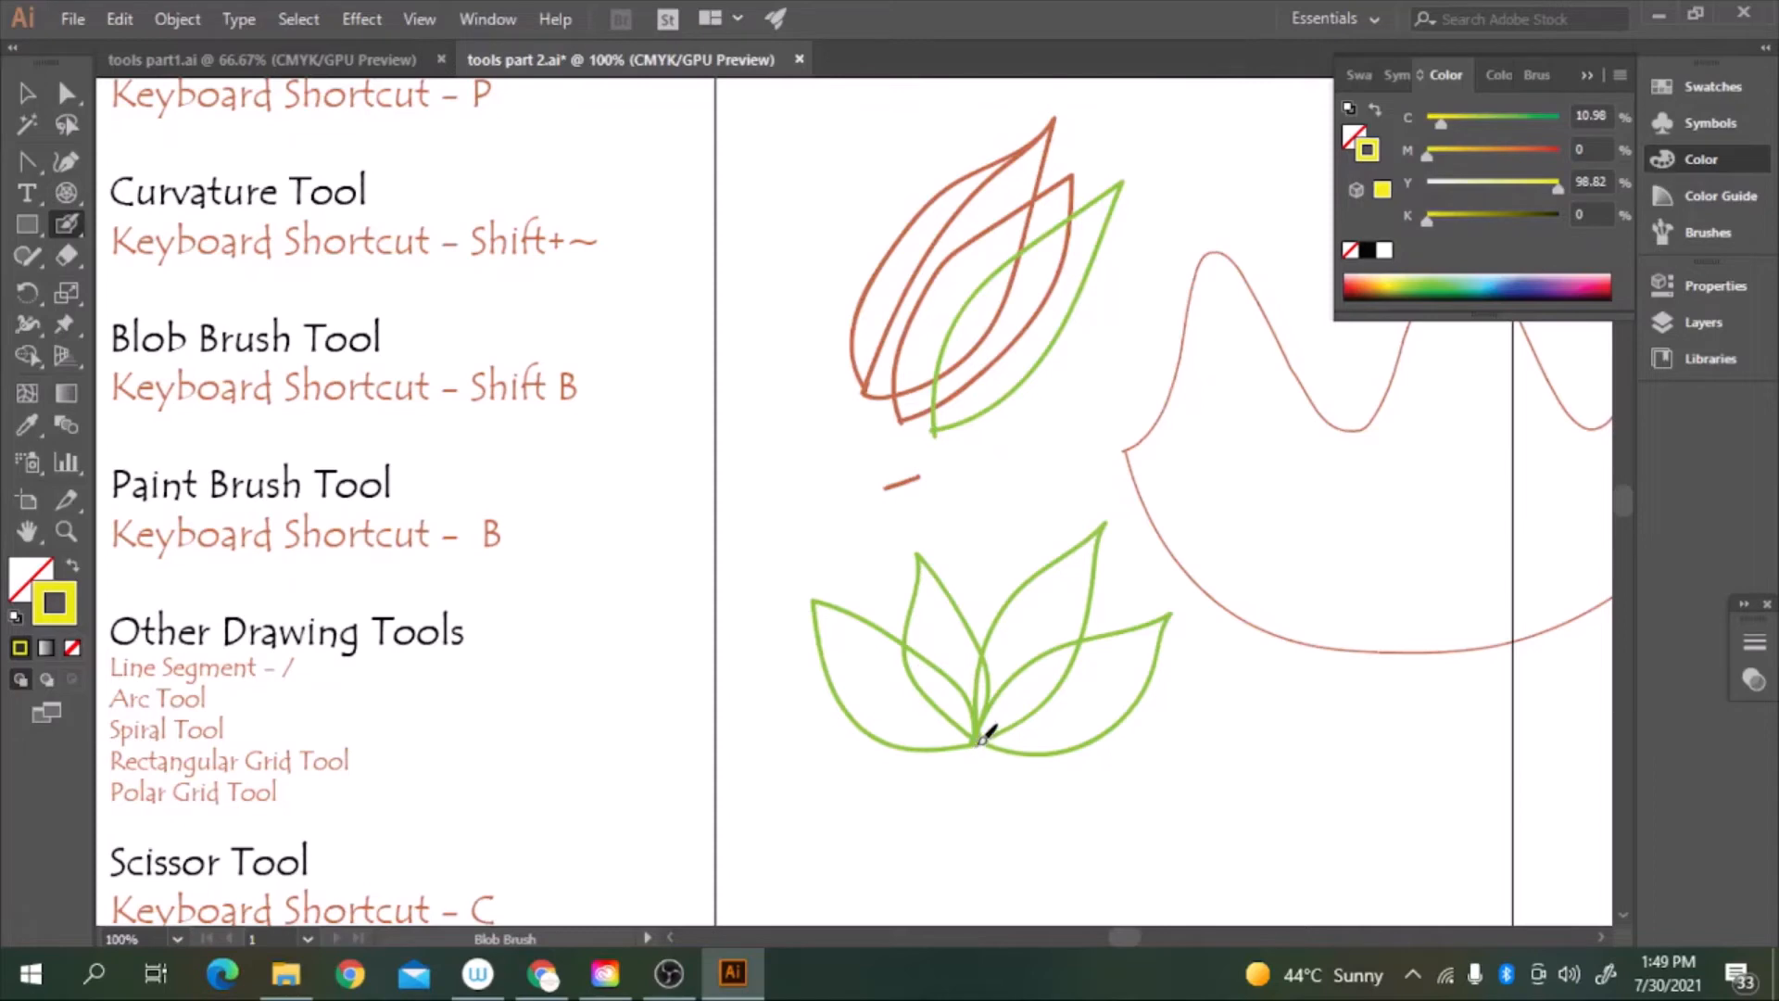
pyautogui.moveTo(980, 762)
pyautogui.mouseDown()
pyautogui.moveTo(949, 719)
pyautogui.moveTo(1019, 717)
pyautogui.moveTo(1024, 751)
pyautogui.moveTo(989, 763)
pyautogui.mouseUp()
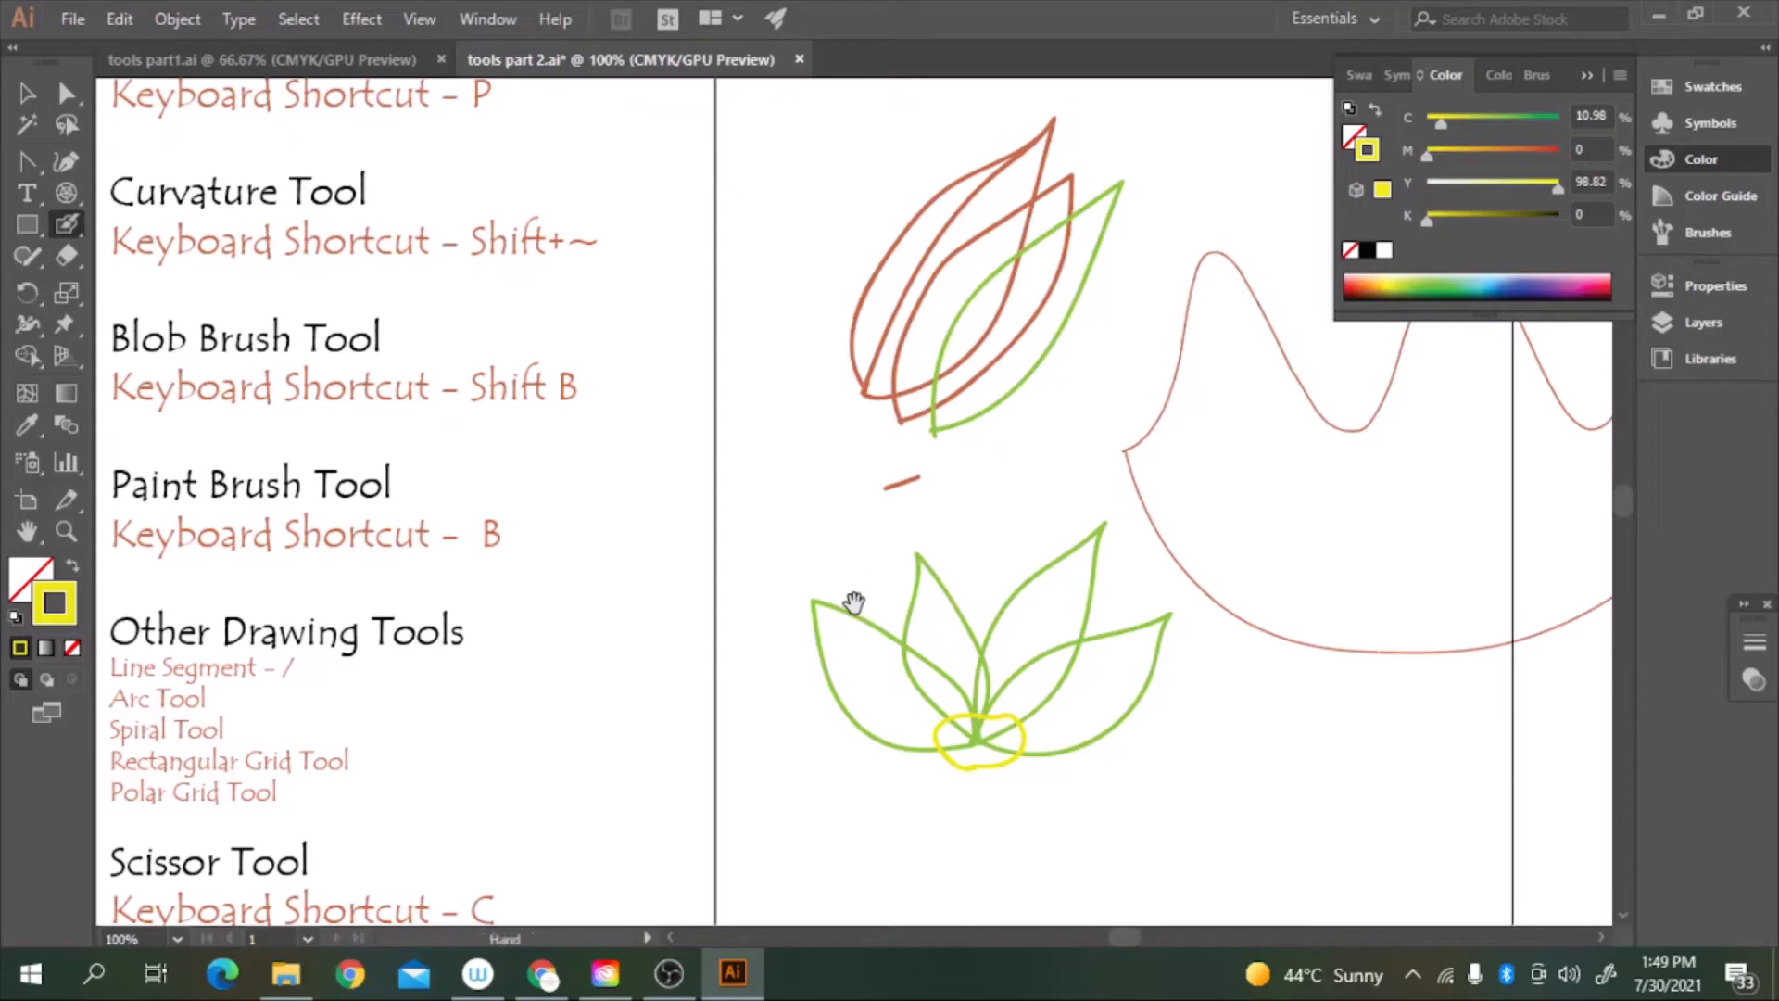
# Set the Blob Brush options to a size of 15 pt, an angle of -35° and a roundness of 67%
pyautogui.moveTo(853, 603); pyautogui.dragTo(1029, 520)
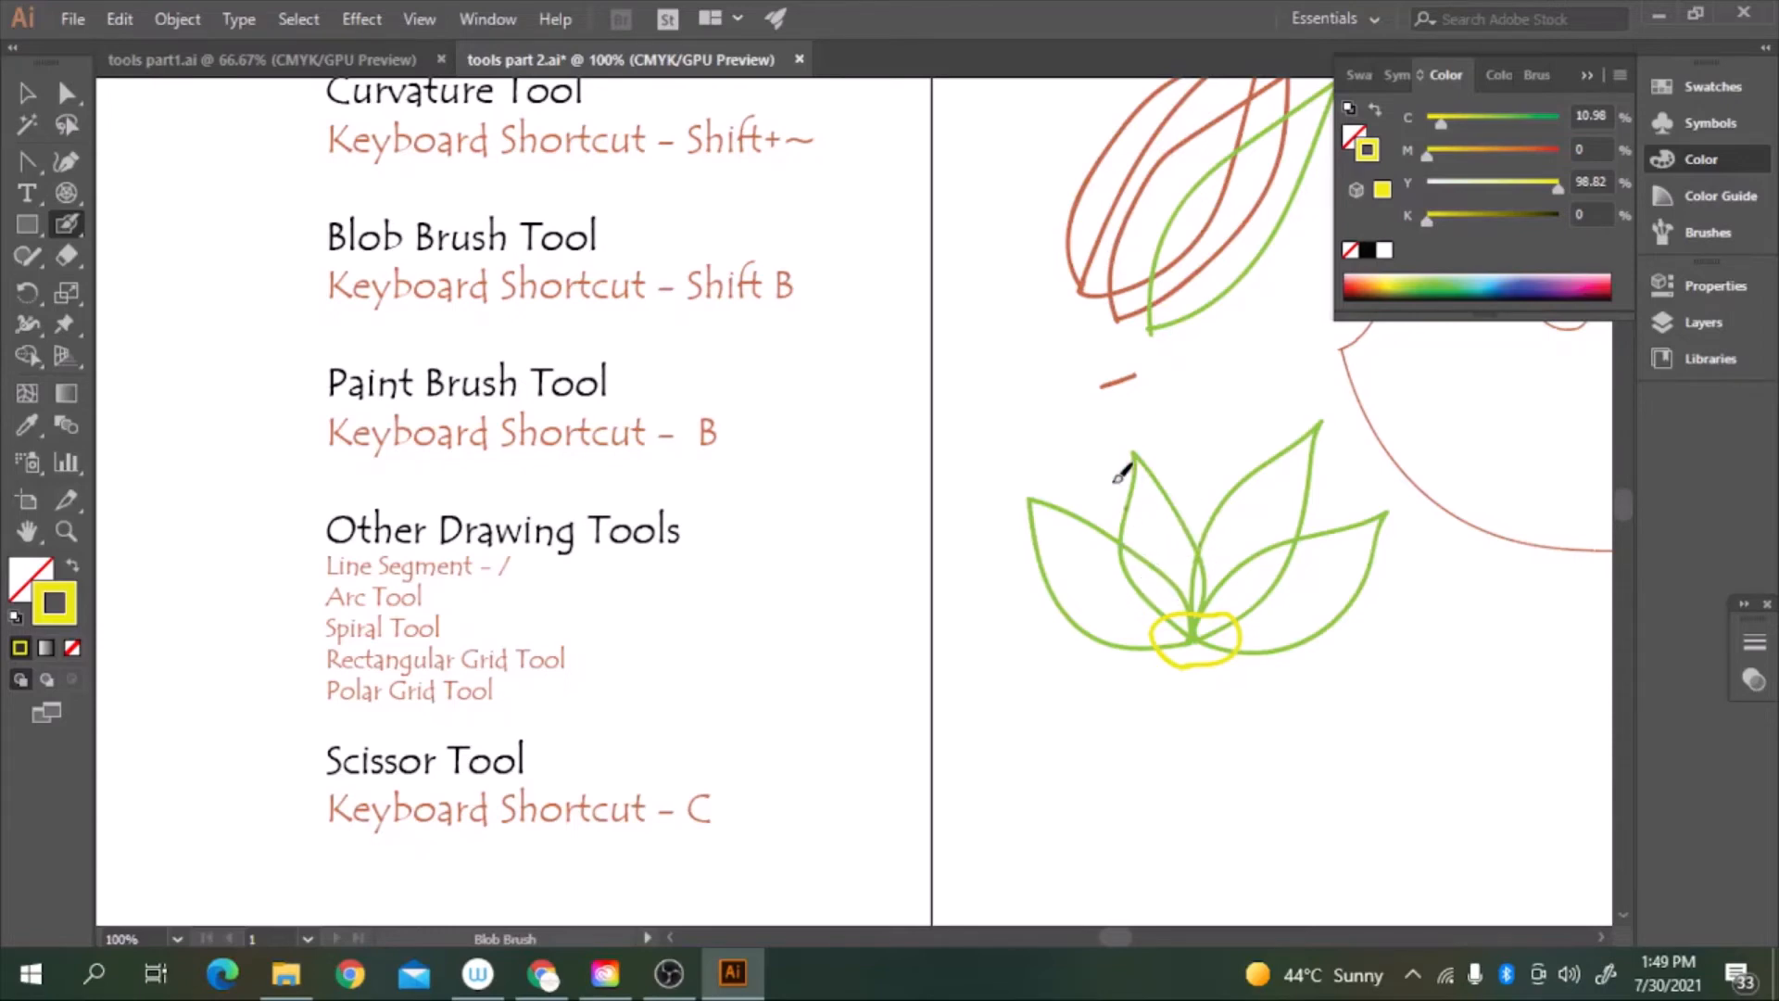
pyautogui.moveTo(719, 528); pyautogui.dragTo(687, 595)
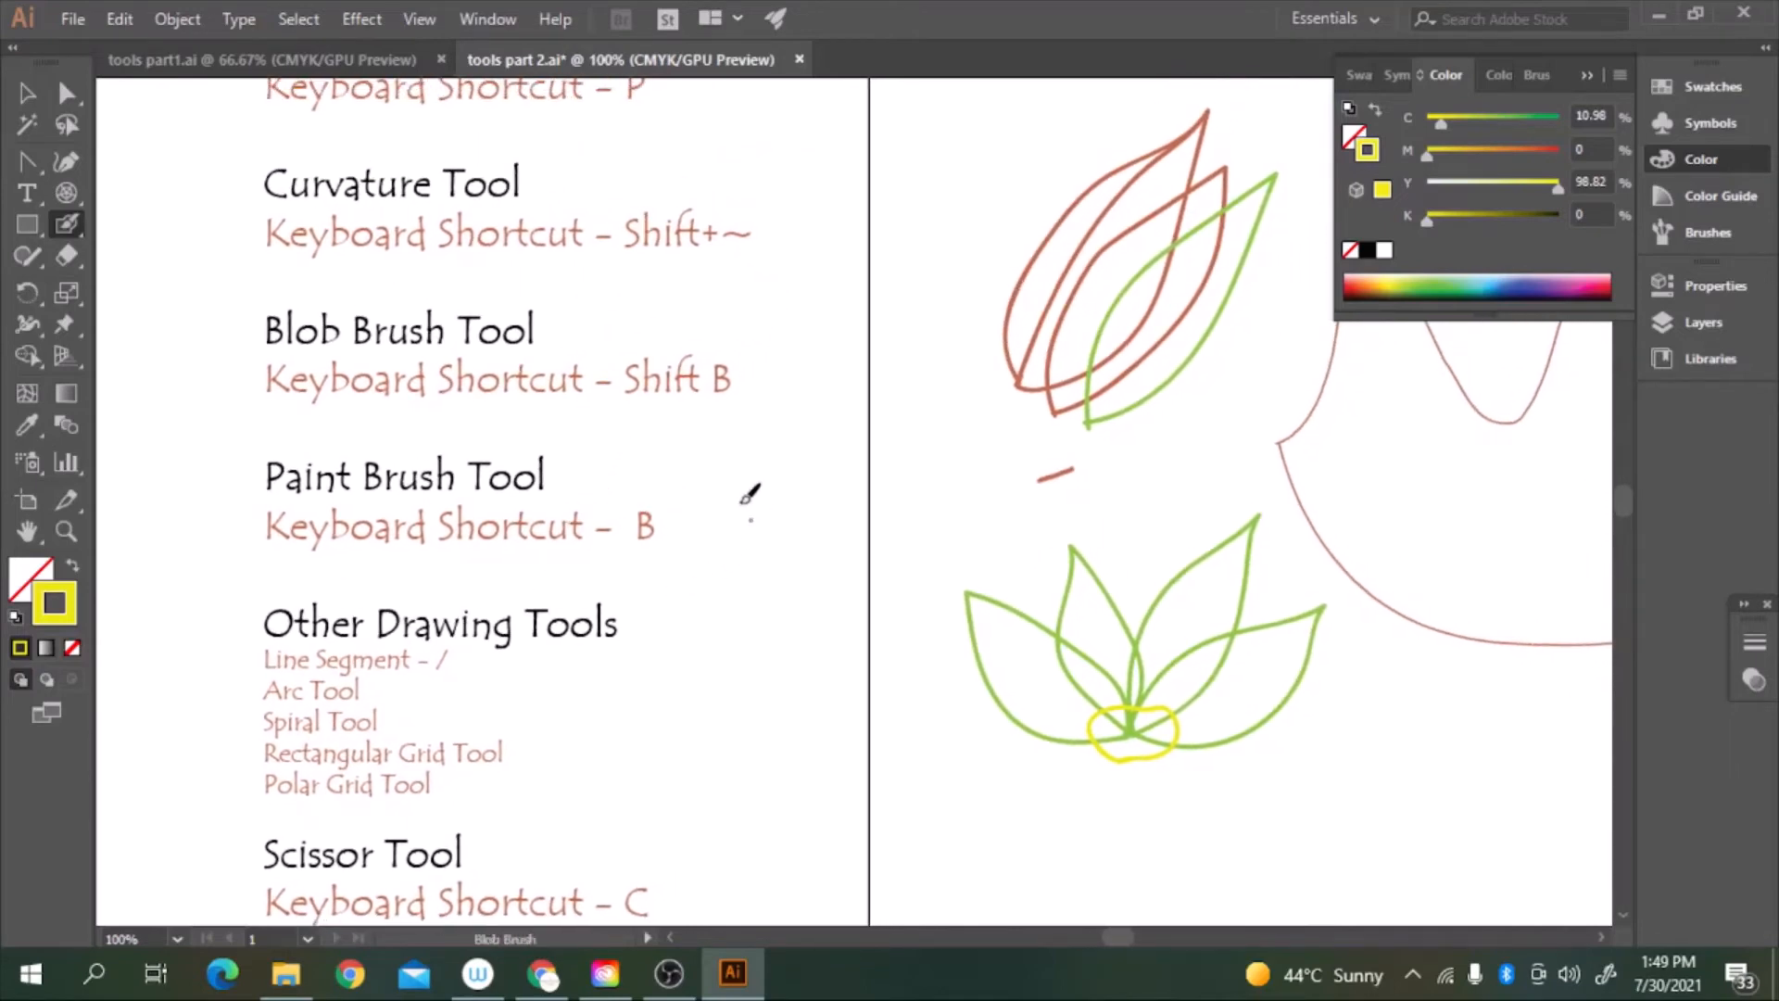
pyautogui.doubleClick(74, 223)
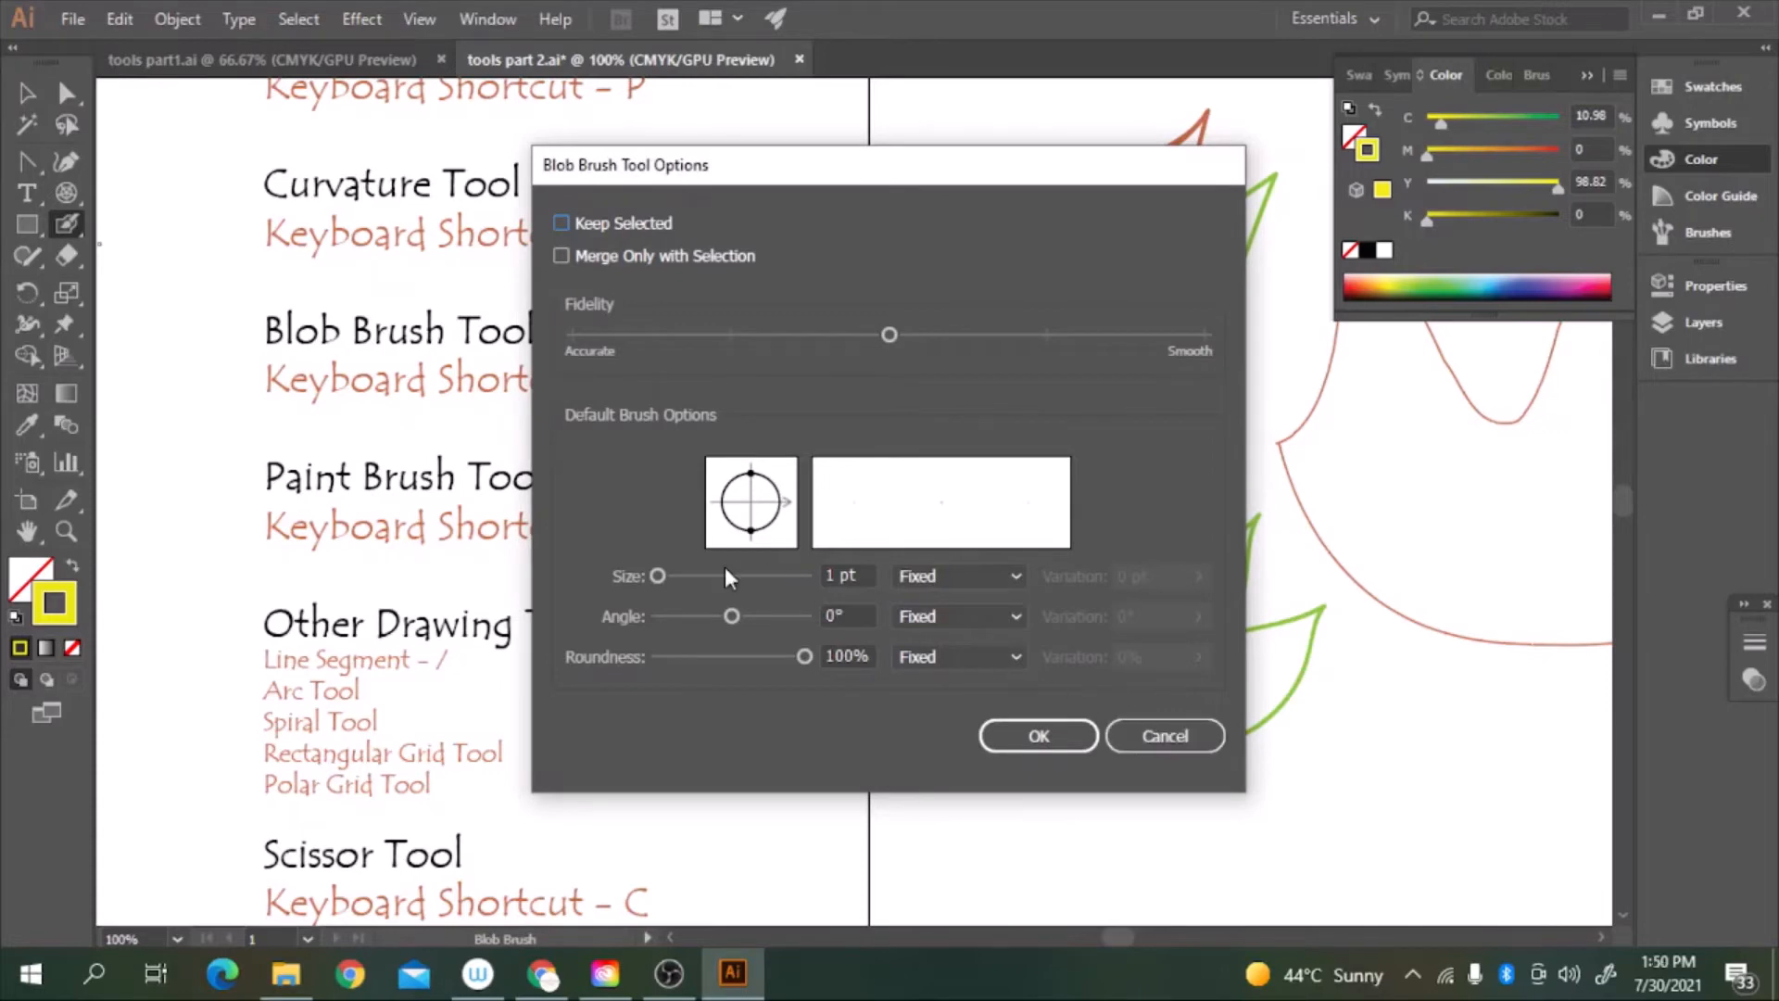
pyautogui.moveTo(658, 575)
pyautogui.mouseDown()
pyautogui.moveTo(791, 658)
pyautogui.moveTo(760, 671)
pyautogui.moveTo(775, 673)
pyautogui.mouseUp()
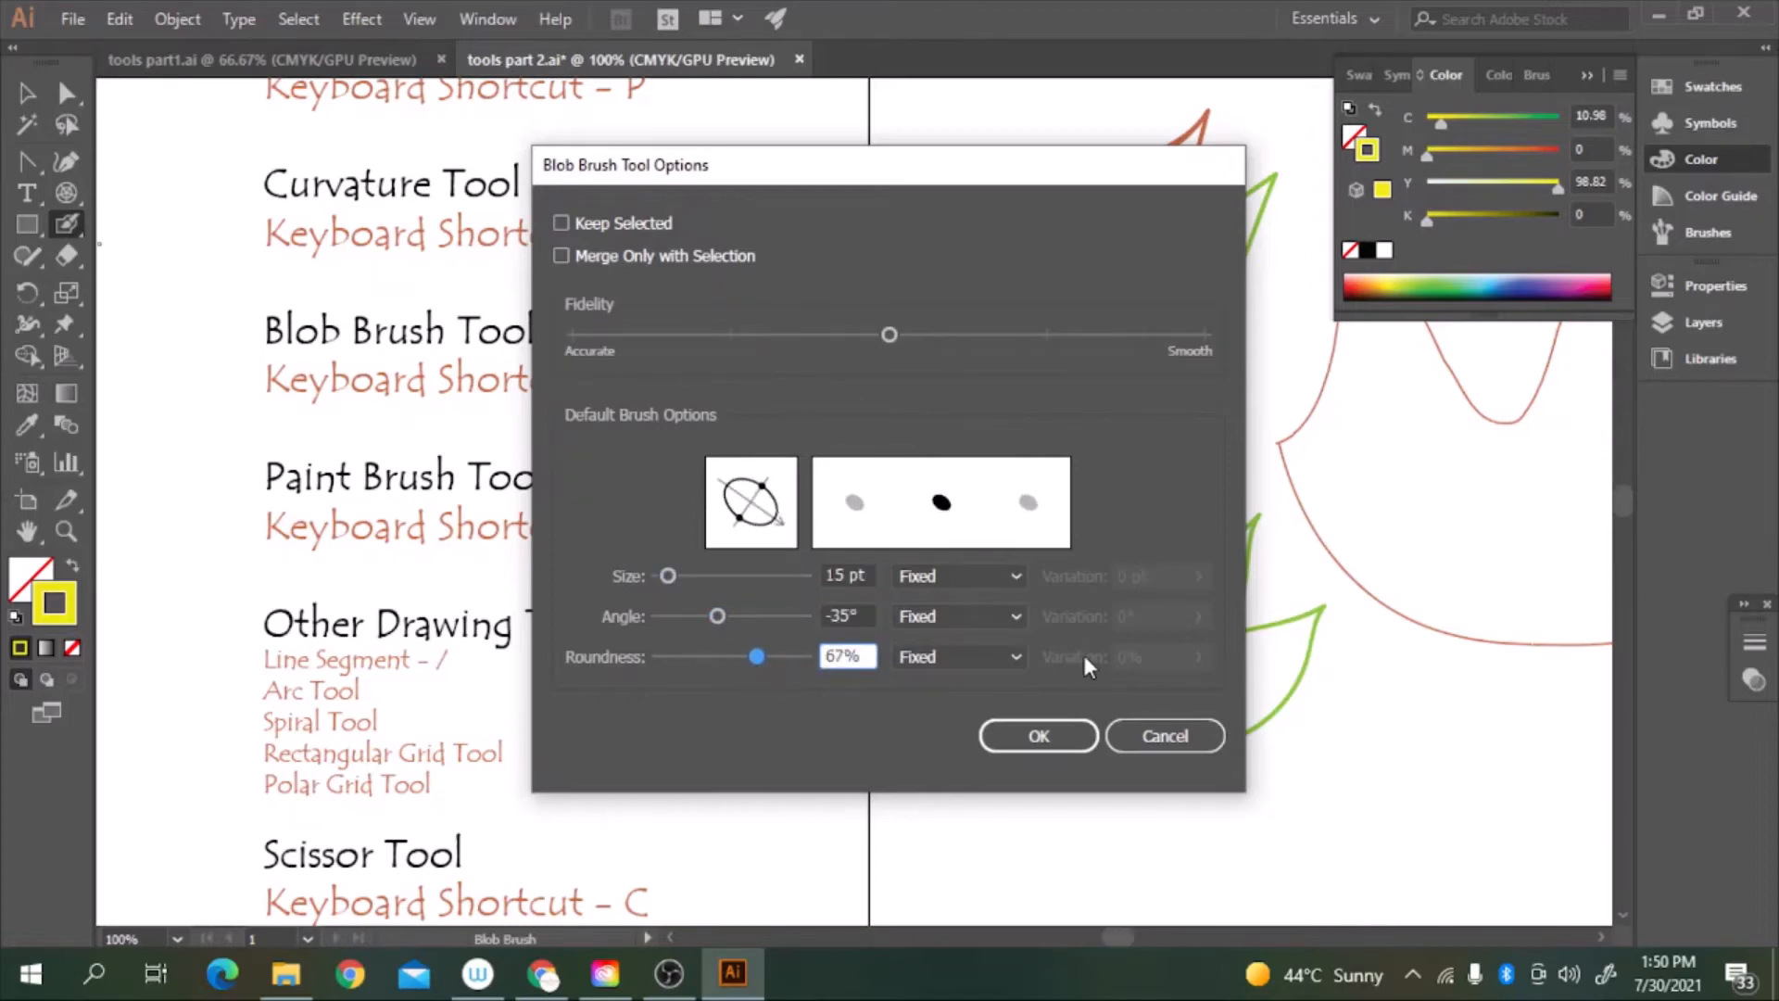
pyautogui.click(1064, 742)
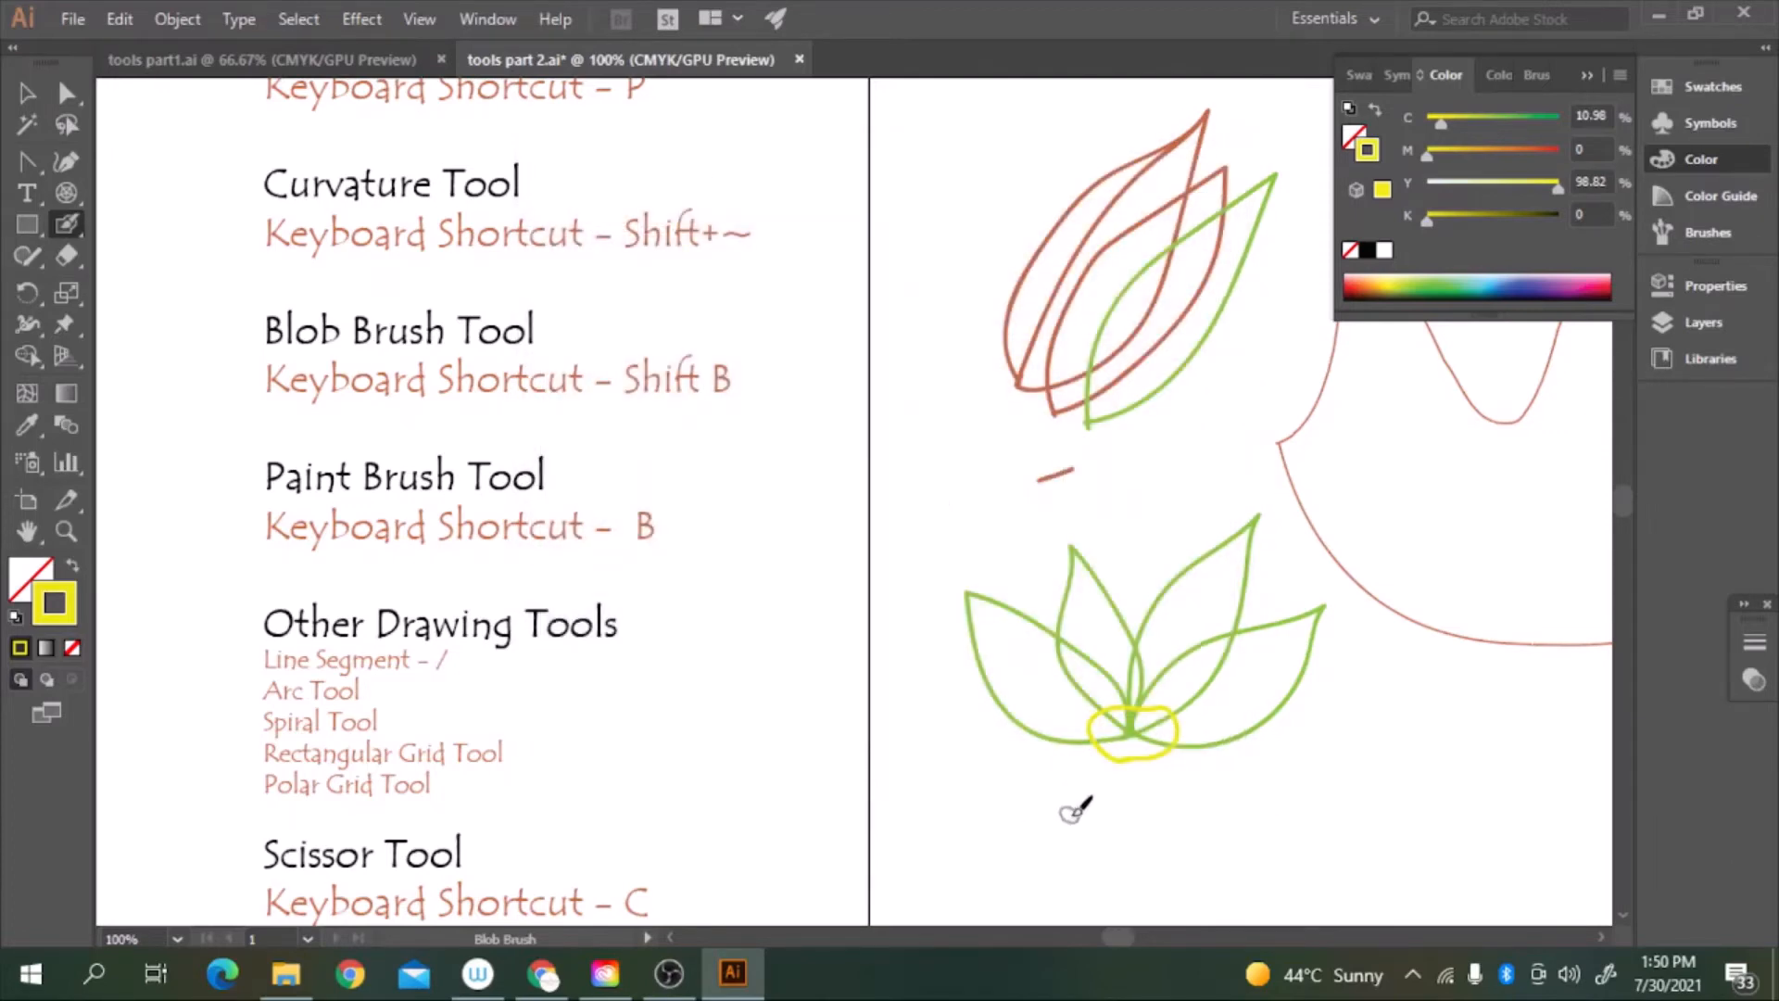
# Draw a thick yellow three-leaf sprig below the green plant and a yellow flower with four jagged petals left of the overlapping leaves
pyautogui.click(1246, 833)
pyautogui.moveTo(1255, 814)
pyautogui.mouseDown()
pyautogui.moveTo(1396, 706)
pyautogui.moveTo(1368, 797)
pyautogui.moveTo(1308, 845)
pyautogui.moveTo(1241, 843)
pyautogui.moveTo(1269, 824)
pyautogui.moveTo(1219, 847)
pyautogui.moveTo(1240, 844)
pyautogui.moveTo(1214, 764)
pyautogui.moveTo(1226, 741)
pyautogui.moveTo(1231, 870)
pyautogui.moveTo(1216, 869)
pyautogui.moveTo(1239, 839)
pyautogui.moveTo(1219, 831)
pyautogui.moveTo(1118, 840)
pyautogui.moveTo(1087, 869)
pyautogui.moveTo(1190, 875)
pyautogui.moveTo(1264, 806)
pyautogui.mouseUp()
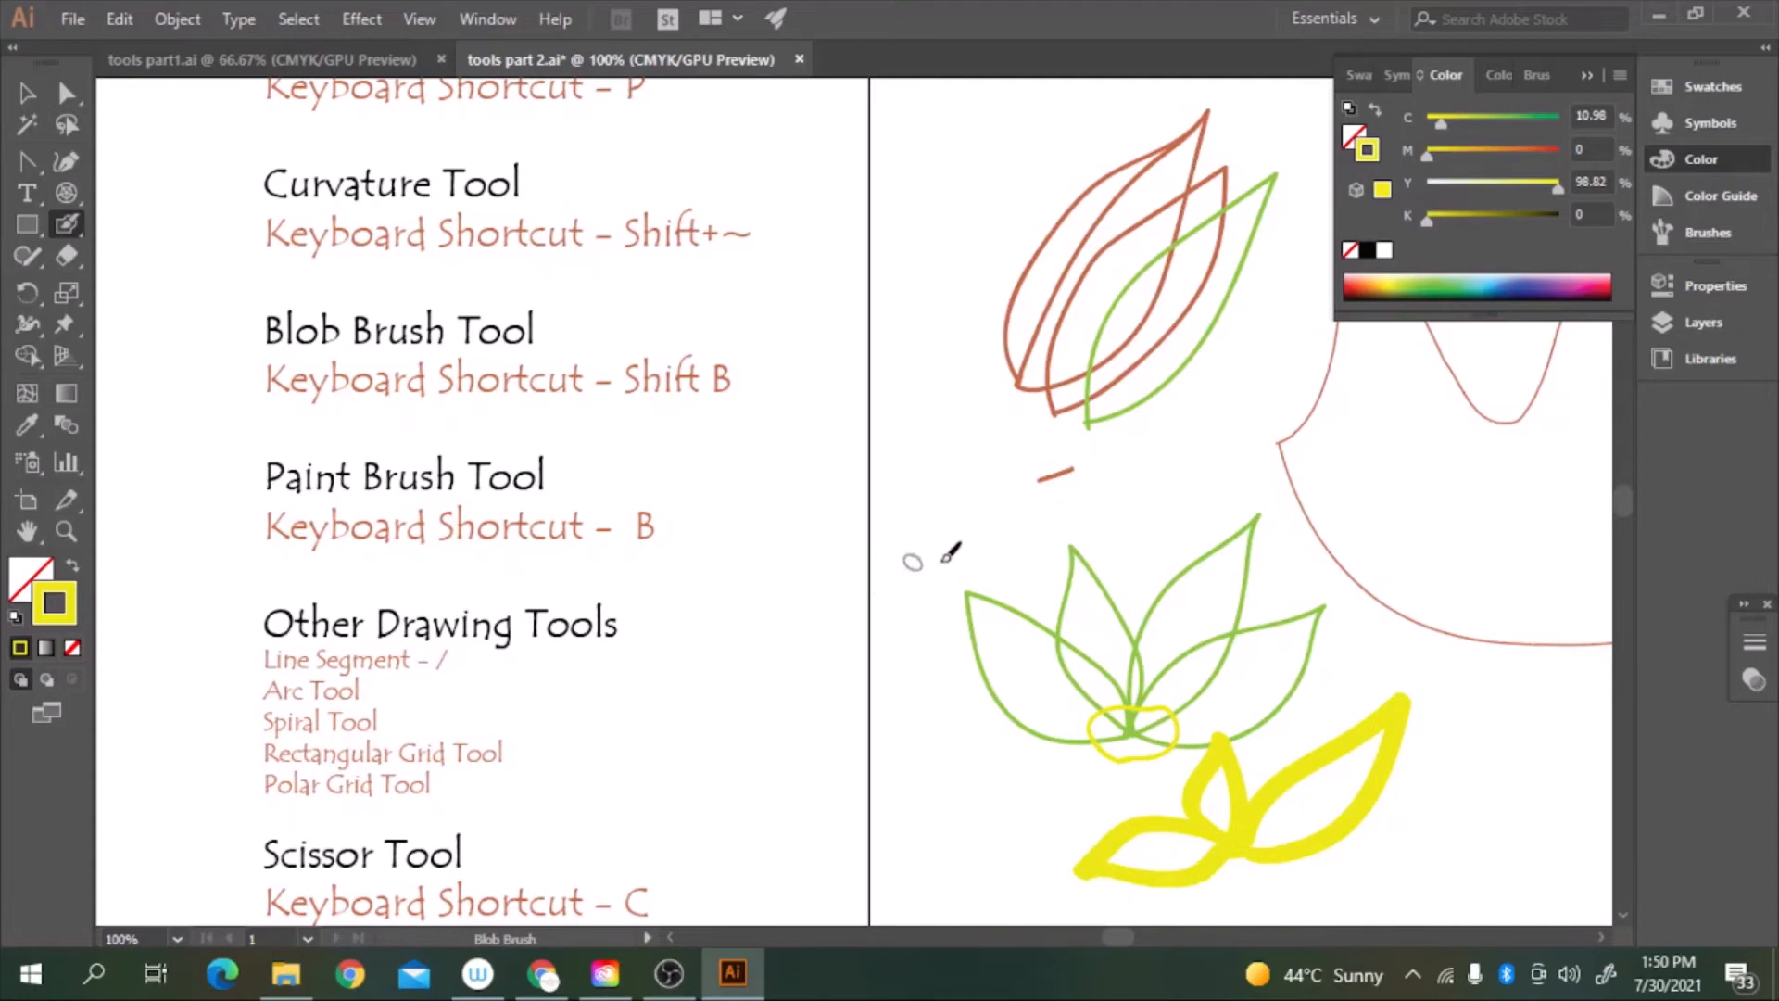
pyautogui.click(906, 373)
pyautogui.moveTo(905, 347)
pyautogui.mouseDown()
pyautogui.moveTo(921, 247)
pyautogui.moveTo(941, 247)
pyautogui.moveTo(969, 269)
pyautogui.moveTo(937, 370)
pyautogui.moveTo(849, 425)
pyautogui.moveTo(915, 505)
pyautogui.moveTo(929, 469)
pyautogui.moveTo(961, 497)
pyautogui.moveTo(923, 371)
pyautogui.mouseUp()
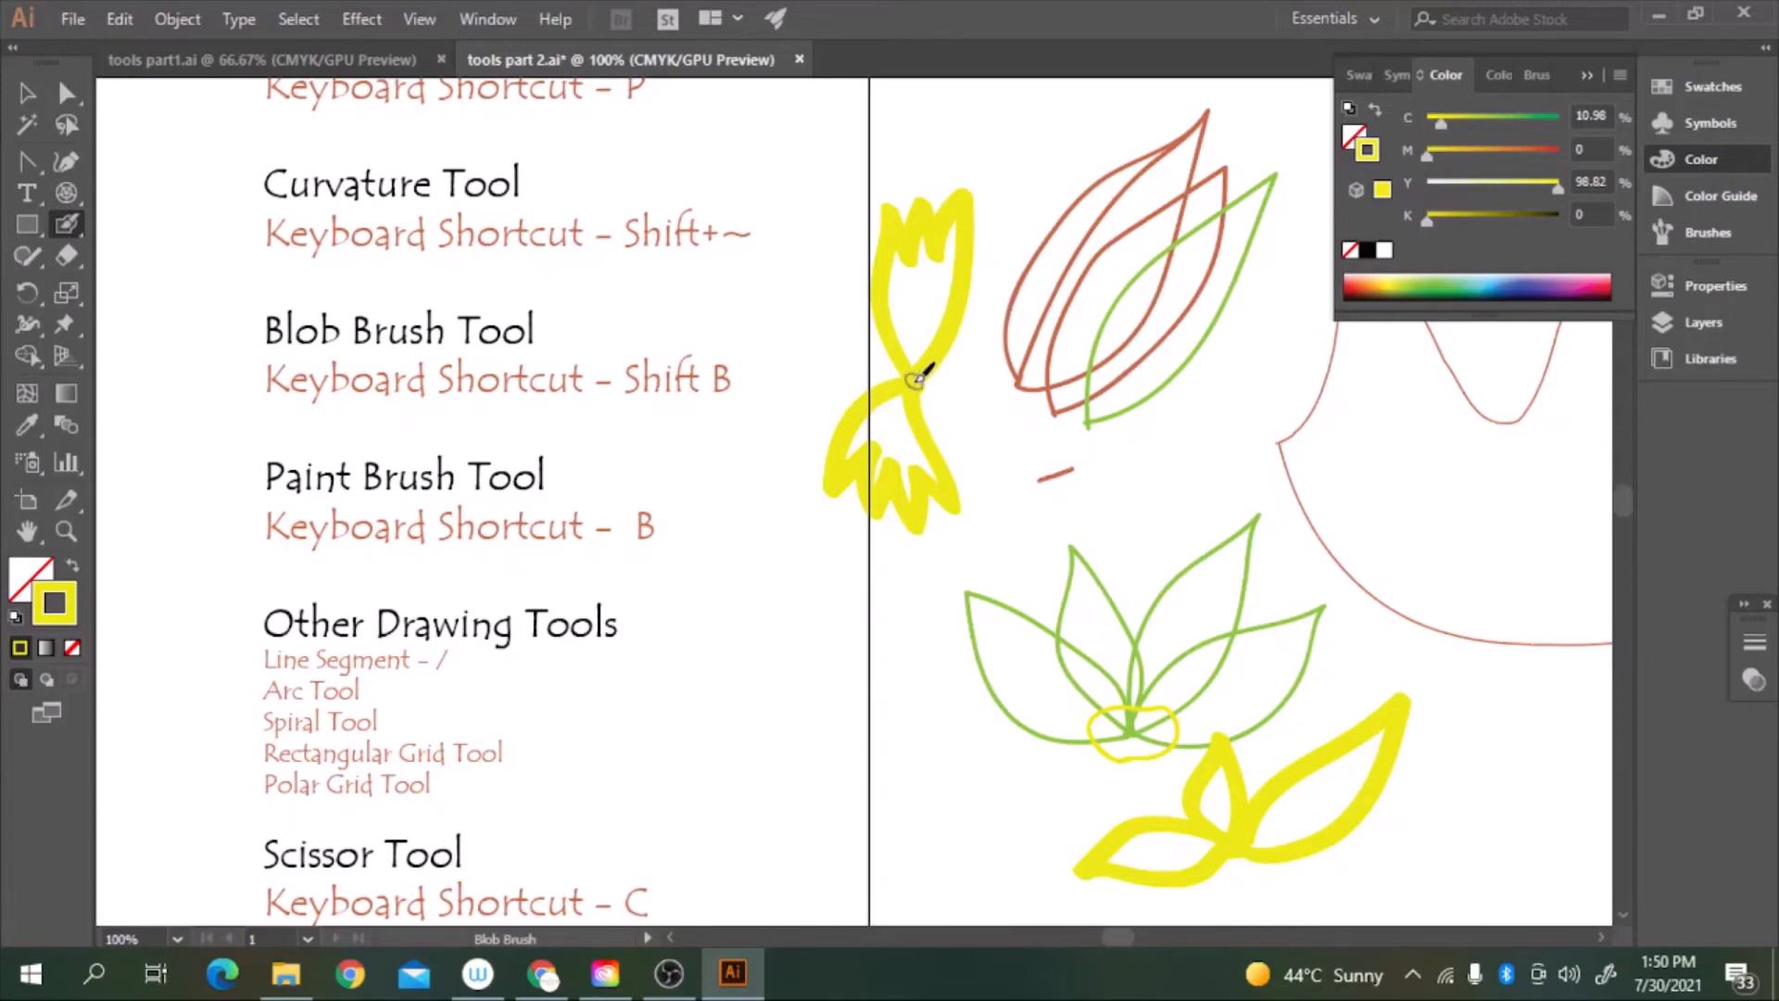
pyautogui.moveTo(910, 374)
pyautogui.mouseDown()
pyautogui.moveTo(746, 319)
pyautogui.moveTo(784, 319)
pyautogui.moveTo(761, 297)
pyautogui.moveTo(786, 290)
pyautogui.moveTo(778, 260)
pyautogui.moveTo(862, 311)
pyautogui.moveTo(916, 377)
pyautogui.moveTo(1006, 315)
pyautogui.moveTo(979, 365)
pyautogui.moveTo(1006, 354)
pyautogui.moveTo(969, 393)
pyautogui.moveTo(1009, 403)
pyautogui.moveTo(915, 388)
pyautogui.mouseUp()
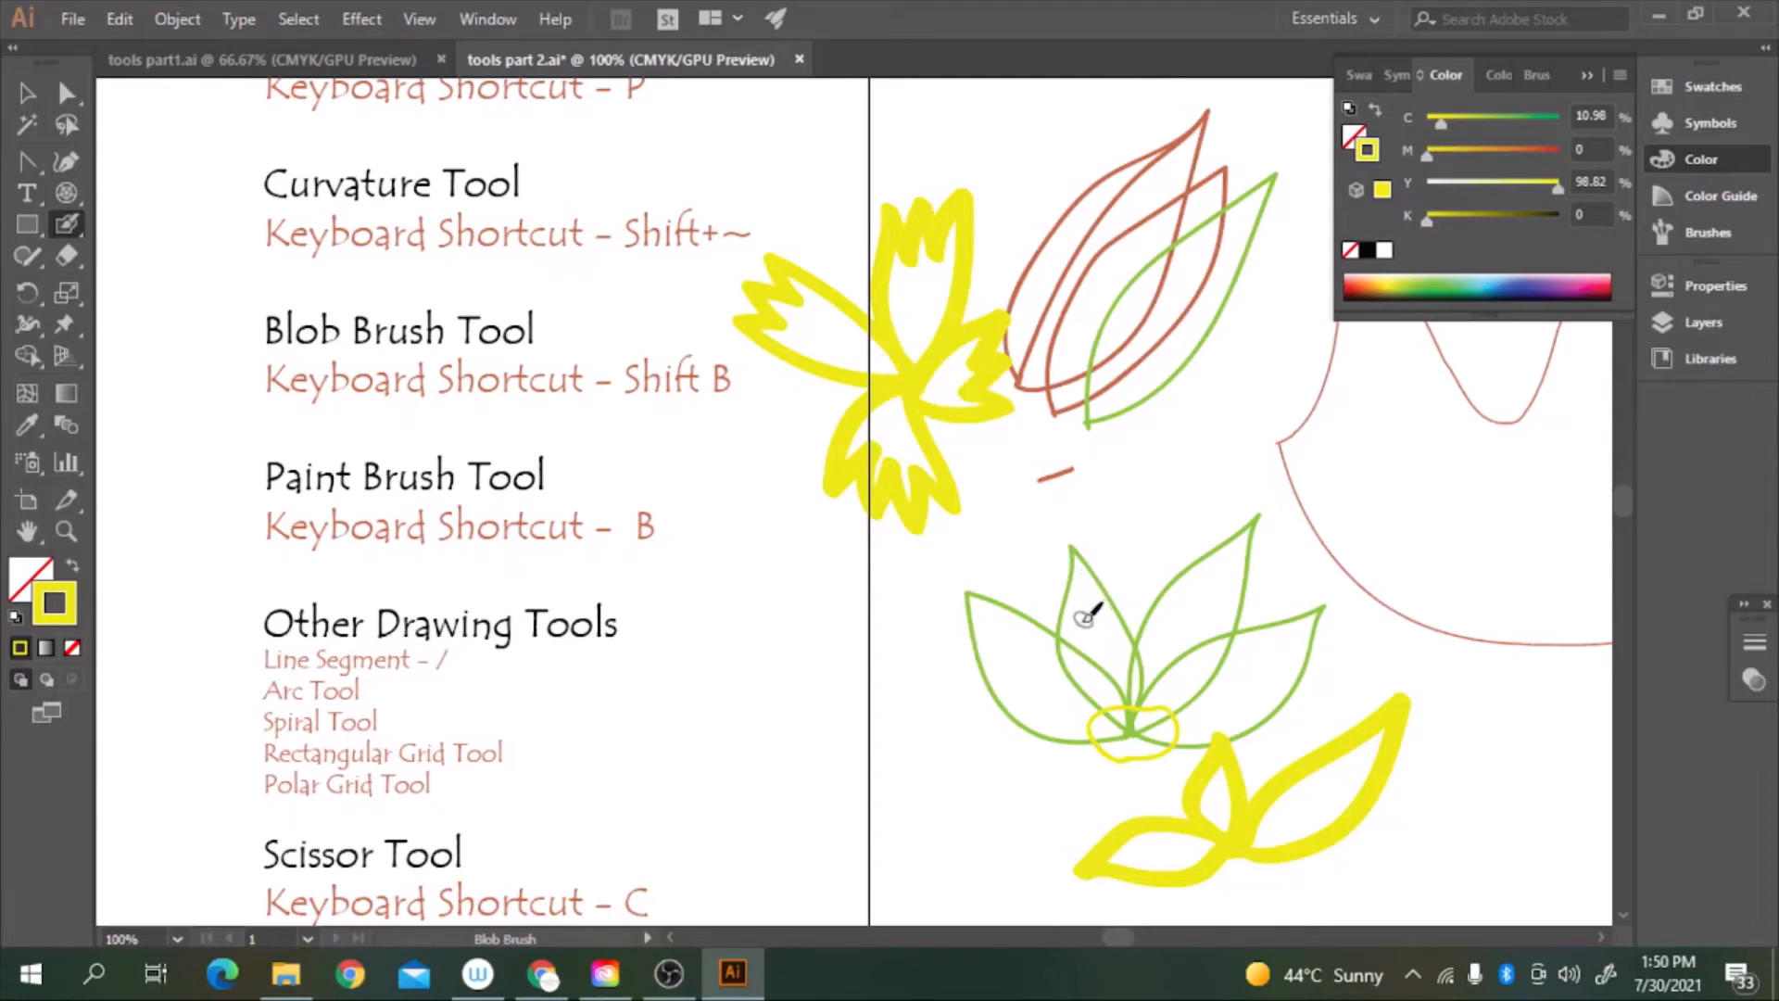
# Select the wave shape together with all the brush-drawn leaves and the flower, and delete them to clear the artboard
pyautogui.press('space')
pyautogui.moveTo(1085, 605)
pyautogui.mouseDown()
pyautogui.moveTo(834, 556)
pyautogui.moveTo(705, 563)
pyautogui.mouseUp()
pyautogui.click(27, 93)
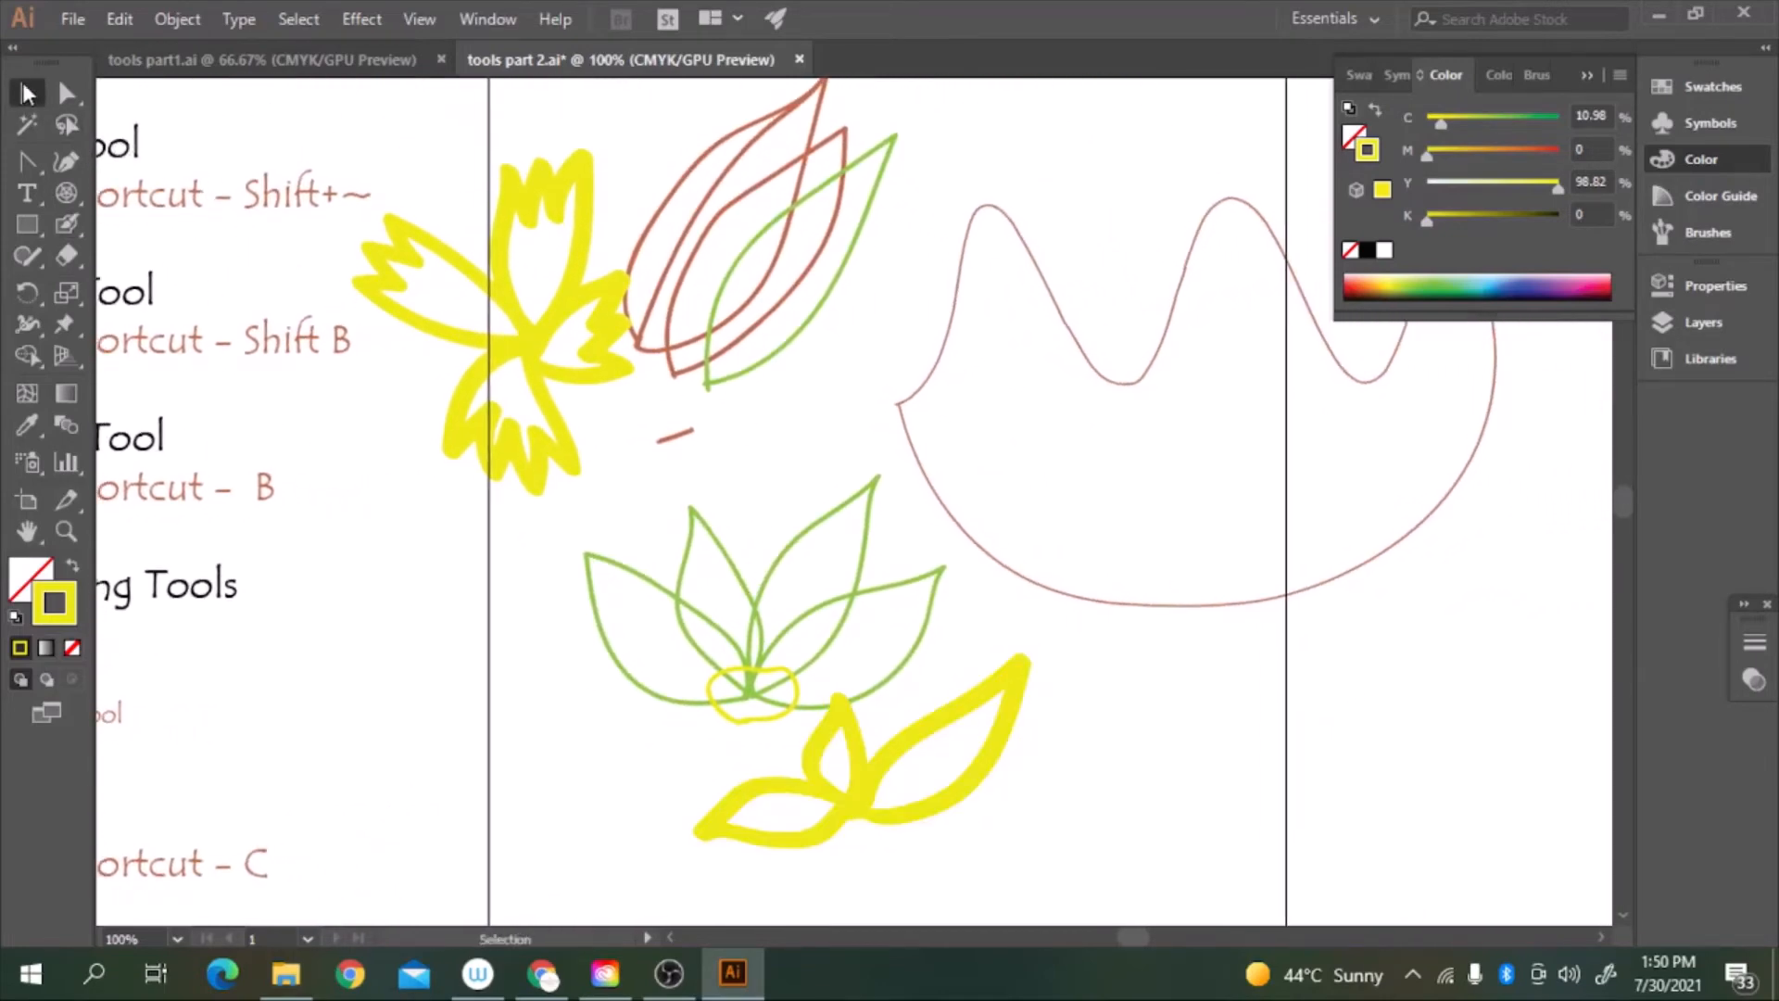
pyautogui.moveTo(1292, 749)
pyautogui.mouseDown()
pyautogui.moveTo(582, 308)
pyautogui.moveTo(515, 224)
pyautogui.mouseUp()
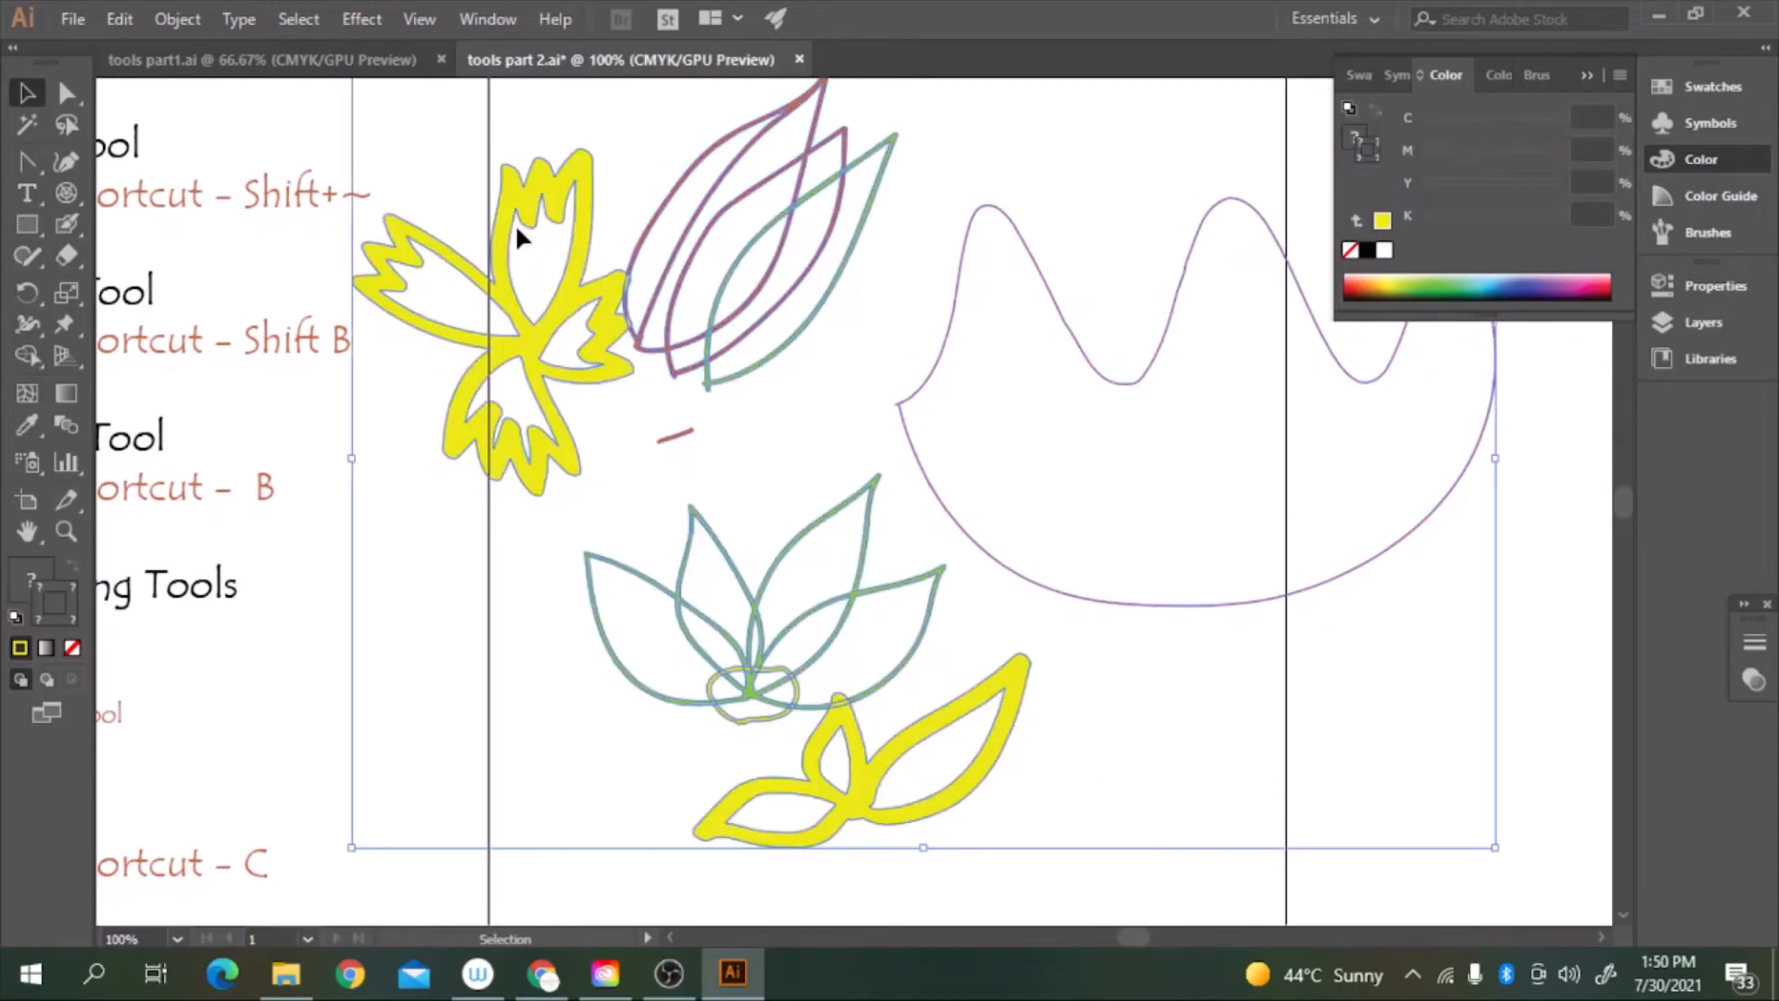
pyautogui.press('Delete')
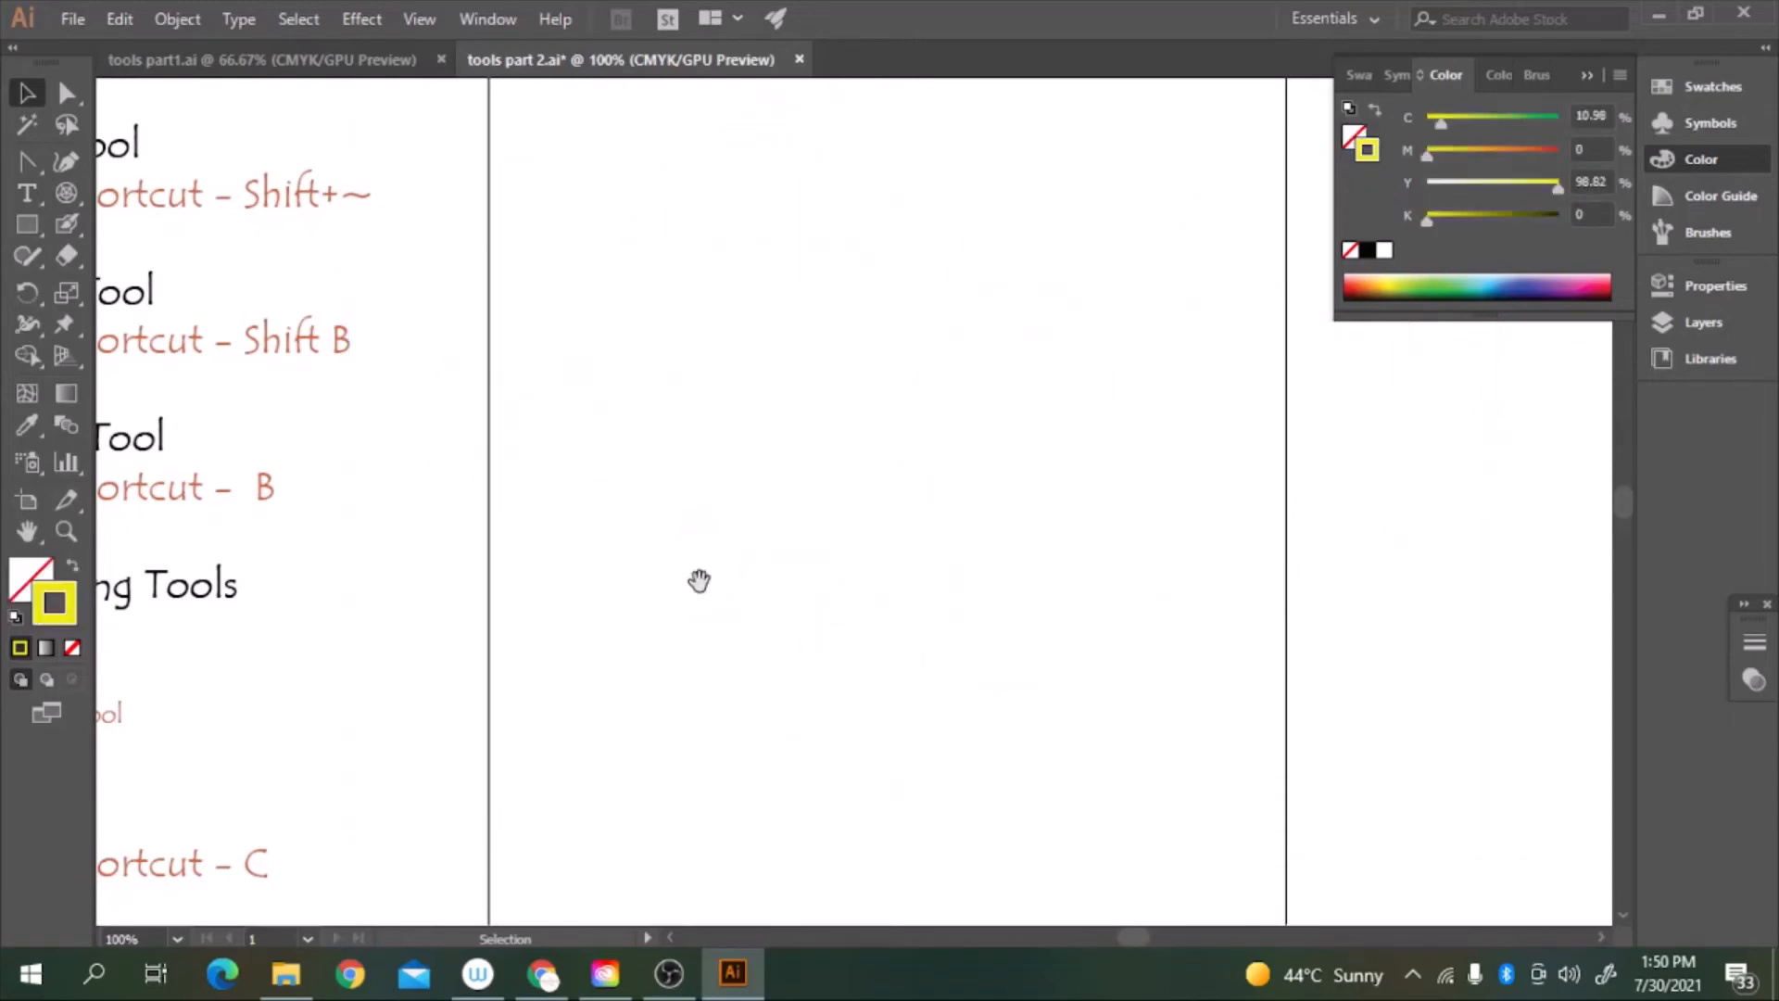
pyautogui.moveTo(699, 580); pyautogui.dragTo(988, 574)
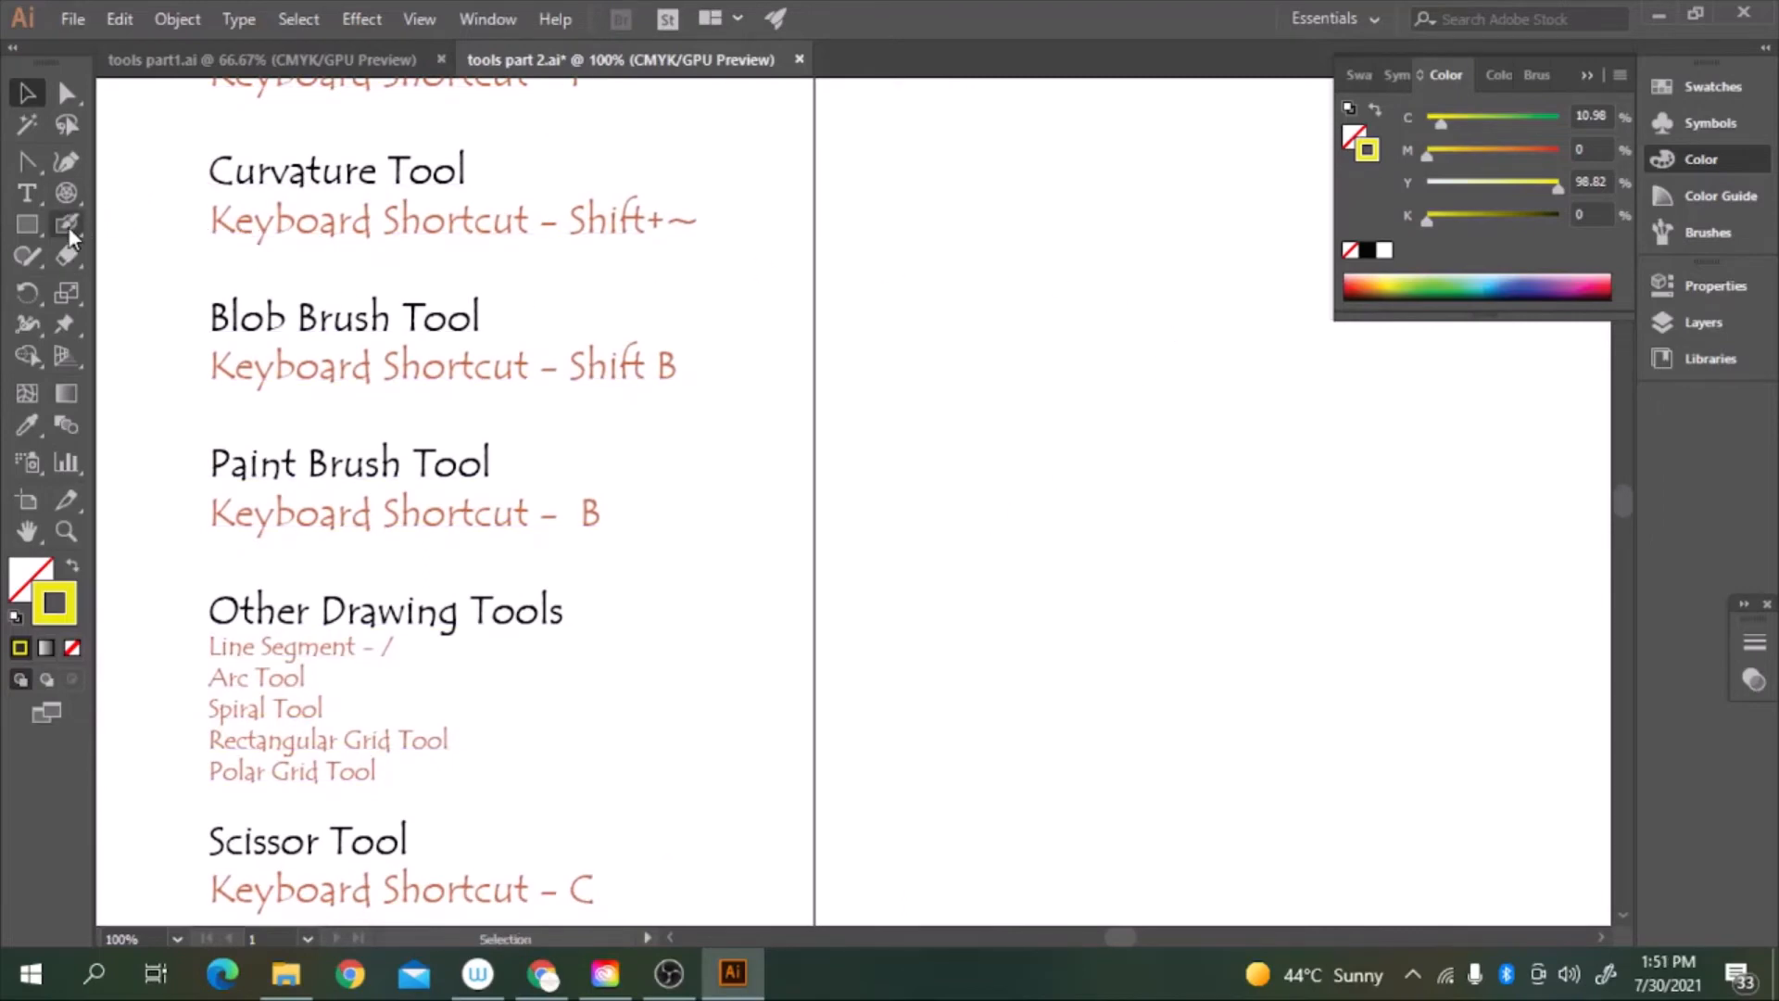
# Draw two horizontal yellow lines, the lower about 394 px long, and a vertical line crossing both with the Line Segment tool
pyautogui.click(68, 197)
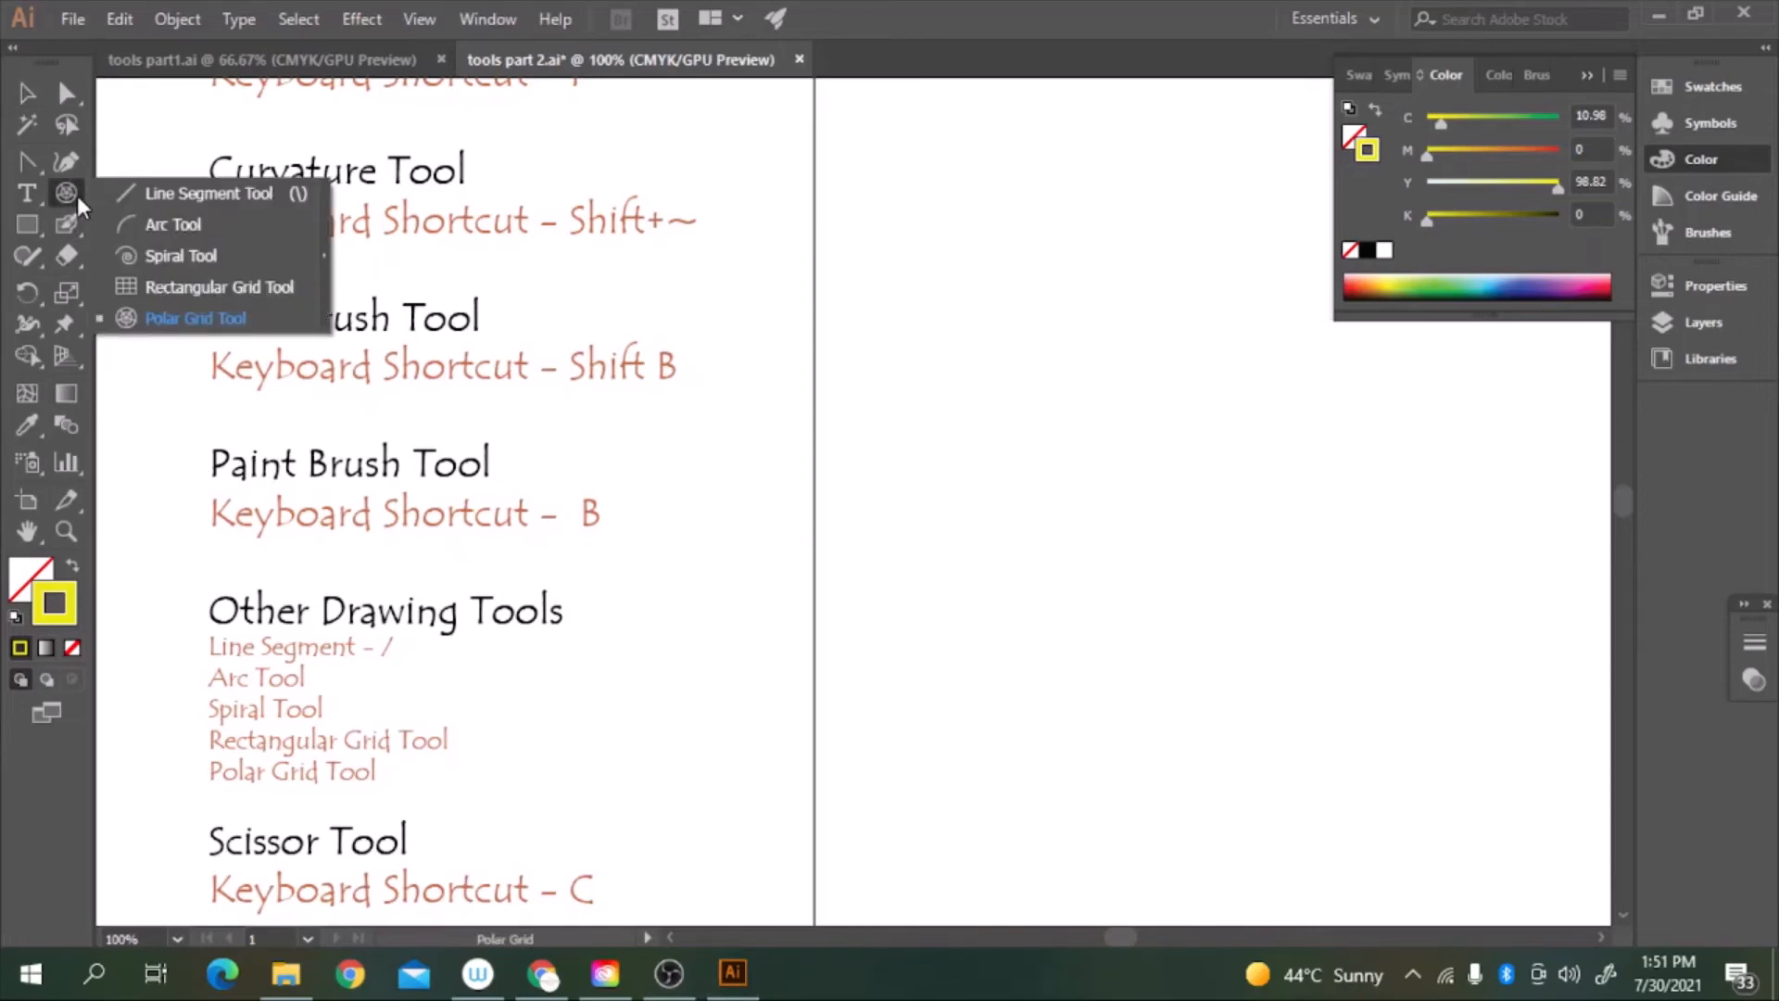
pyautogui.click(136, 192)
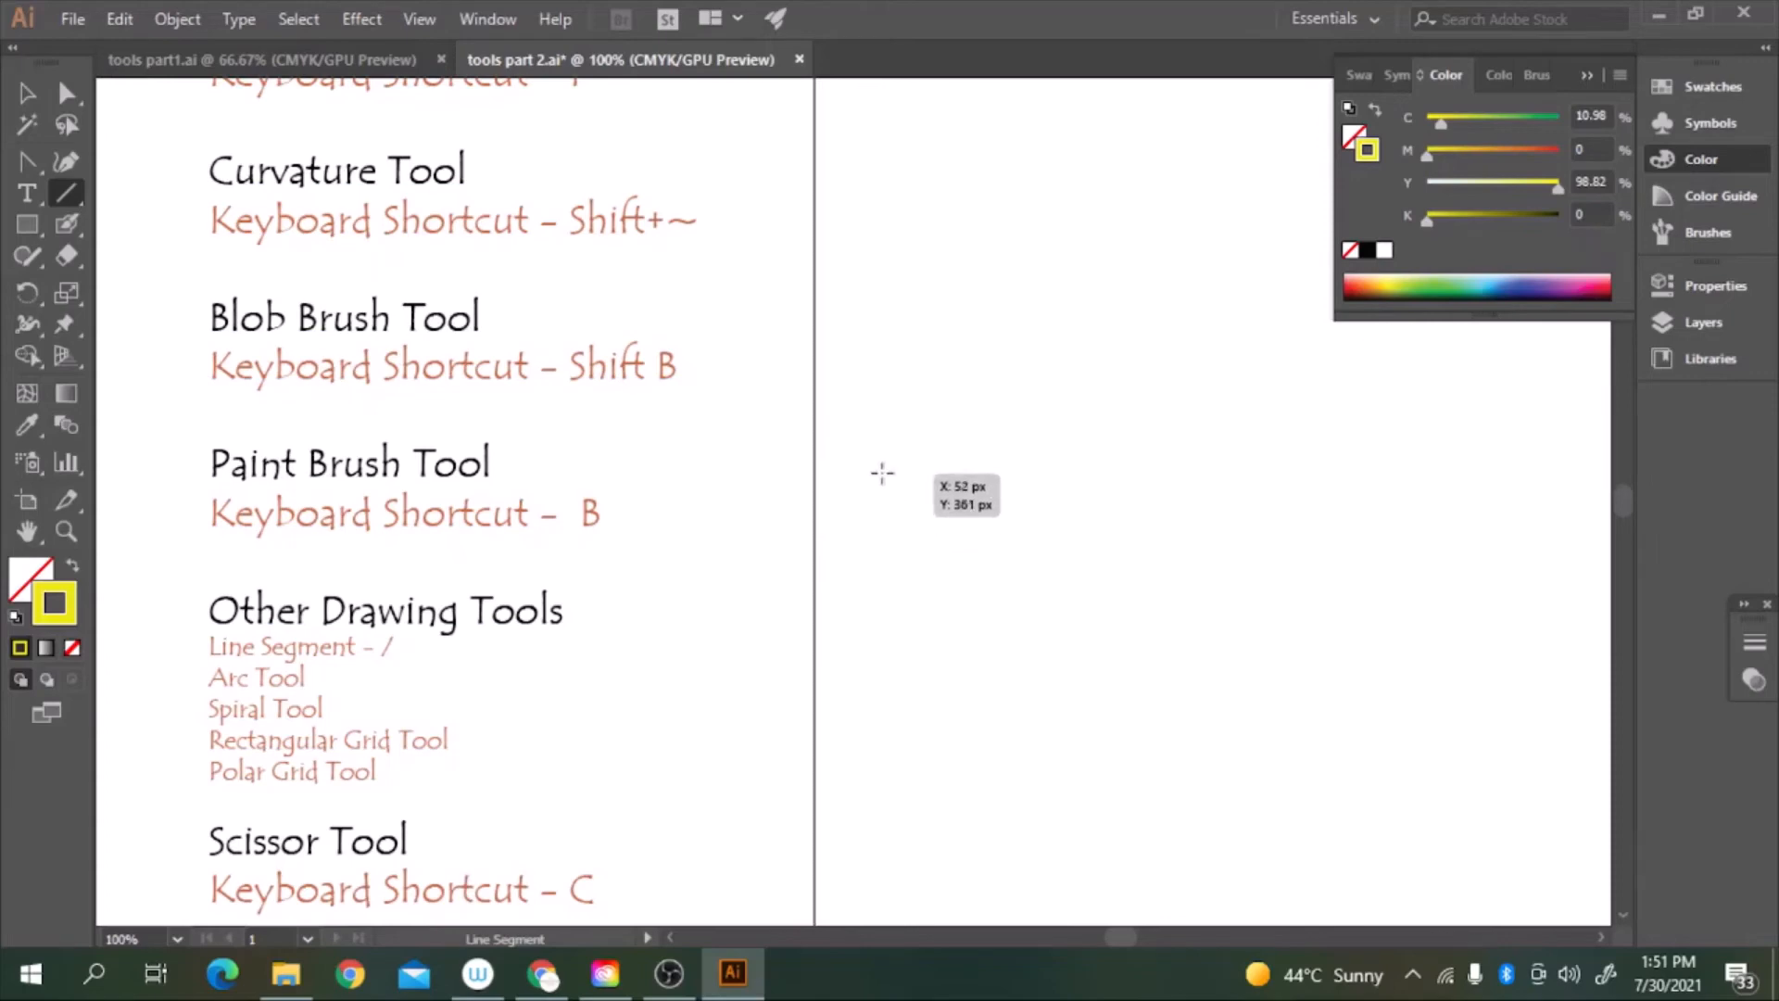
pyautogui.moveTo(886, 475); pyautogui.dragTo(1393, 440)
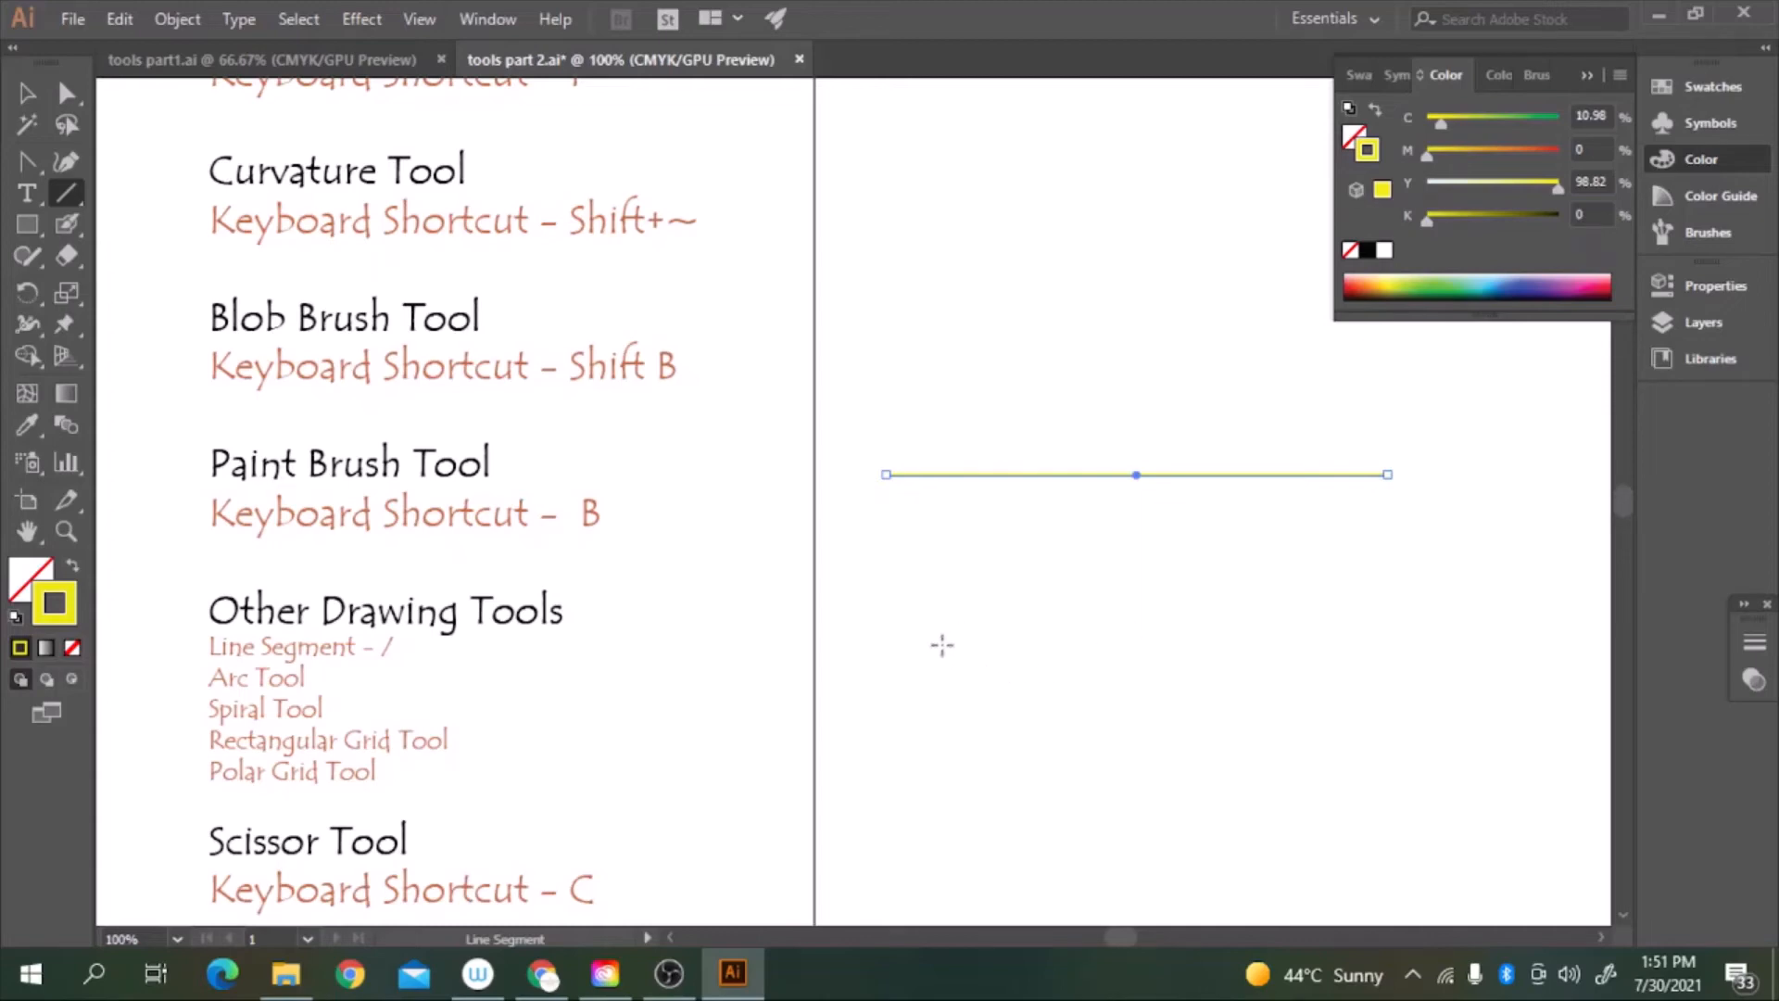
pyautogui.moveTo(912, 662); pyautogui.dragTo(1425, 629)
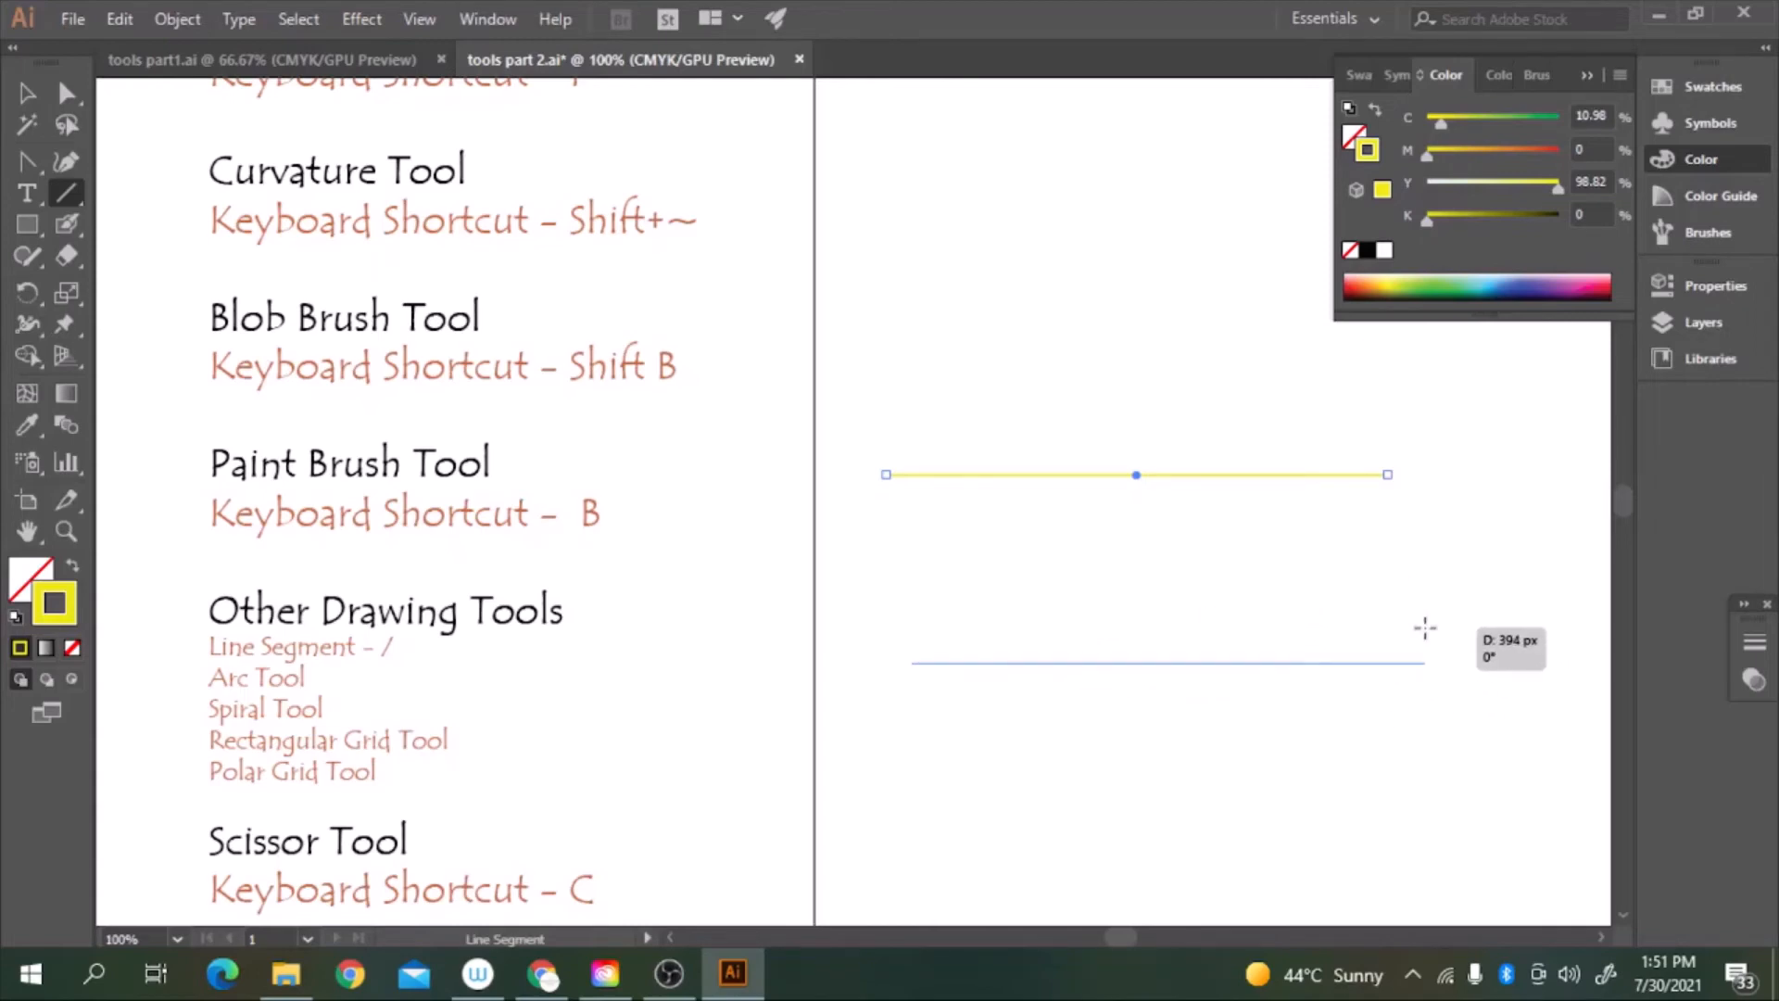
pyautogui.moveTo(1425, 629); pyautogui.dragTo(1425, 629)
pyautogui.moveTo(1202, 781); pyautogui.dragTo(1082, 331)
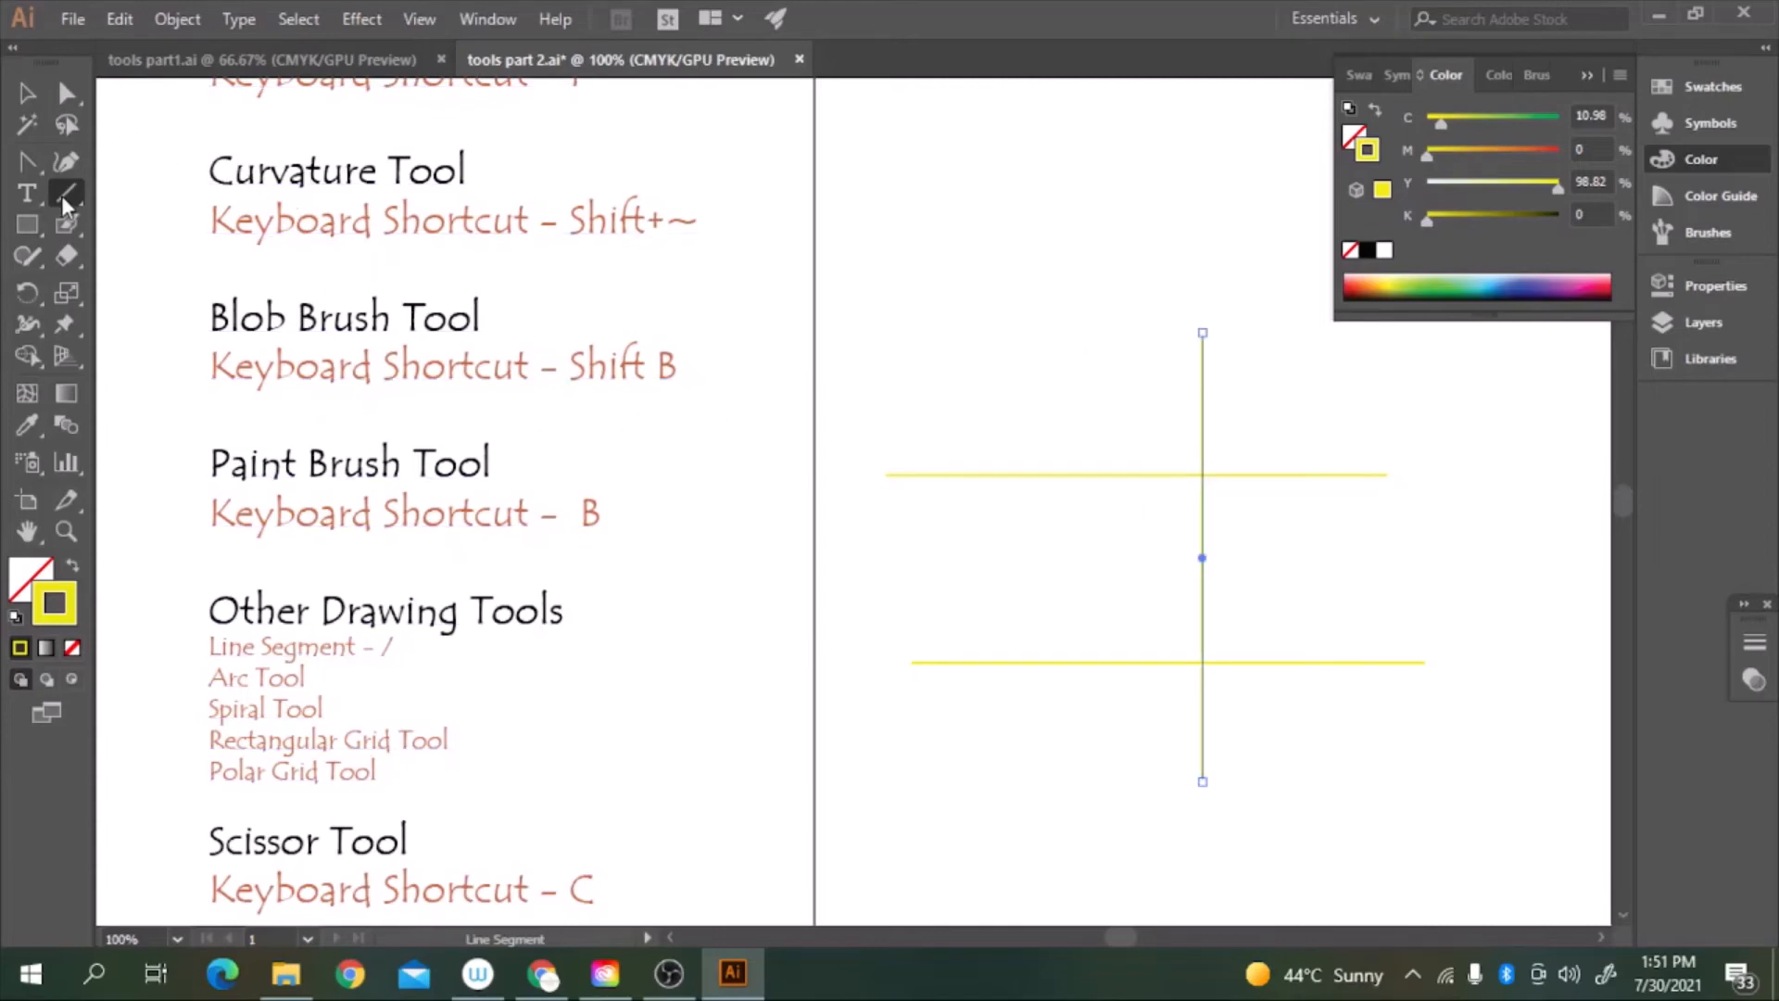
# Draw two arcs with the Arc tool, the second about 273 by 273 px across the lines, and recolor the second arc's stroke red
pyautogui.moveTo(59, 199); pyautogui.dragTo(148, 220)
pyautogui.moveTo(1005, 751); pyautogui.dragTo(814, 441)
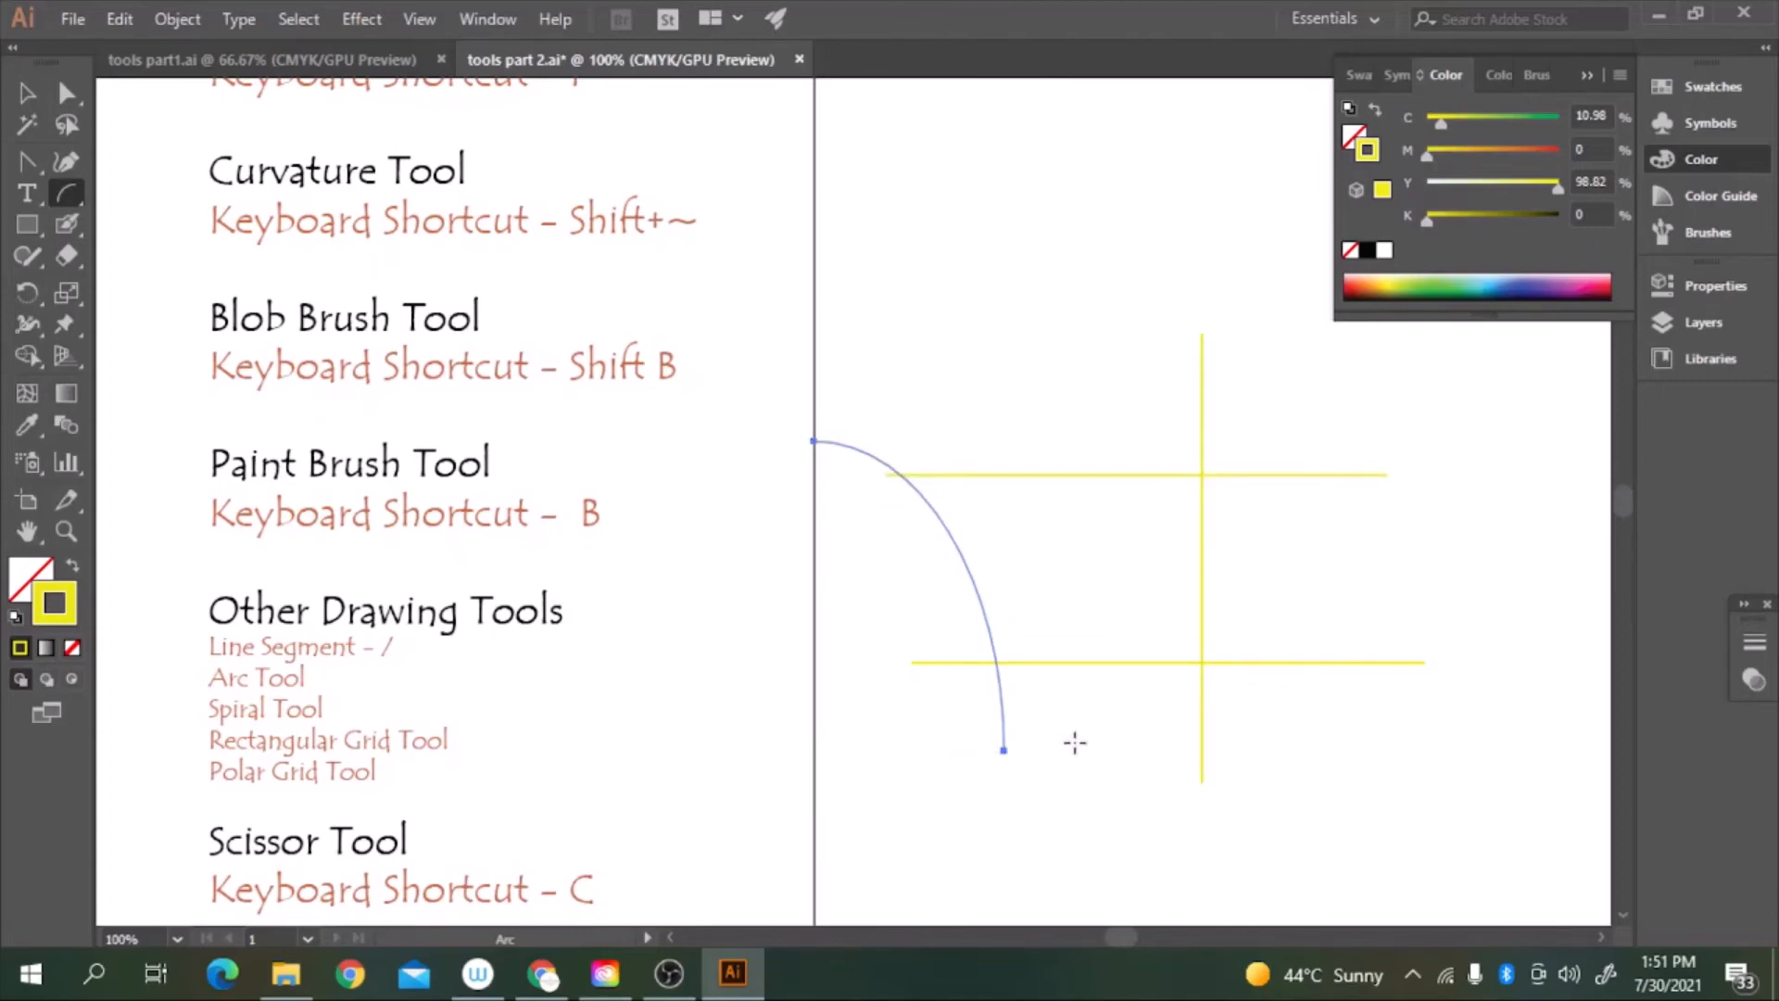
pyautogui.moveTo(1074, 751); pyautogui.dragTo(1094, 397)
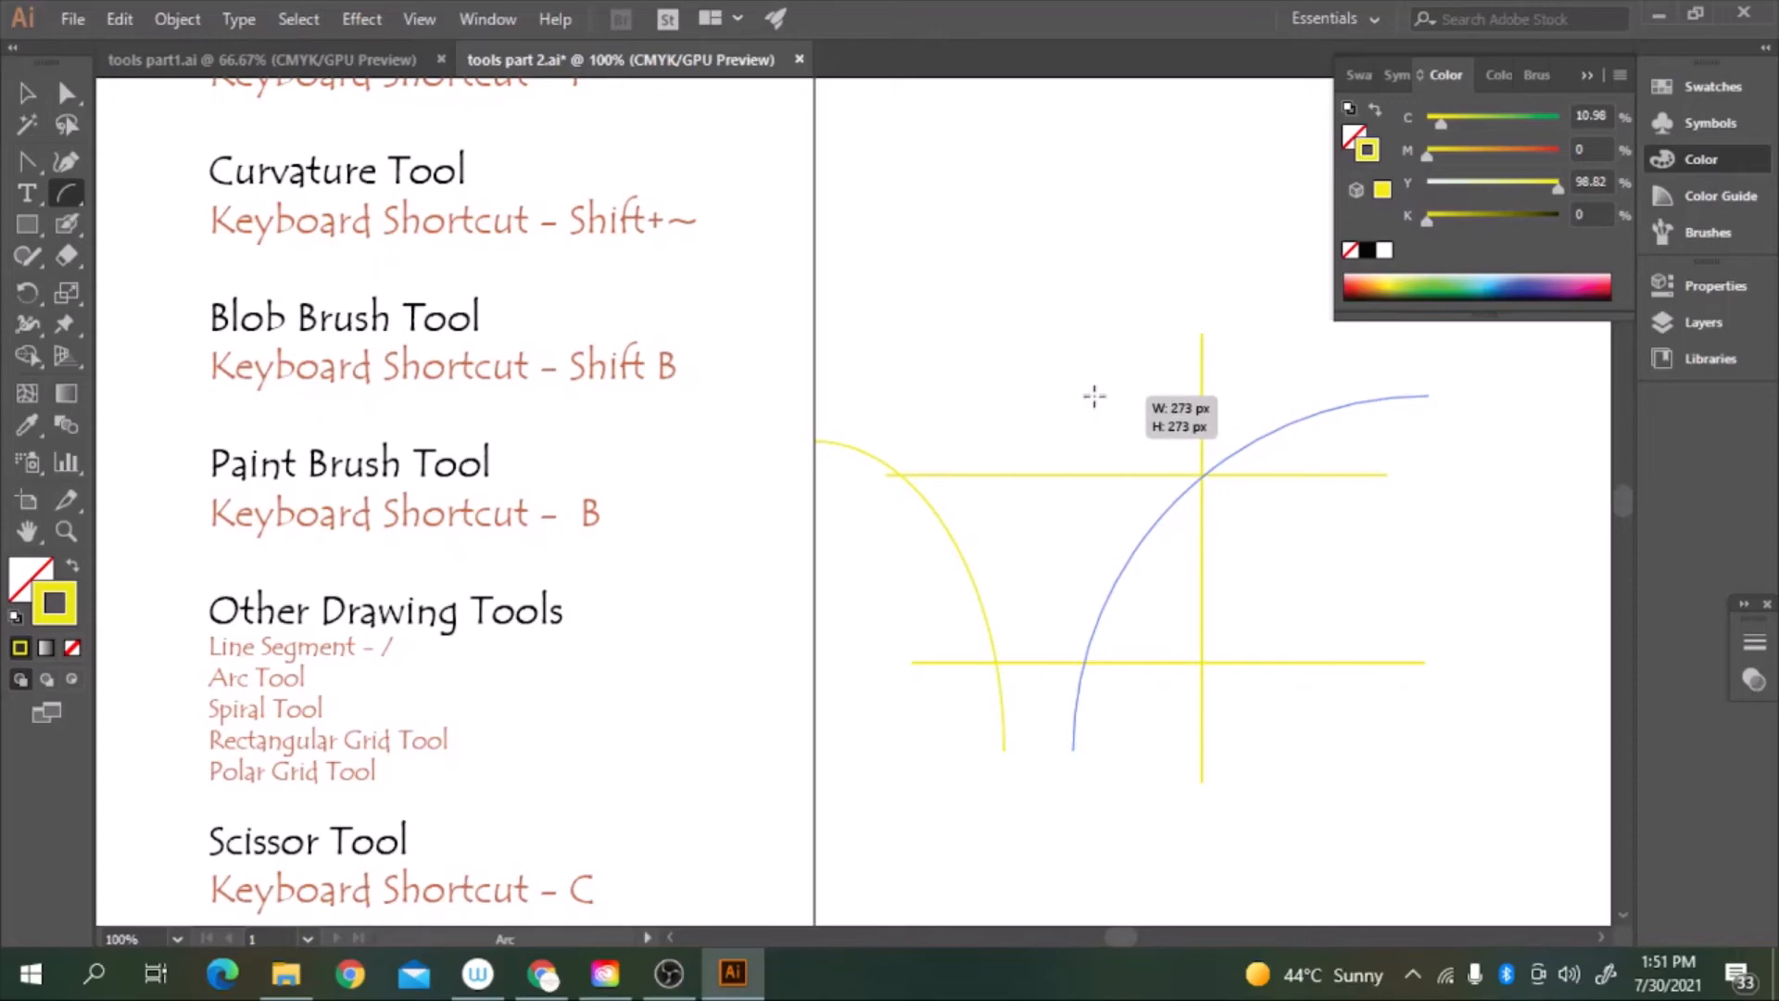
pyautogui.moveTo(1094, 397); pyautogui.dragTo(1094, 397)
pyautogui.click(1358, 281)
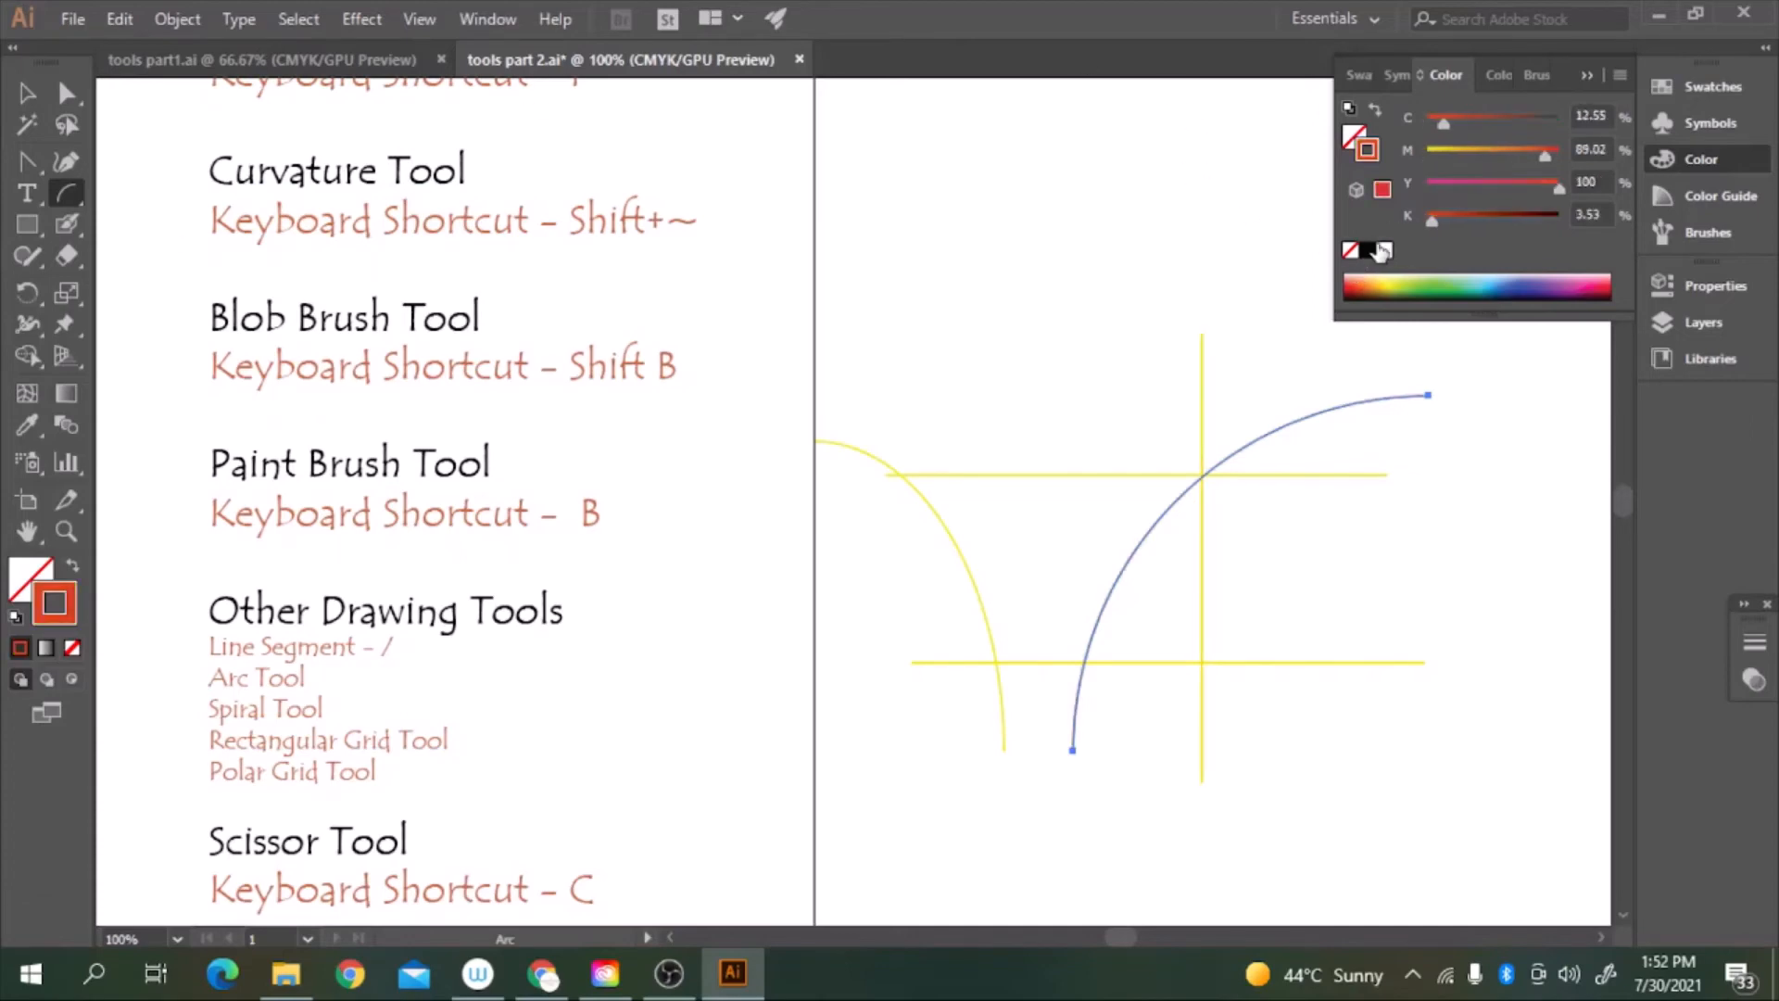
# Draw a large red spiral above the crossing lines, extending past the artboard's upper edge, with the Spiral tool
pyautogui.click(76, 196)
pyautogui.click(159, 257)
pyautogui.scroll(3, 993, 235)
pyautogui.hscroll(2, 993, 235)
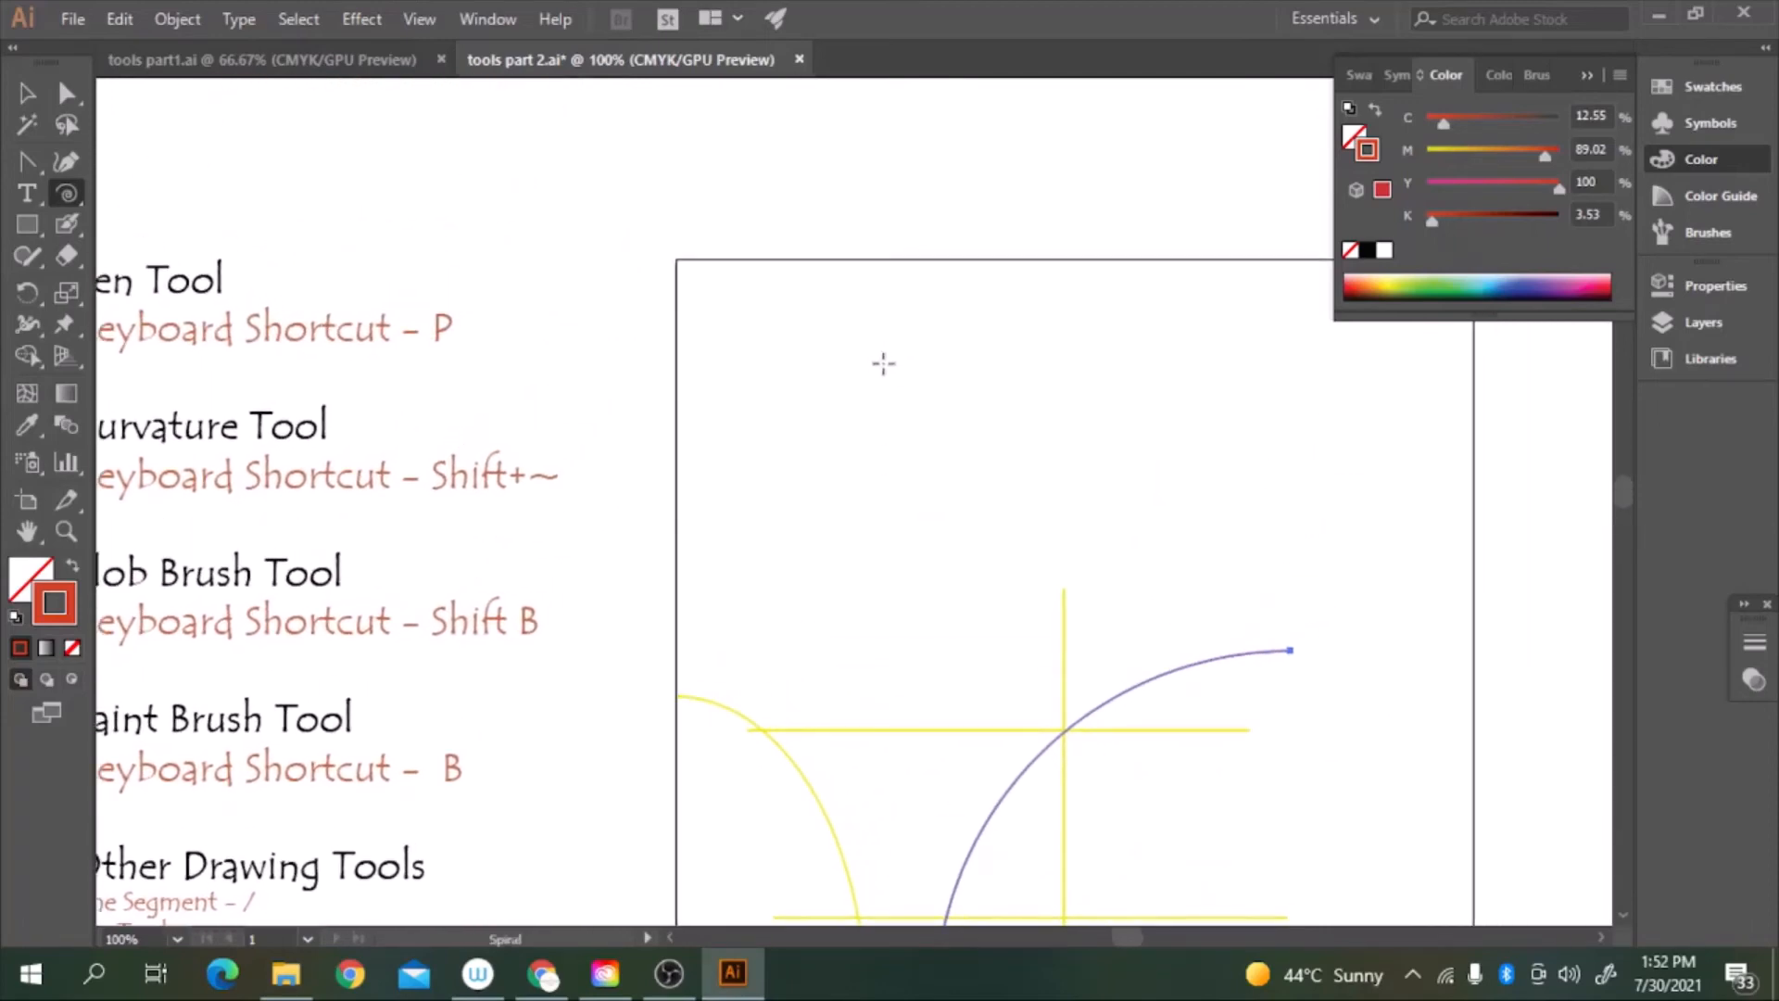
pyautogui.moveTo(884, 363); pyautogui.dragTo(1098, 495)
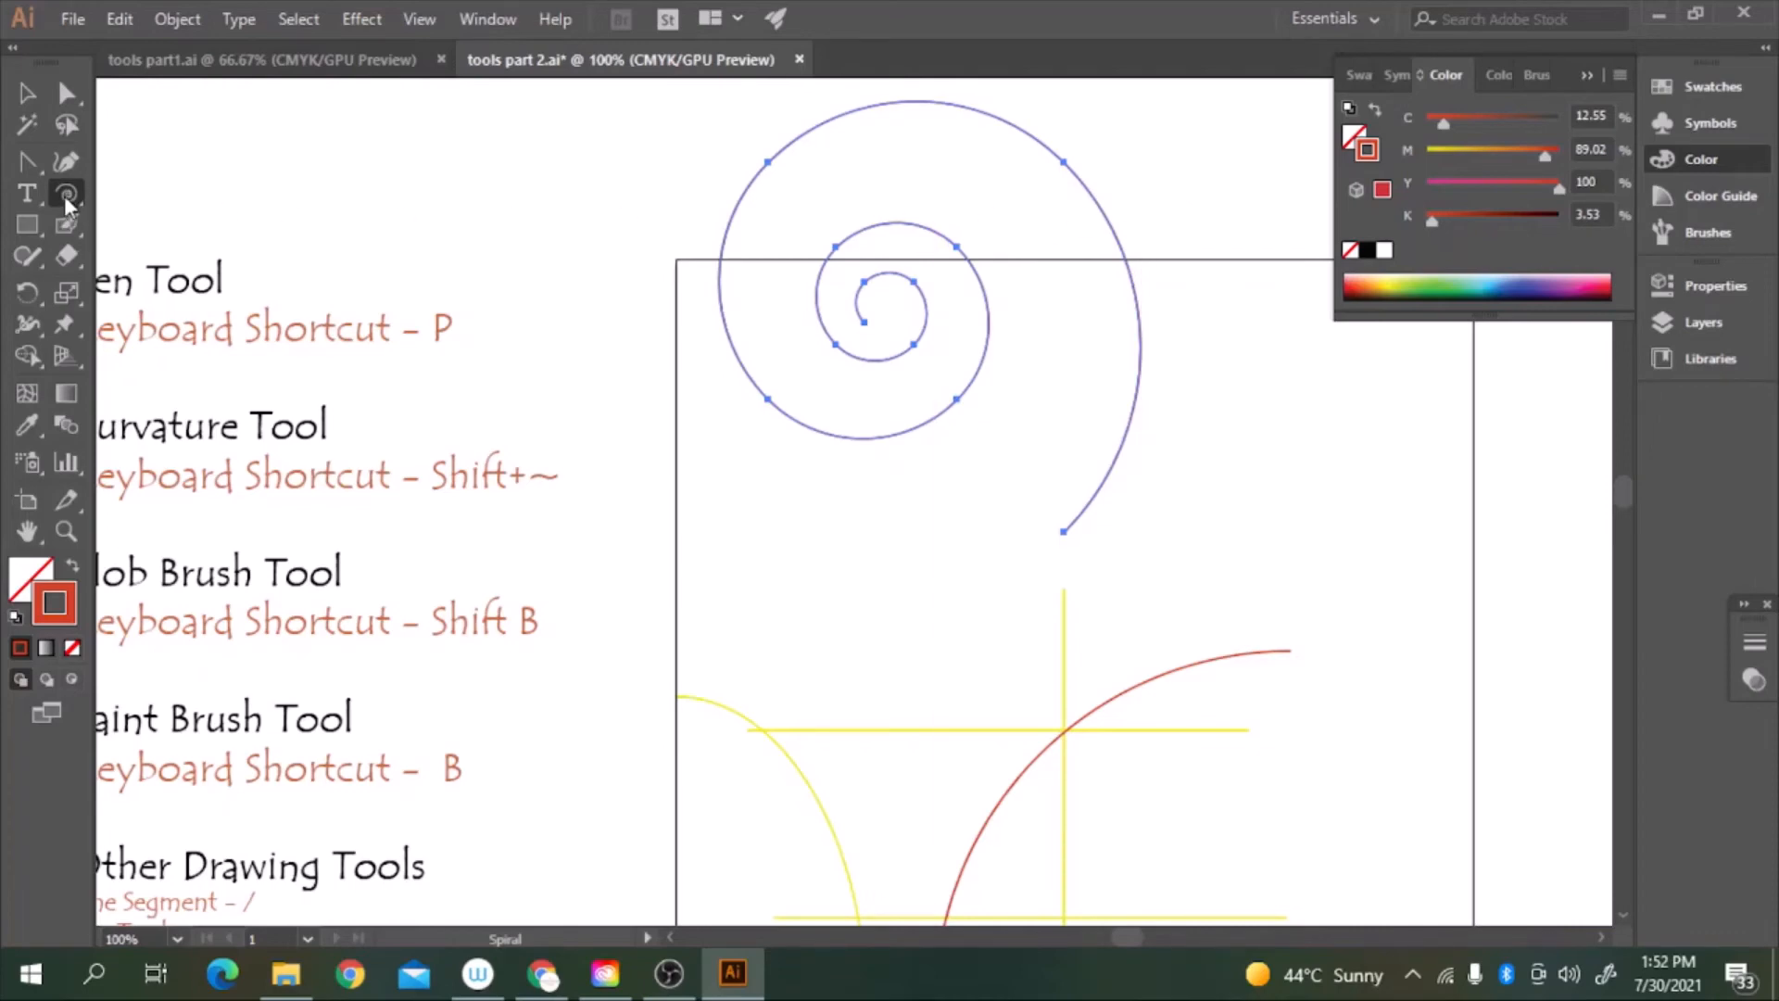
# Draw a large square grid about 413 px wide in the empty area beside the artboard with the Rectangular Grid tool
pyautogui.moveTo(64, 196); pyautogui.dragTo(163, 276)
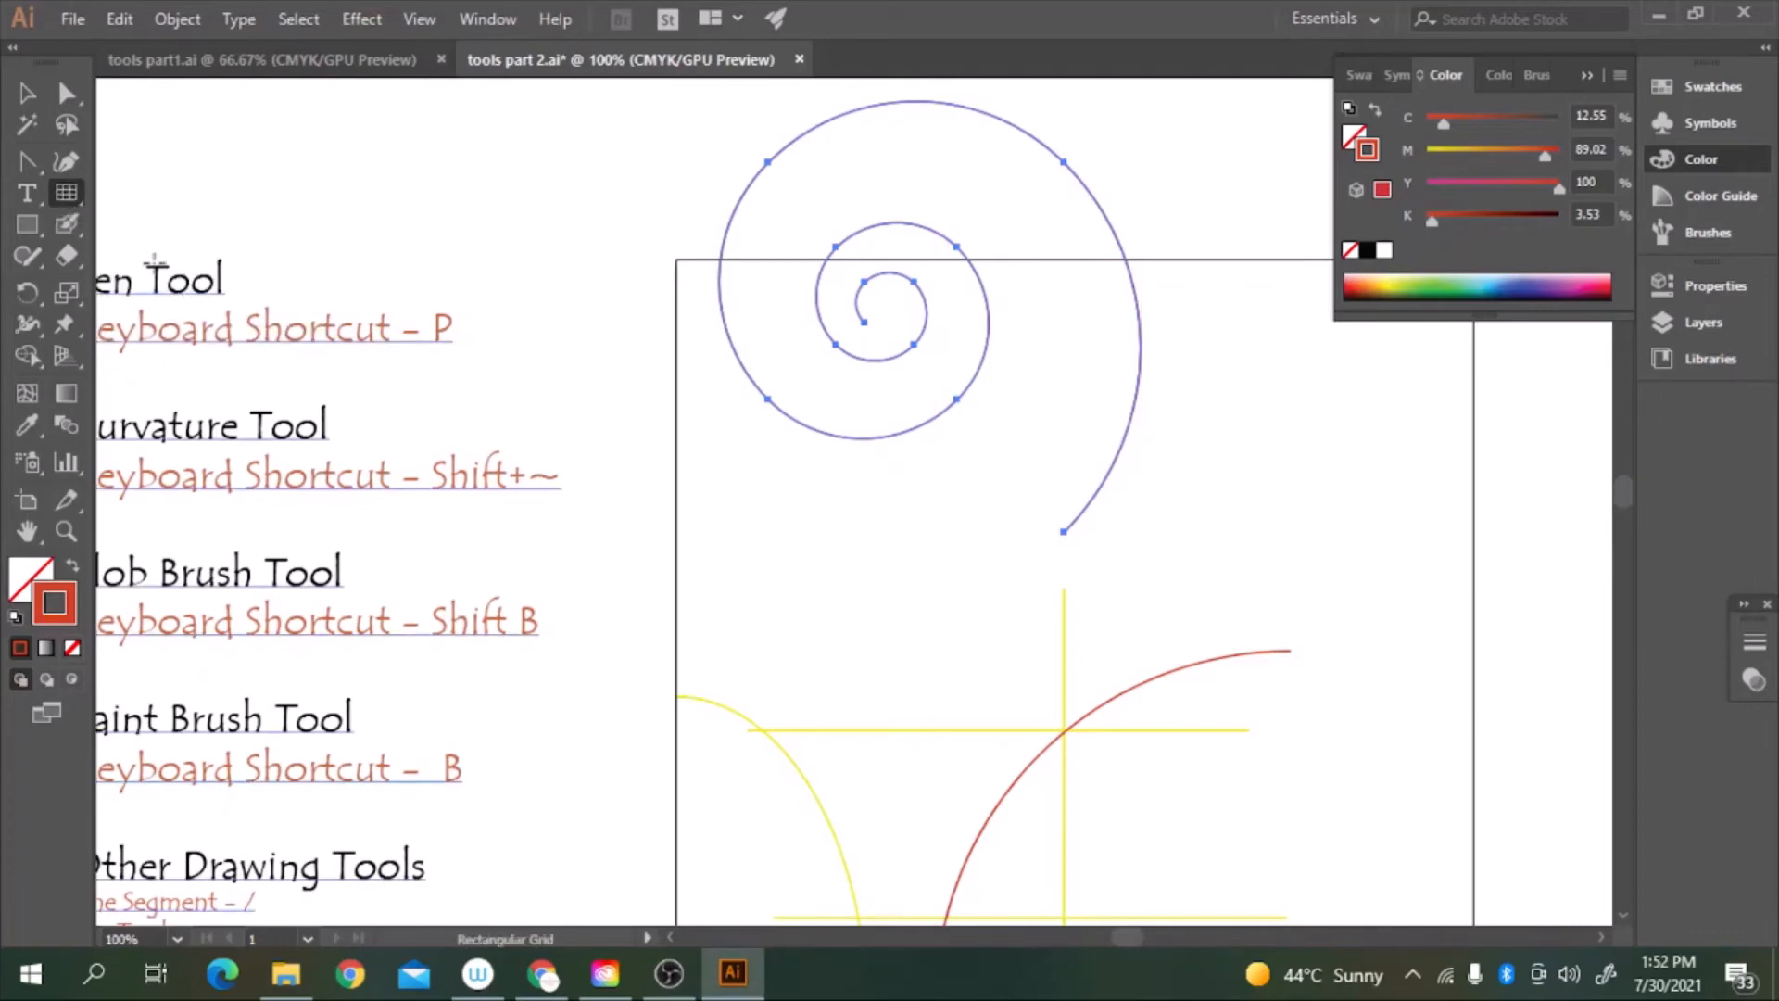
pyautogui.press('space')
pyautogui.moveTo(1171, 509); pyautogui.dragTo(665, 370)
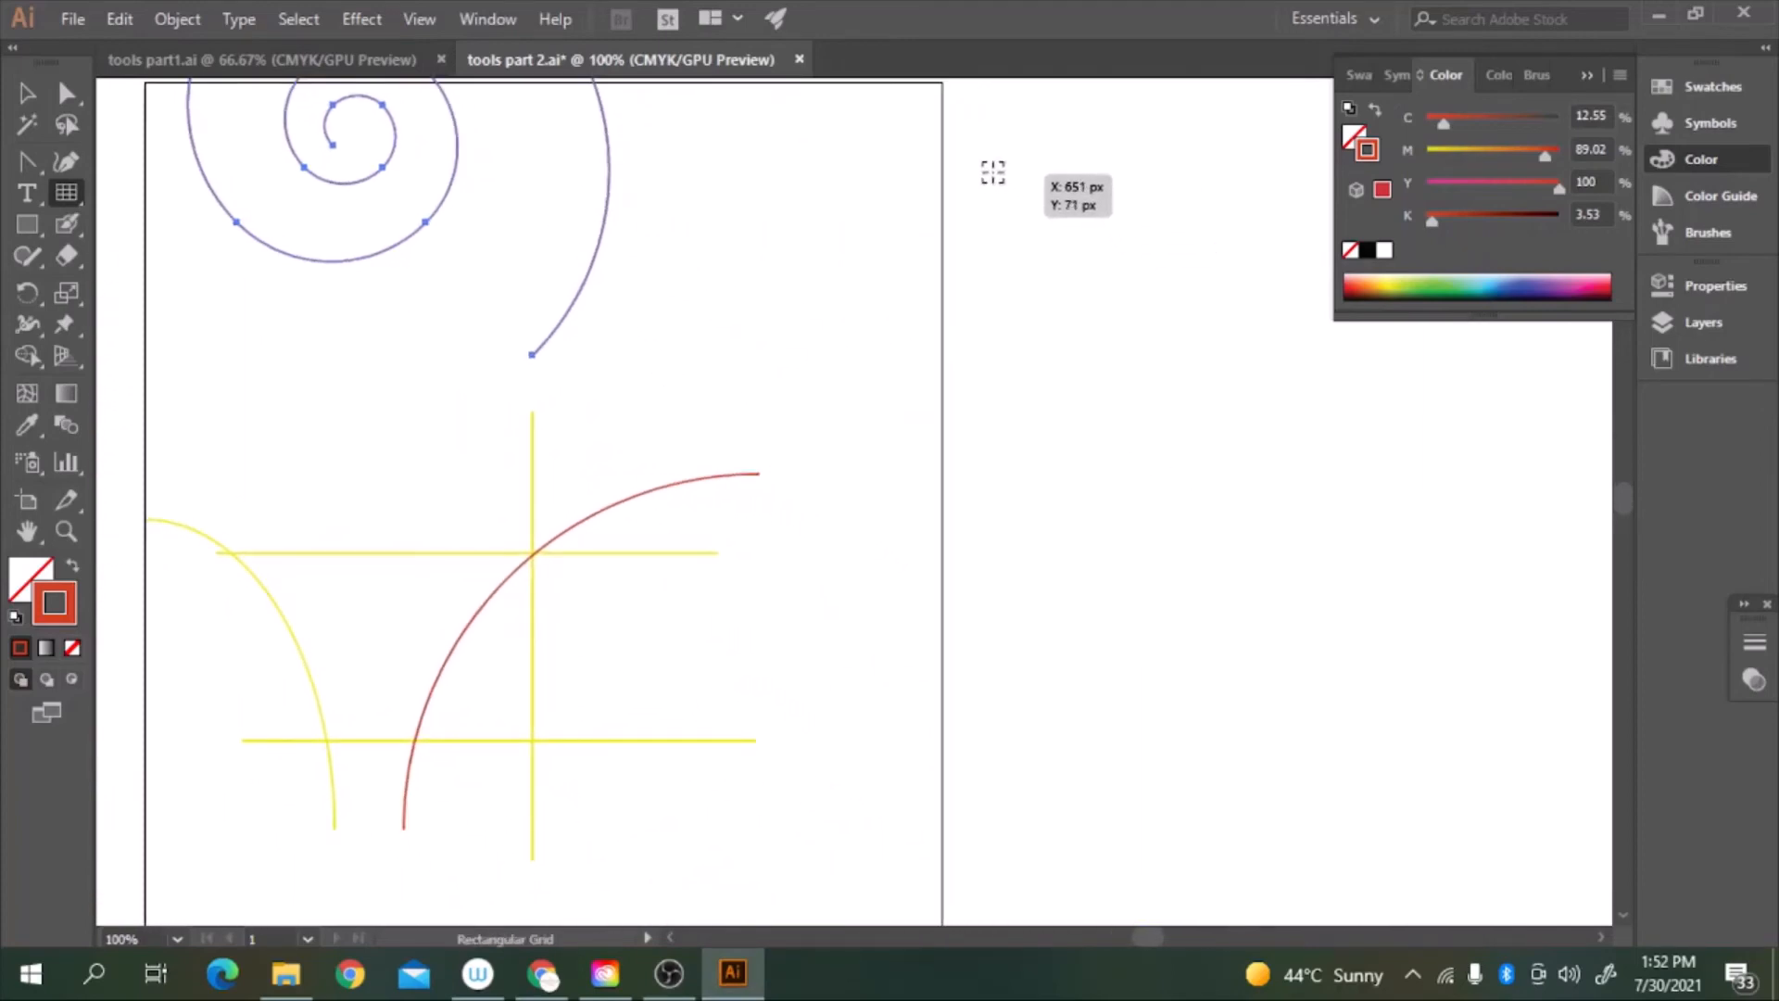
pyautogui.moveTo(990, 177); pyautogui.dragTo(1314, 714)
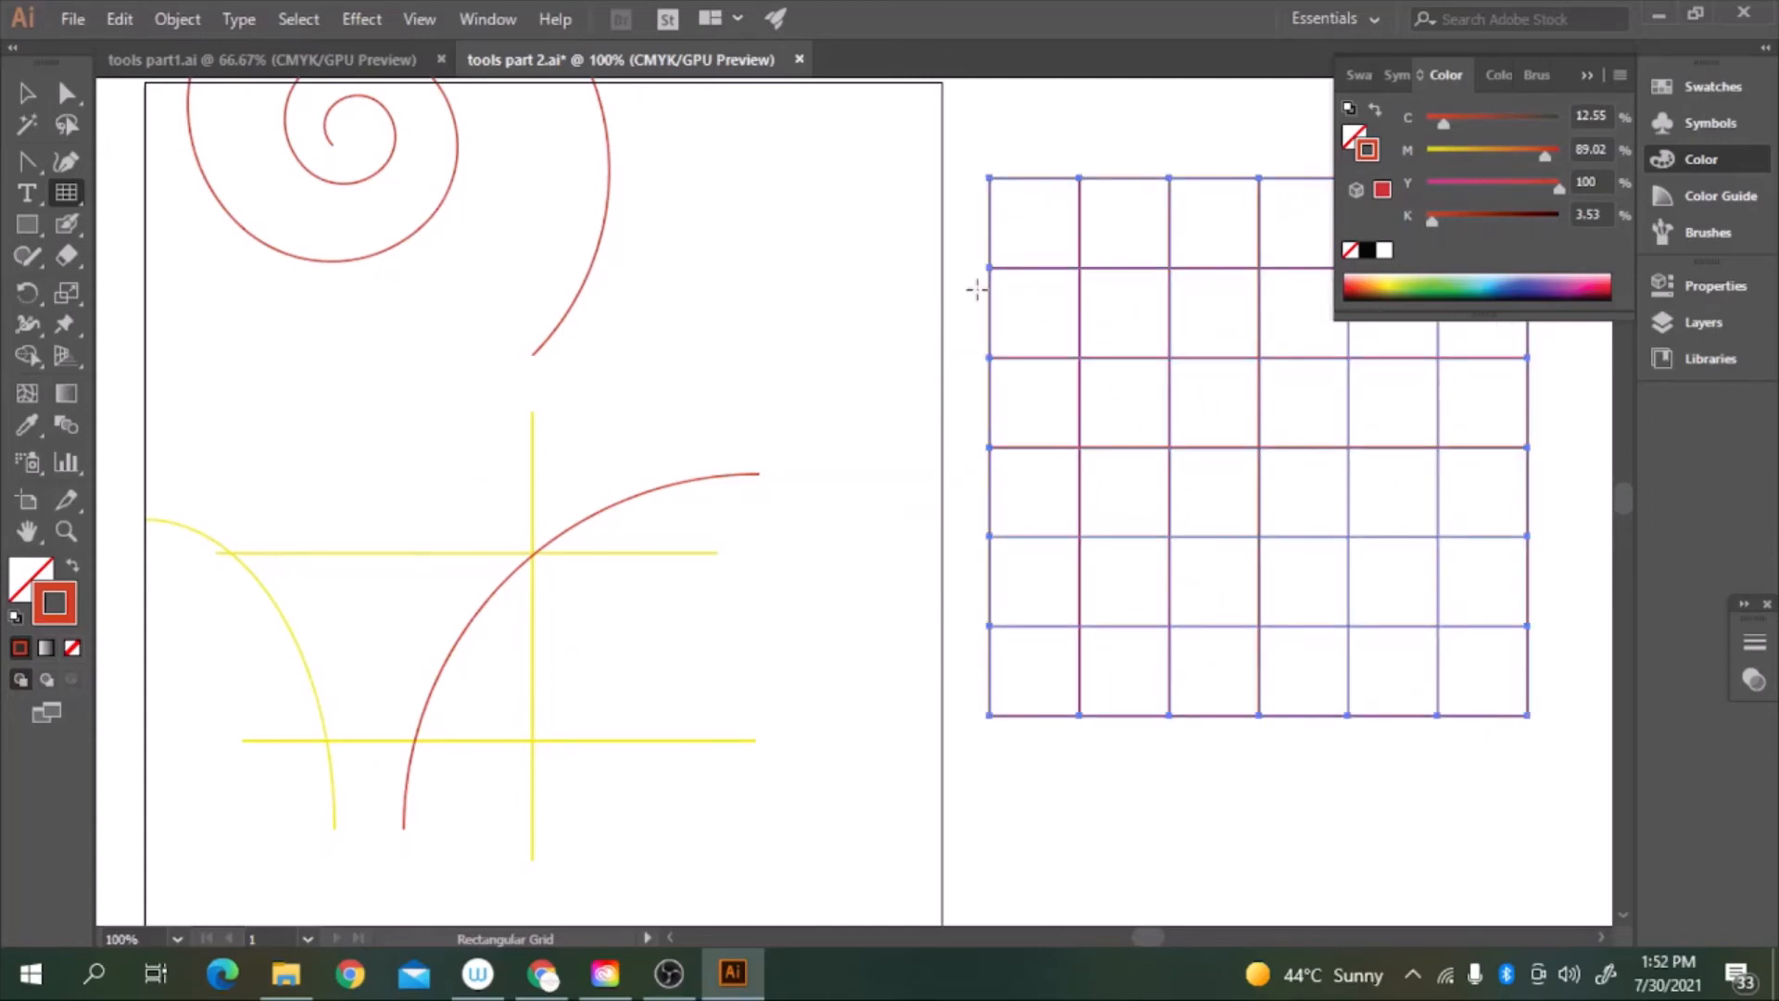
# Set the horizontal divider skew in the Rectangular Grid tool's options to -95%
pyautogui.doubleClick(67, 197)
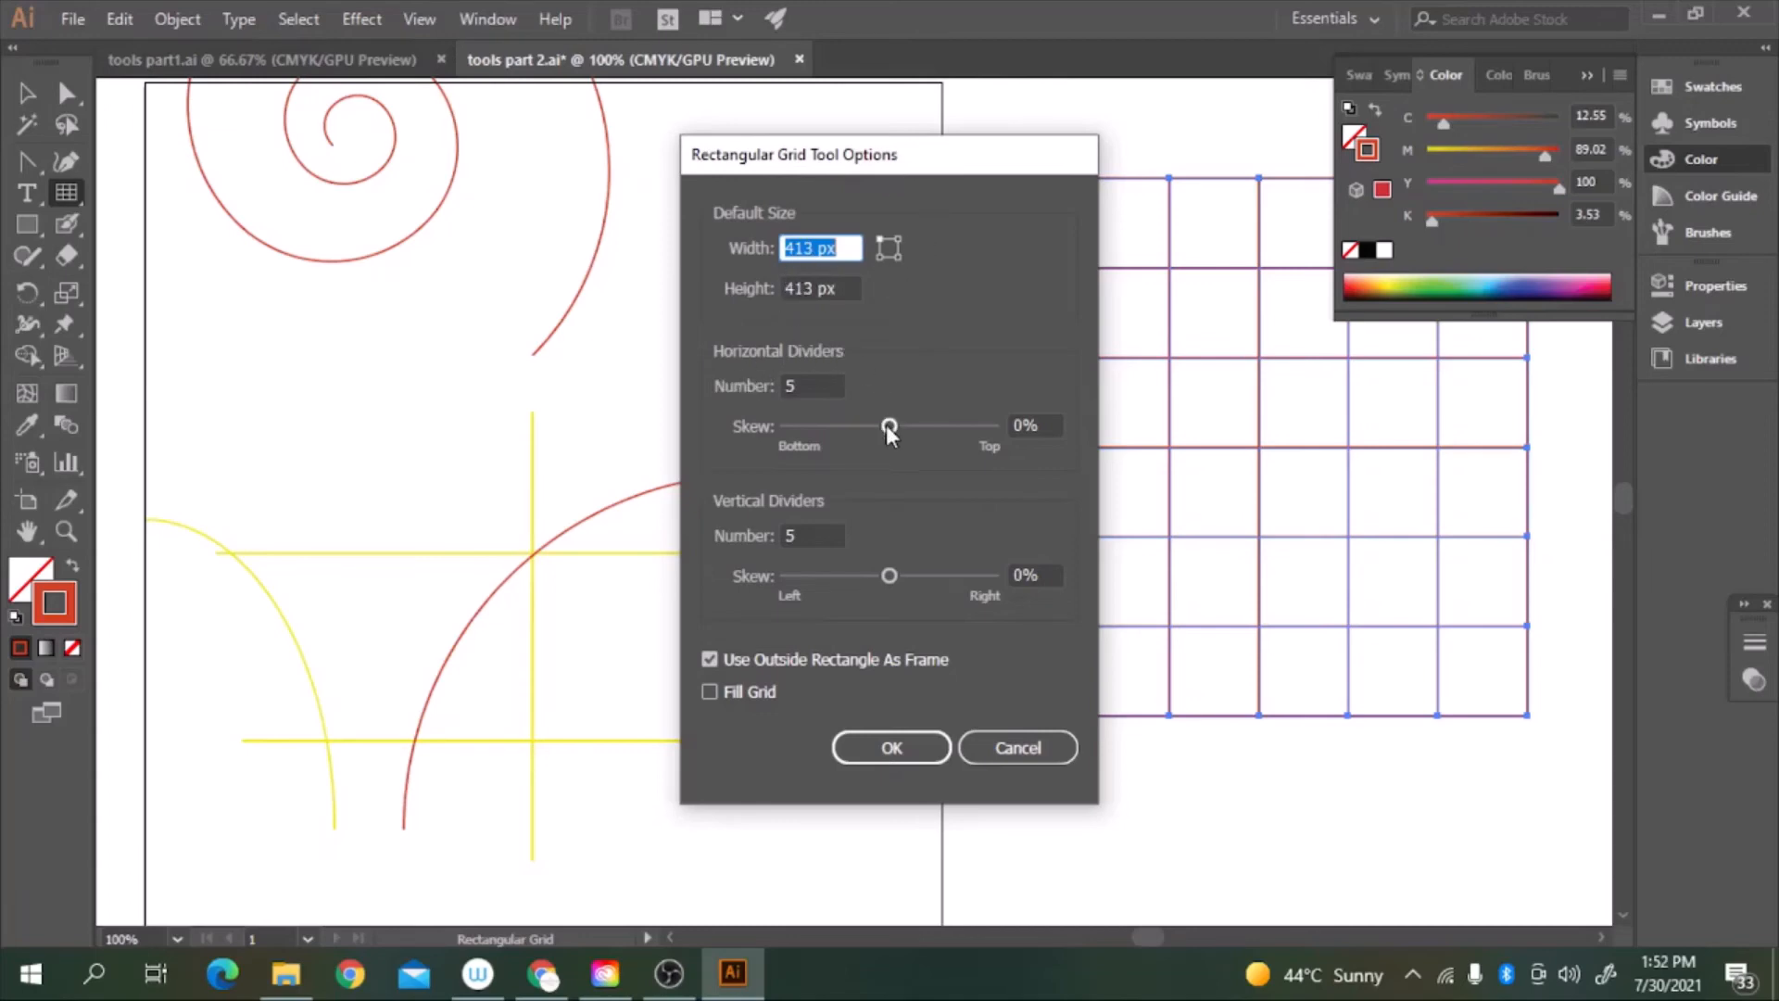
pyautogui.moveTo(886, 432); pyautogui.dragTo(866, 441)
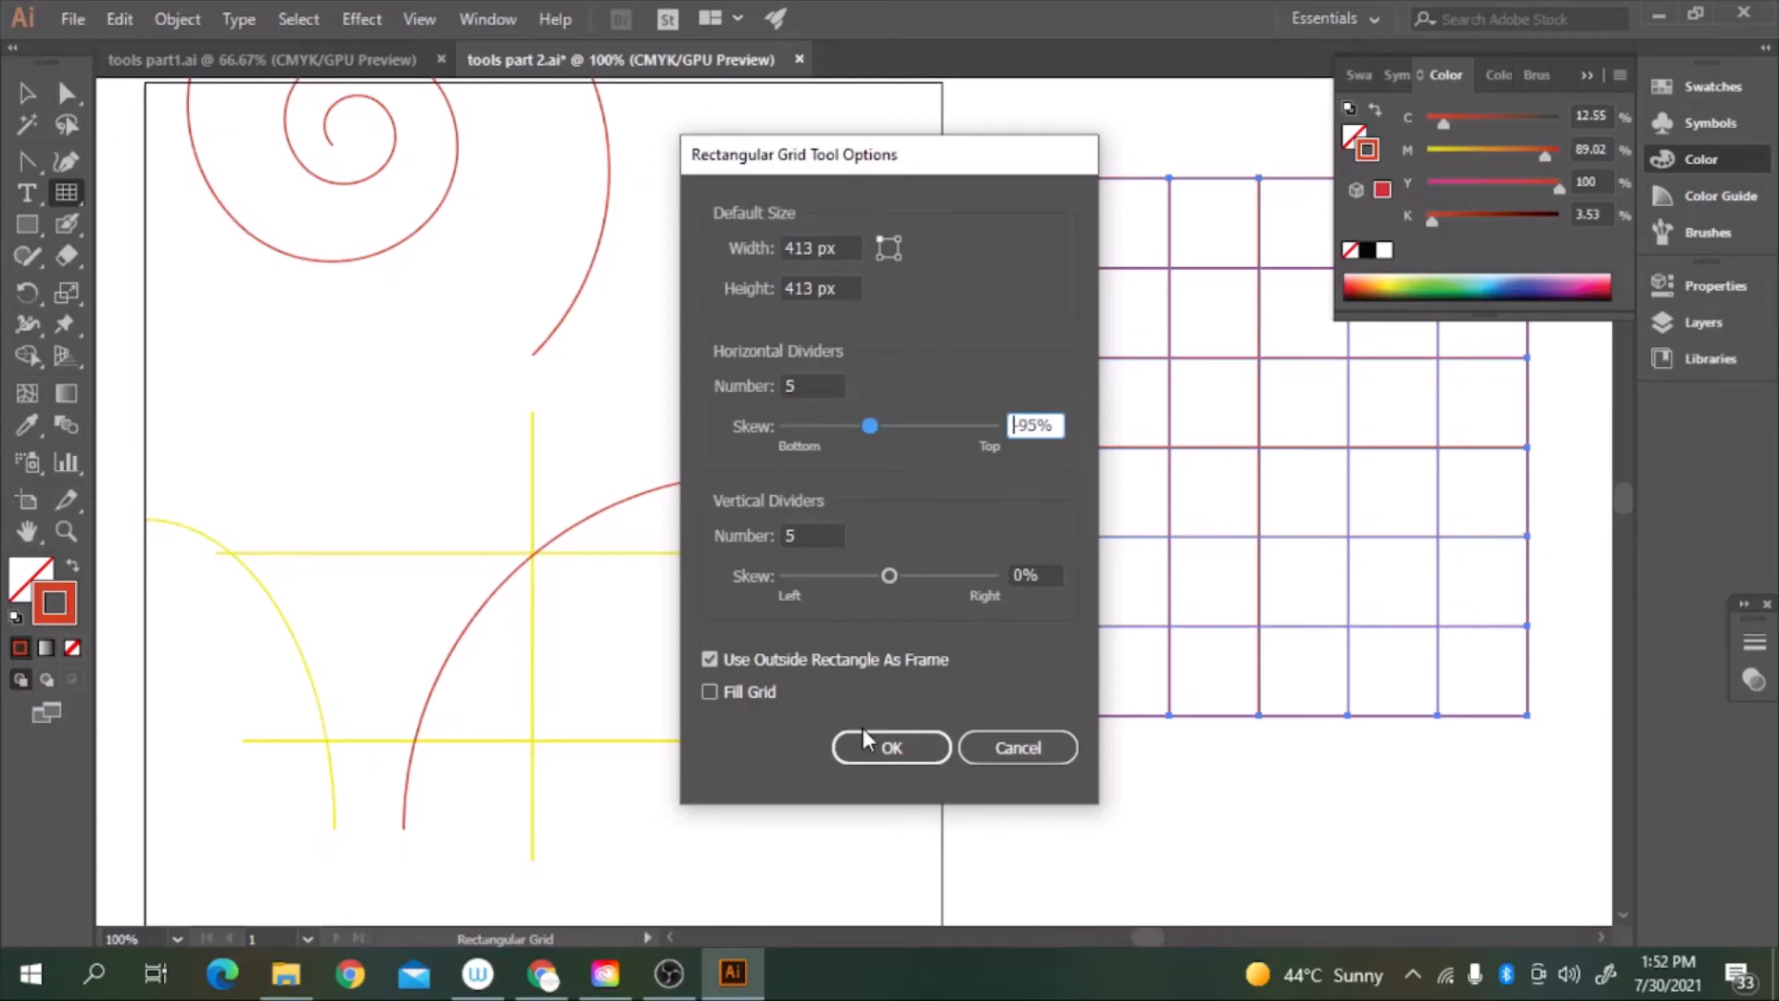
pyautogui.click(934, 747)
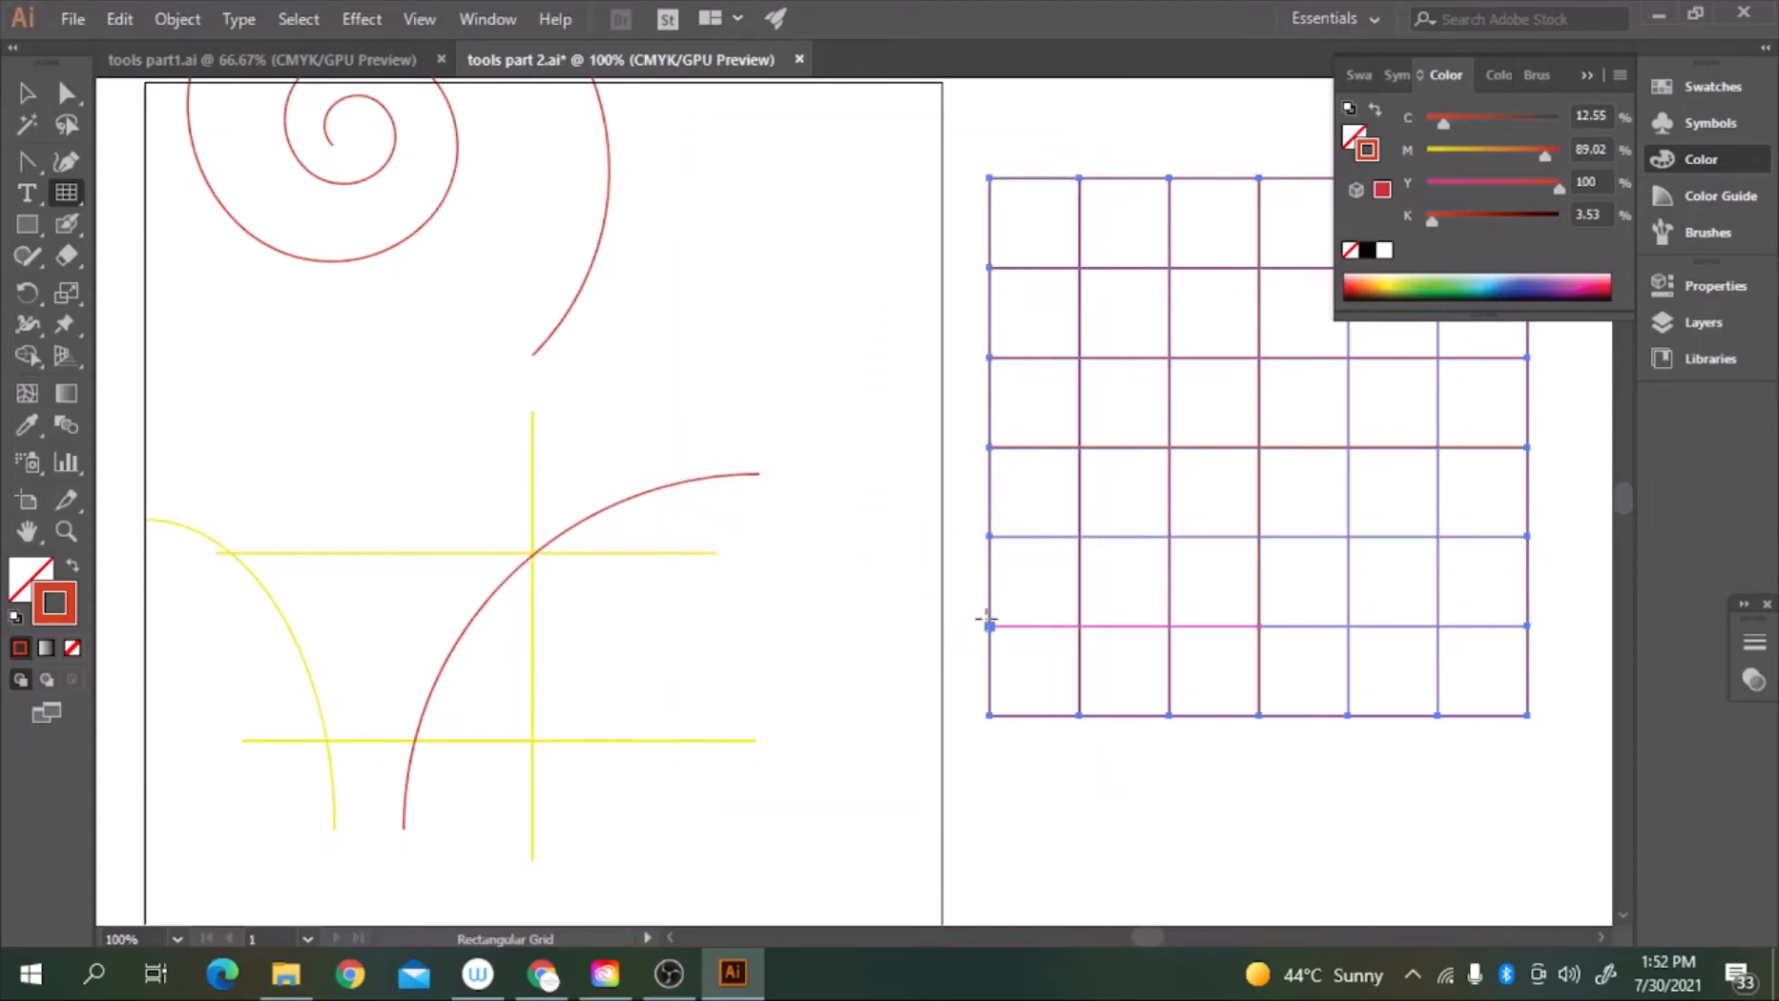
# Draw a small skewed square grid overlapping the large grid, and undo both rectangular grids
pyautogui.moveTo(855, 440); pyautogui.dragTo(1125, 708)
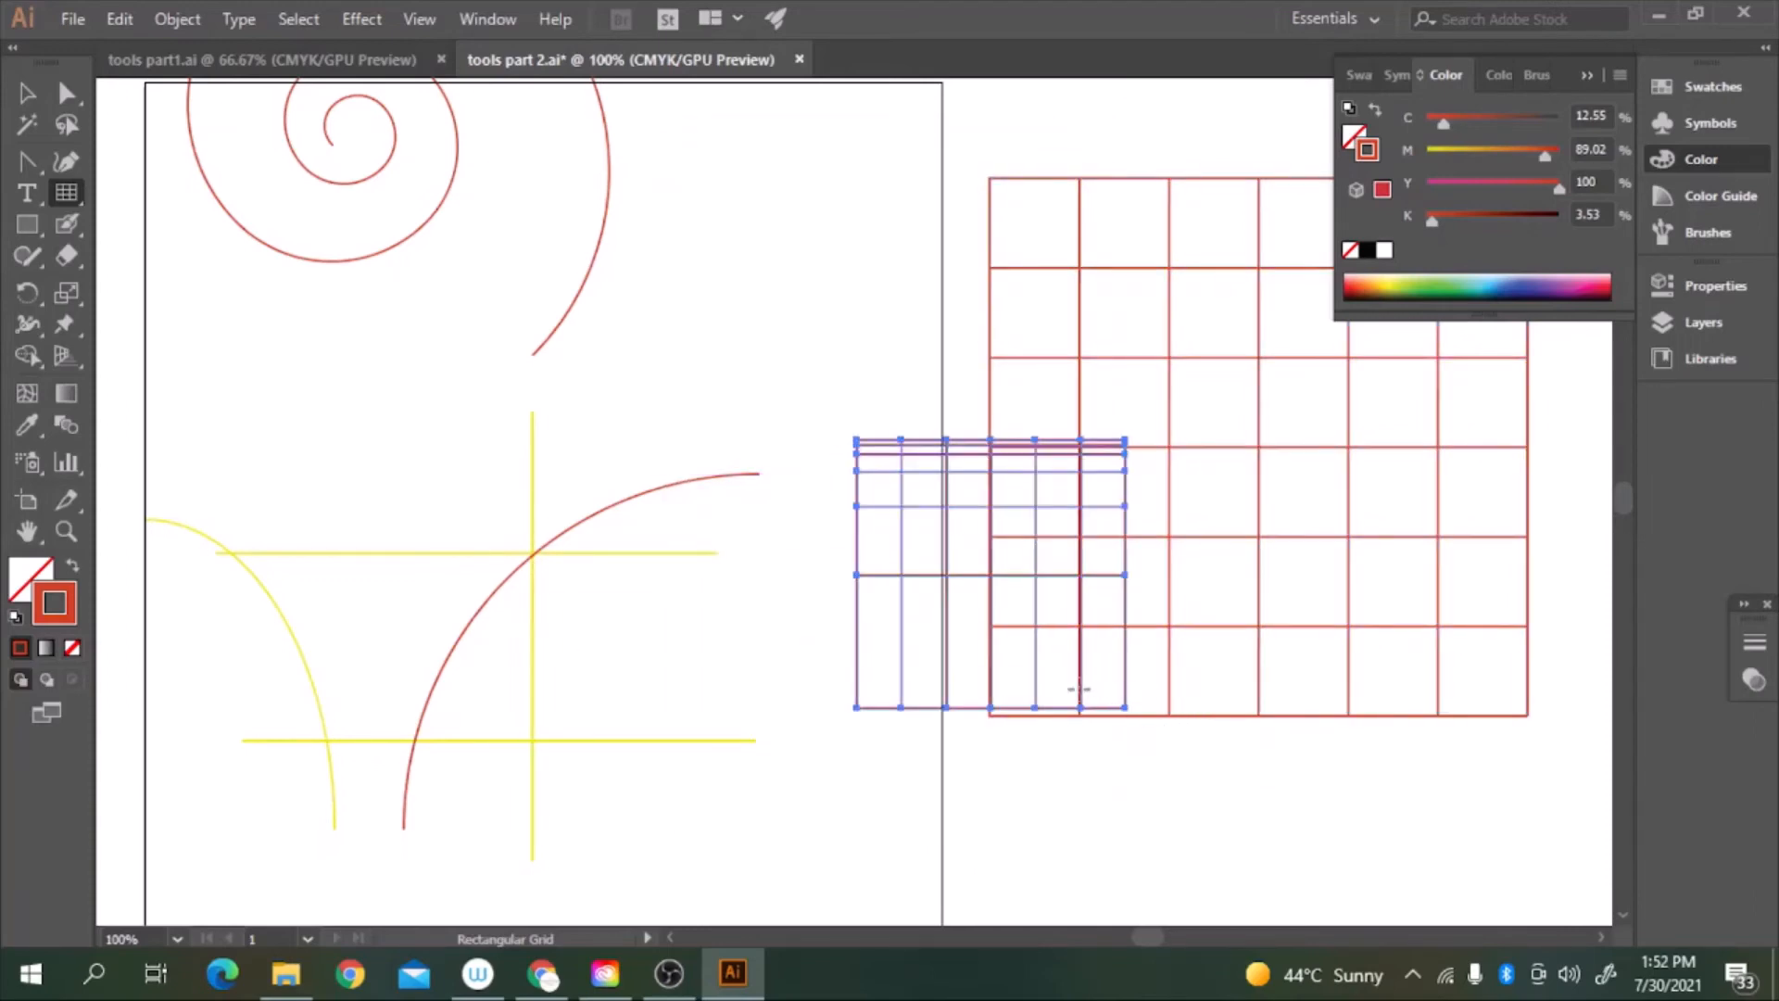
pyautogui.hotkey('ctrl', 'z')
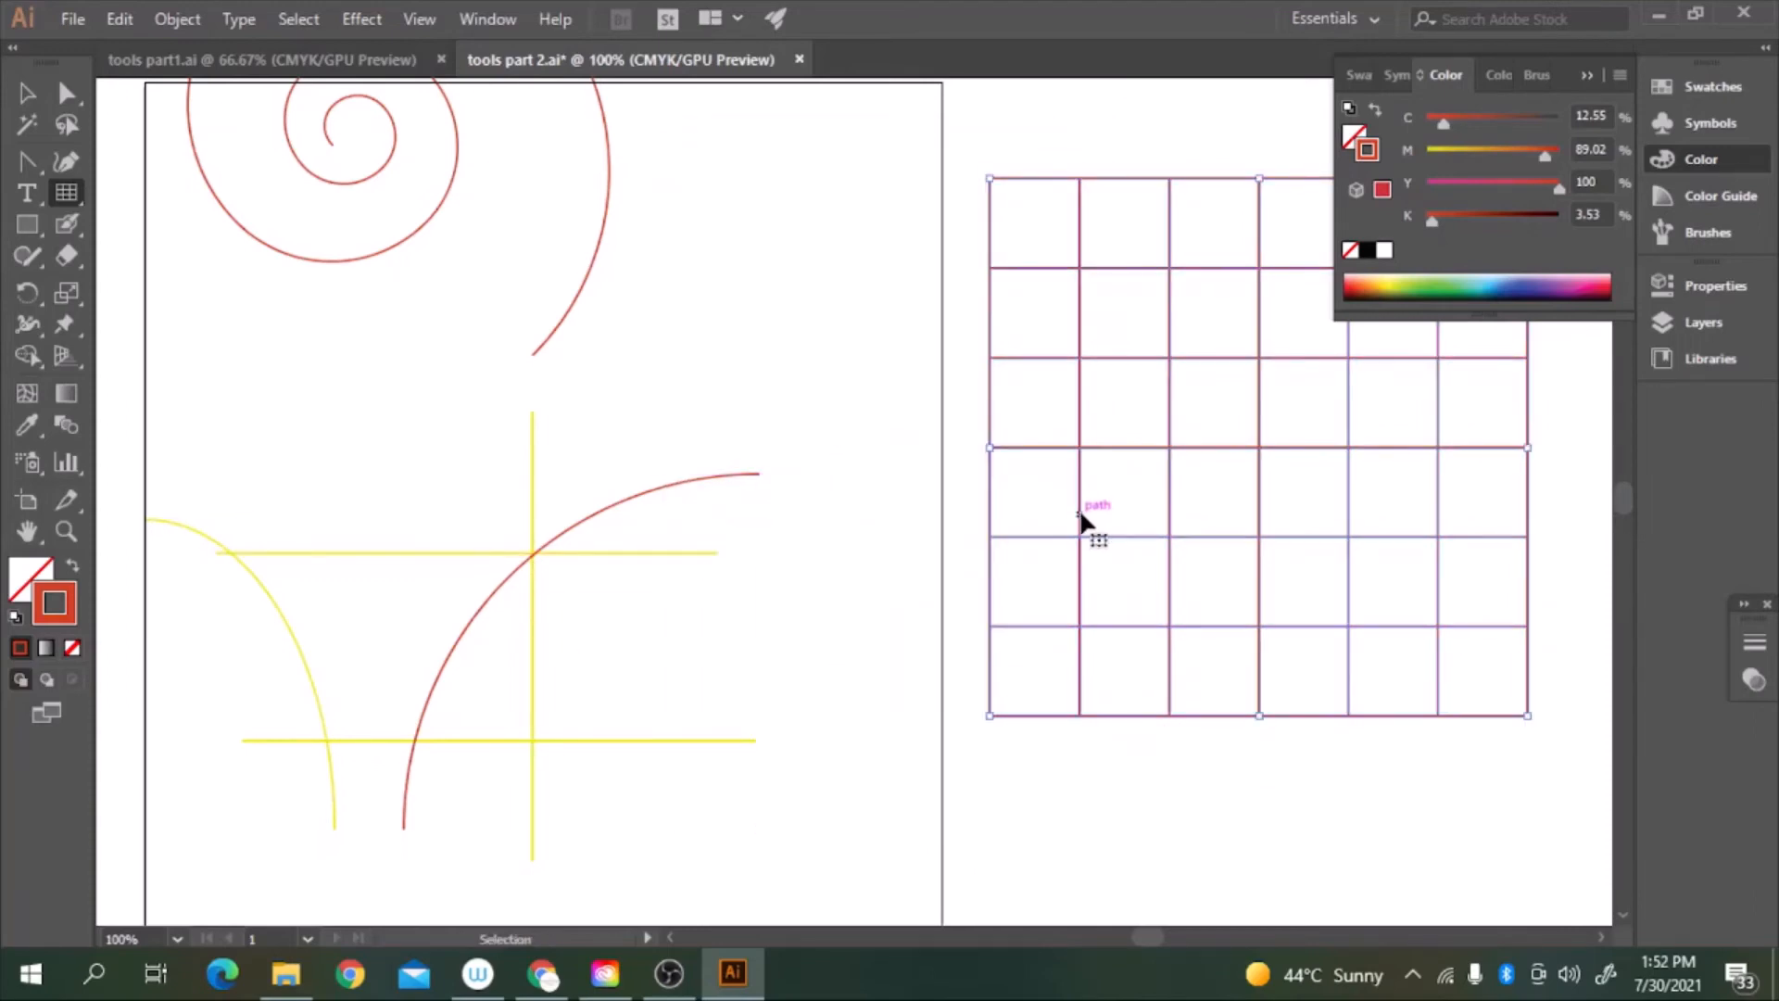
pyautogui.hotkey('ctrl', 'z')
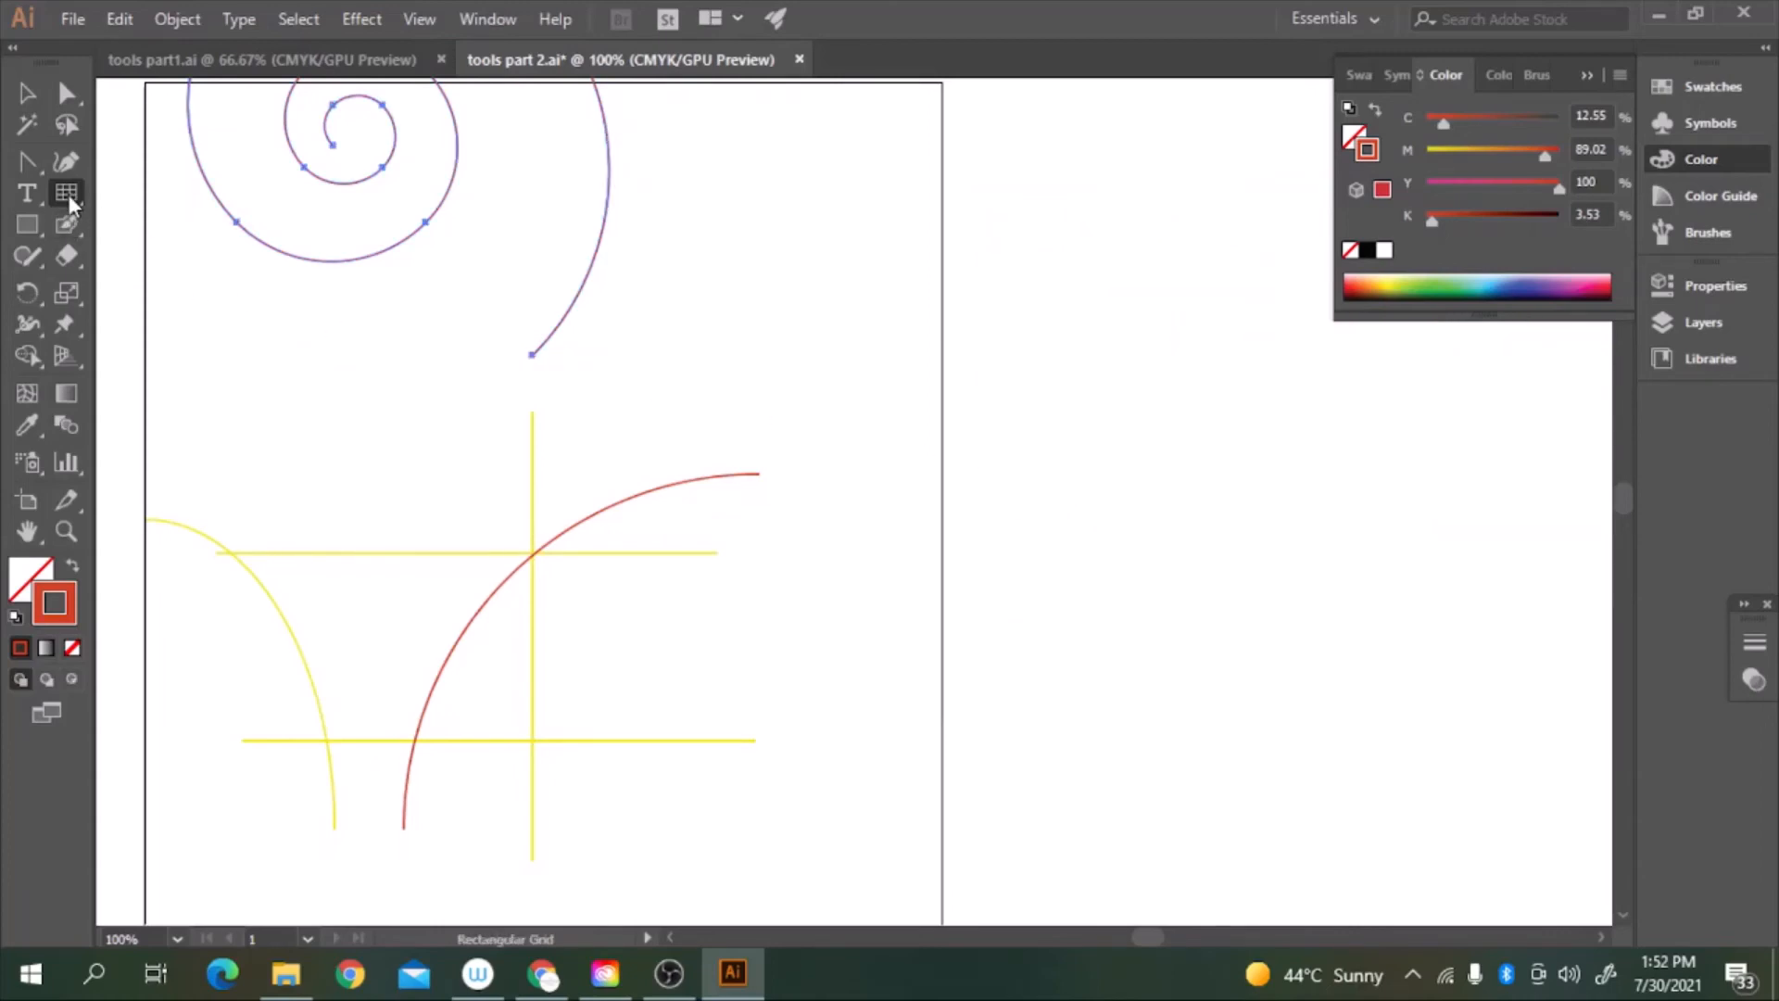
# Draw a circular polar grid beside the artboard with the Polar Grid tool and move it to overlap the artboard's right edge
pyautogui.moveTo(68, 199); pyautogui.dragTo(176, 322)
pyautogui.moveTo(1095, 339)
pyautogui.mouseDown()
pyautogui.moveTo(1508, 782)
pyautogui.moveTo(1554, 801)
pyautogui.mouseUp()
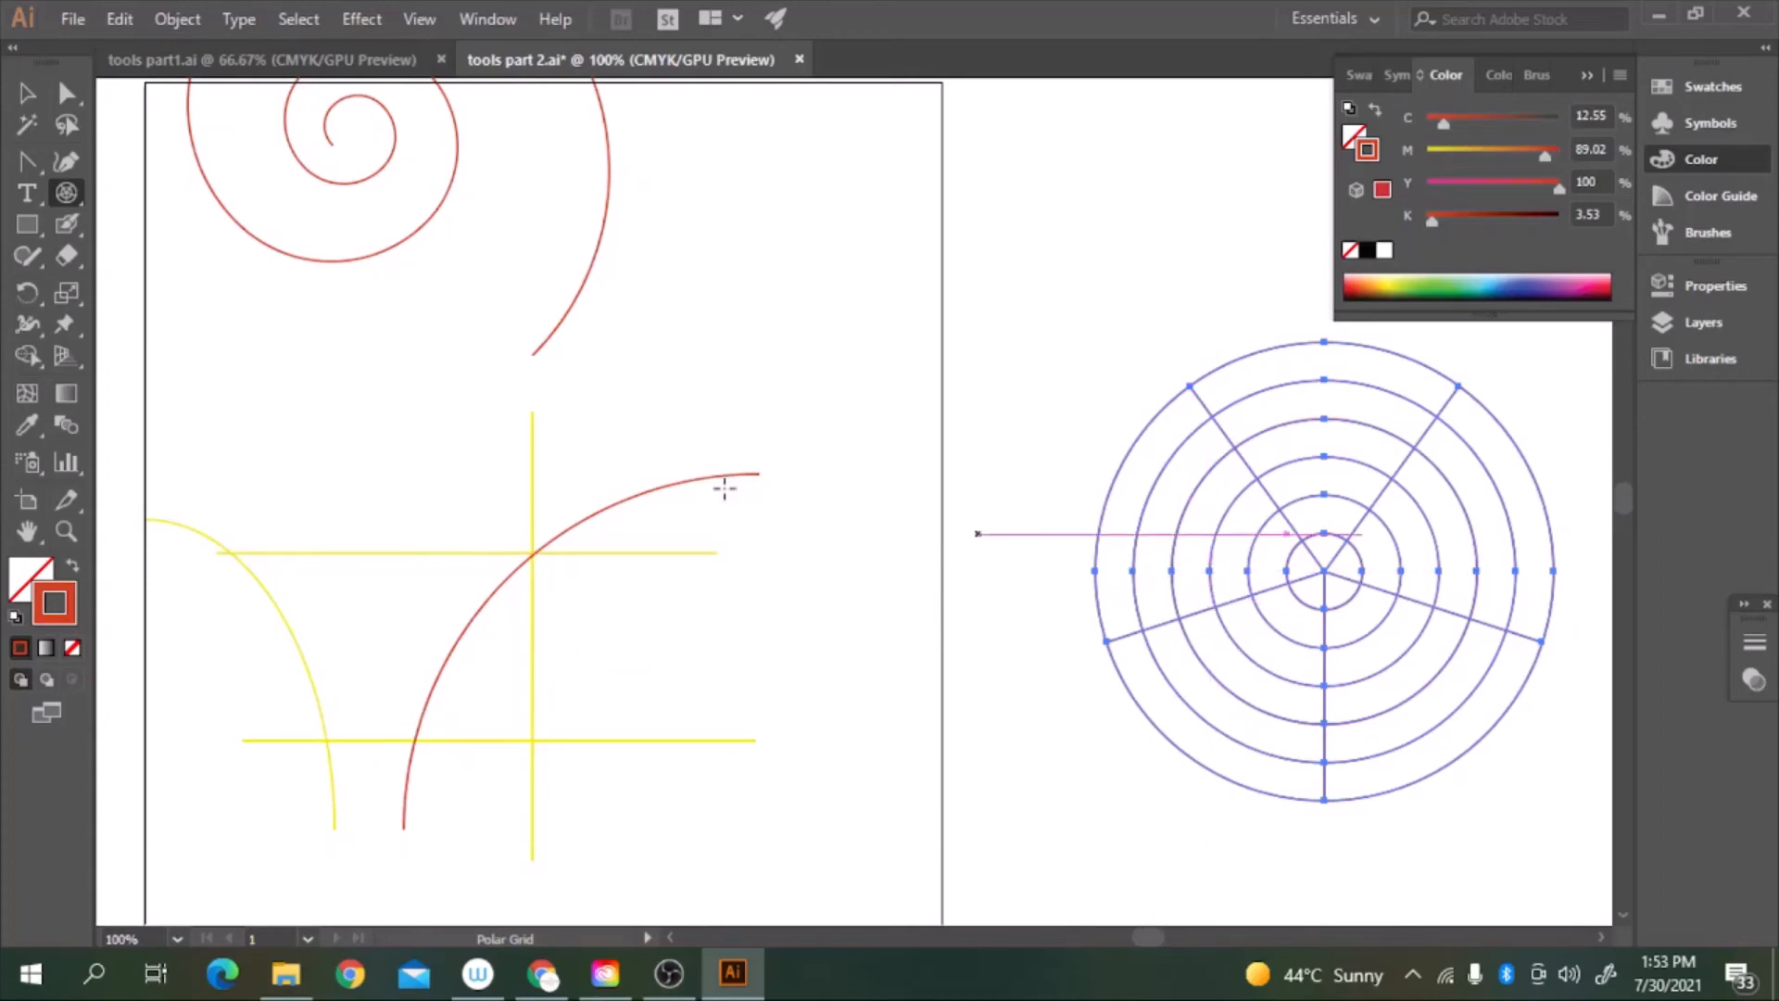
pyautogui.click(27, 93)
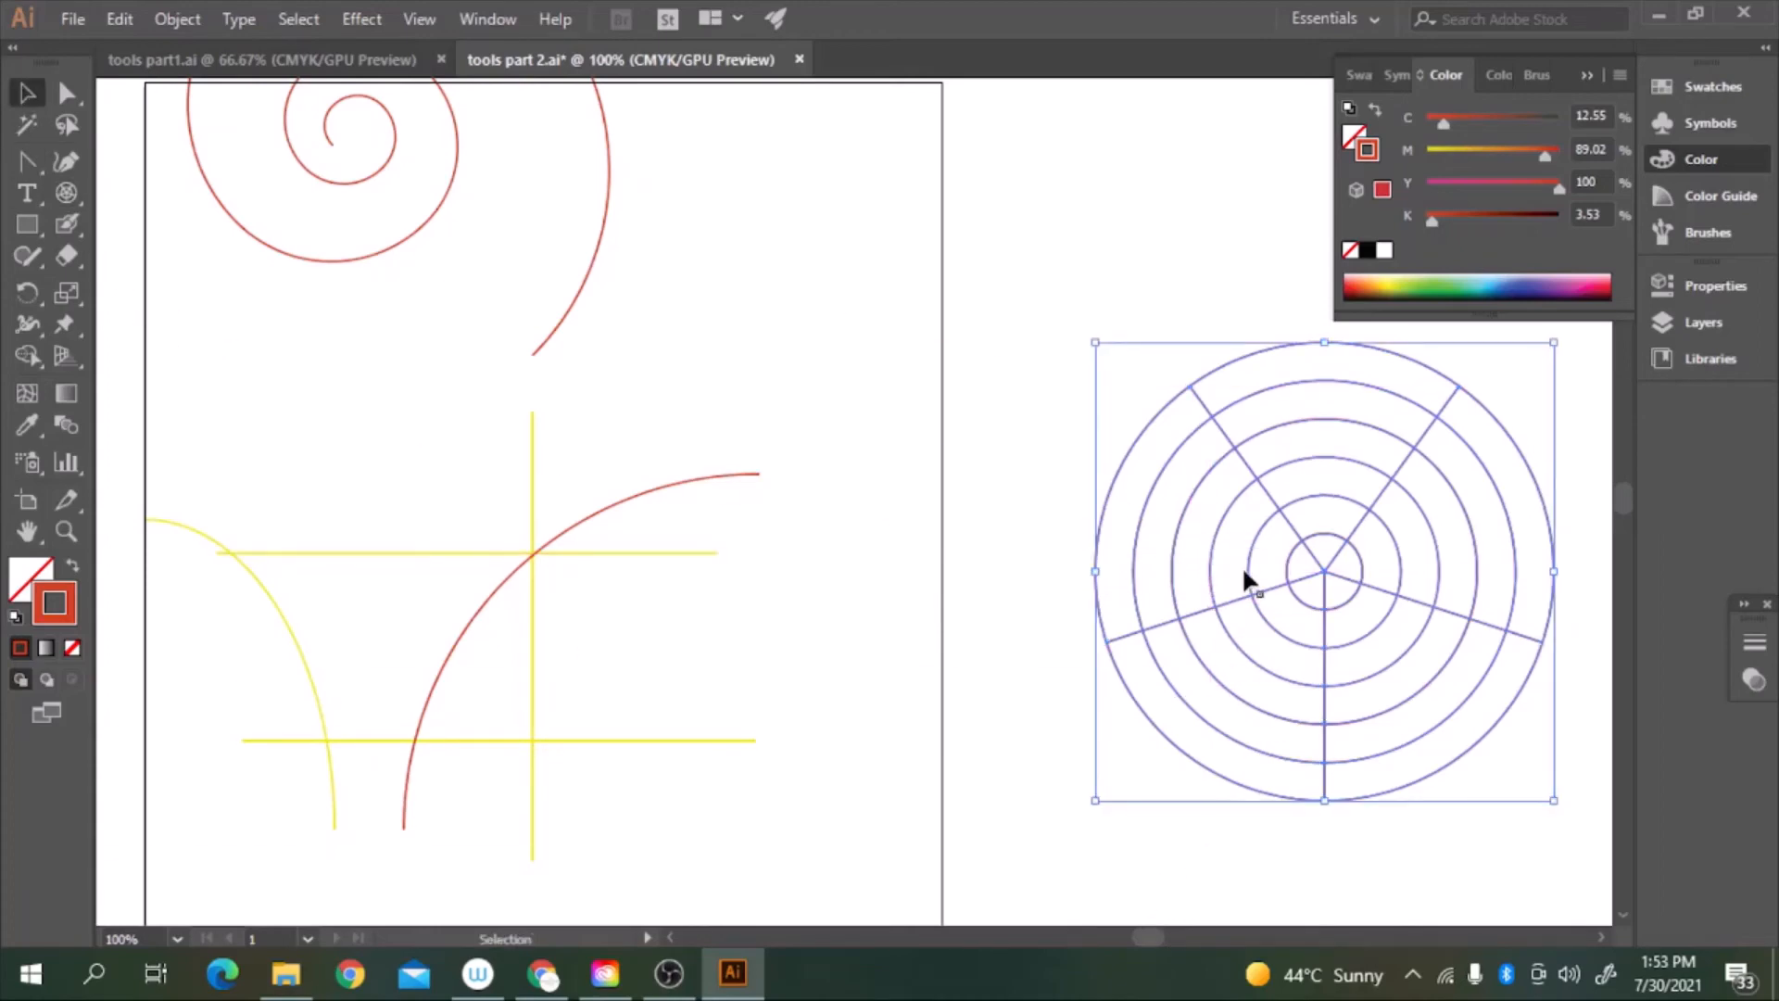
pyautogui.moveTo(1244, 579); pyautogui.dragTo(979, 469)
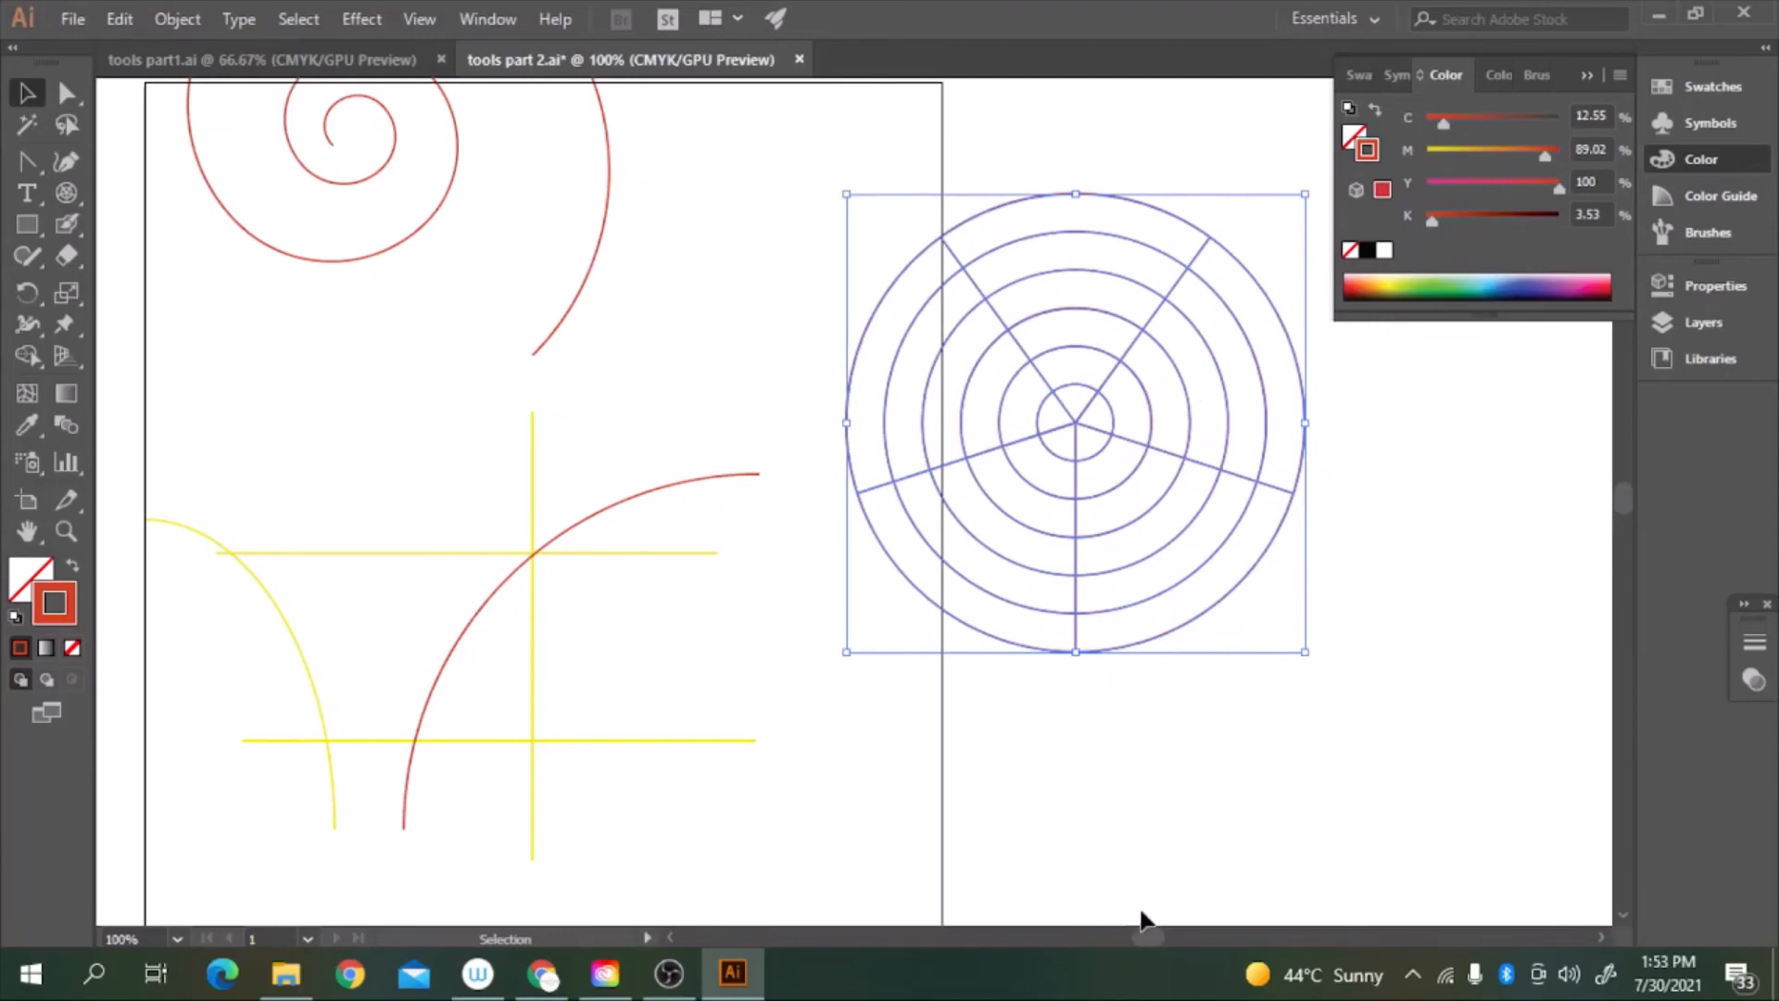
# Cut the polar grid's second-smallest circle at its right anchor with the Scissors tool and delete its lower-right quarter
pyautogui.moveTo(1147, 936)
pyautogui.mouseDown()
pyautogui.moveTo(1180, 931)
pyautogui.moveTo(1121, 950)
pyautogui.mouseUp()
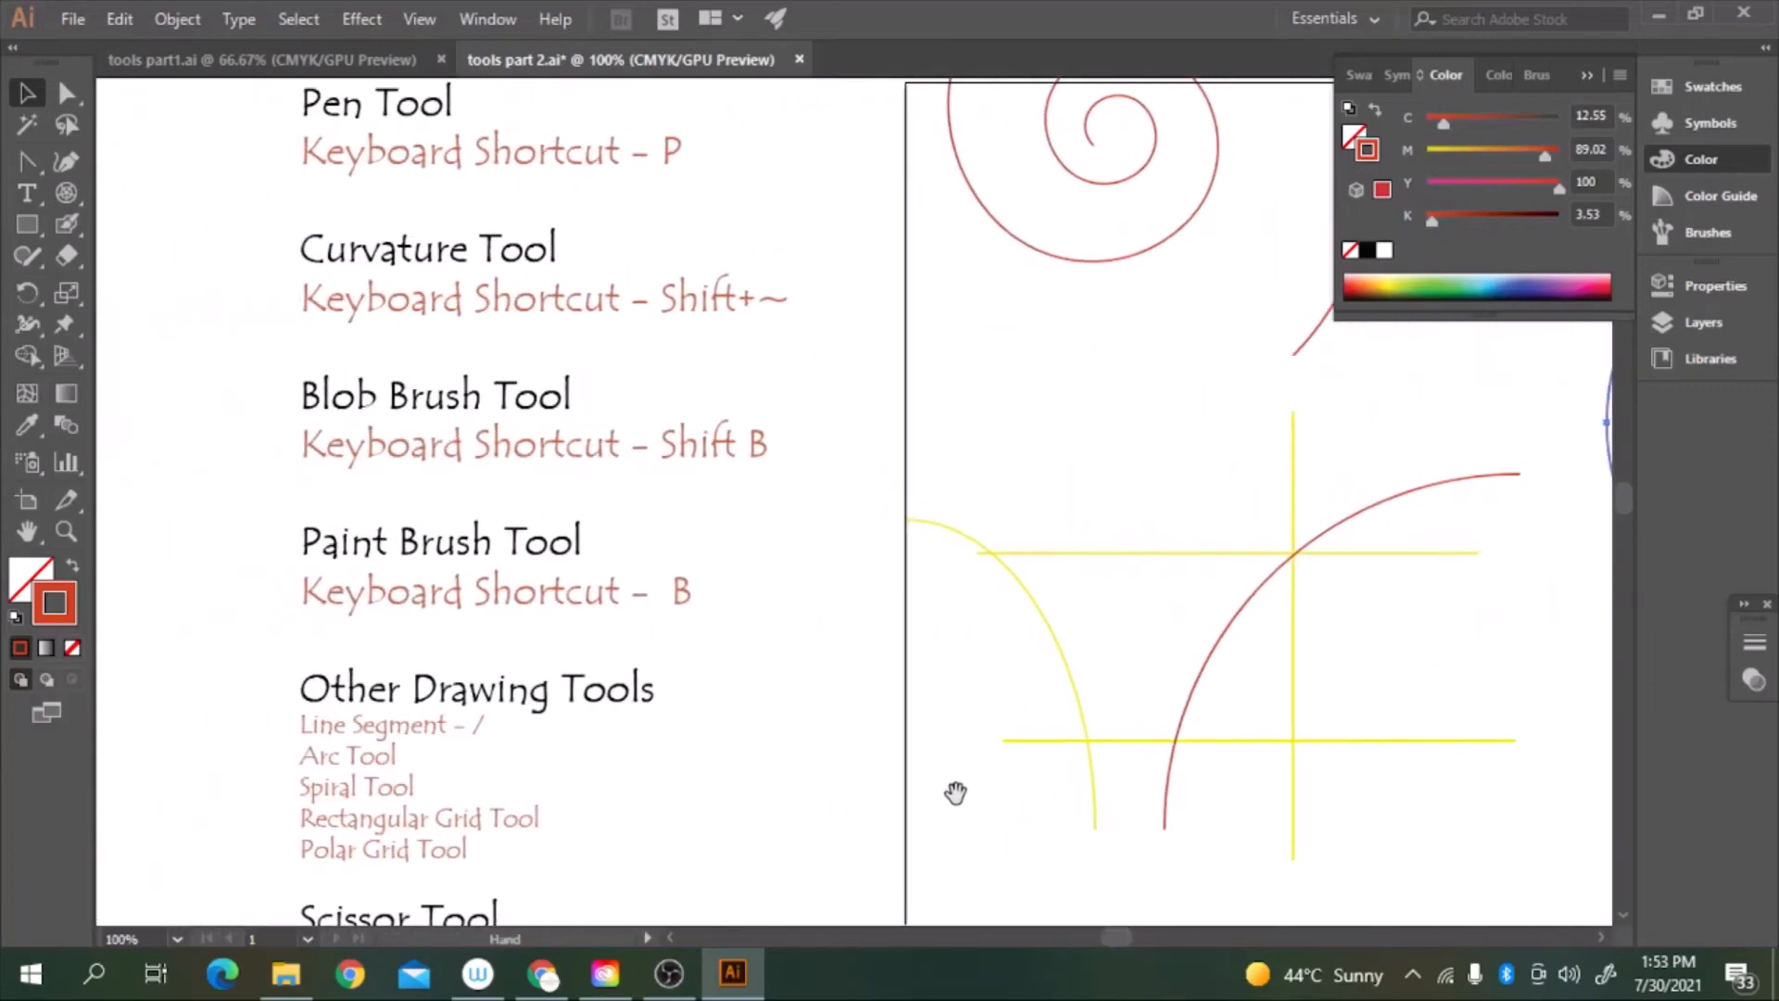
pyautogui.moveTo(953, 786); pyautogui.dragTo(886, 667)
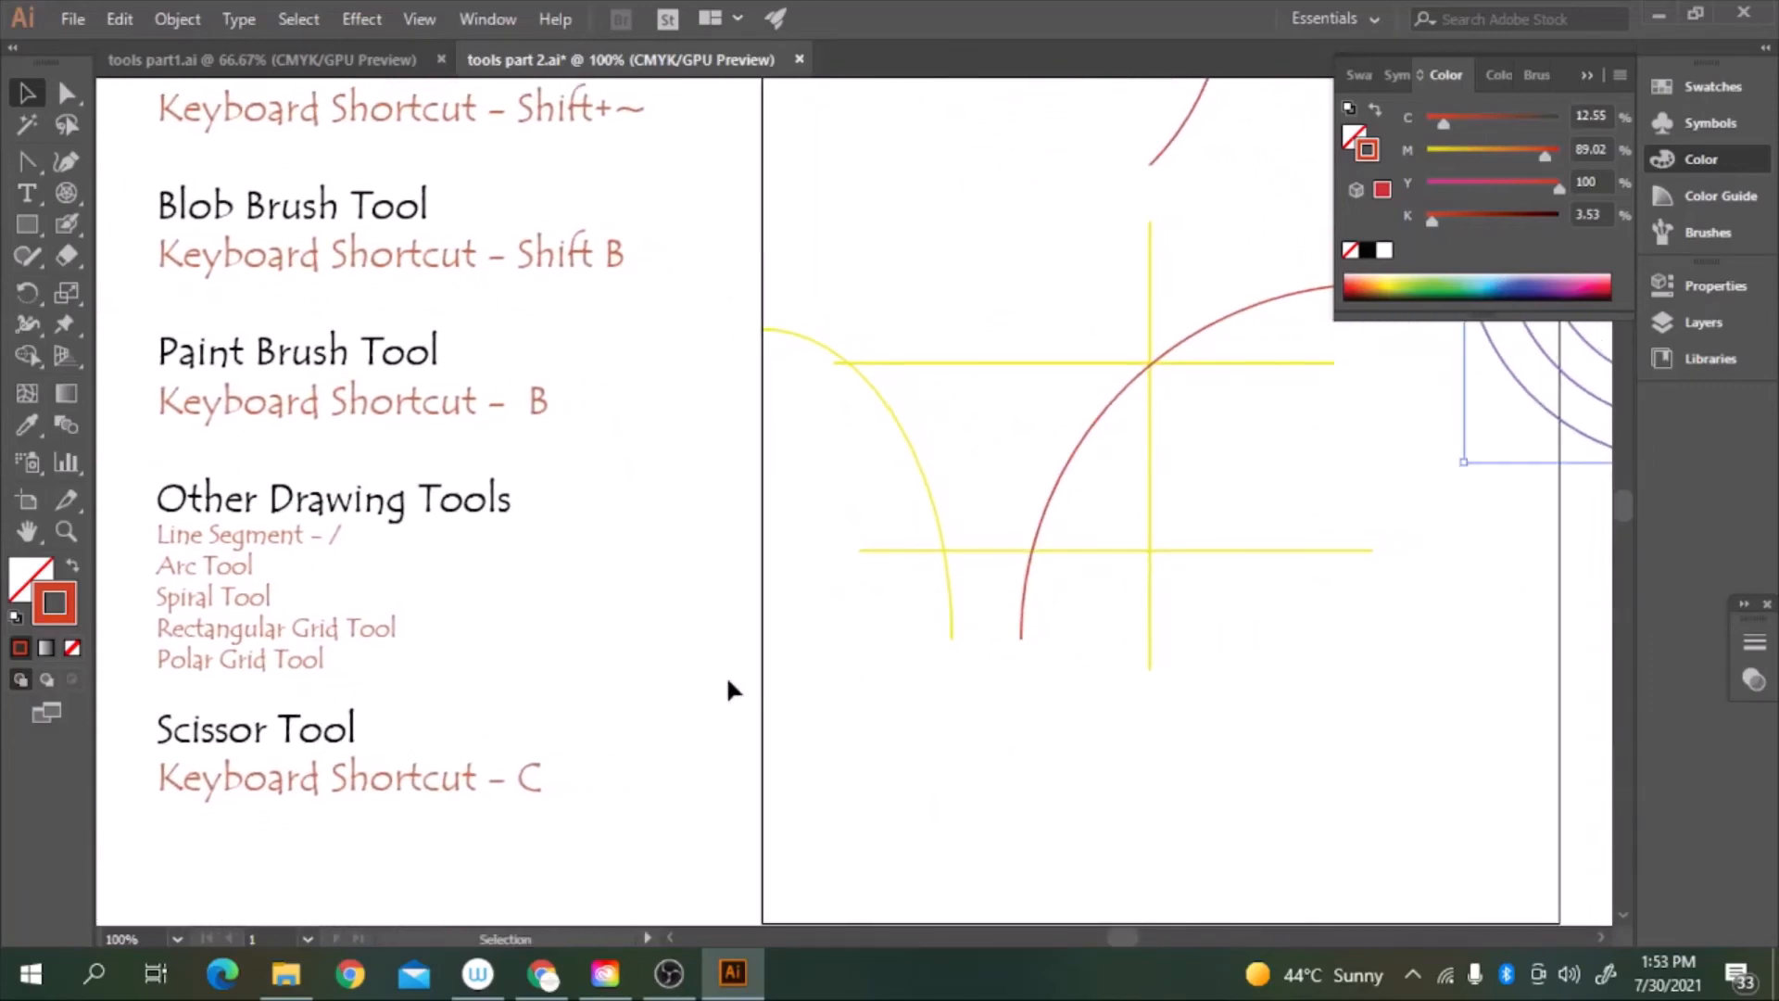
pyautogui.press('c')
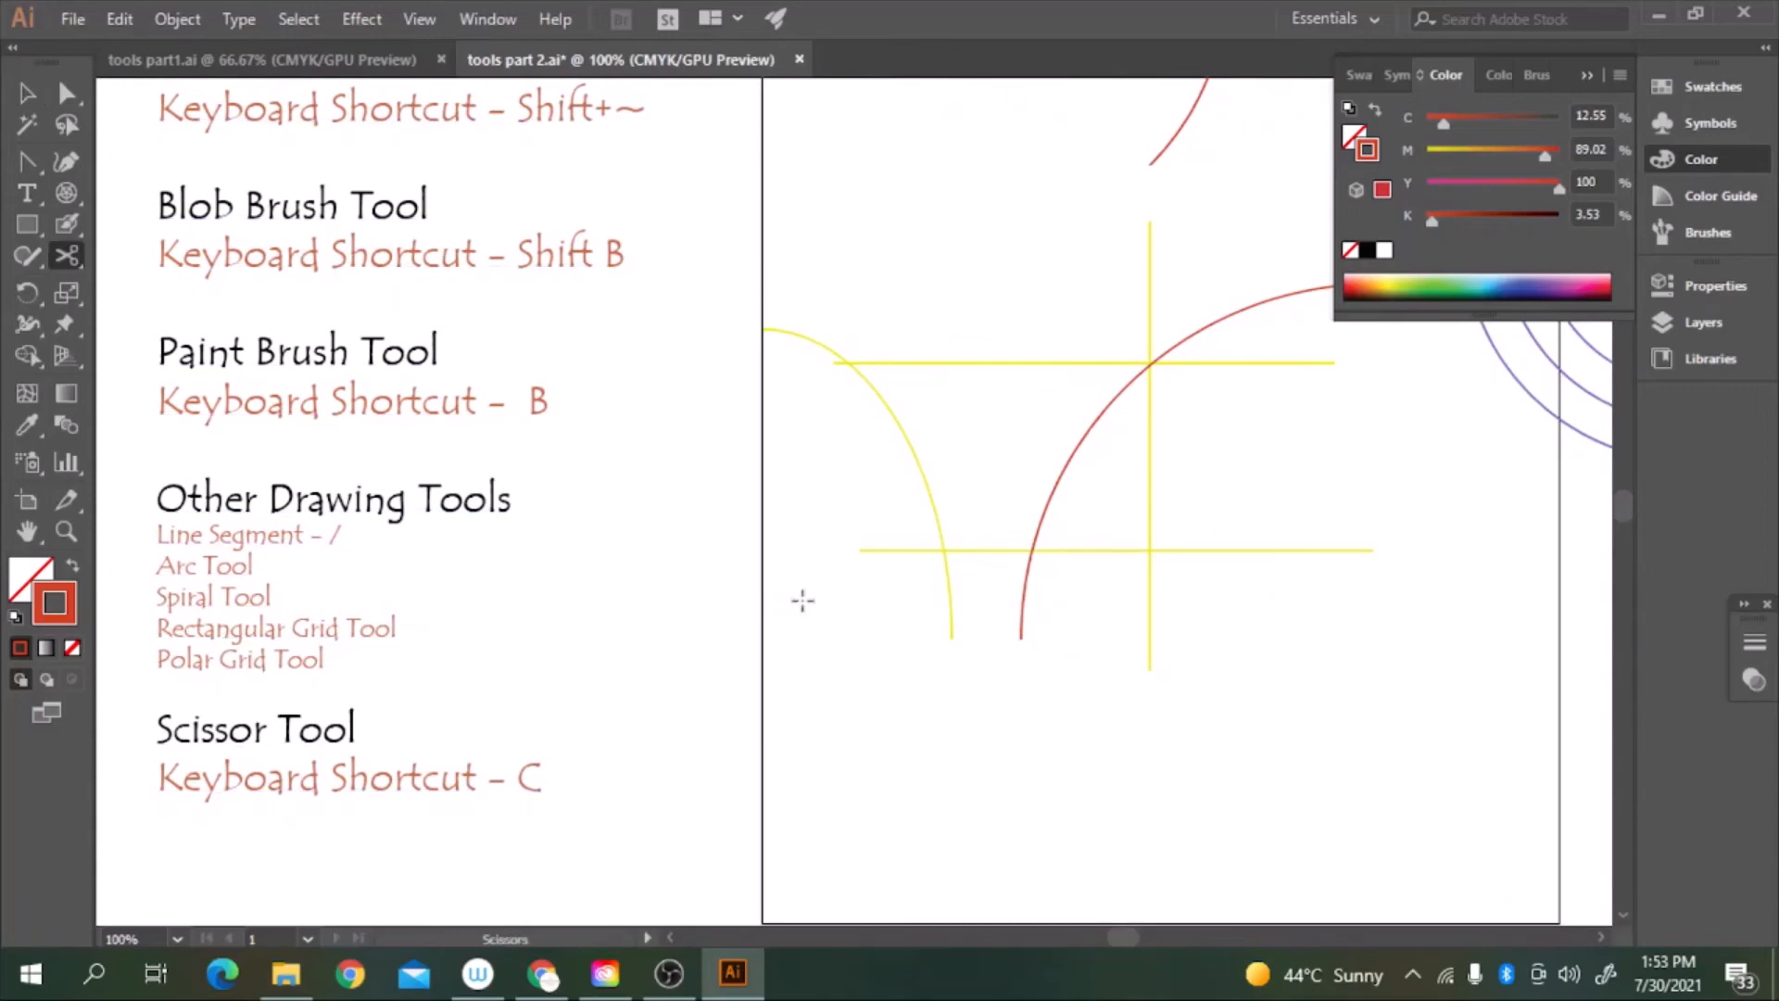
pyautogui.click(68, 258)
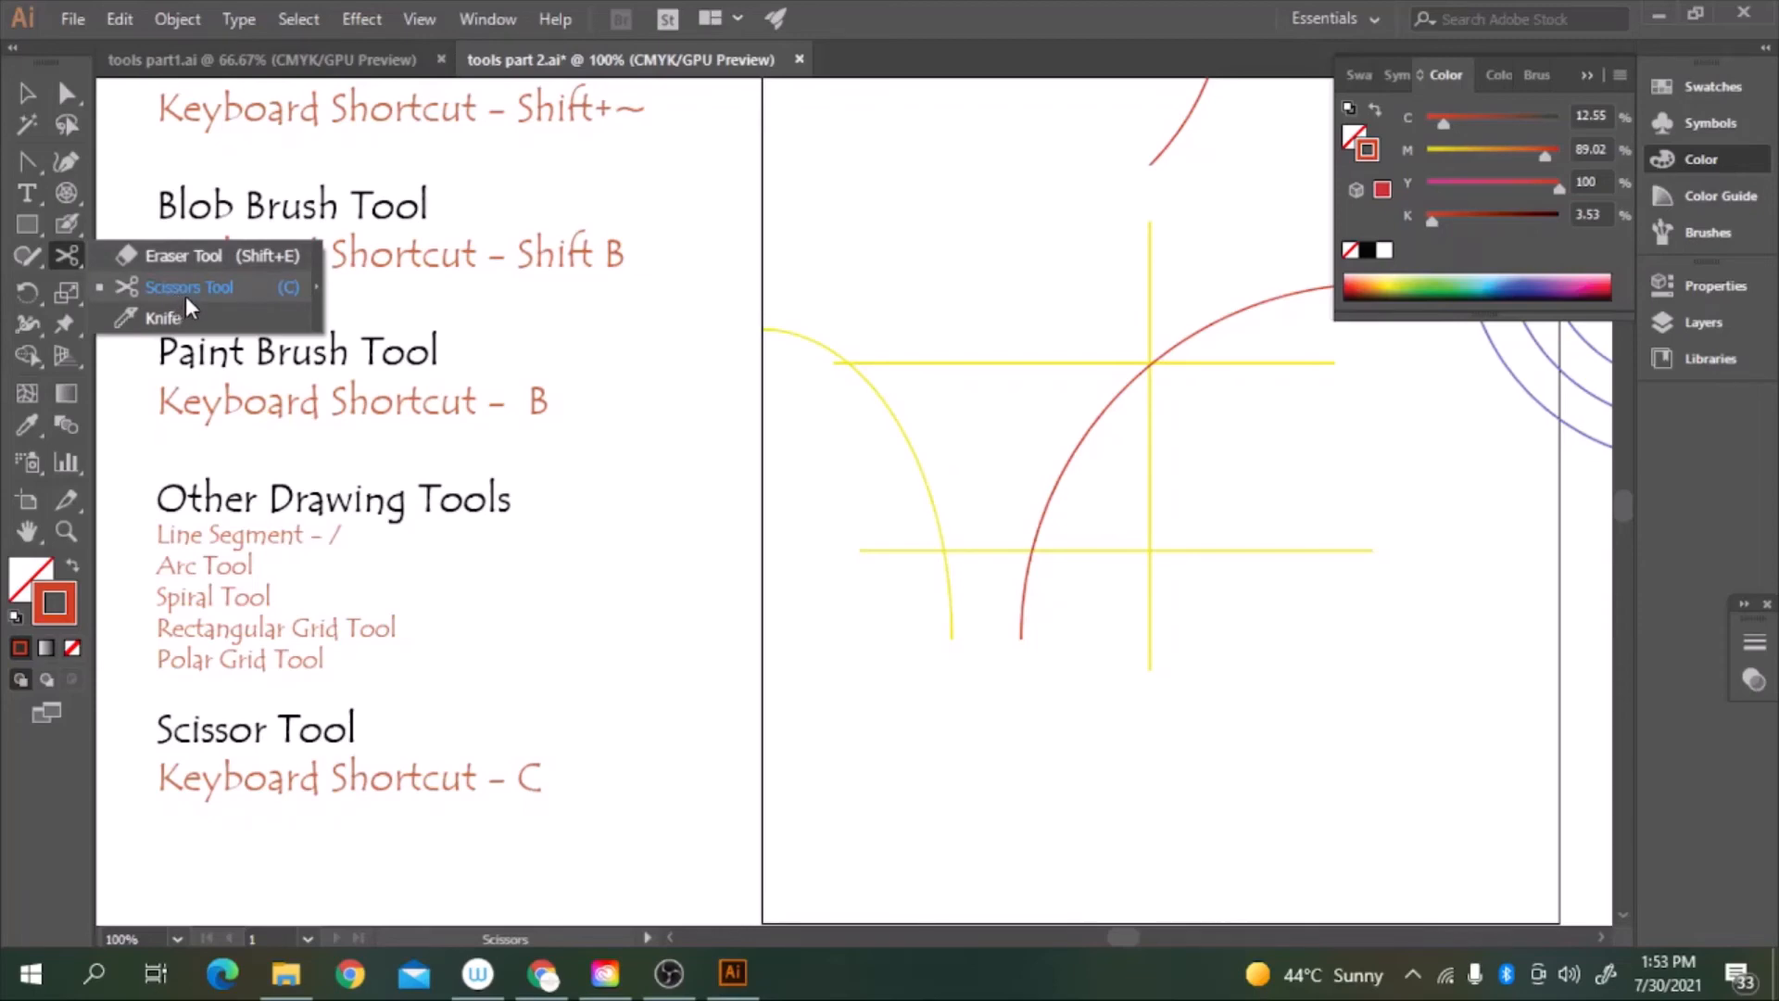
pyautogui.click(74, 259)
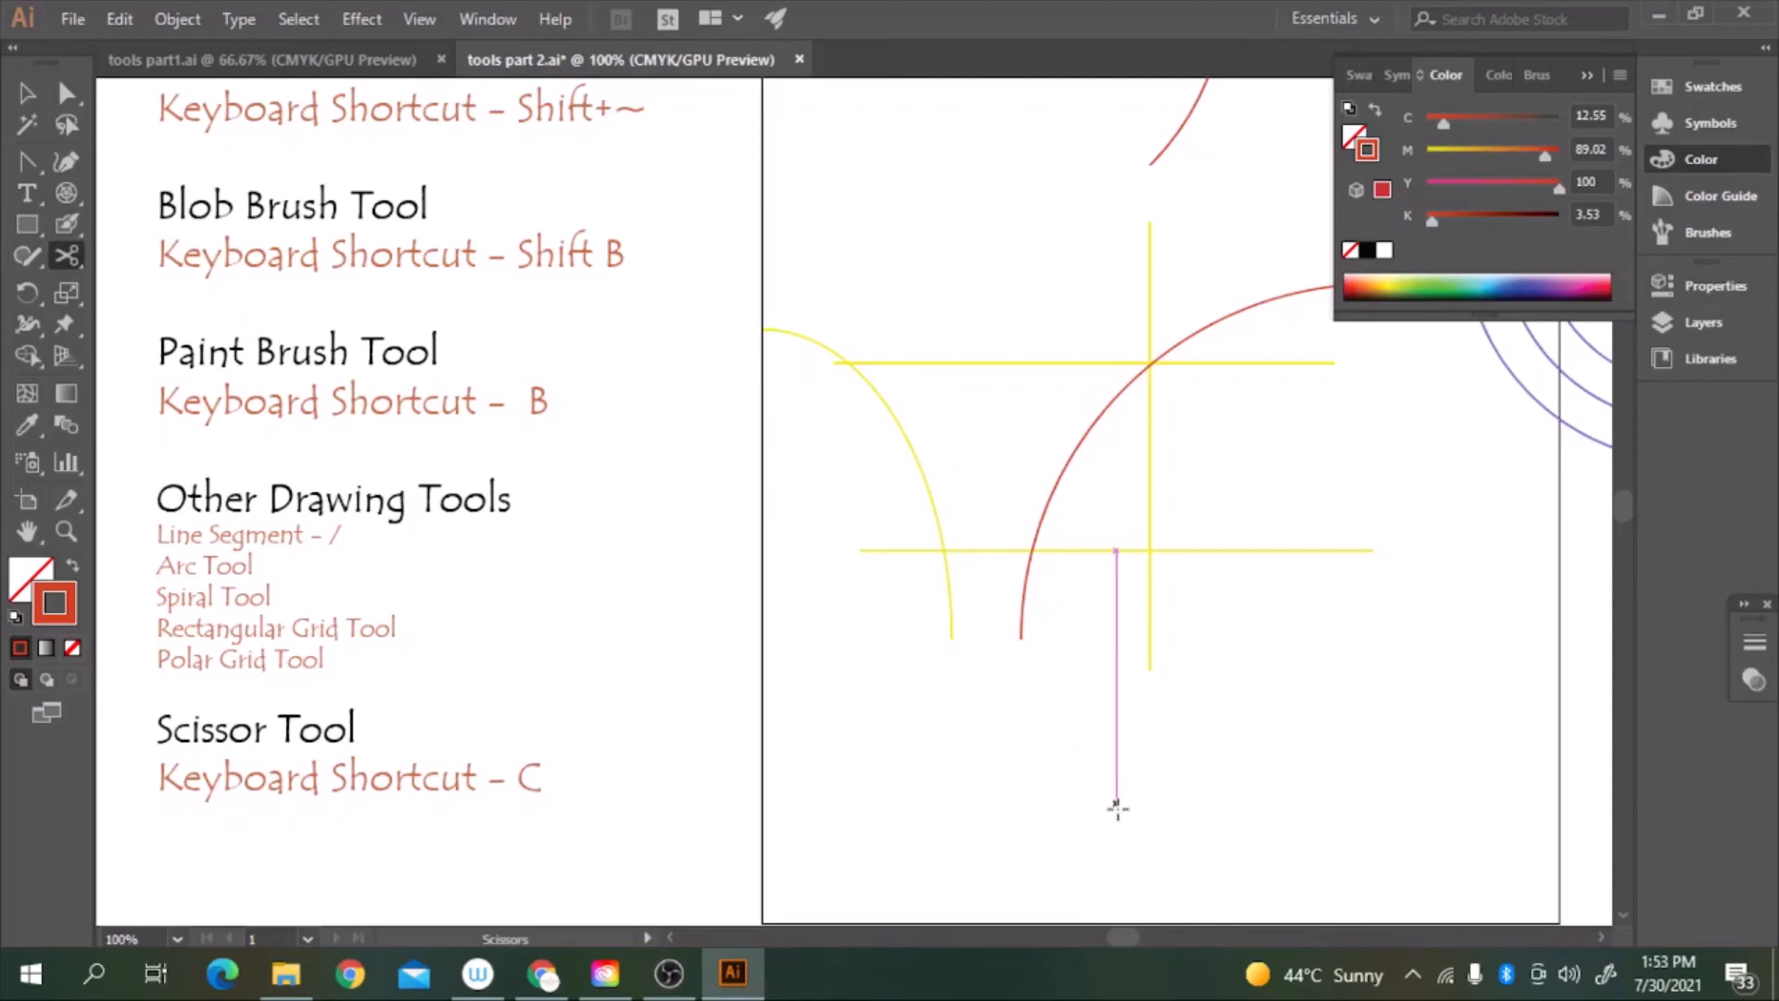
pyautogui.moveTo(1123, 938); pyautogui.dragTo(1158, 938)
pyautogui.press('space')
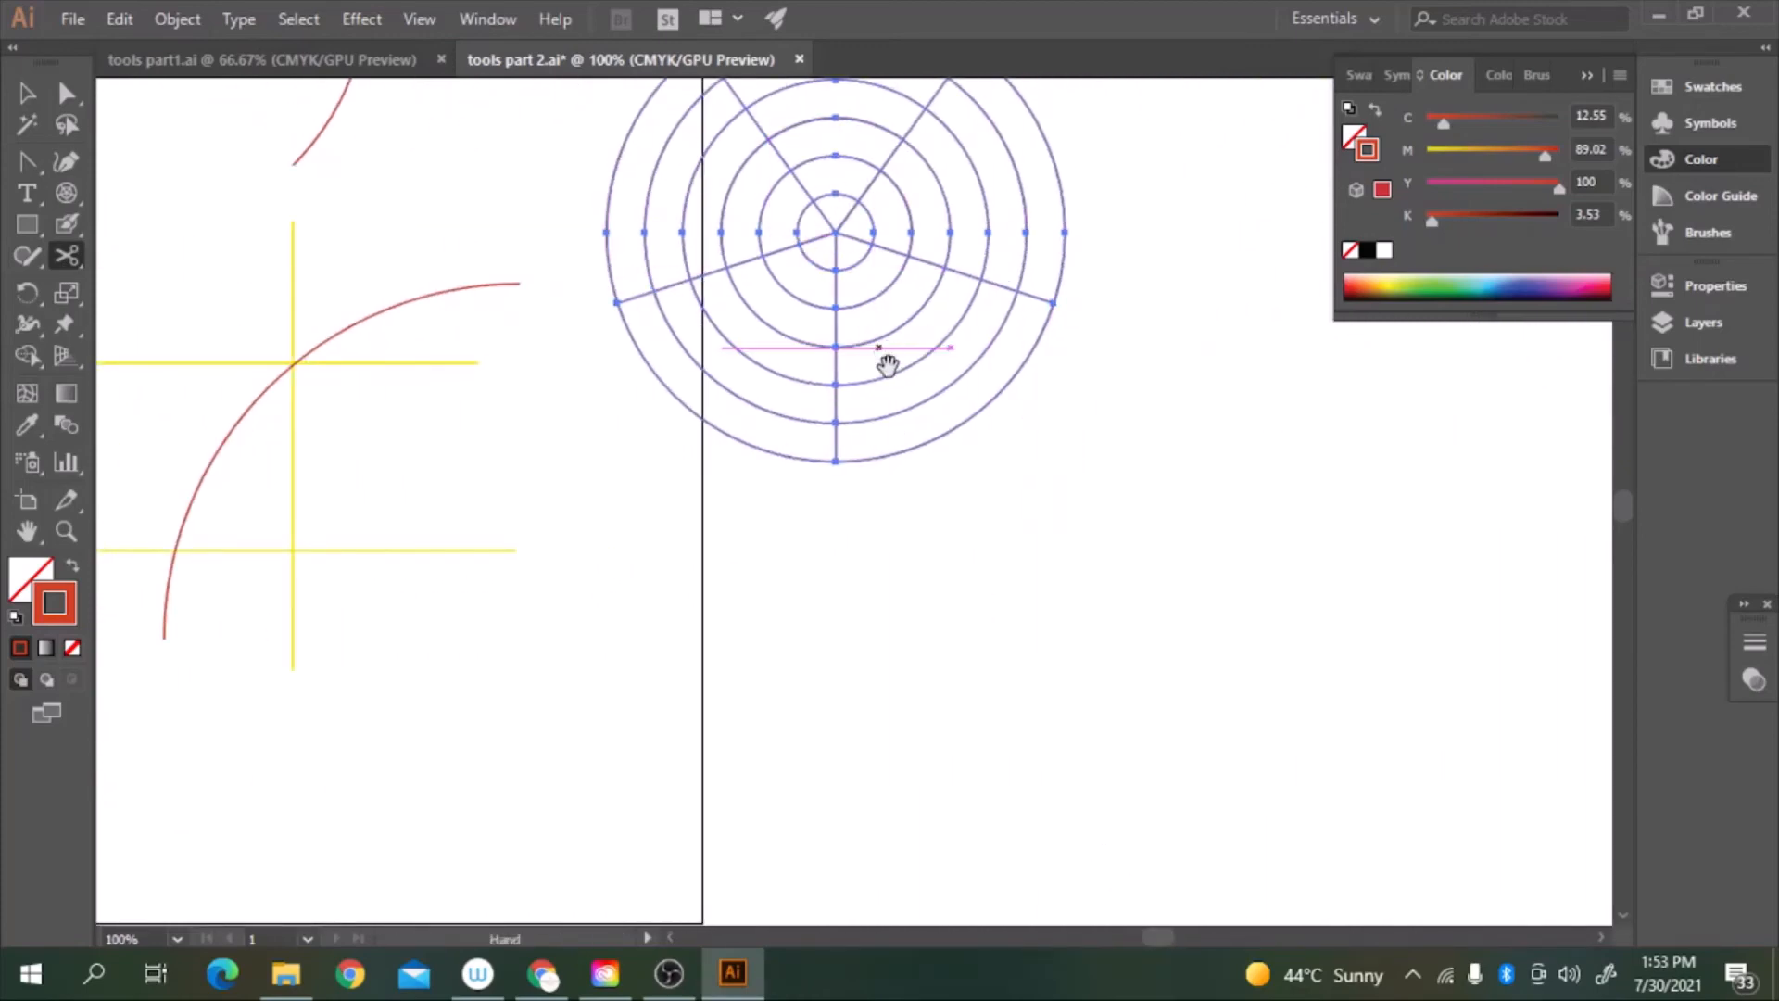
pyautogui.moveTo(878, 366); pyautogui.dragTo(903, 550)
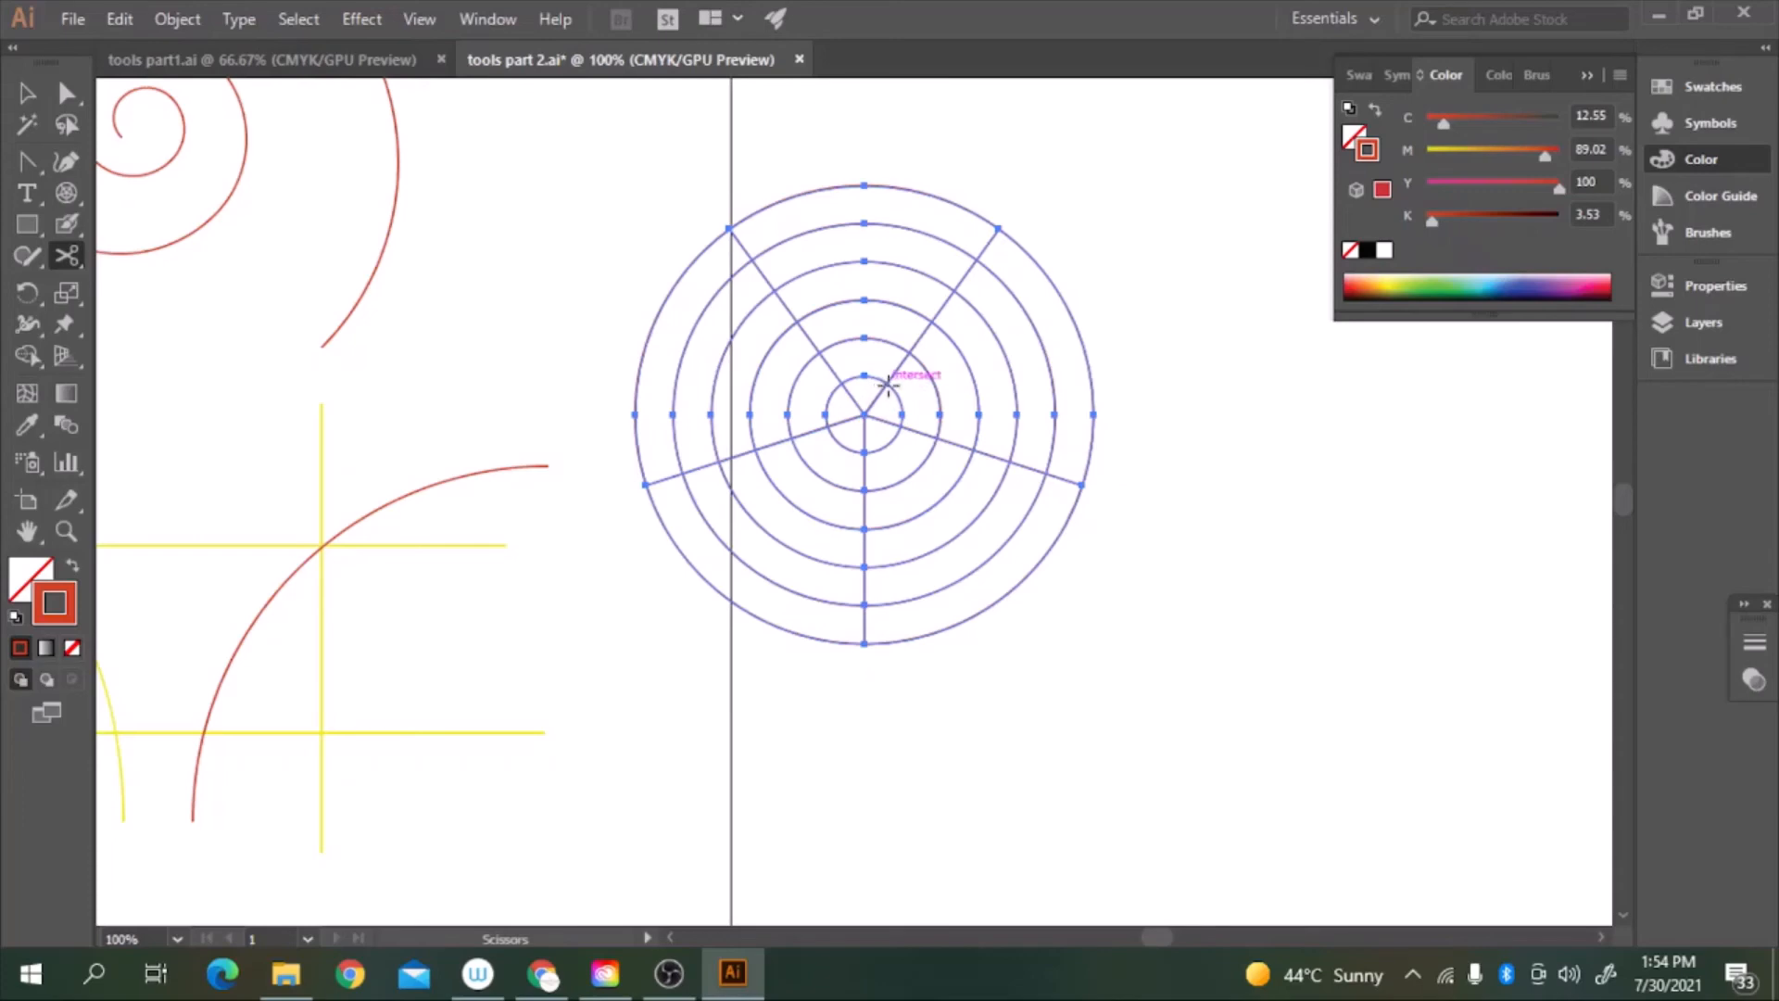
pyautogui.click(939, 414)
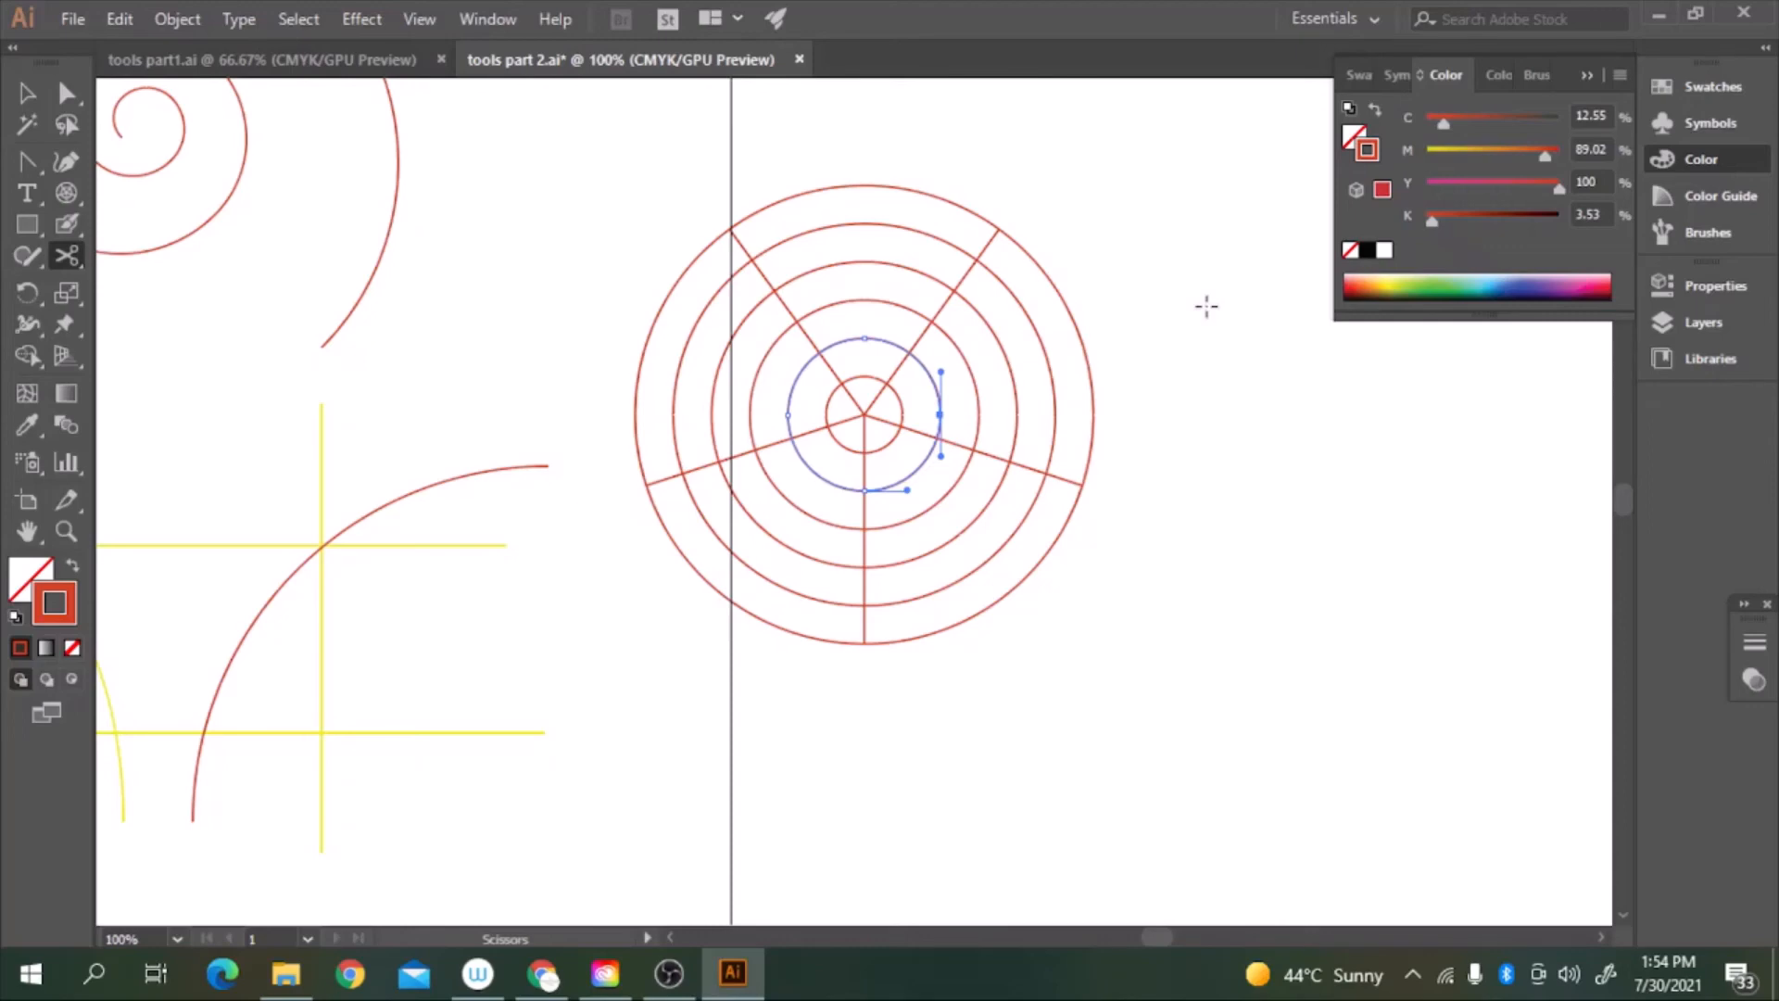
pyautogui.press('Delete')
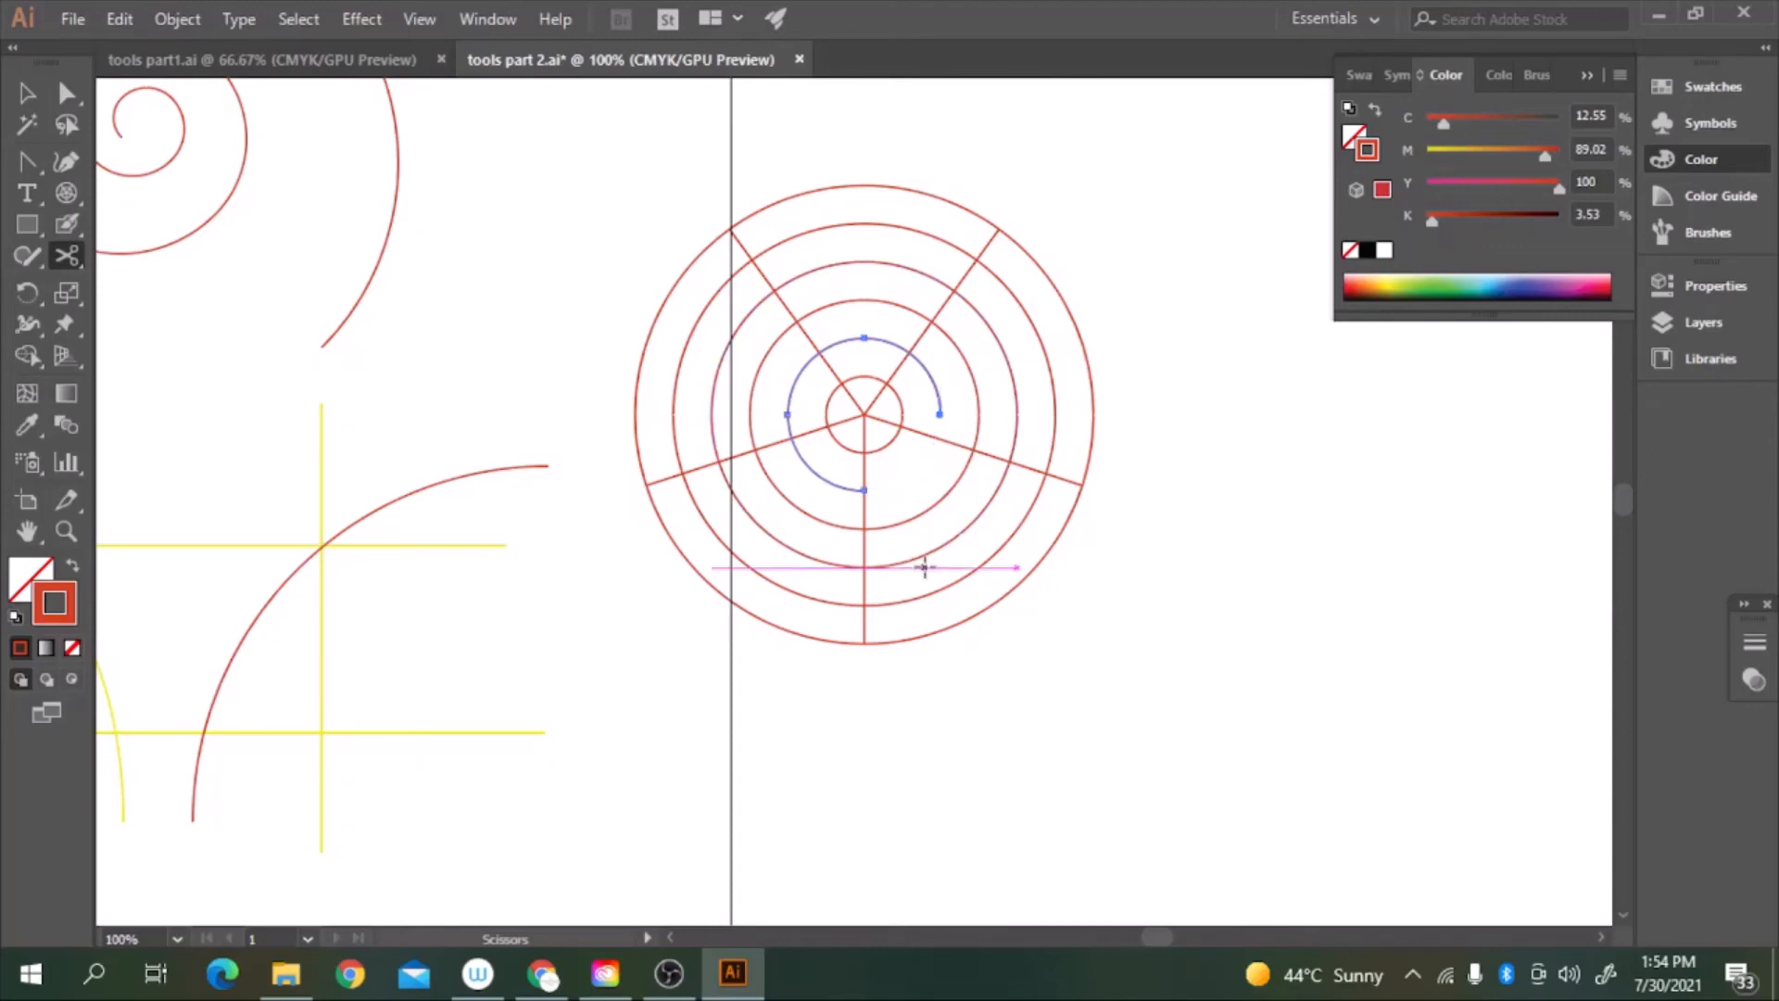
# Cut the polar grid's upper-right spoke with the Scissors tool and remove its outer part, dismissing the scissors warning
pyautogui.click(956, 290)
pyautogui.click(949, 293)
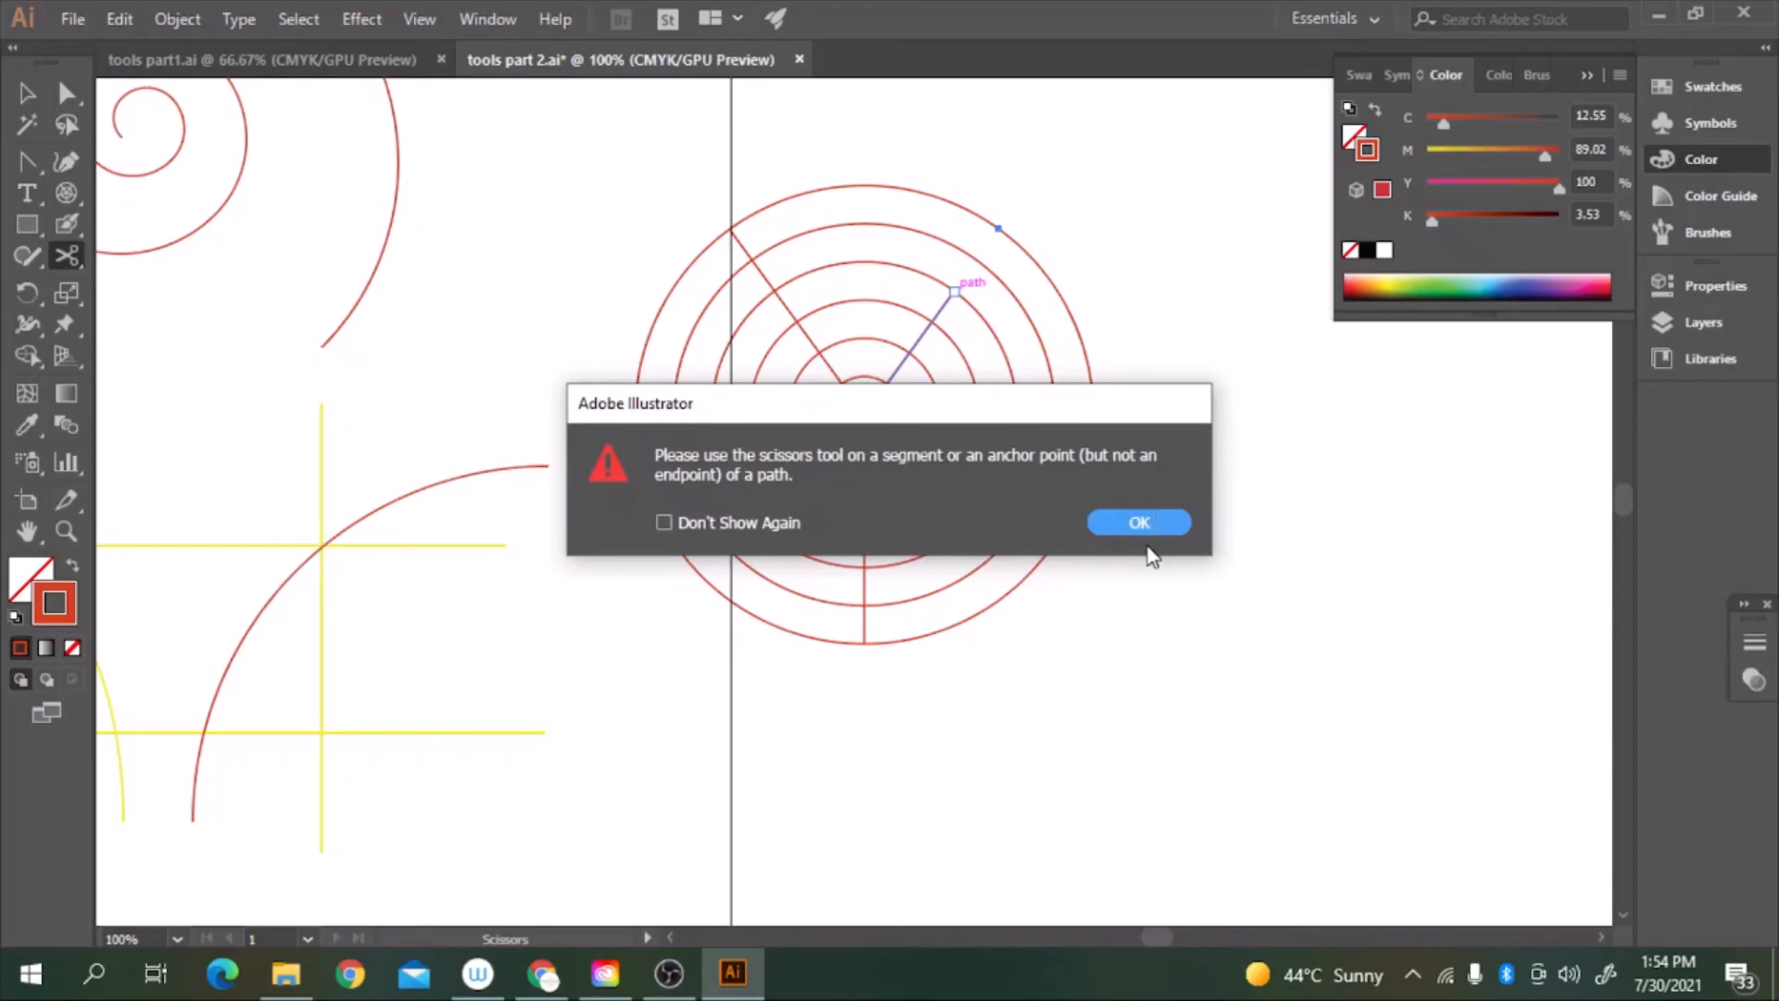
pyautogui.click(1140, 523)
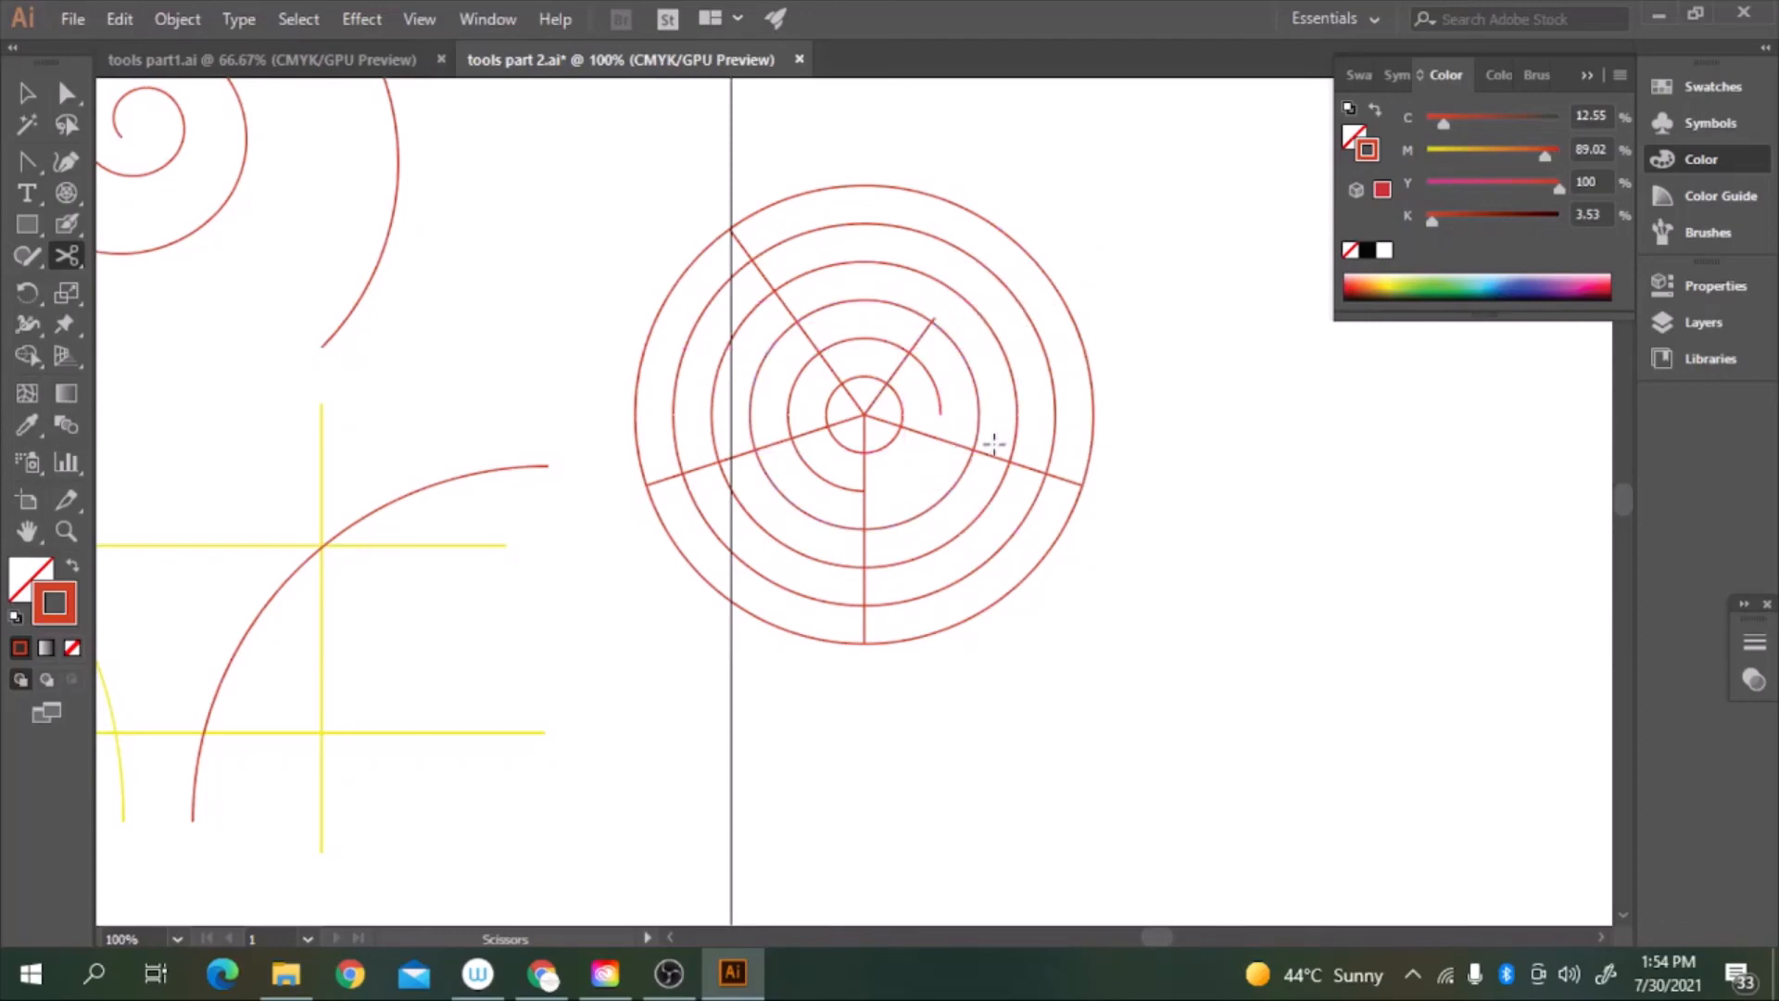
# Cut the polar grid's three outer circles with the Scissors tool and delete arc pieces along their lower-right and lower-left parts
pyautogui.click(960, 531)
pyautogui.press('Delete')
pyautogui.click(1010, 535)
pyautogui.press('Delete')
pyautogui.click(973, 614)
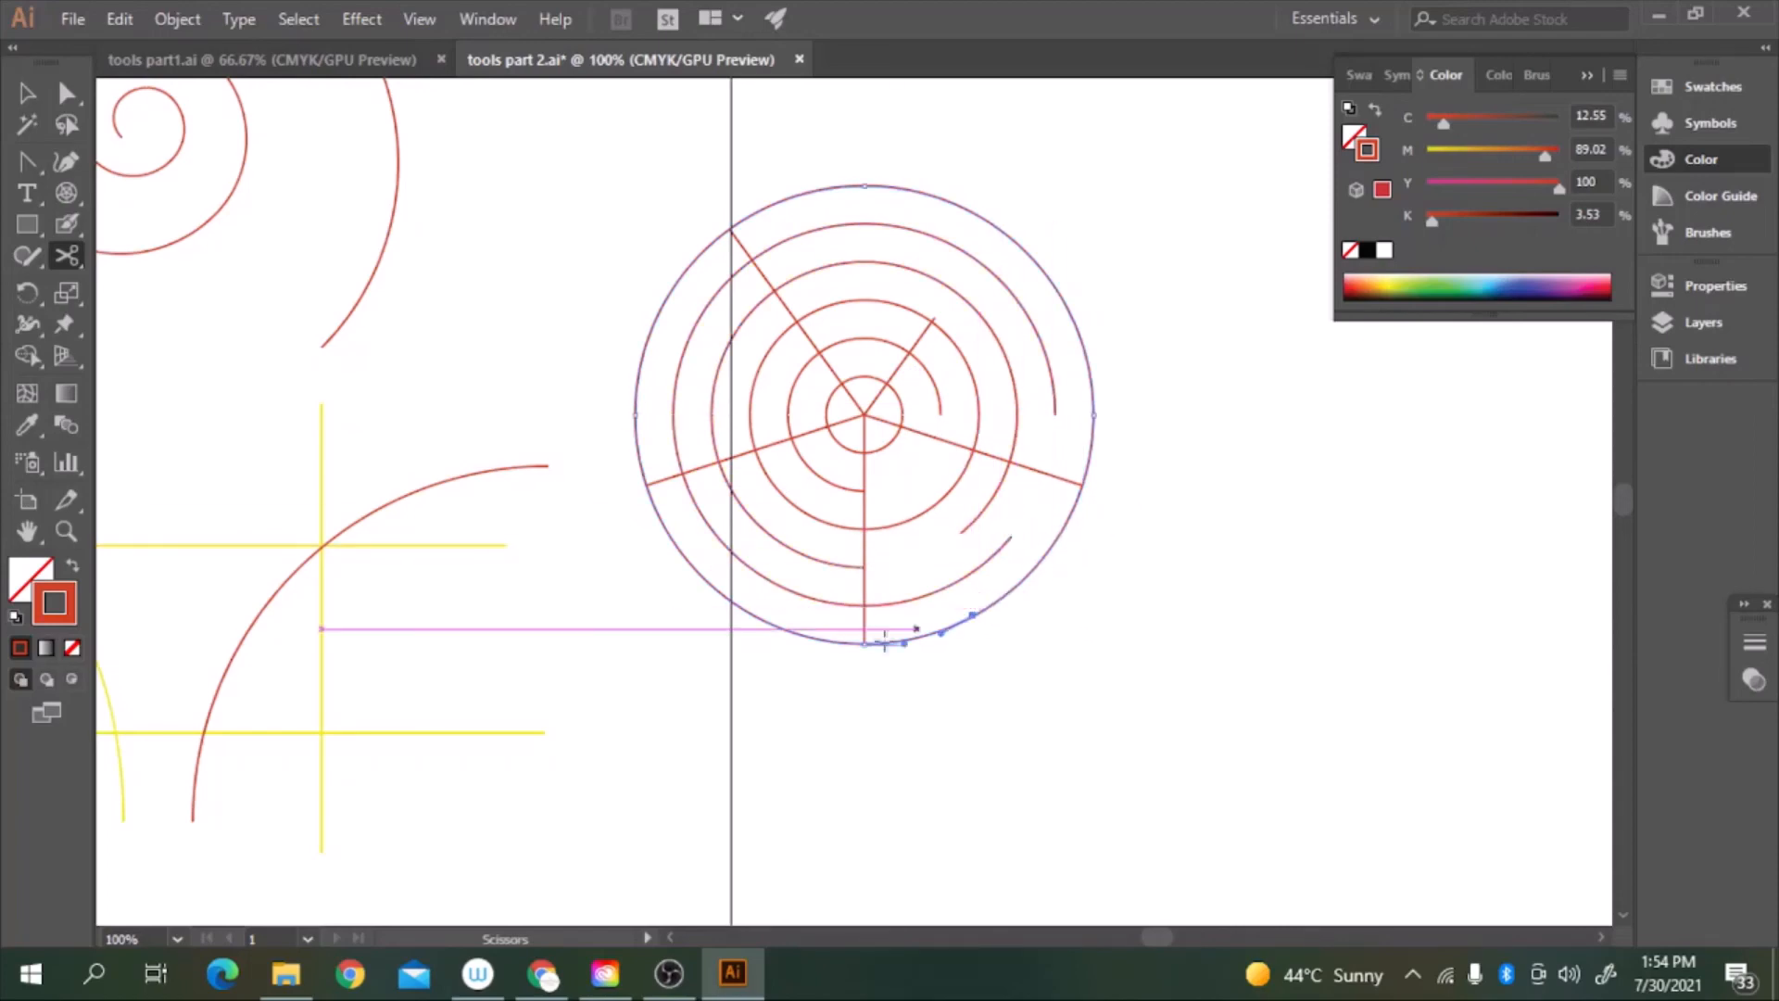
pyautogui.press('Delete')
pyautogui.click(675, 423)
pyautogui.press('Delete')
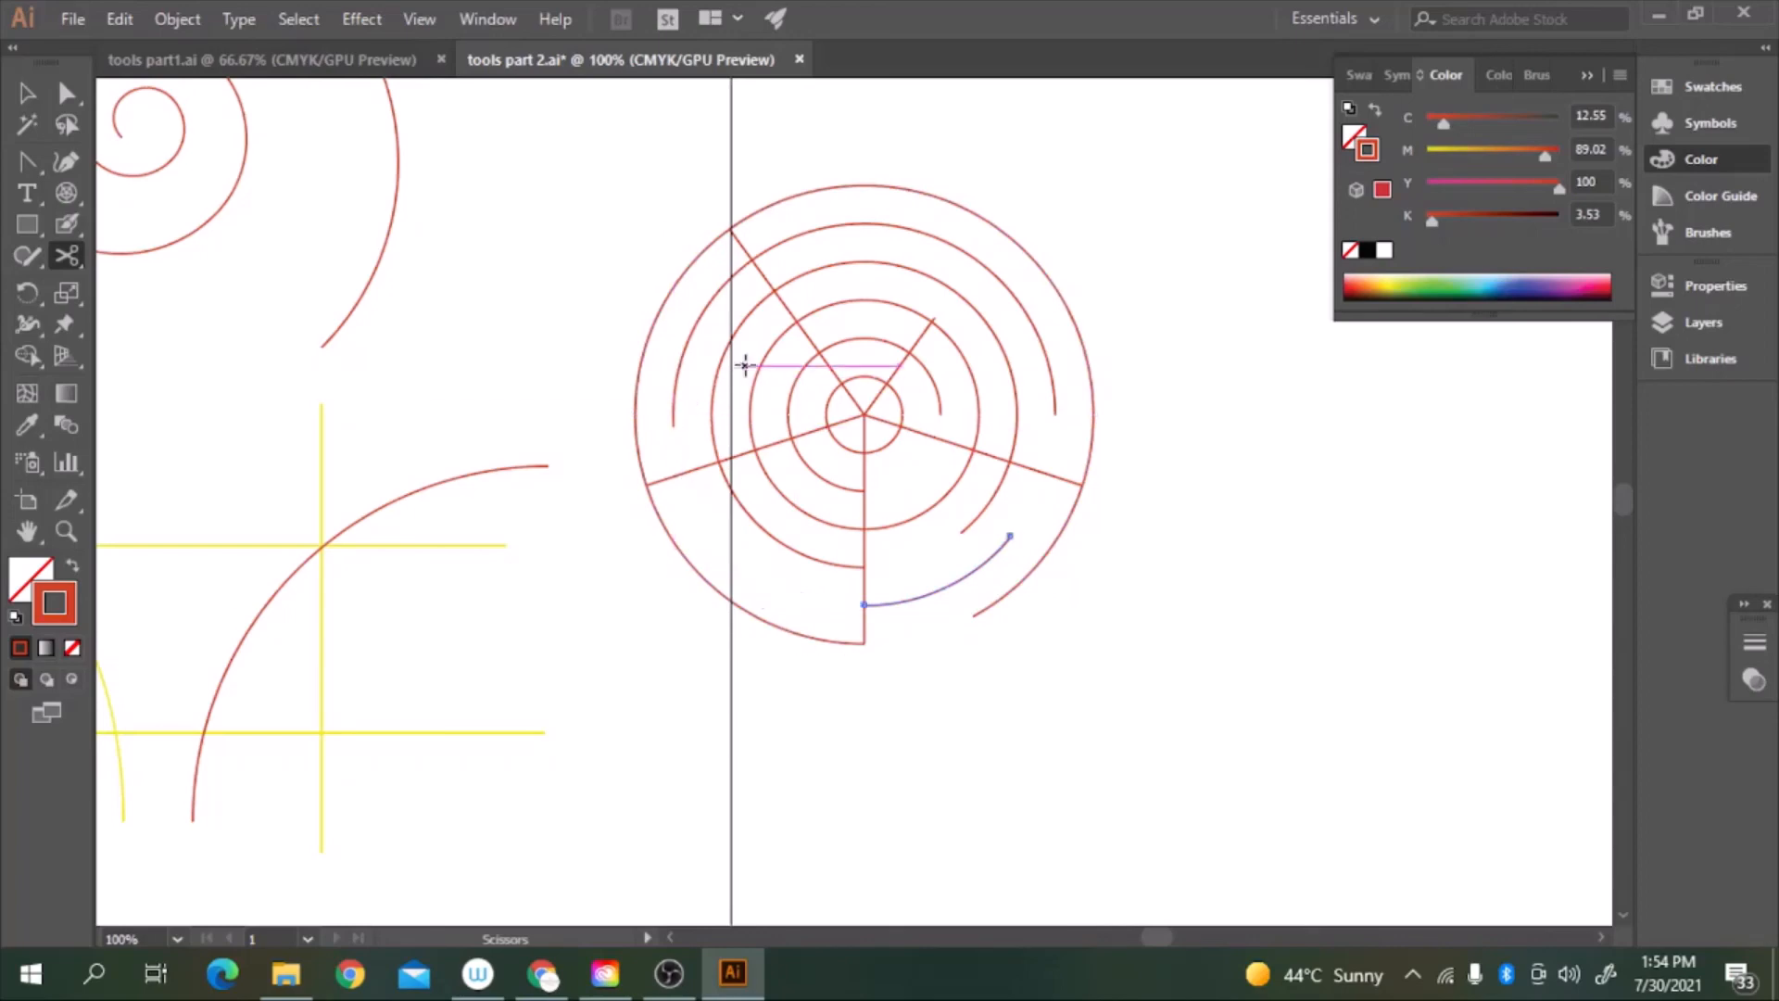
# Cut the polar grid's three outer circles with the Scissors tool, deleting upper-left arcs from the inner two and the outermost circle's upper-right quarter
pyautogui.click(745, 318)
pyautogui.press('Delete')
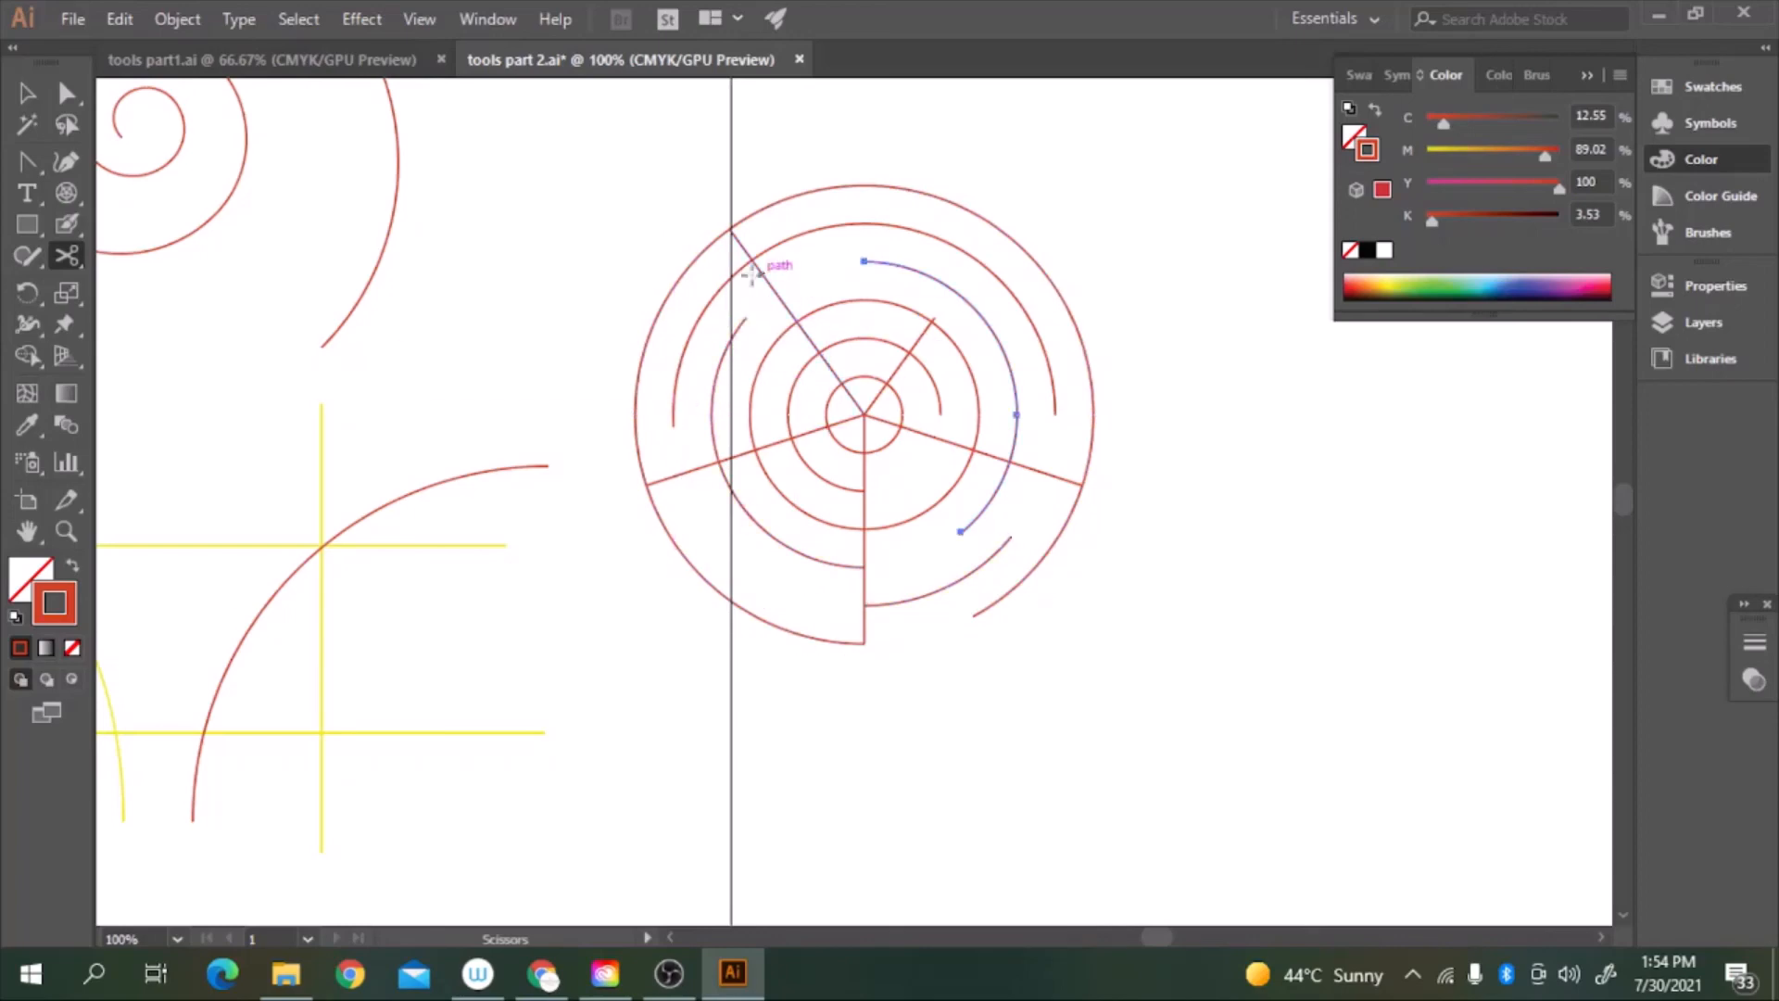
pyautogui.click(720, 288)
pyautogui.press('Delete')
pyautogui.click(864, 186)
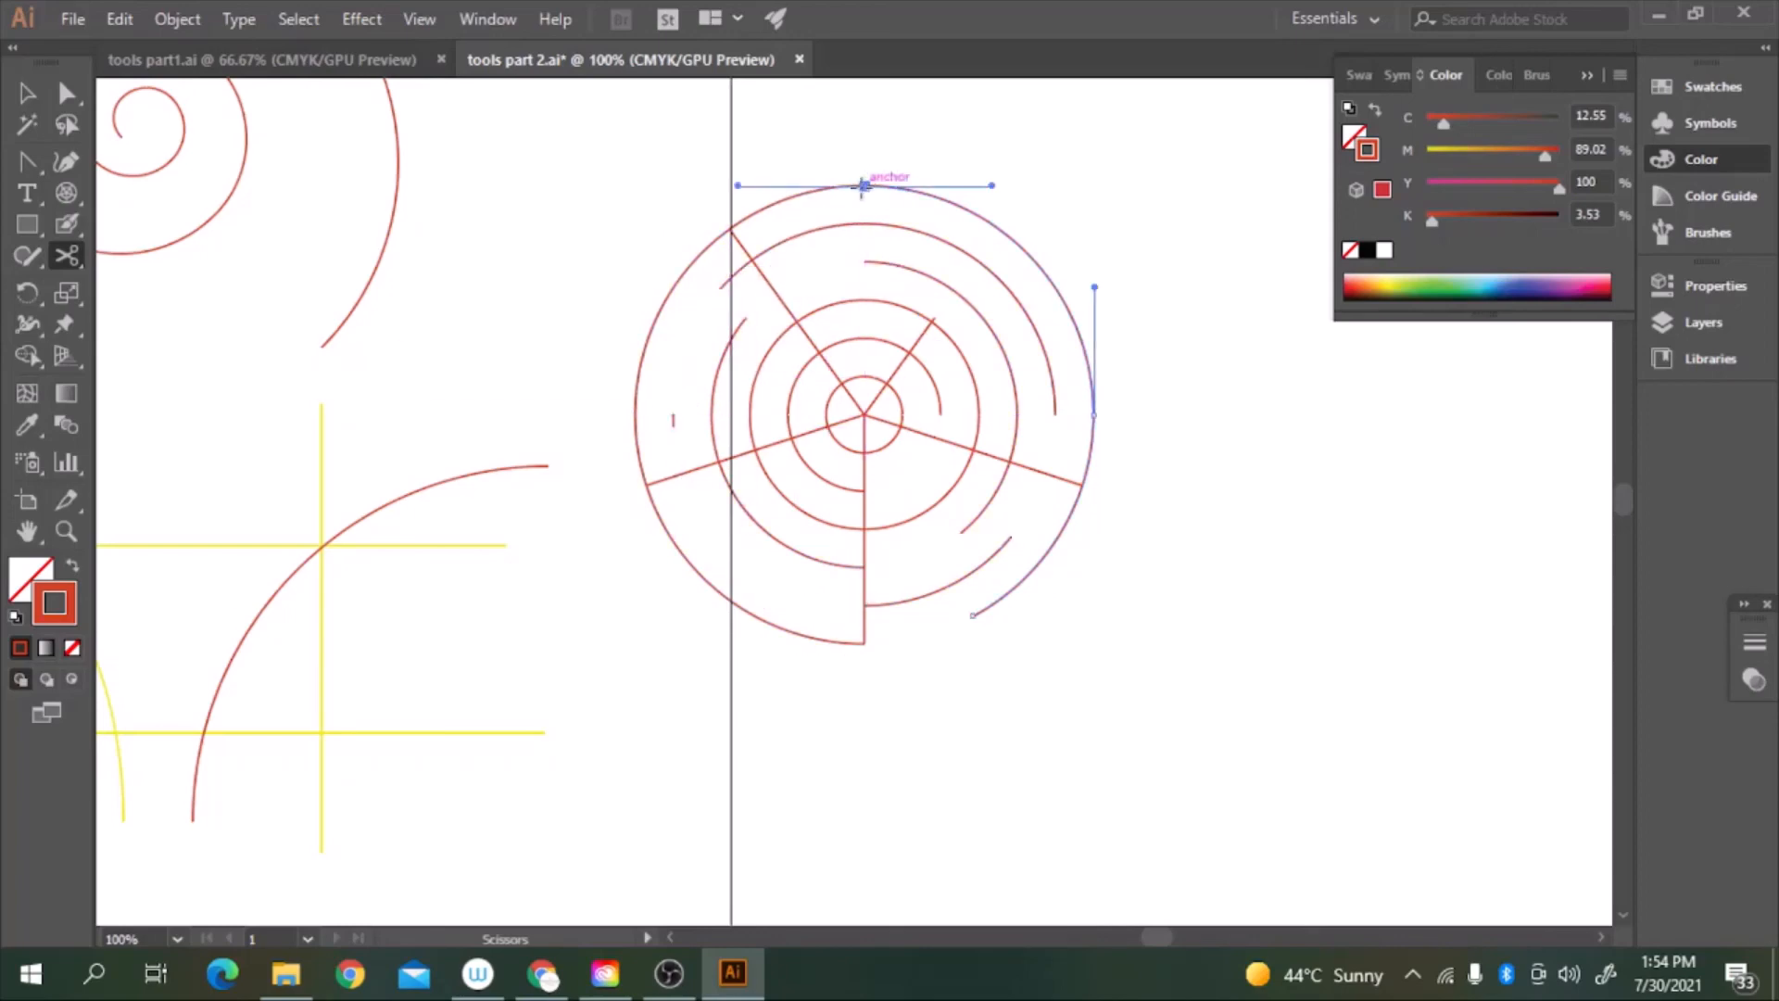
pyautogui.press('Delete')
# Cut the polar grid's second-largest circle at its upper right and delete the short arc between the cut and its top anchor
pyautogui.click(921, 229)
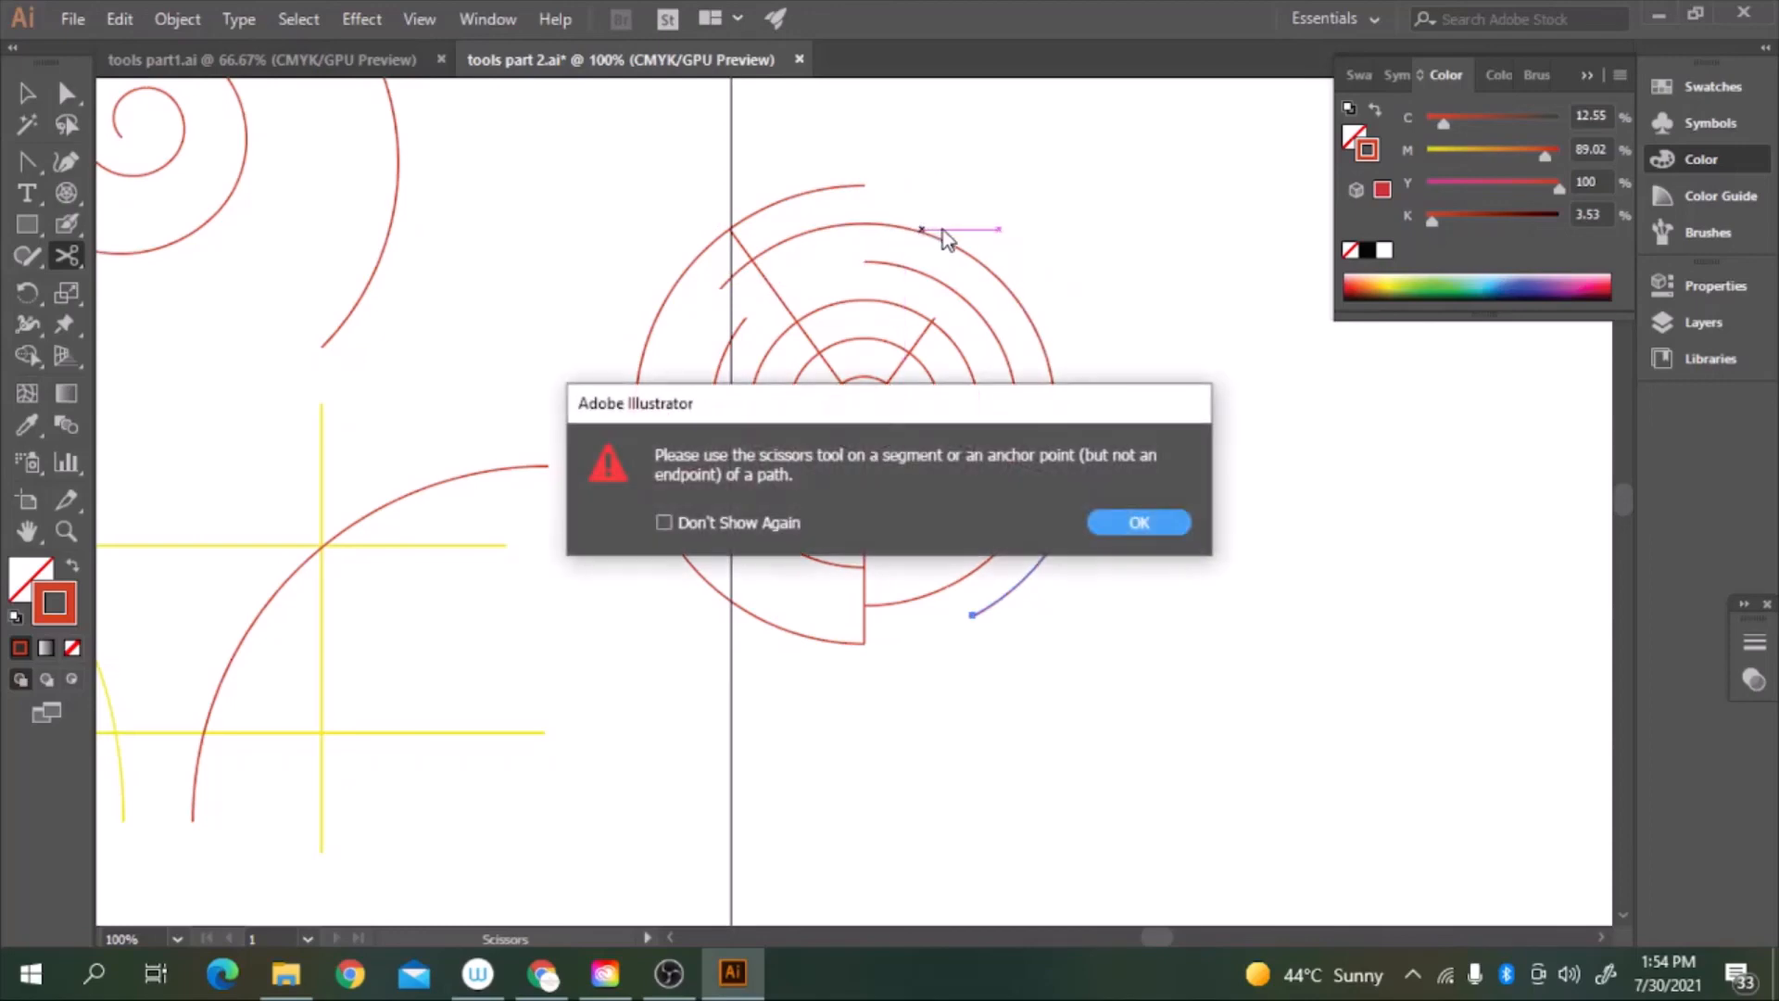
pyautogui.click(1138, 523)
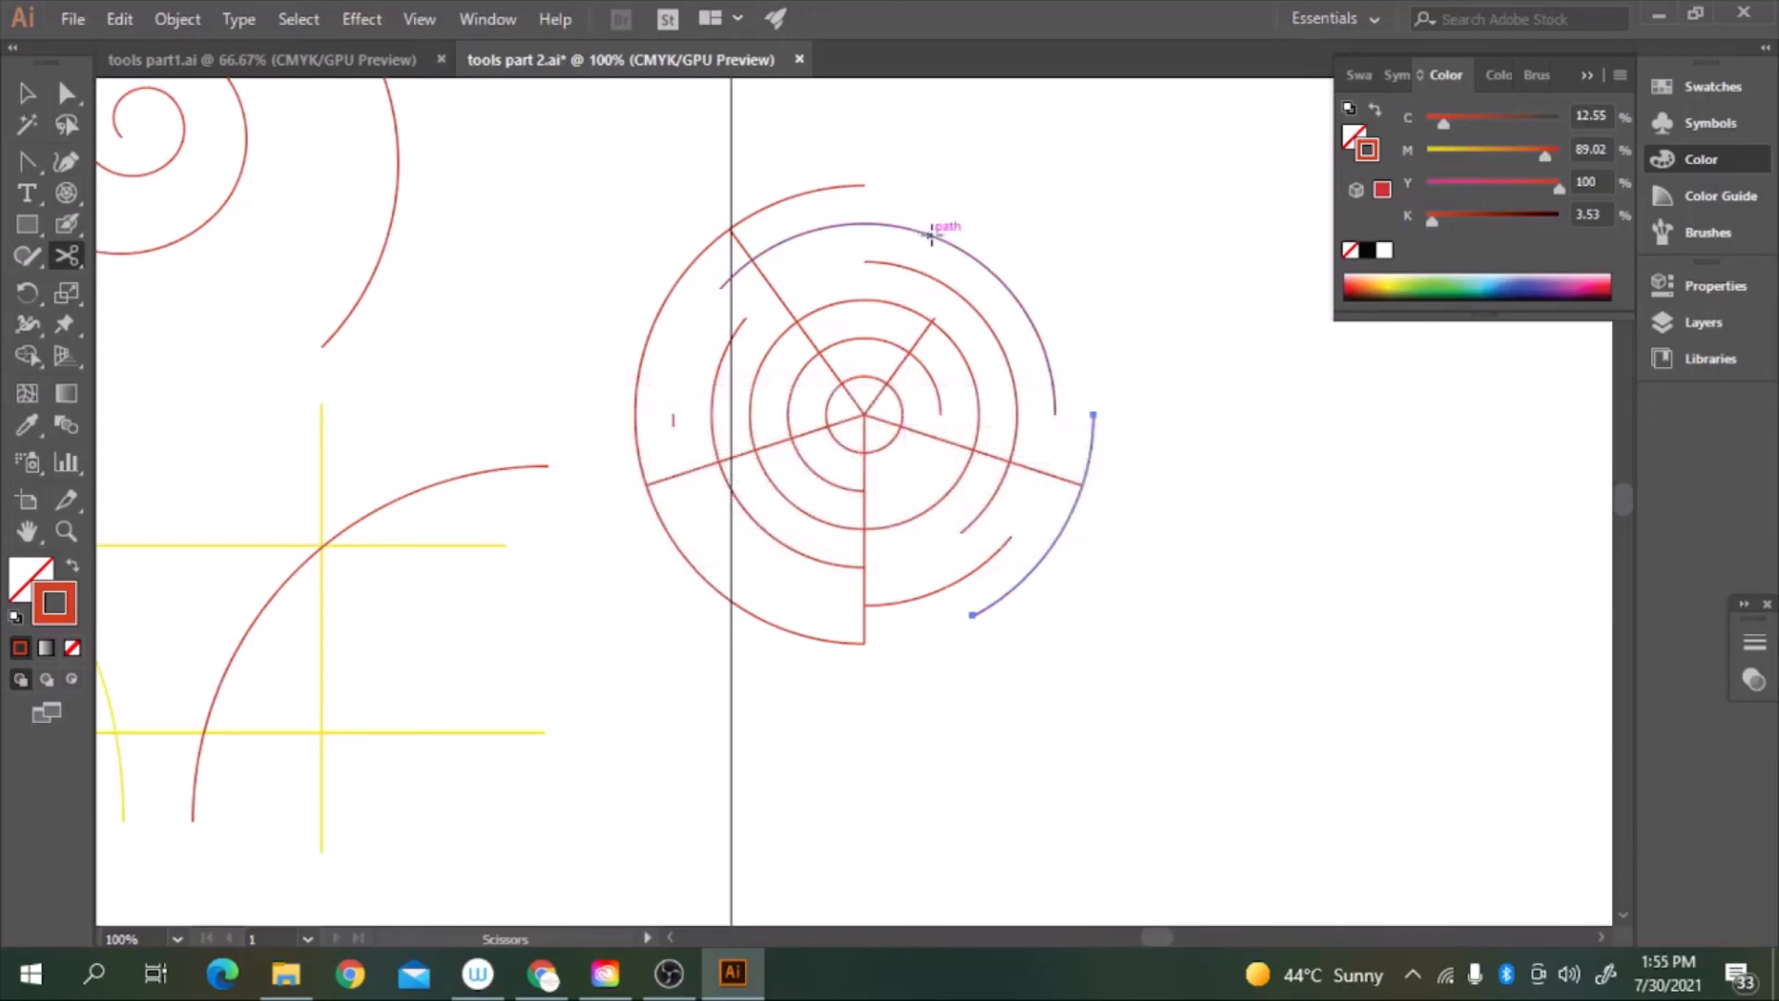
pyautogui.click(936, 237)
pyautogui.hotkey('ctrl', '+')
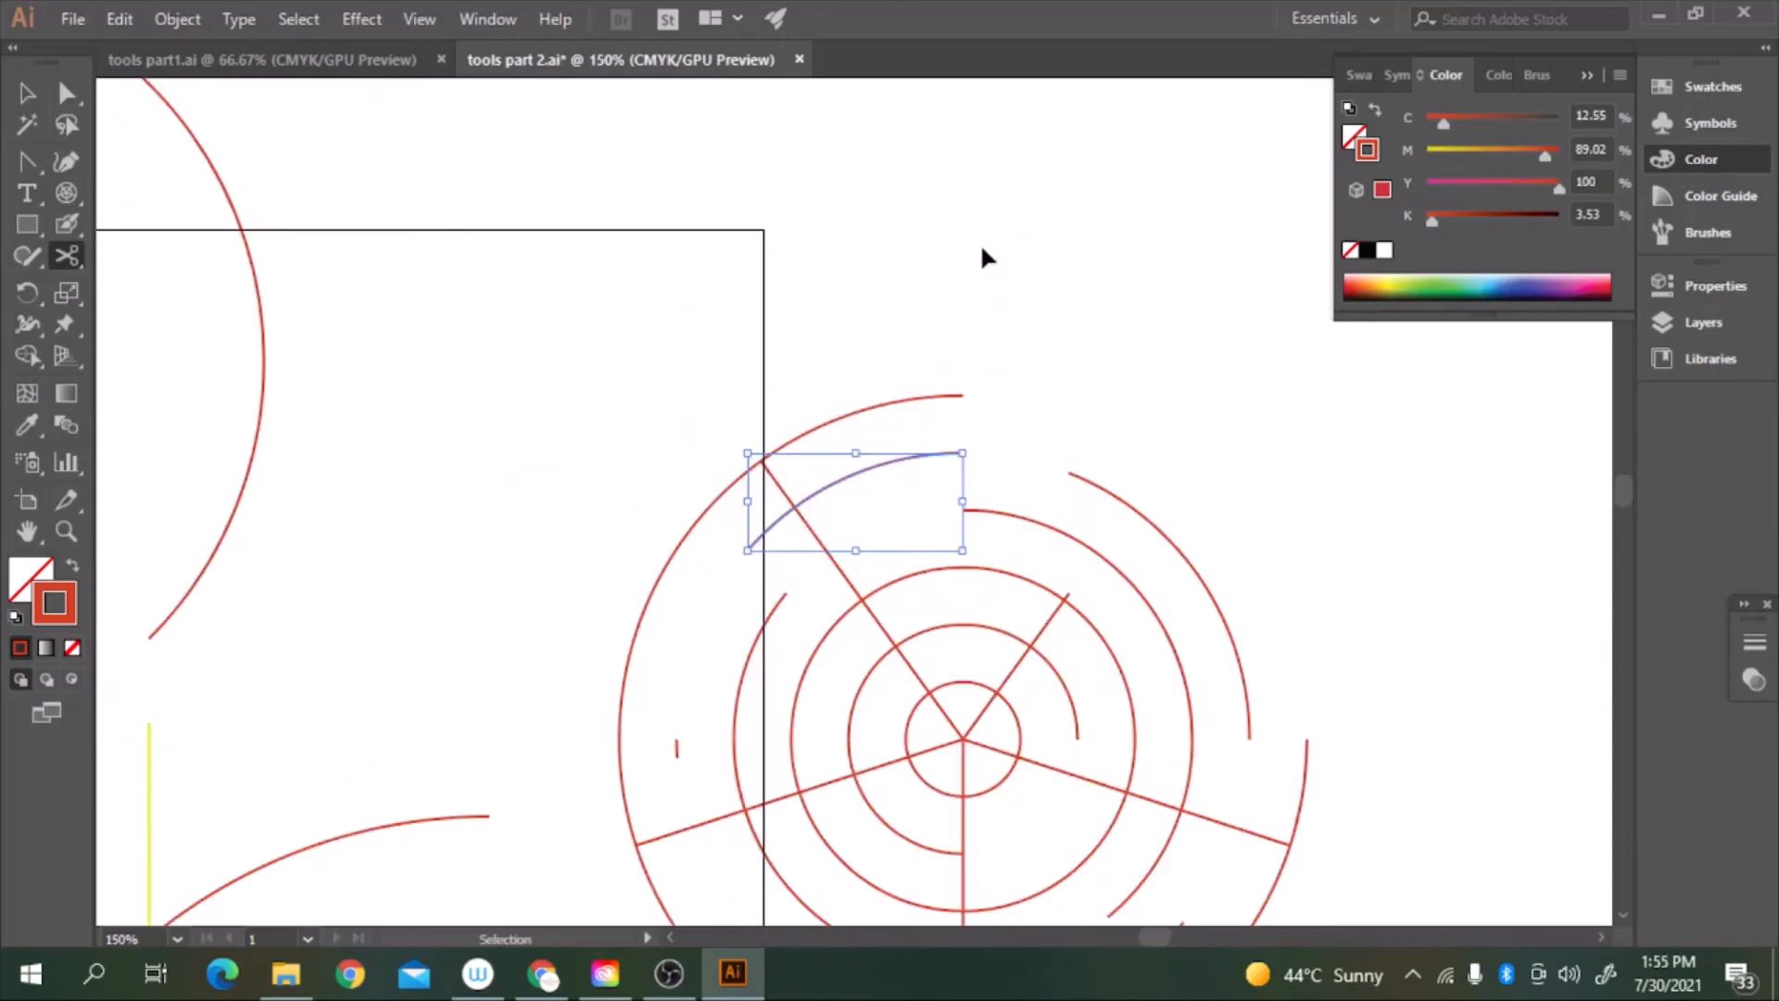
# Cut the polar grid's upper-right and lower-left spokes near the smallest circle with the Scissors tool and delete their outer parts
pyautogui.moveTo(1096, 725); pyautogui.dragTo(1004, 318)
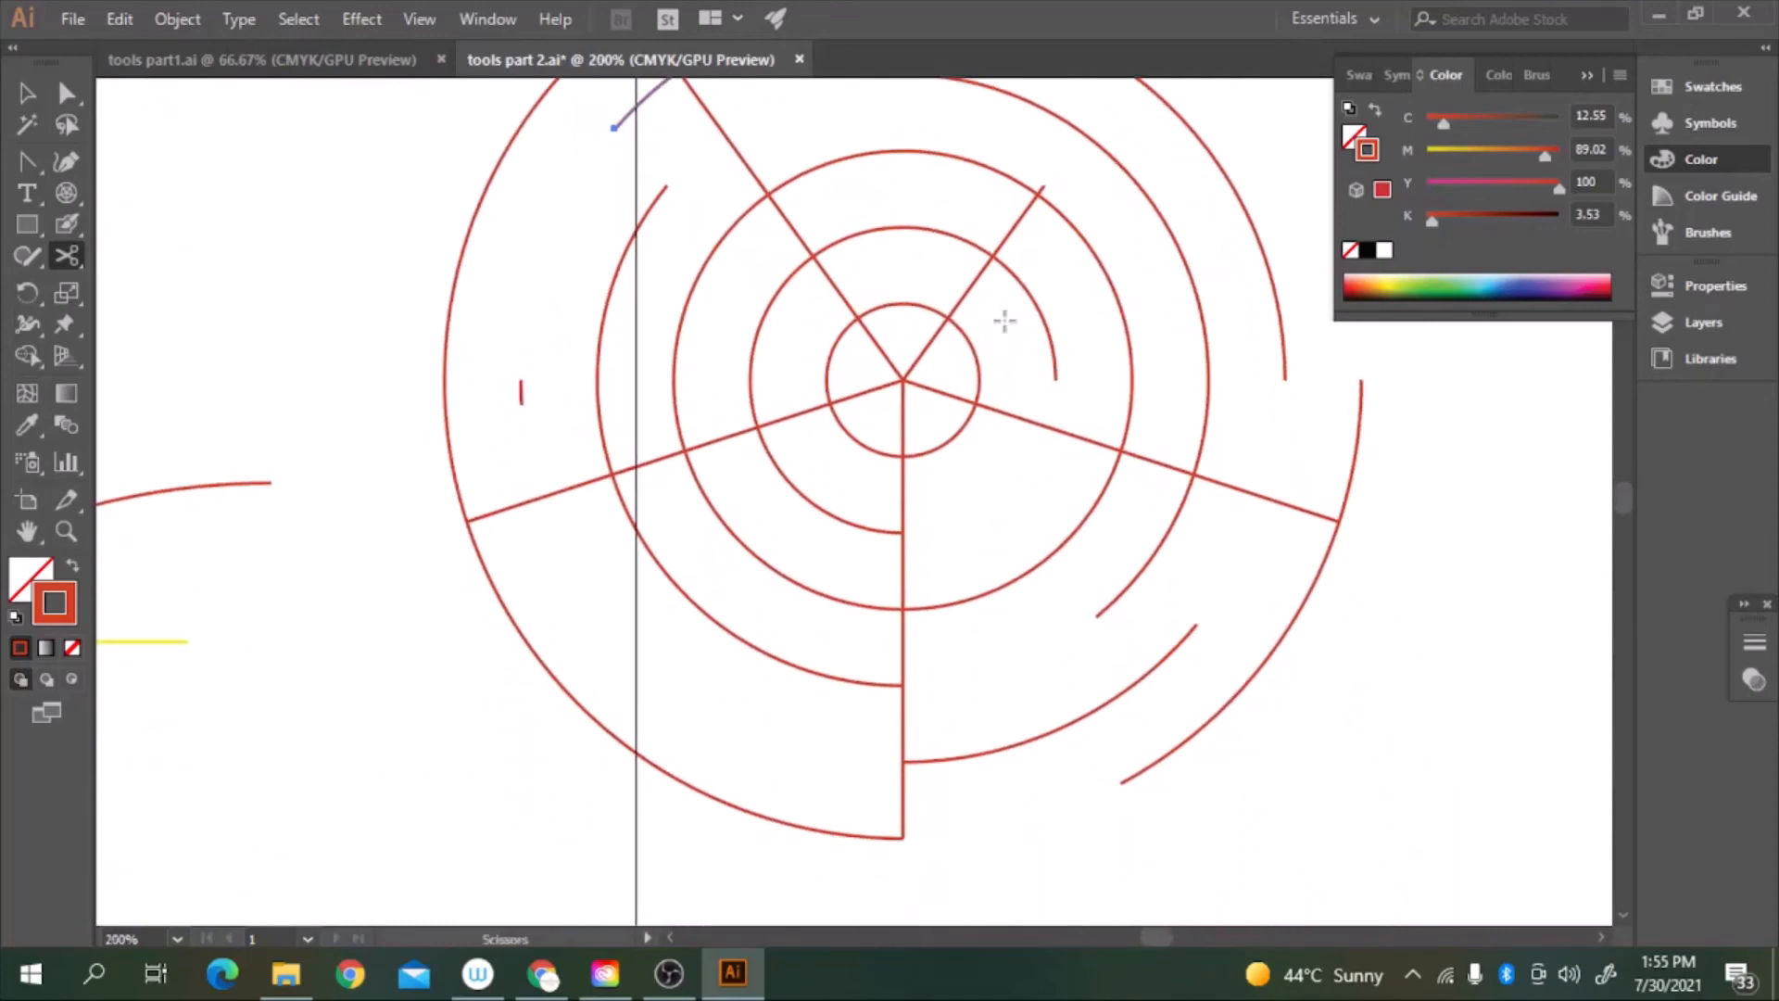
pyautogui.click(929, 347)
pyautogui.press('Delete')
pyautogui.click(783, 418)
pyautogui.press('Delete')
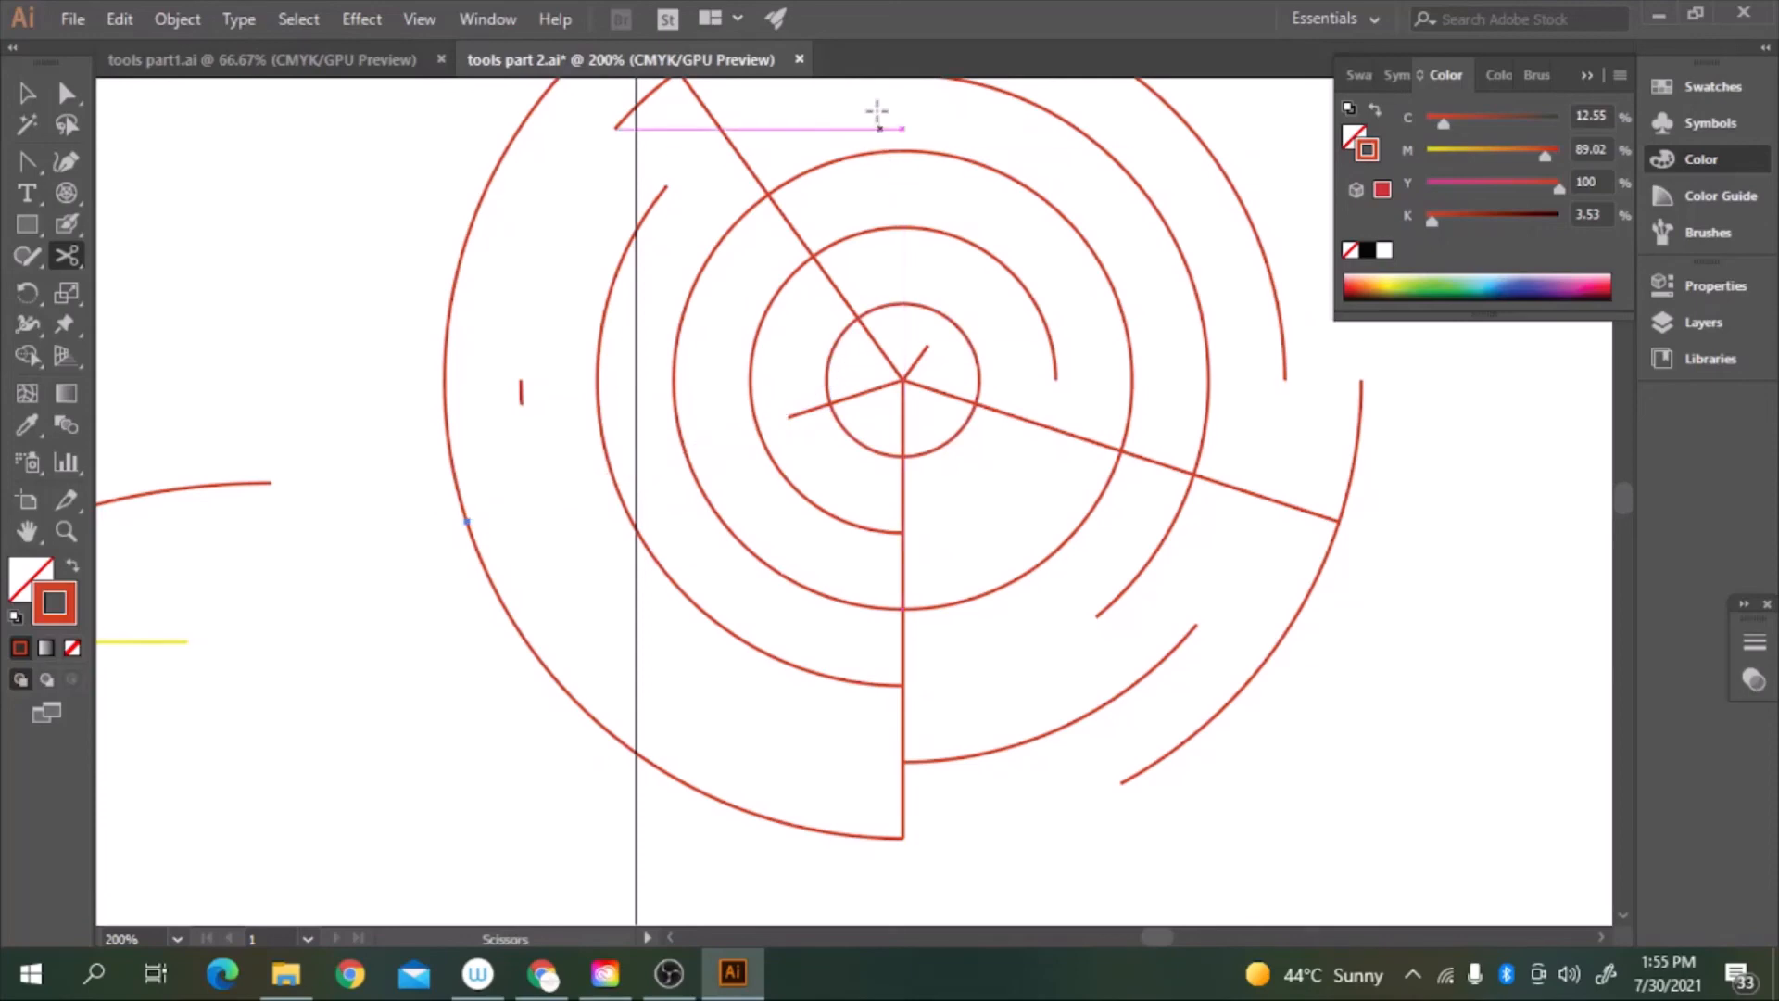
# Cut and delete the polar grid's third-smallest circle, and remove two arc pieces from the outermost circle's left and lower-left parts
pyautogui.click(914, 150)
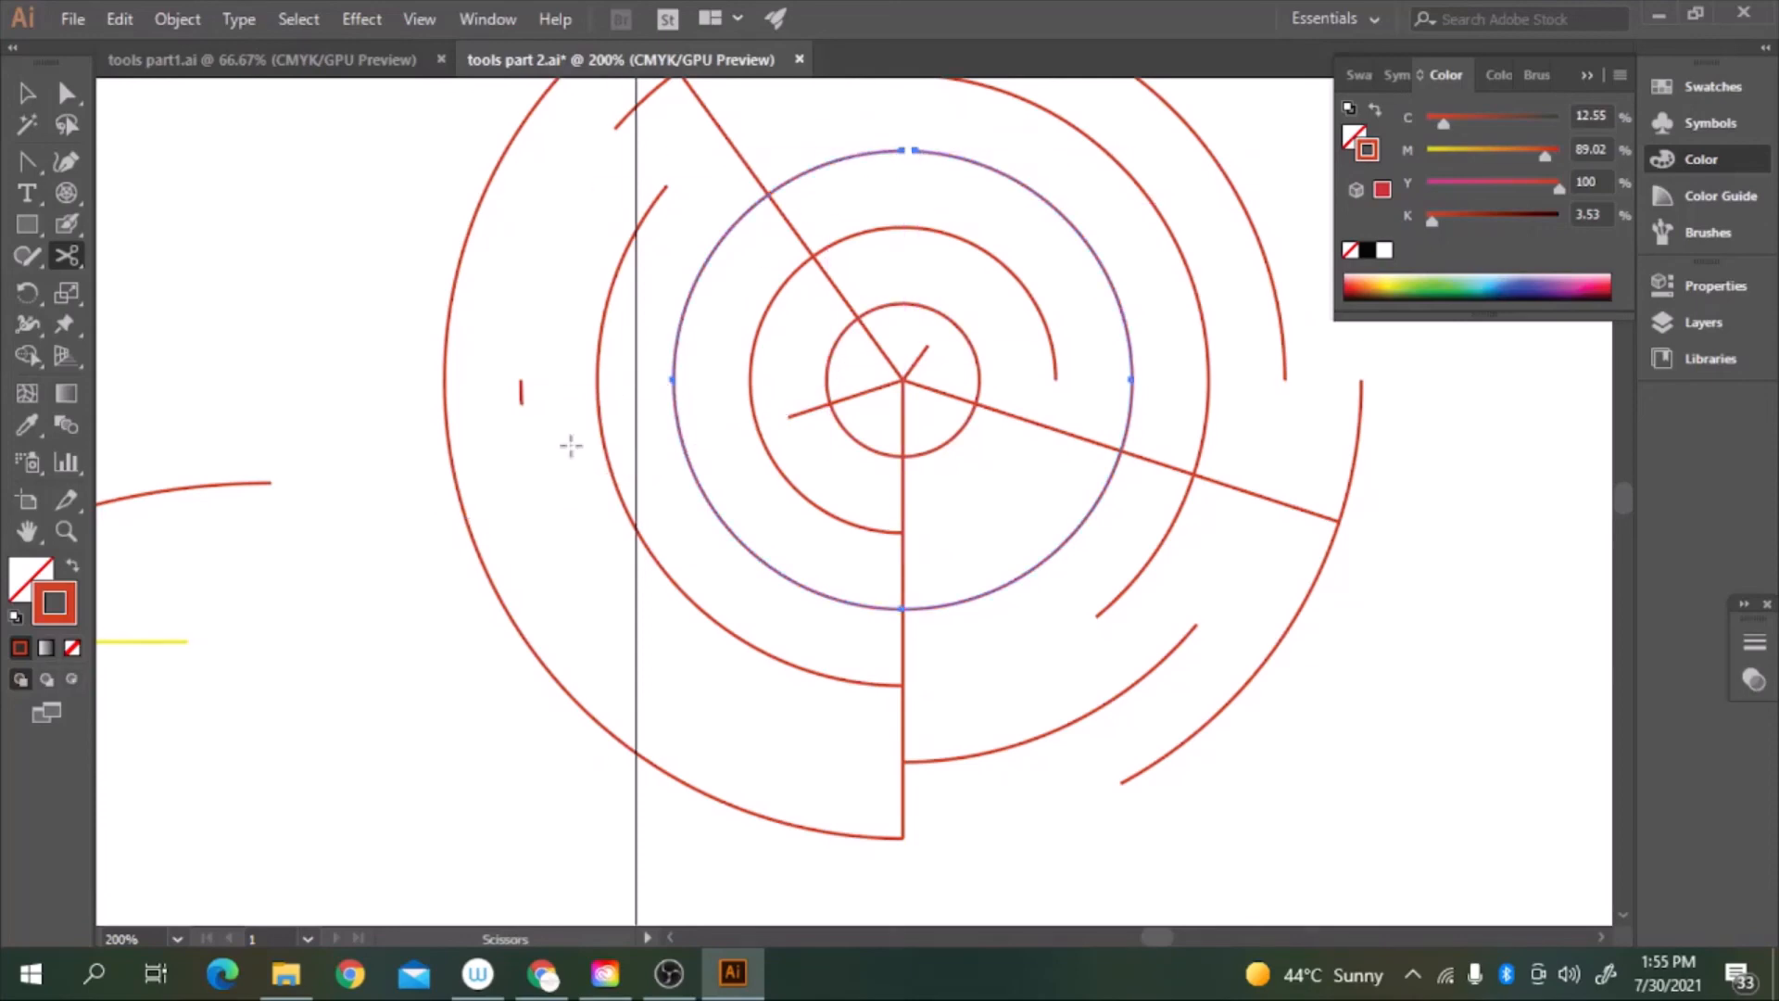
pyautogui.press('Delete')
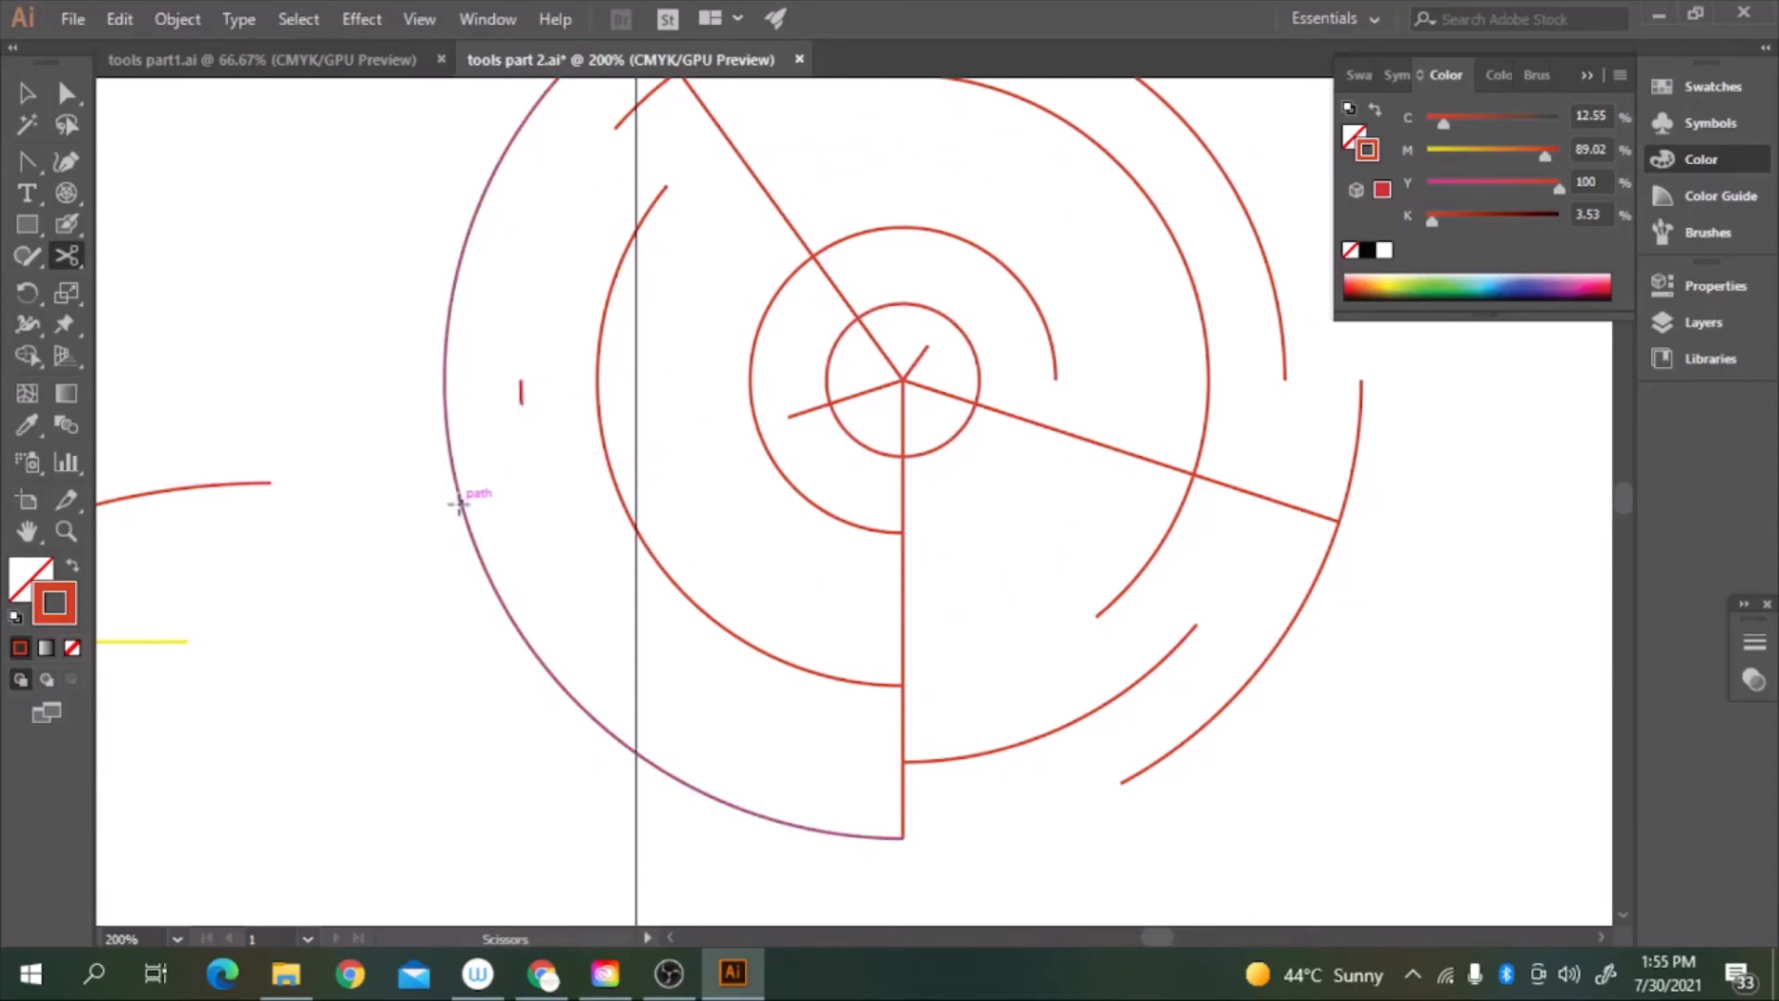
pyautogui.click(460, 505)
pyautogui.press('Delete')
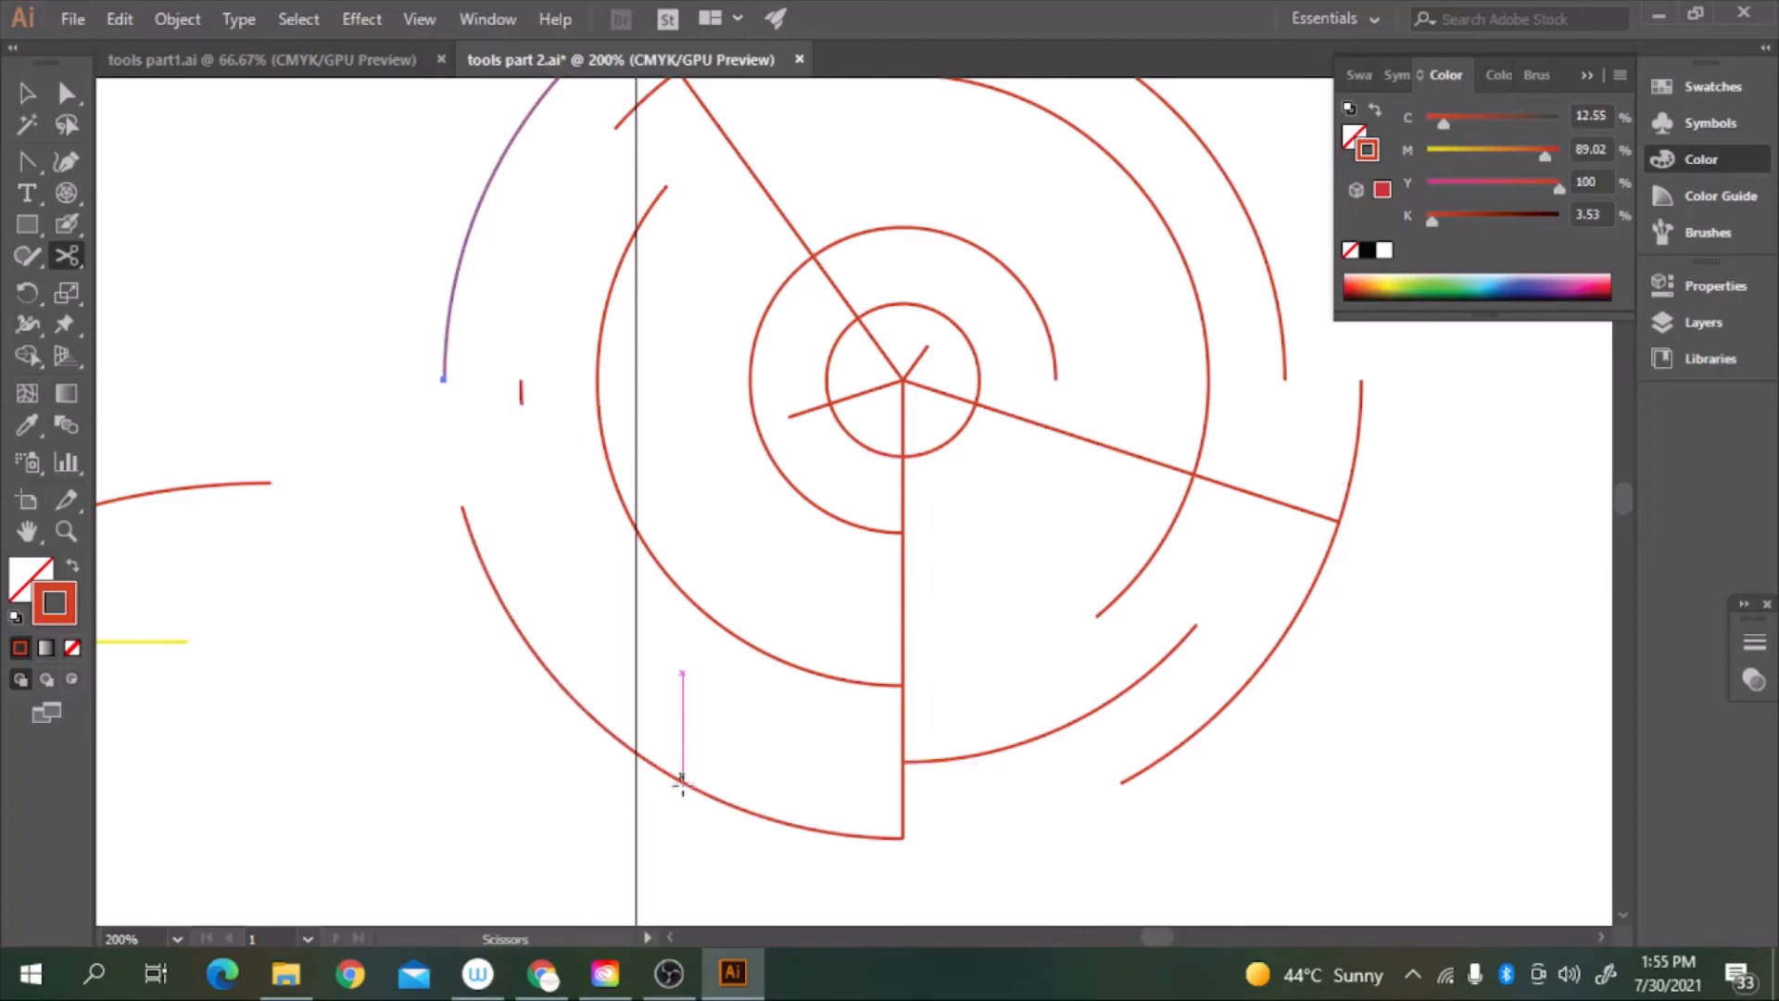
pyautogui.click(682, 782)
pyautogui.press('Delete')
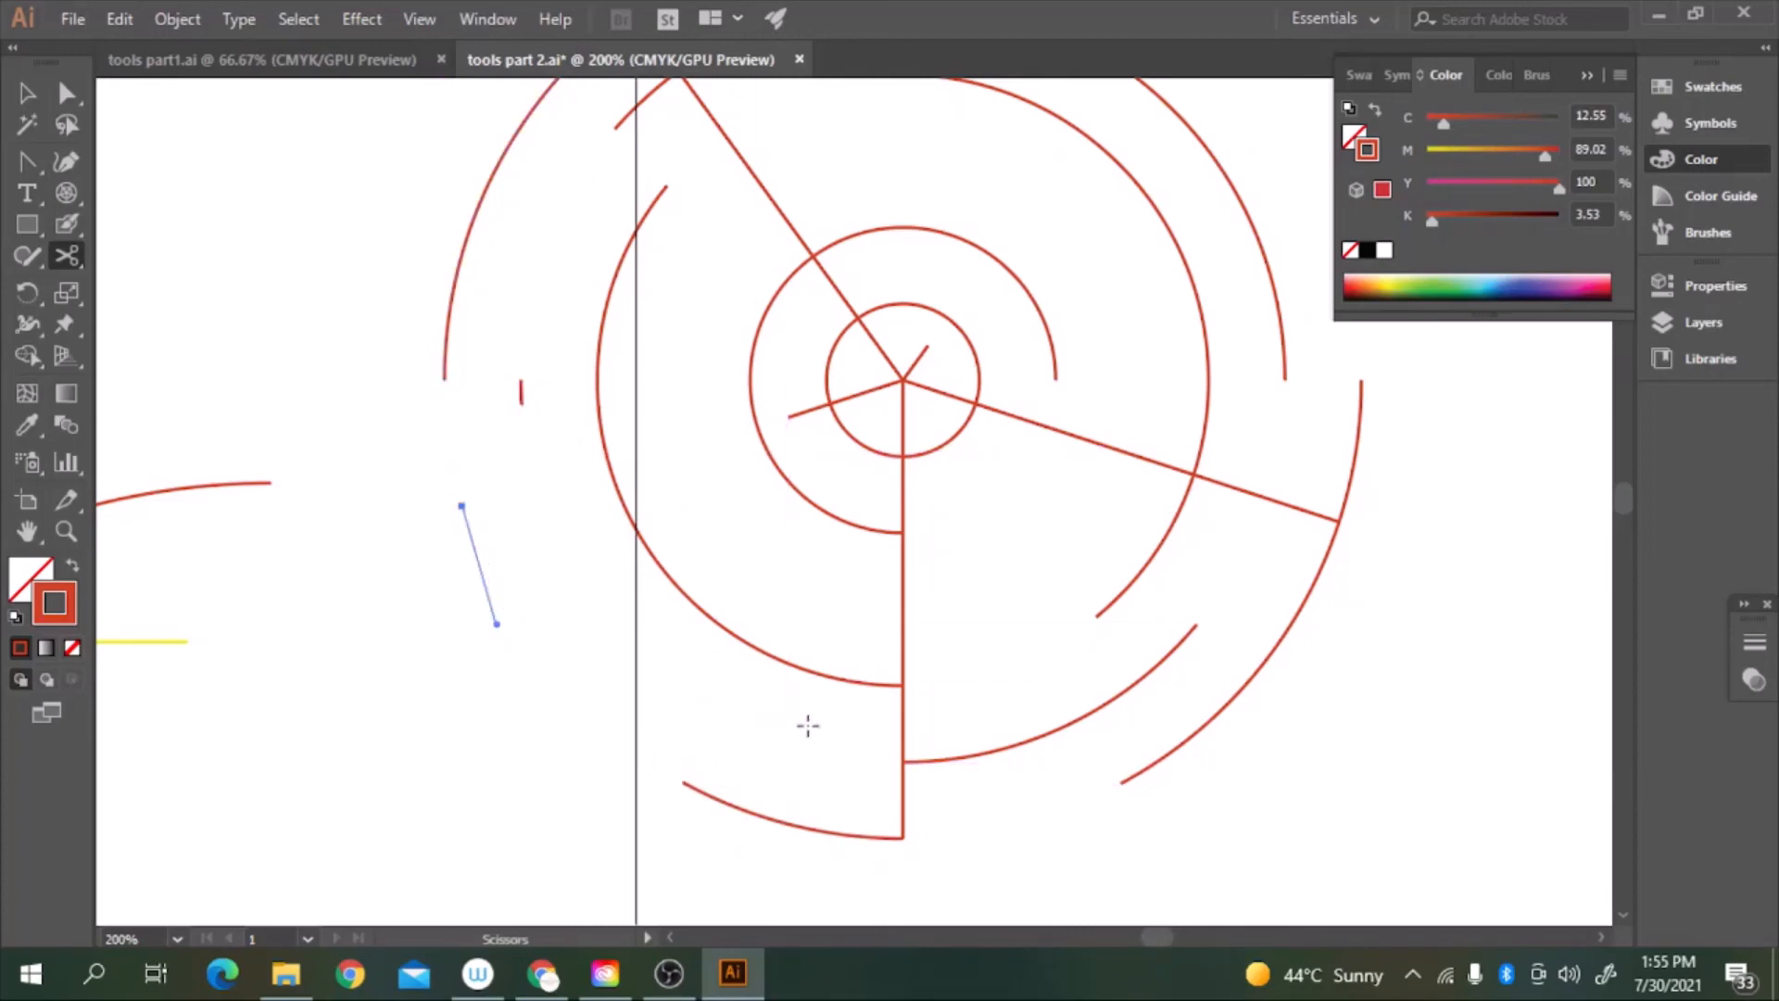
# Select all pieces of the cut polar grid, move them off the artboard to its right, and deselect them
pyautogui.press('v')
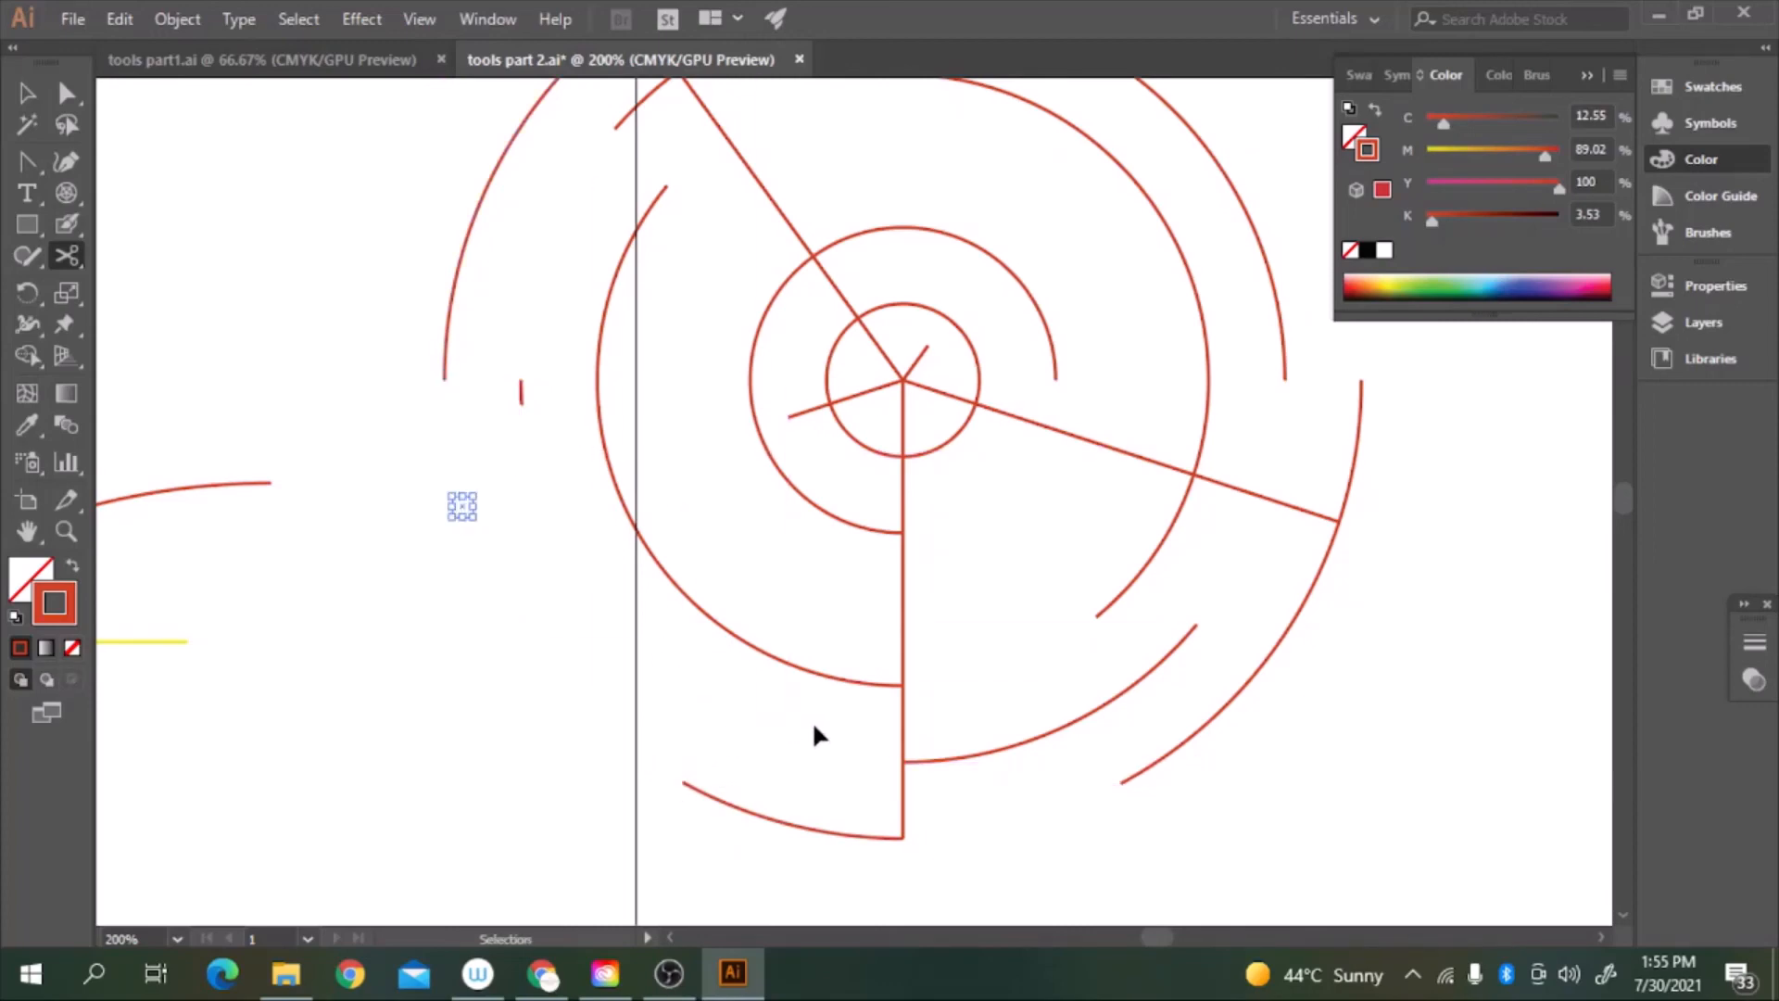
pyautogui.hotkey('ctrl', '-')
pyautogui.hotkey('ctrl', '-')
pyautogui.hotkey('ctrl', '-')
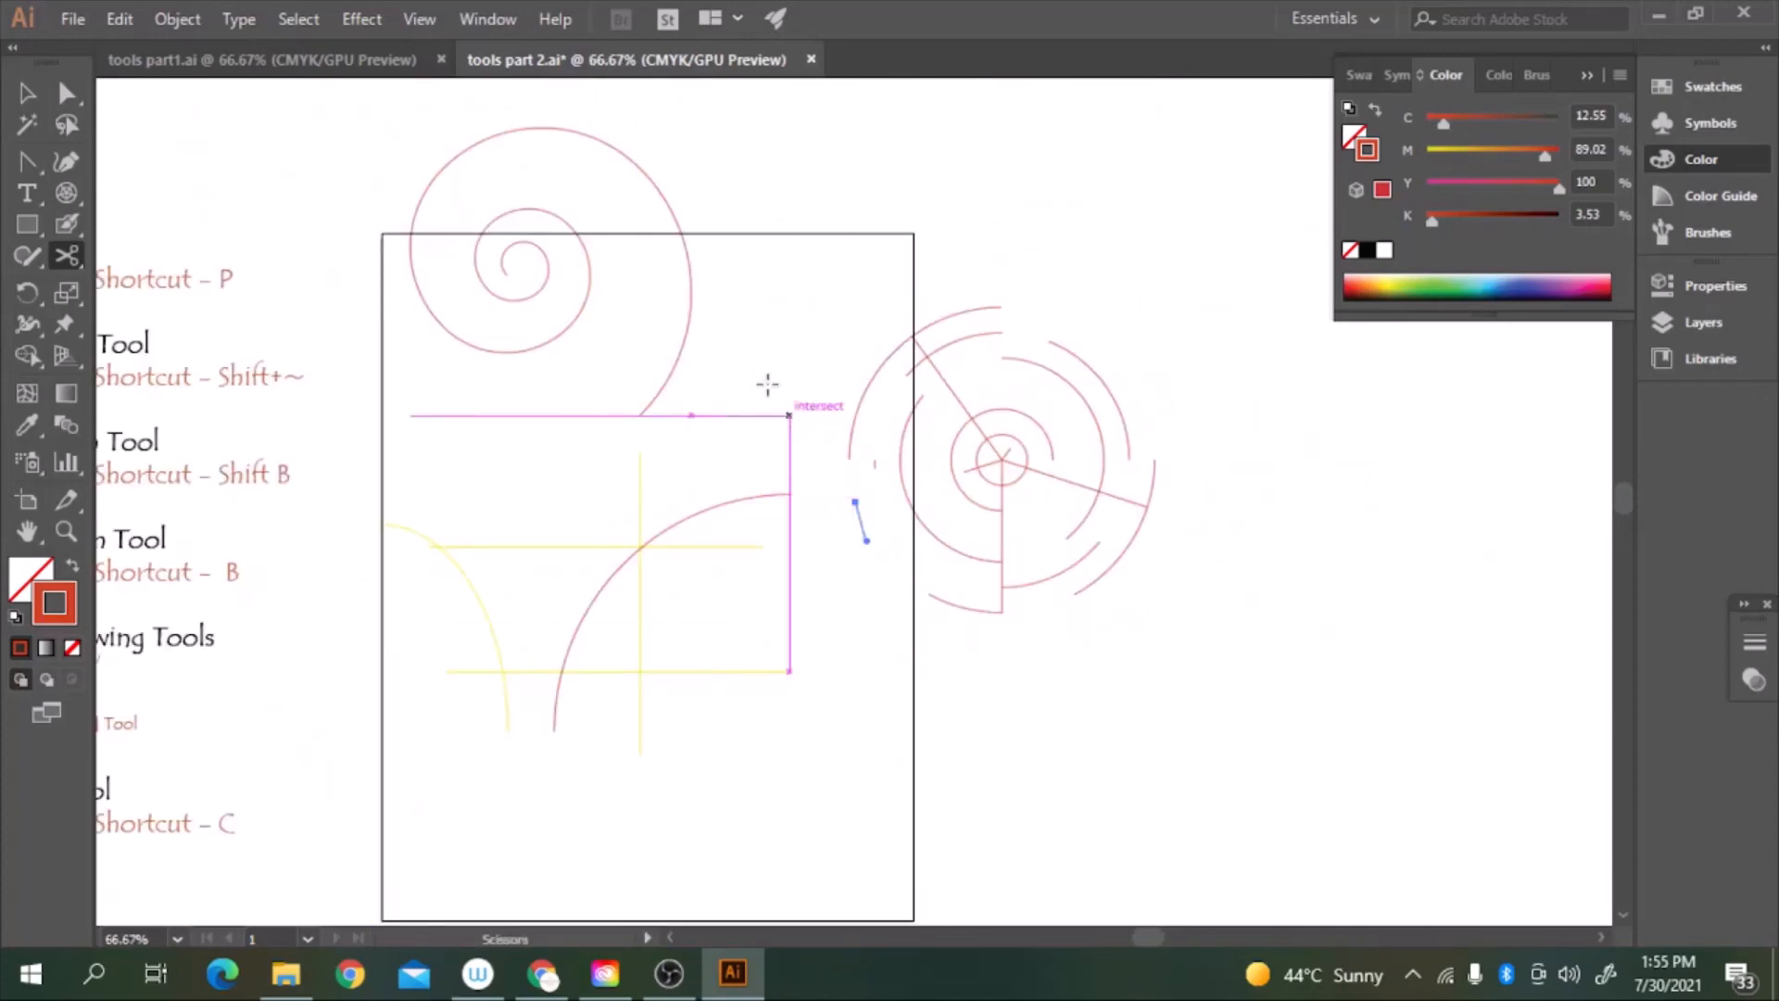
pyautogui.click(29, 91)
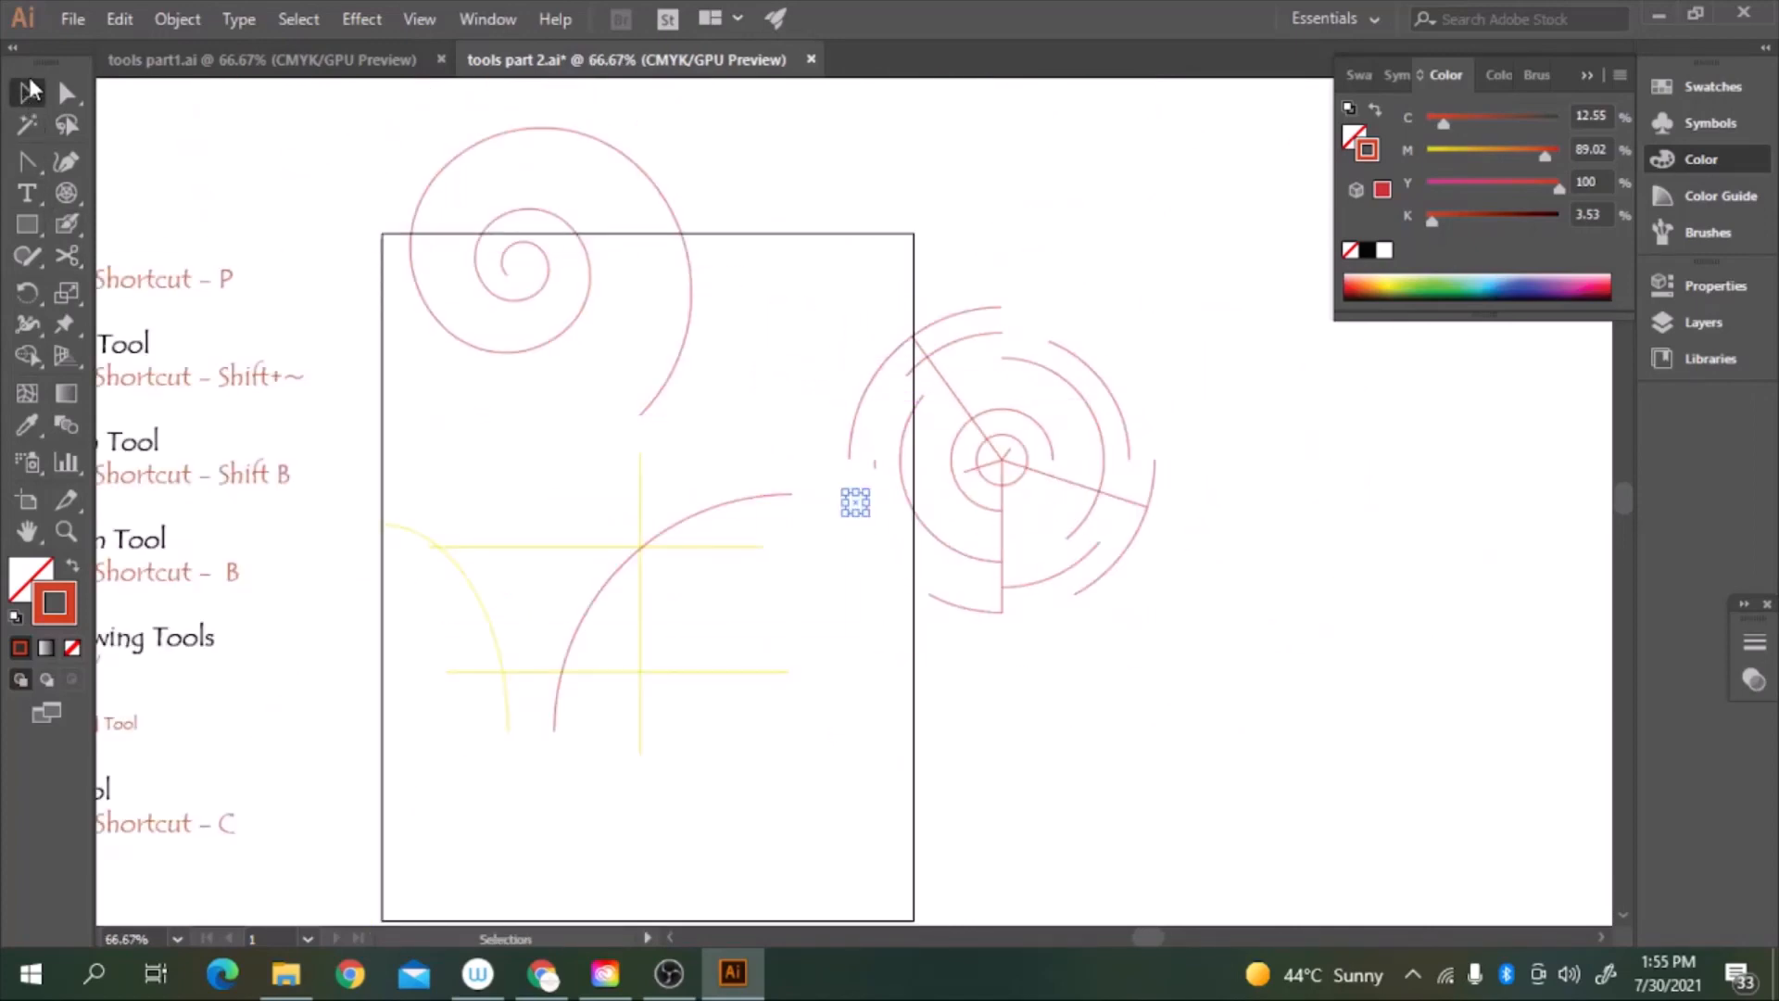
pyautogui.moveTo(1181, 617); pyautogui.dragTo(822, 233)
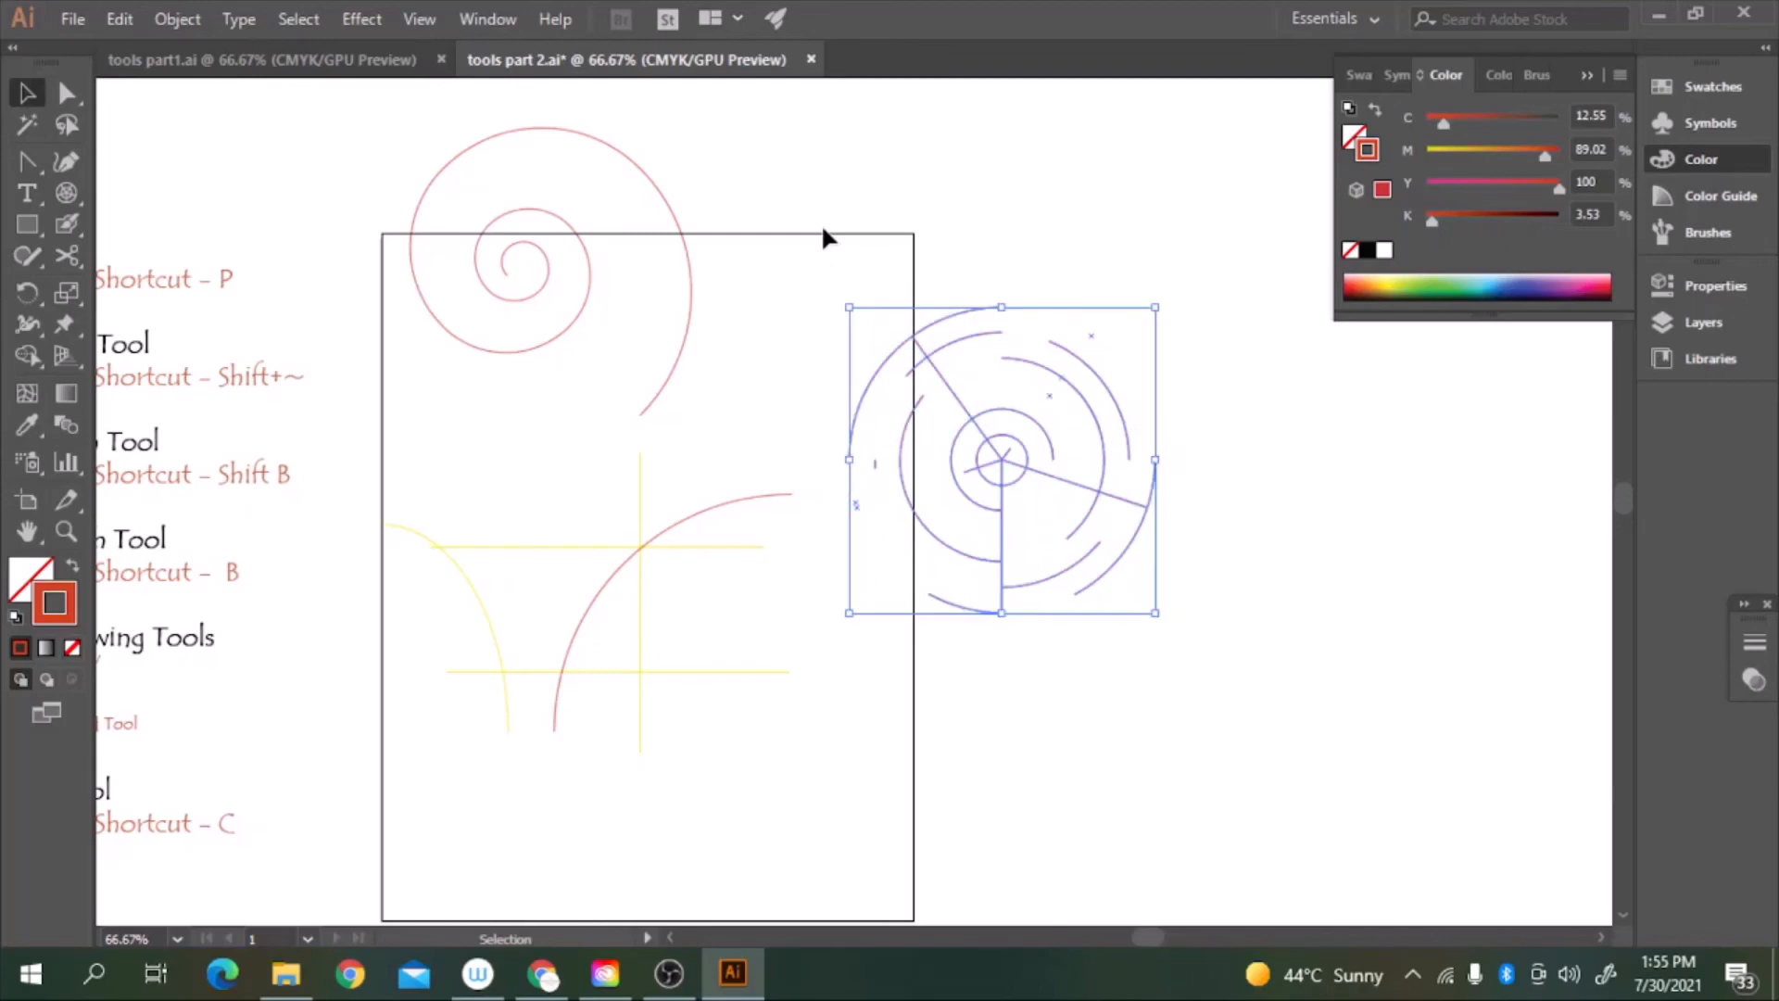
pyautogui.moveTo(1003, 466); pyautogui.dragTo(1229, 489)
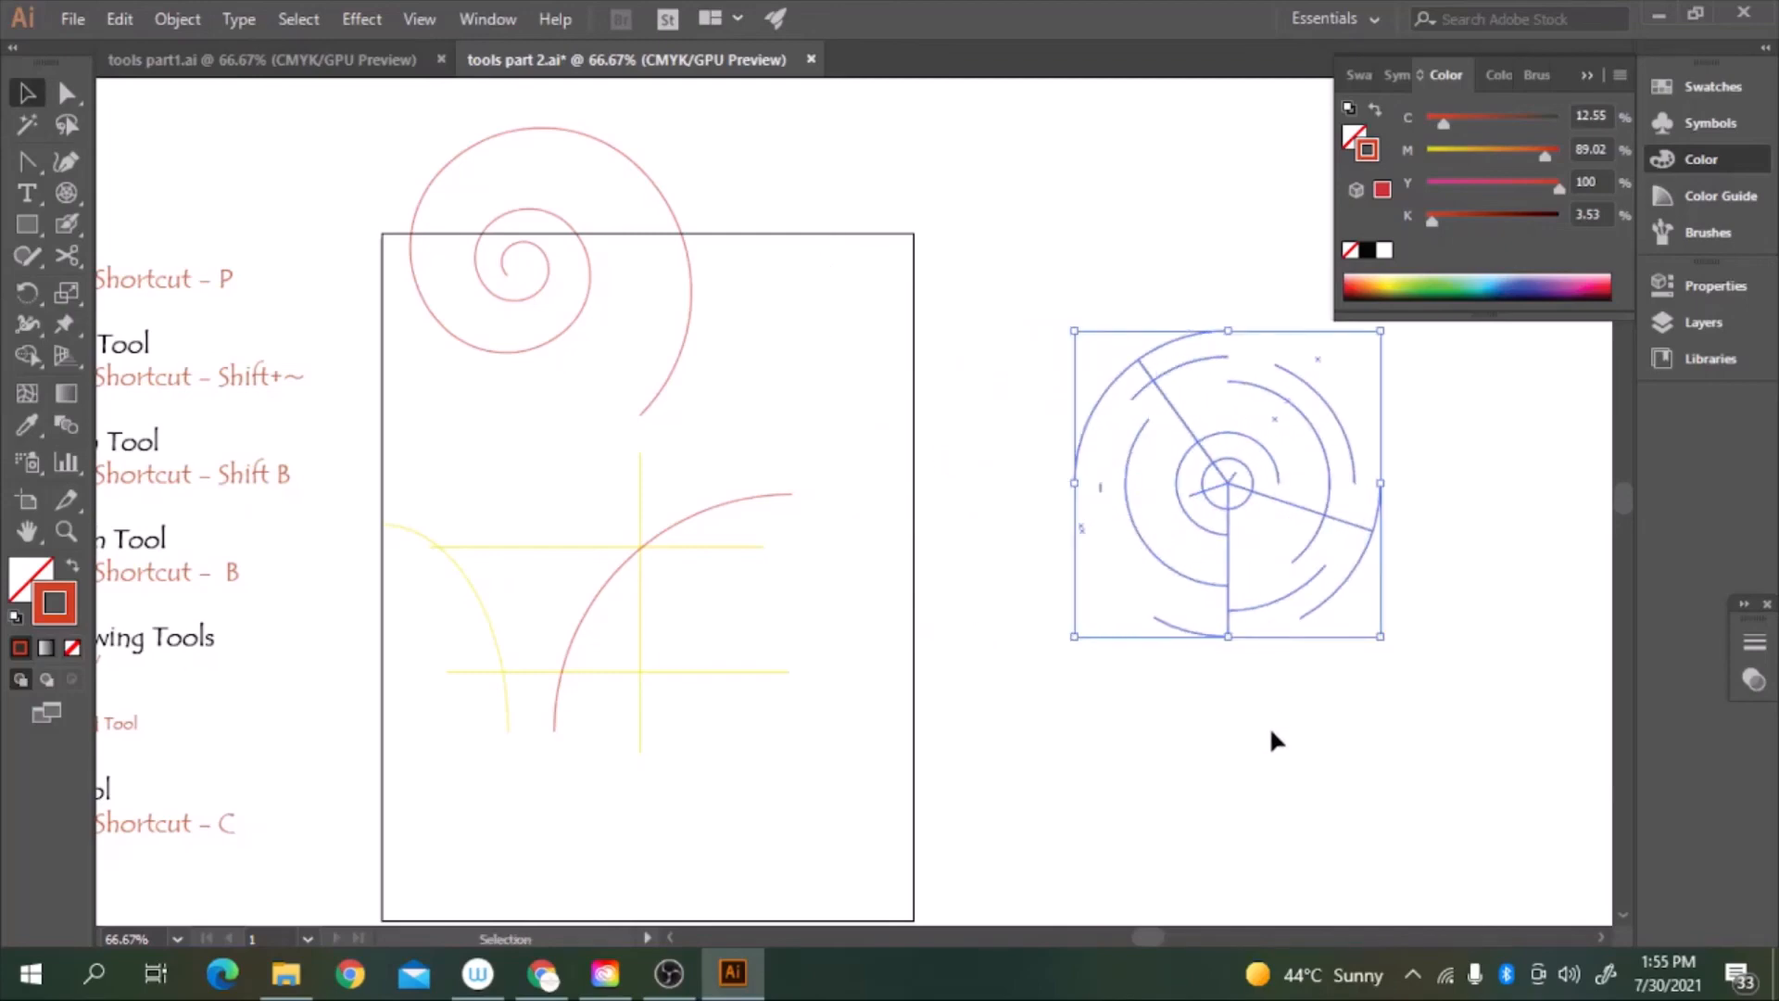
pyautogui.click(1262, 732)
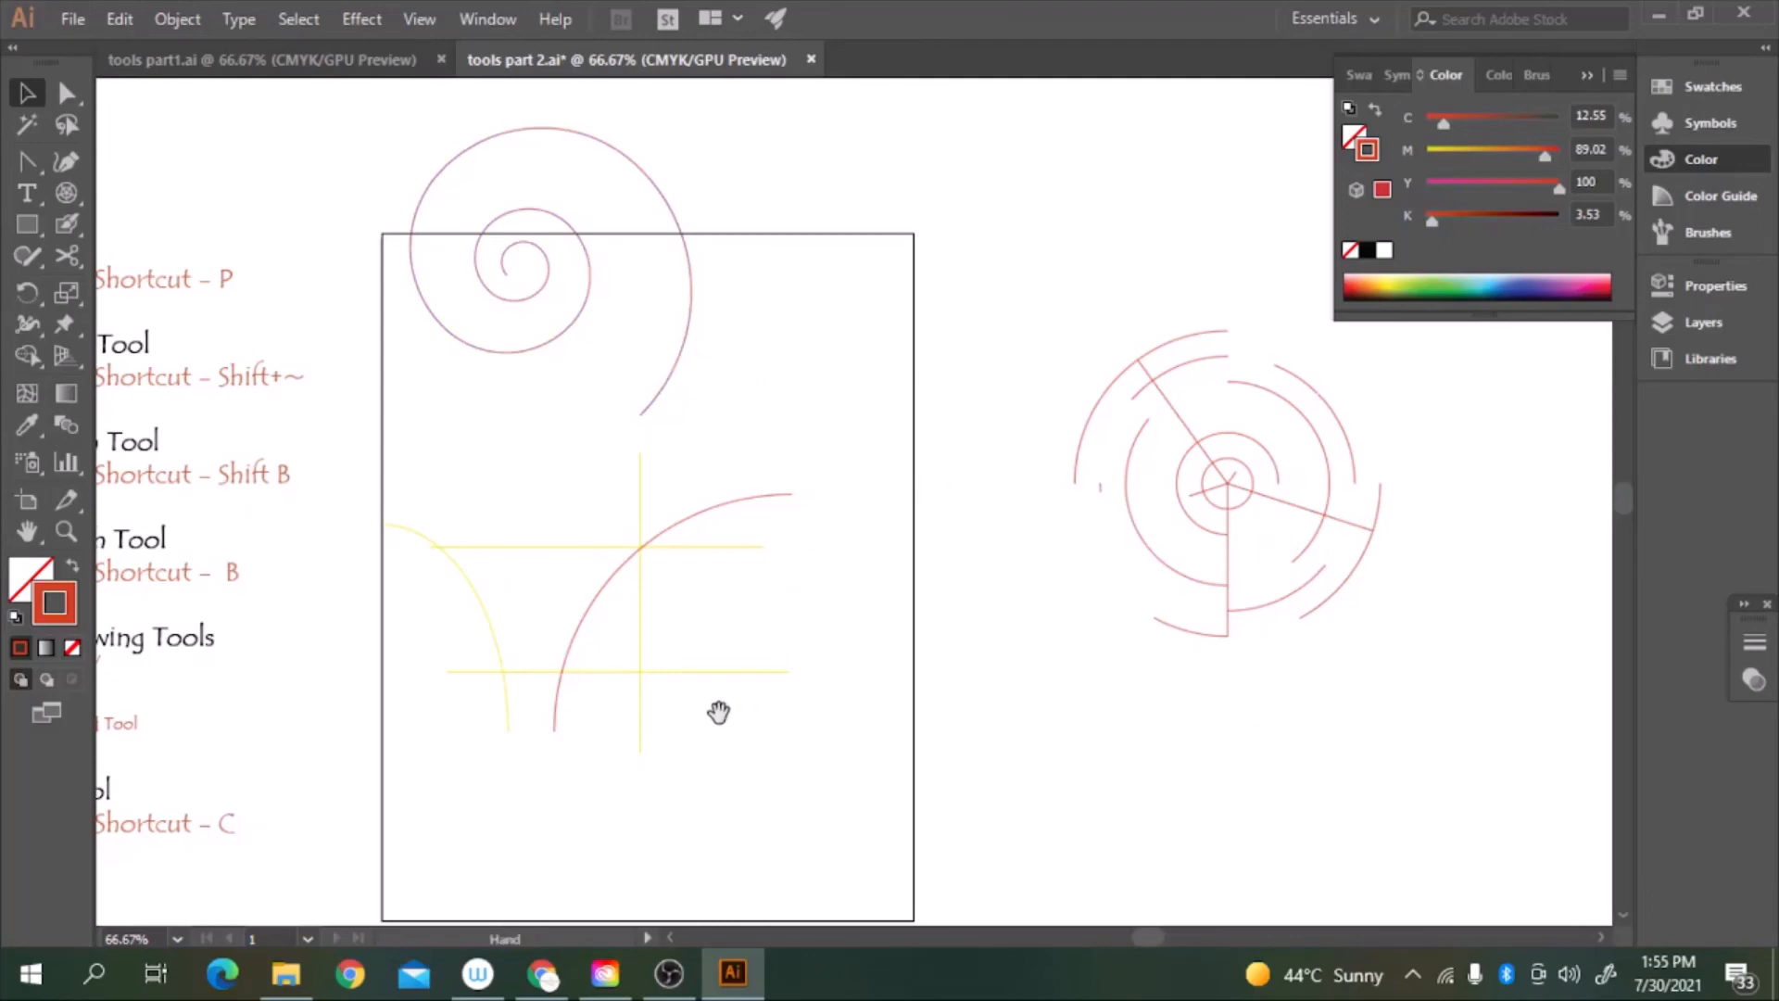
pyautogui.moveTo(719, 711); pyautogui.dragTo(897, 690)
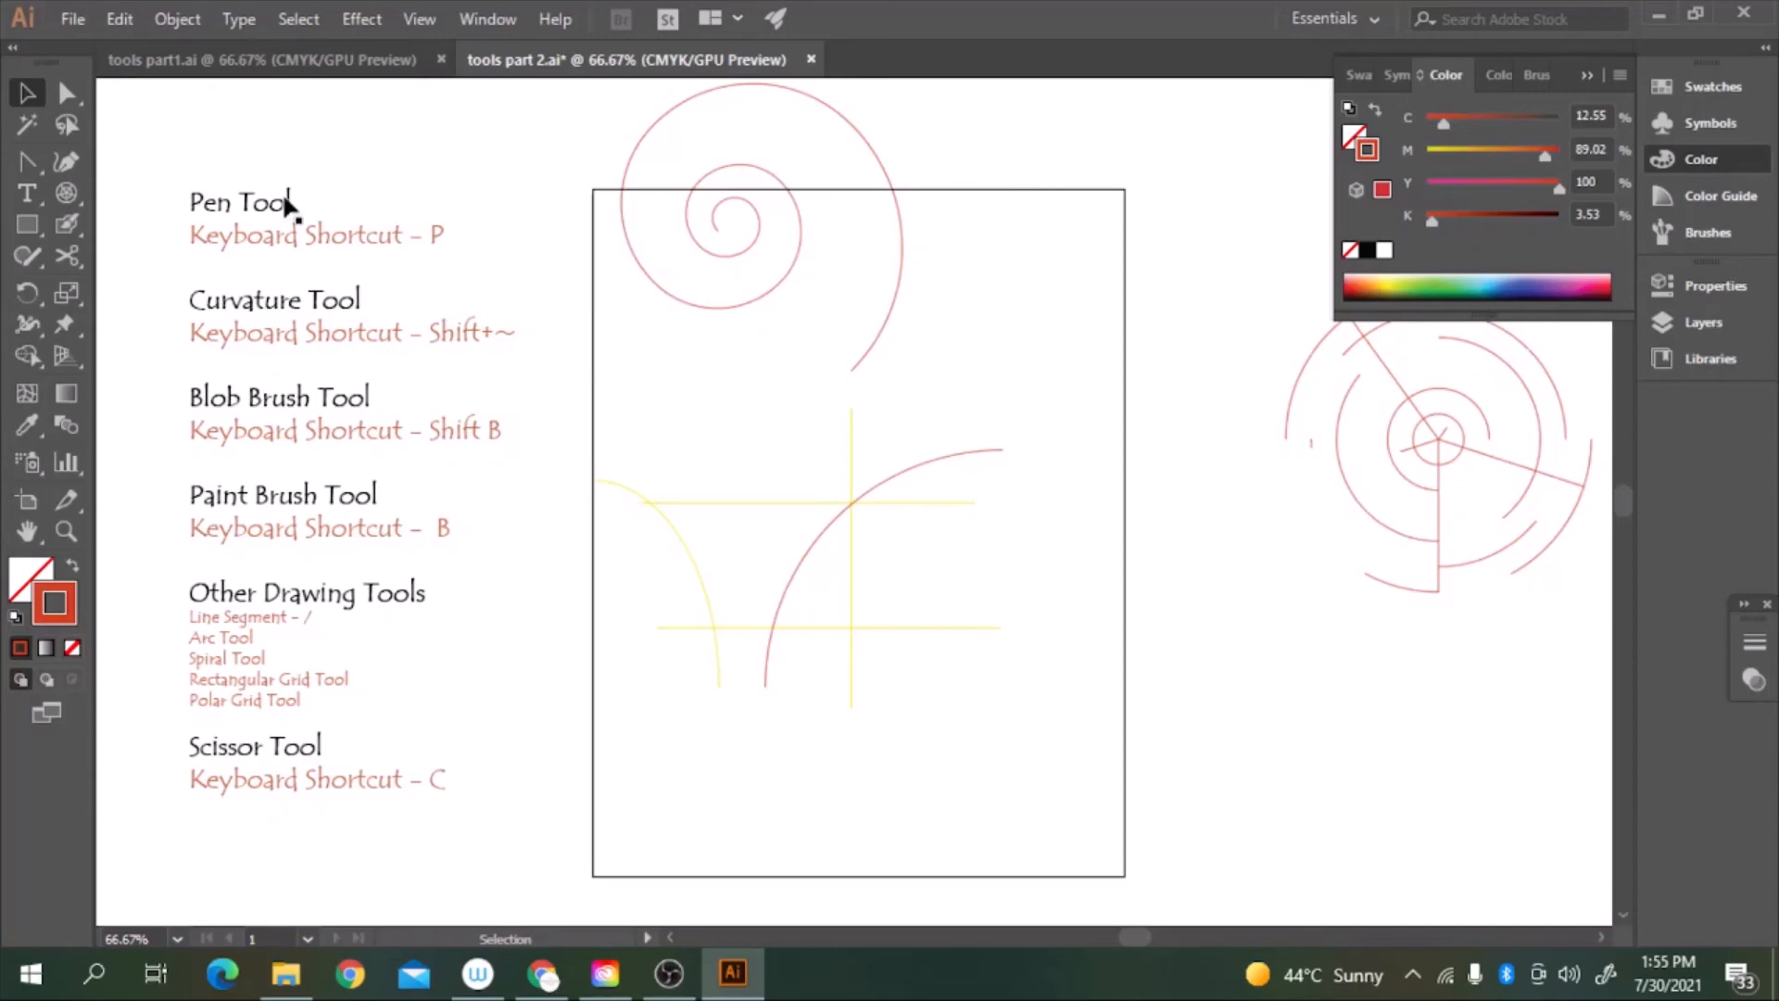
pyautogui.click(243, 378)
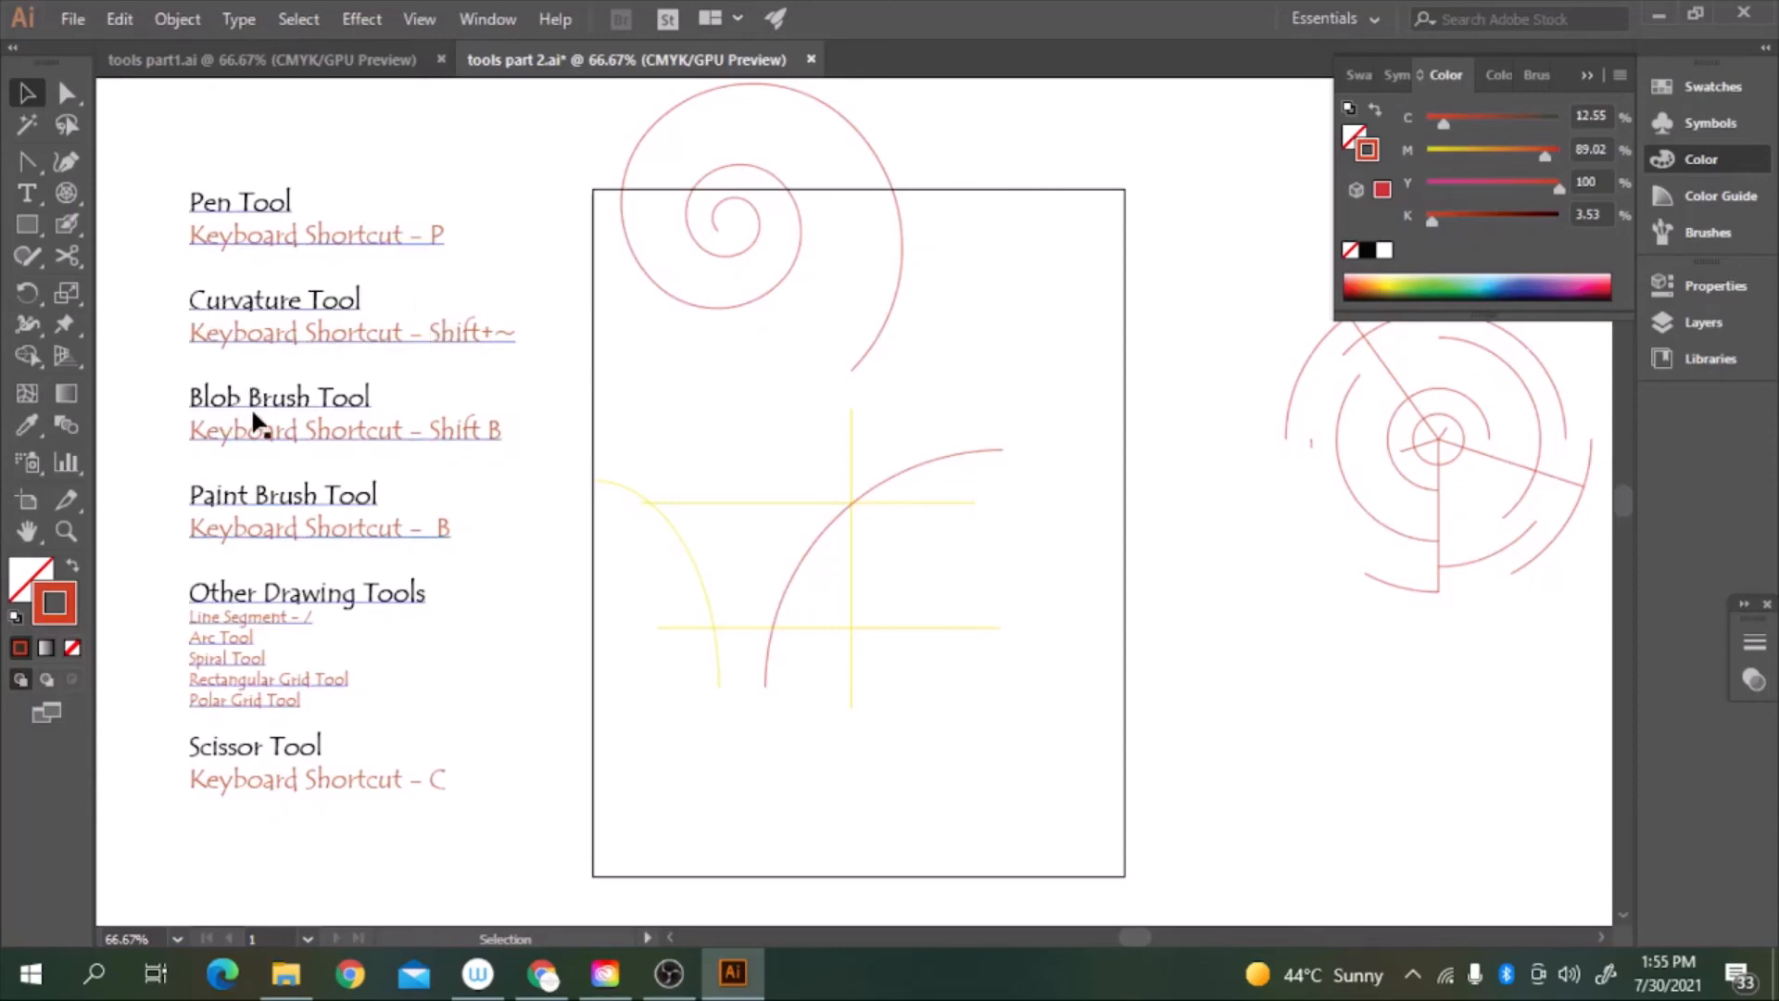